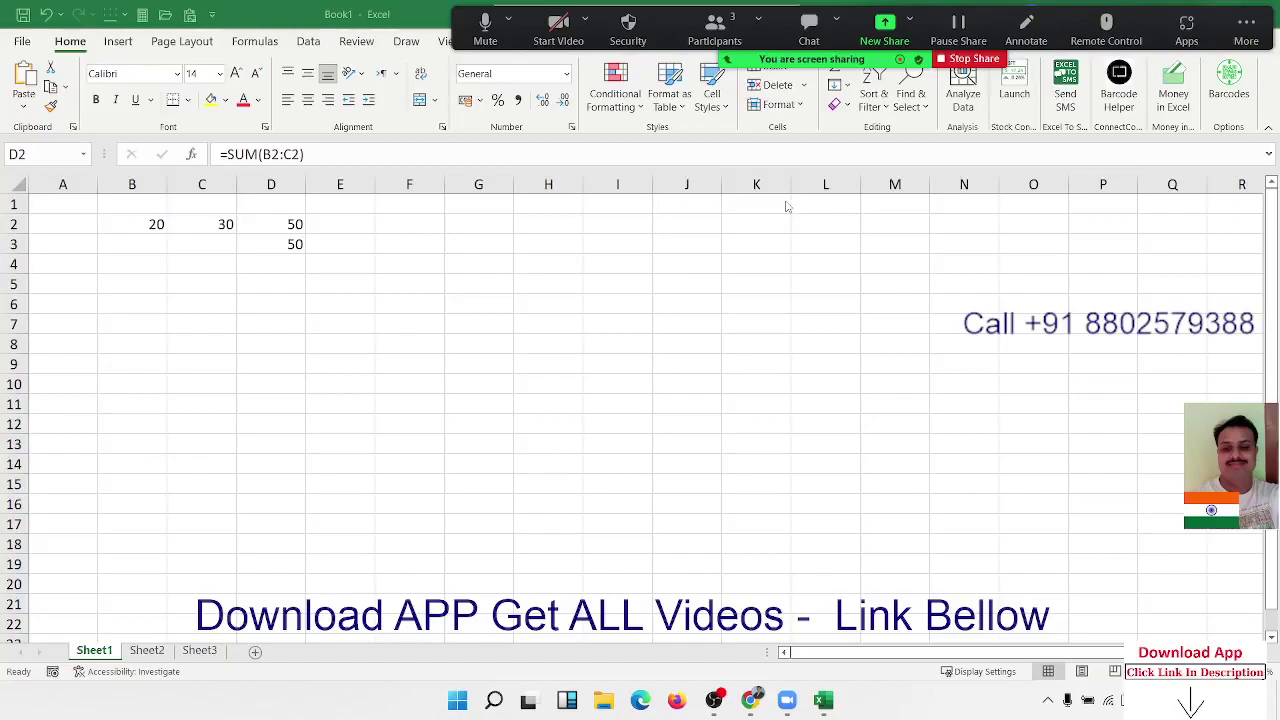
- Clear the results in D2:D3 and re-enter =SUM(B2:C2) in D2
left_click(295, 224)
left_click_drag(295, 224, 295, 244)
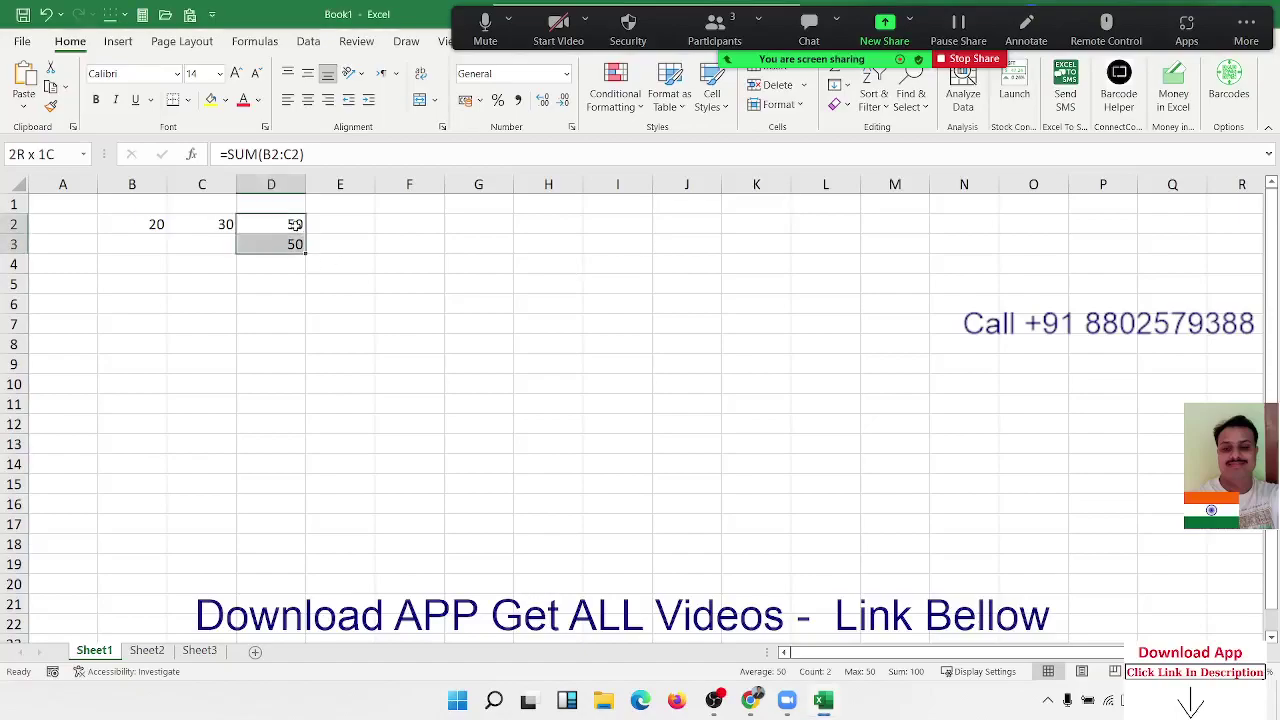
key("Delete")
key("Right")
key("Left")
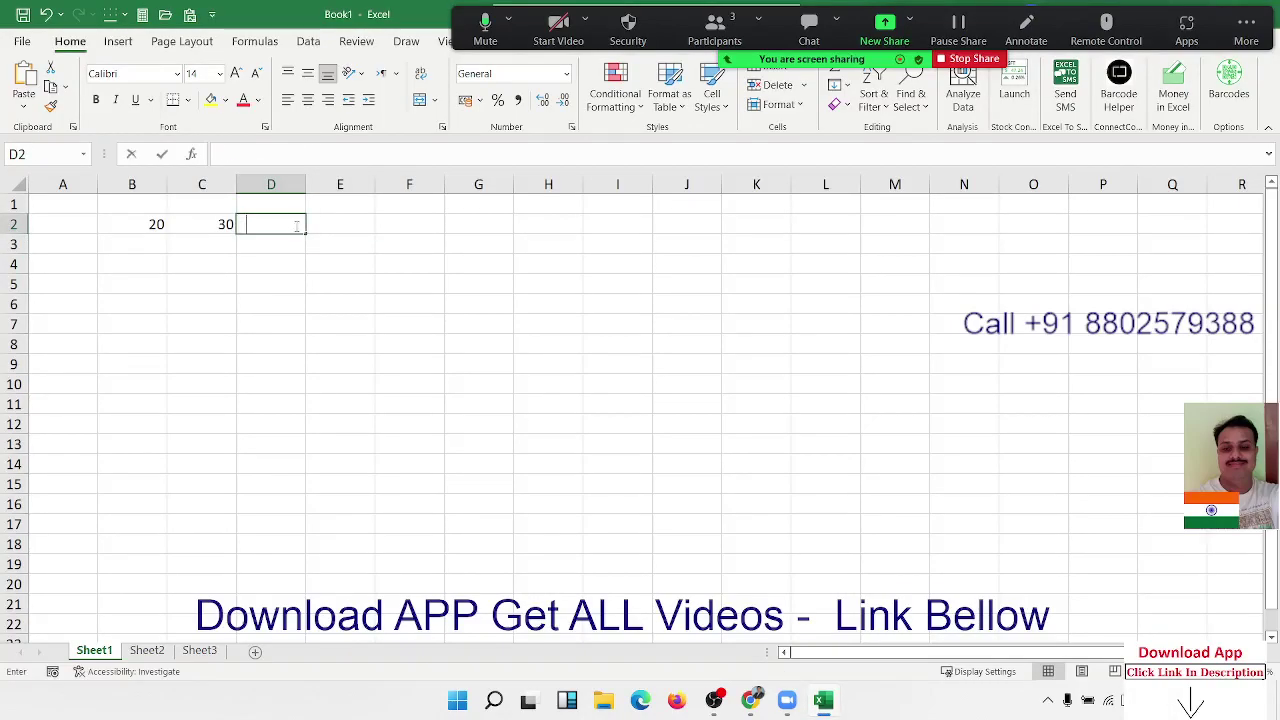
type("=sum")
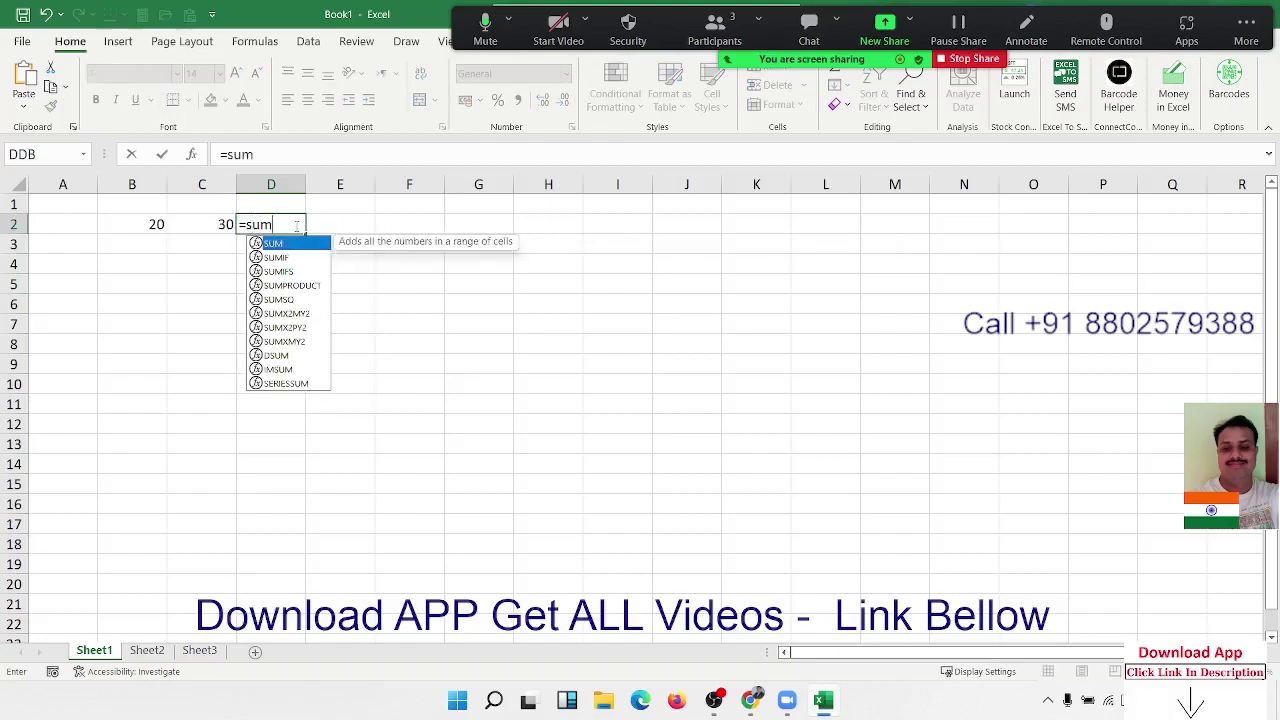
key("Tab")
left_click_drag(210, 224, 120, 224)
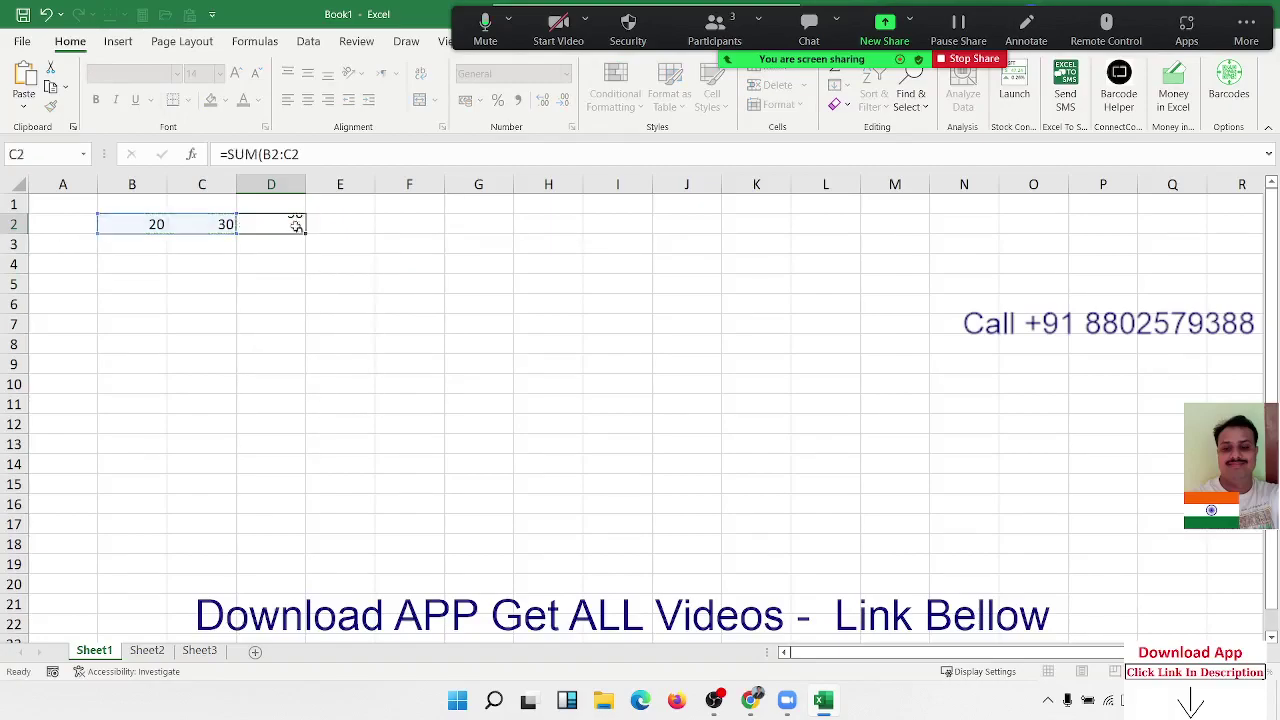
key("Return")
- Enter =B2+C2 in D3 to add the two values by direct reference
type("=")
key("Left")
key("Left")
key("Up")
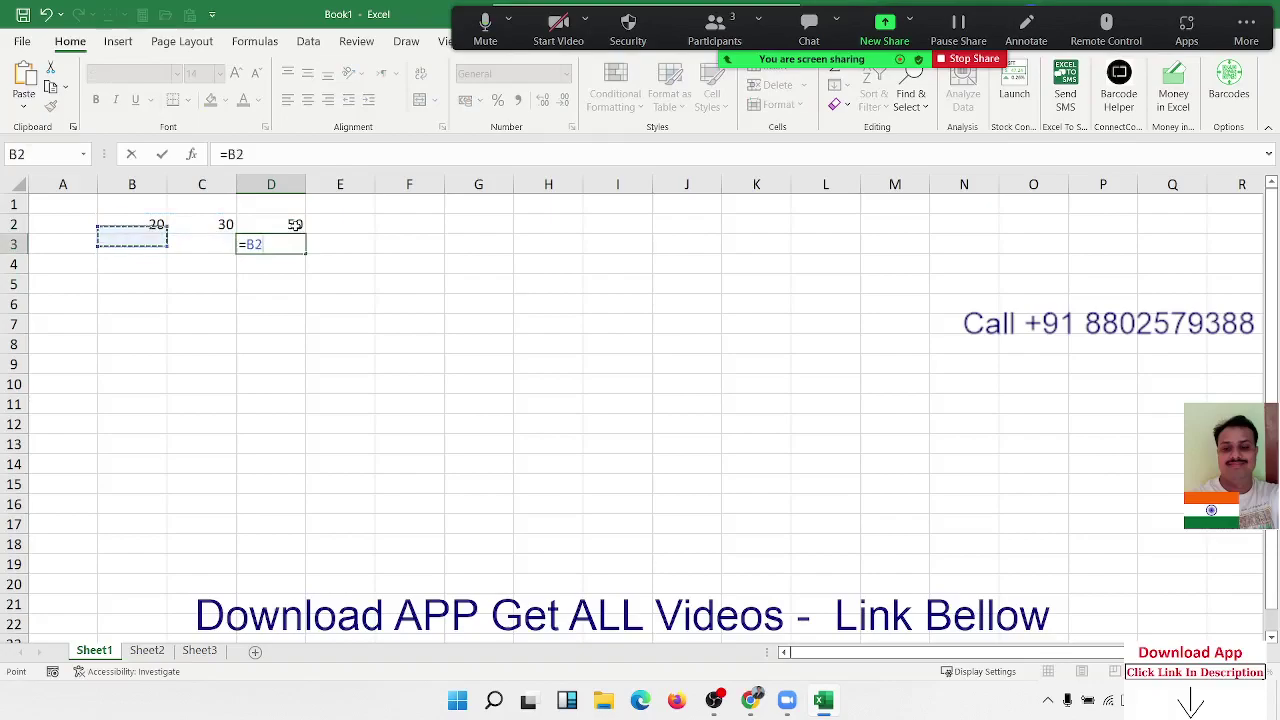
type("+")
key("Left")
key("Up")
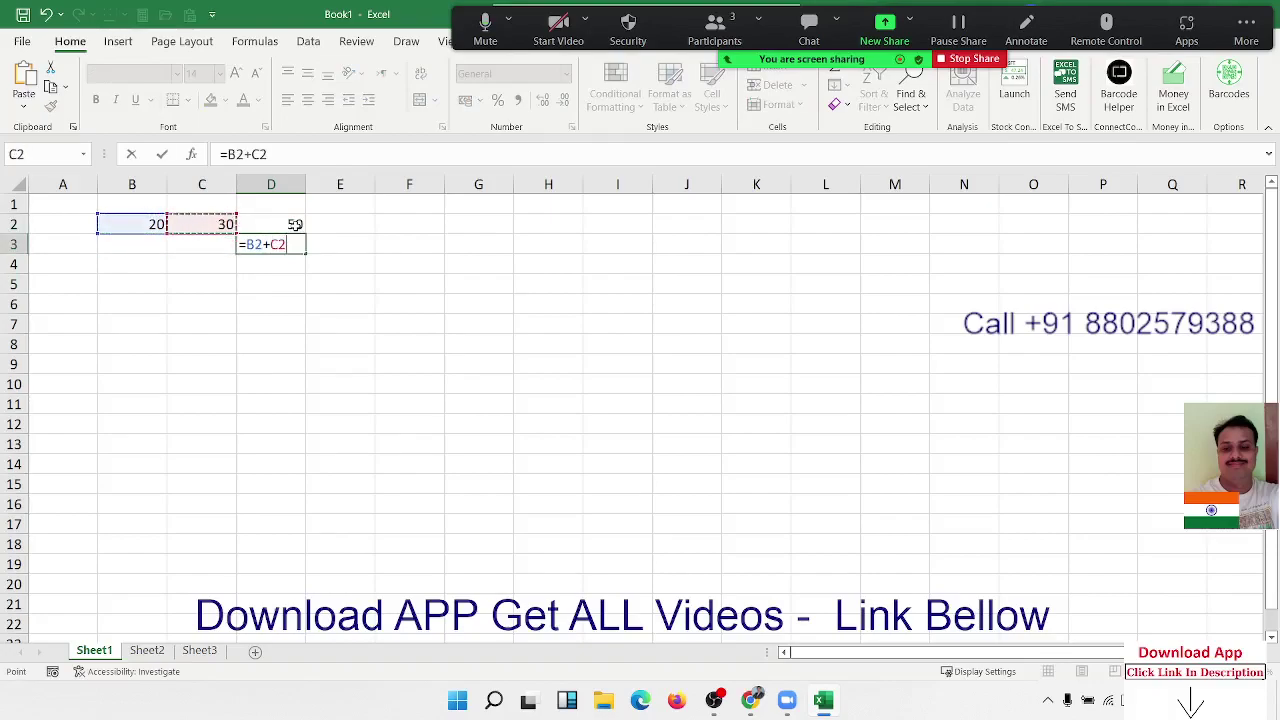
key("Return")
- Inspect the formulas in D3 and D2 in-cell without changing them
key("Up")
key("F2")
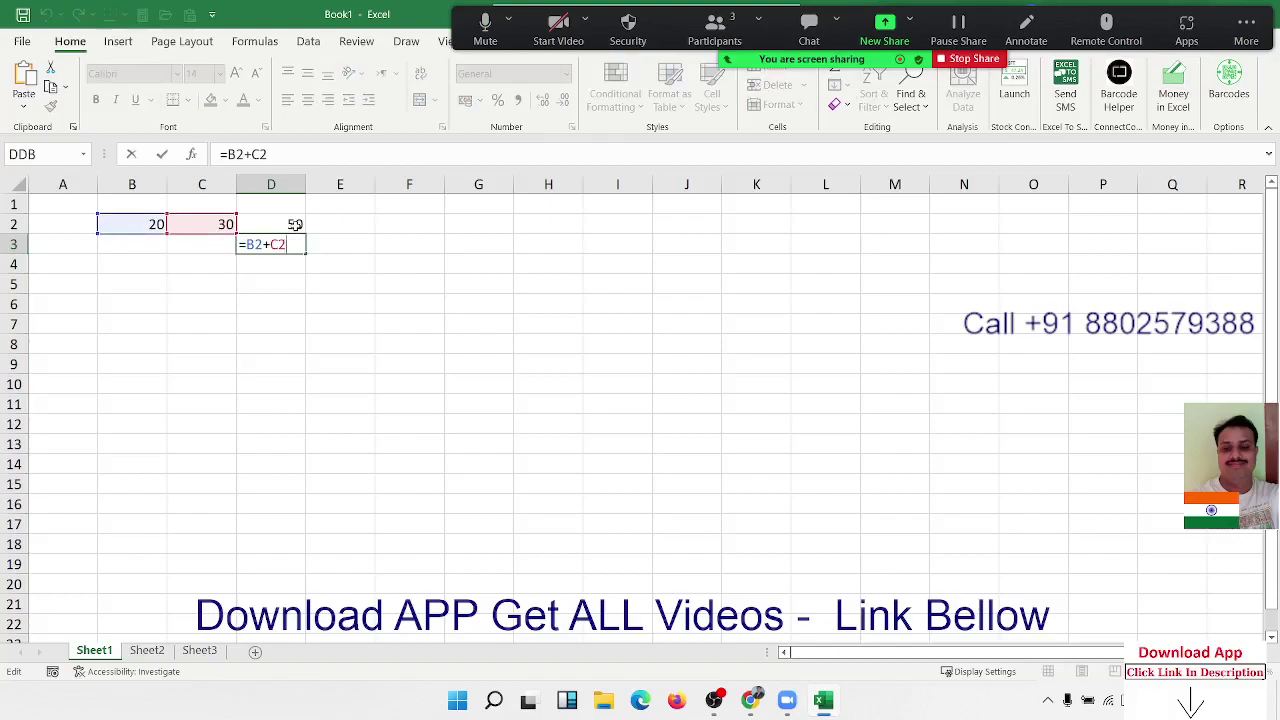
left_click(295, 224)
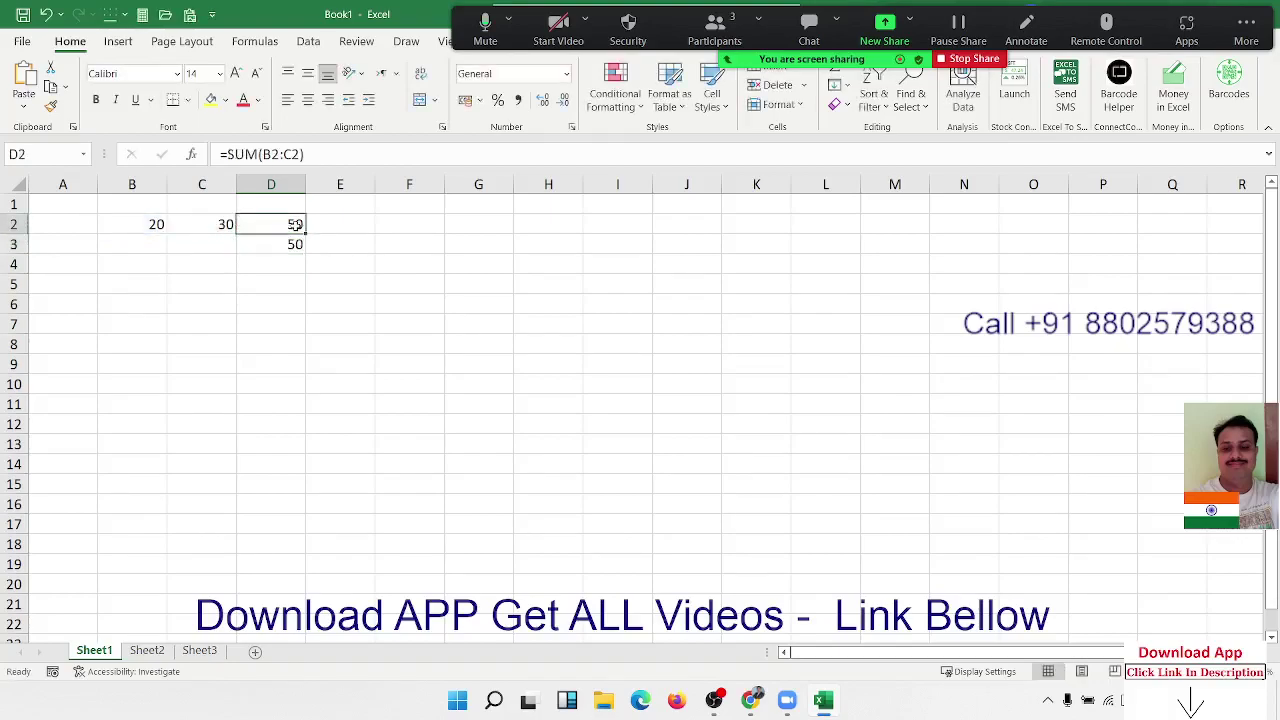
key("F2")
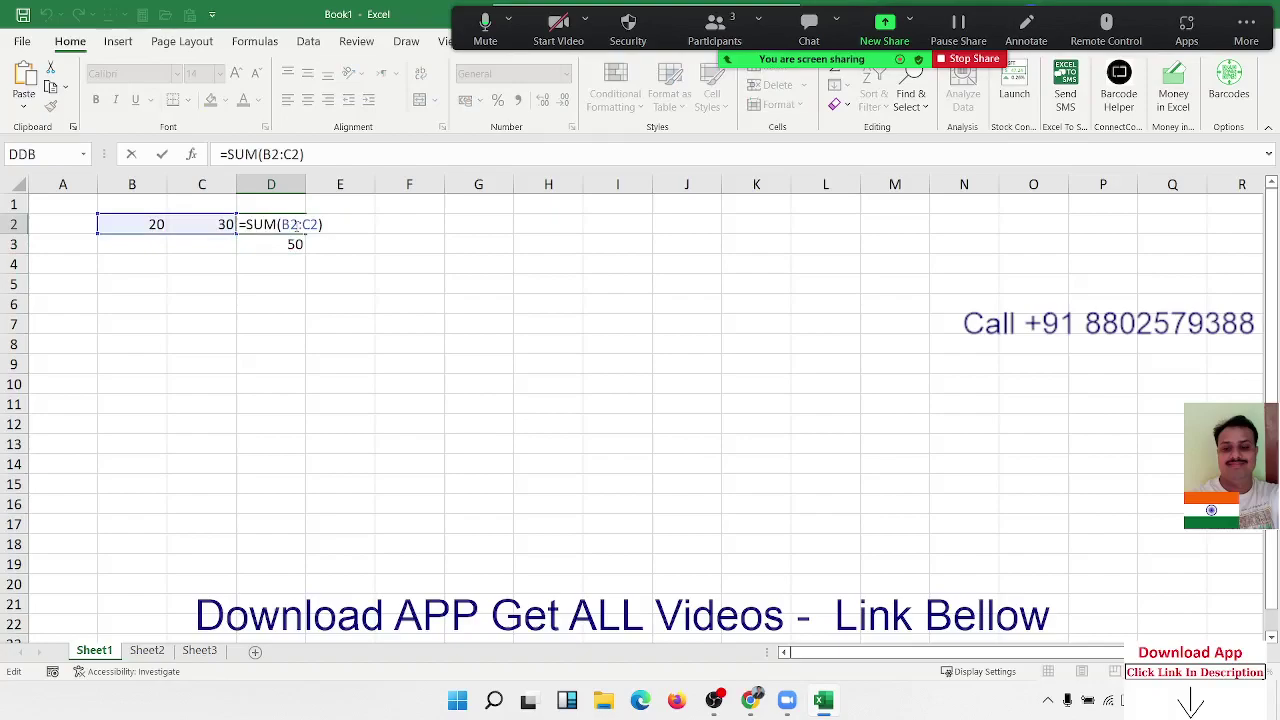
key("Escape")
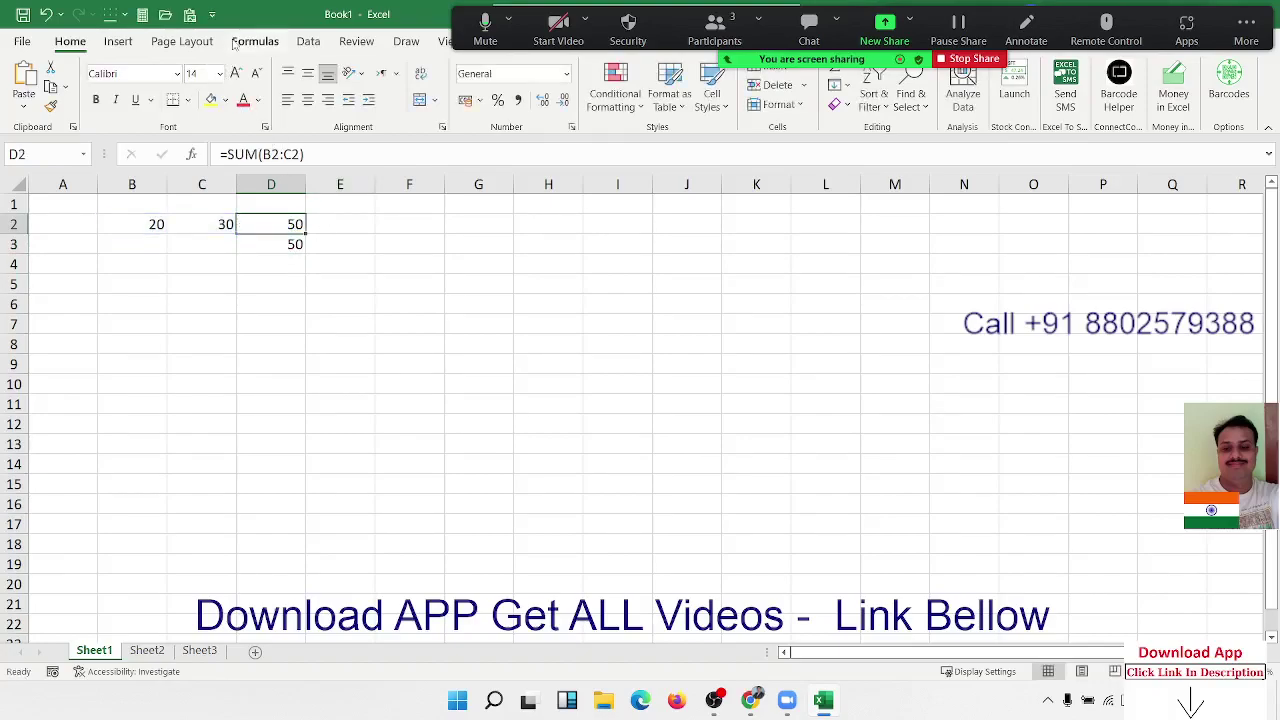
- Browse the Text and Logical function lists on the Formulas tab, then select cell B5
left_click(240, 44)
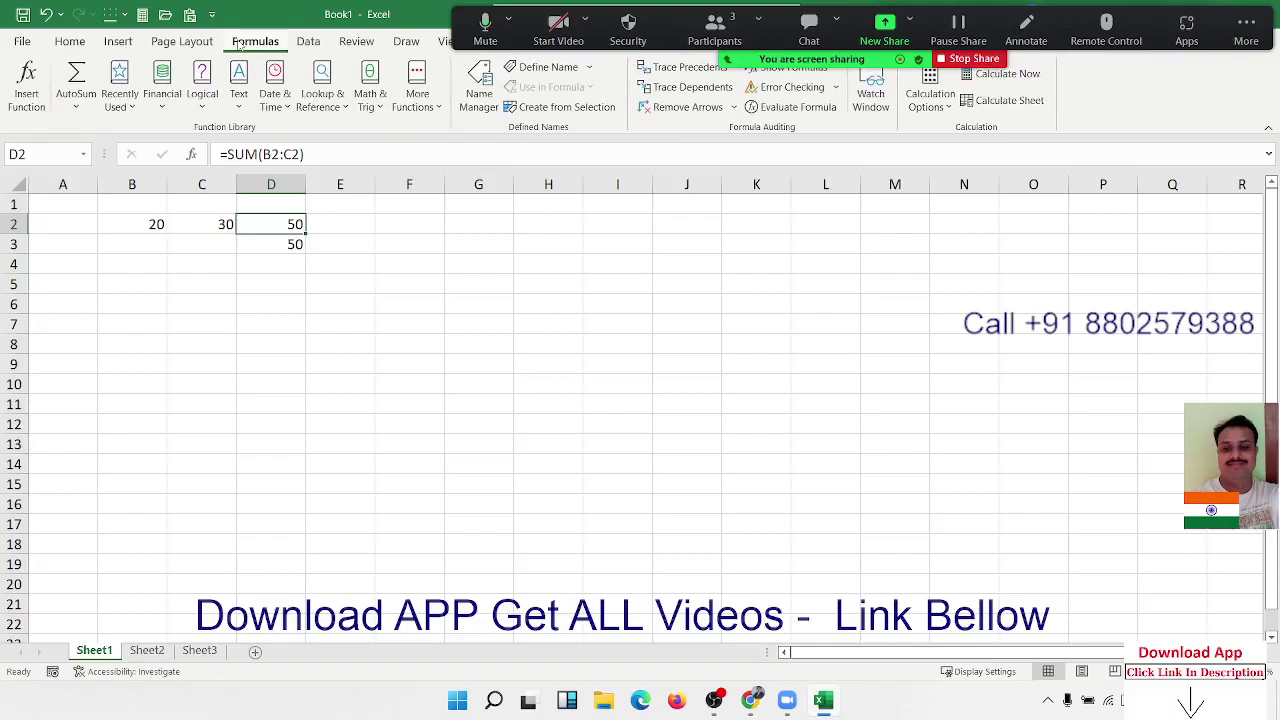
left_click(248, 112)
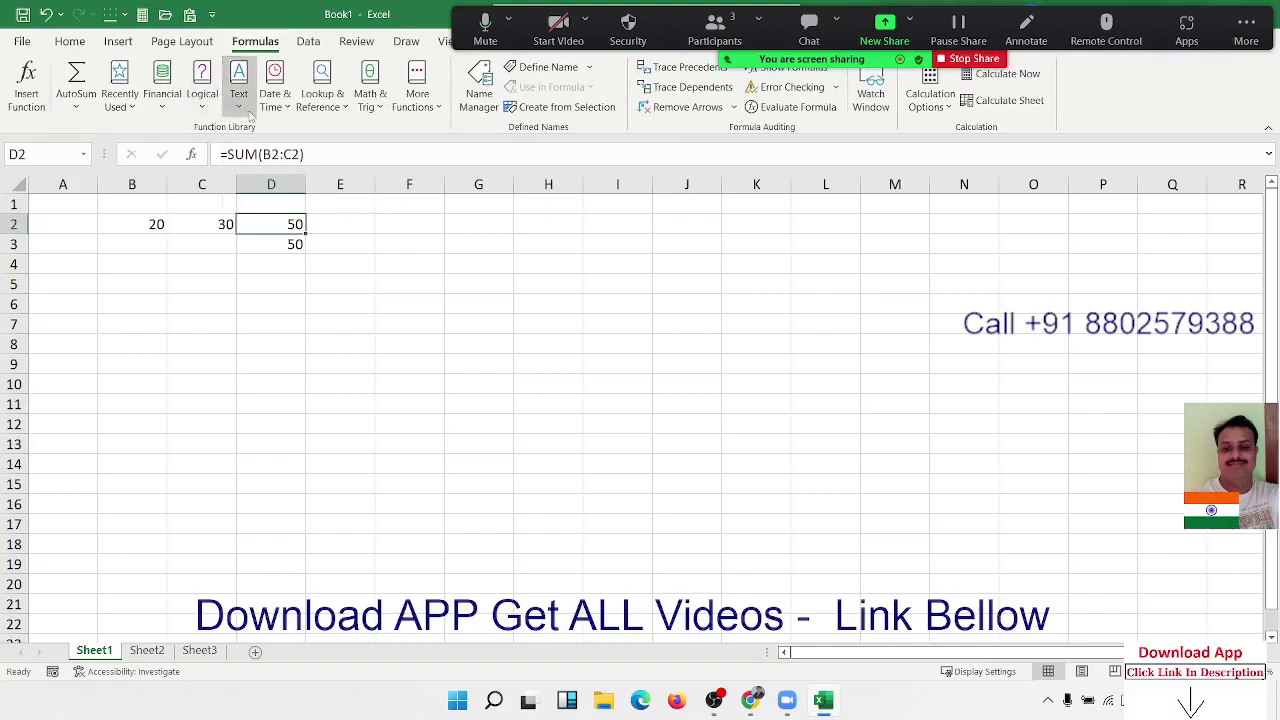
left_click(201, 111)
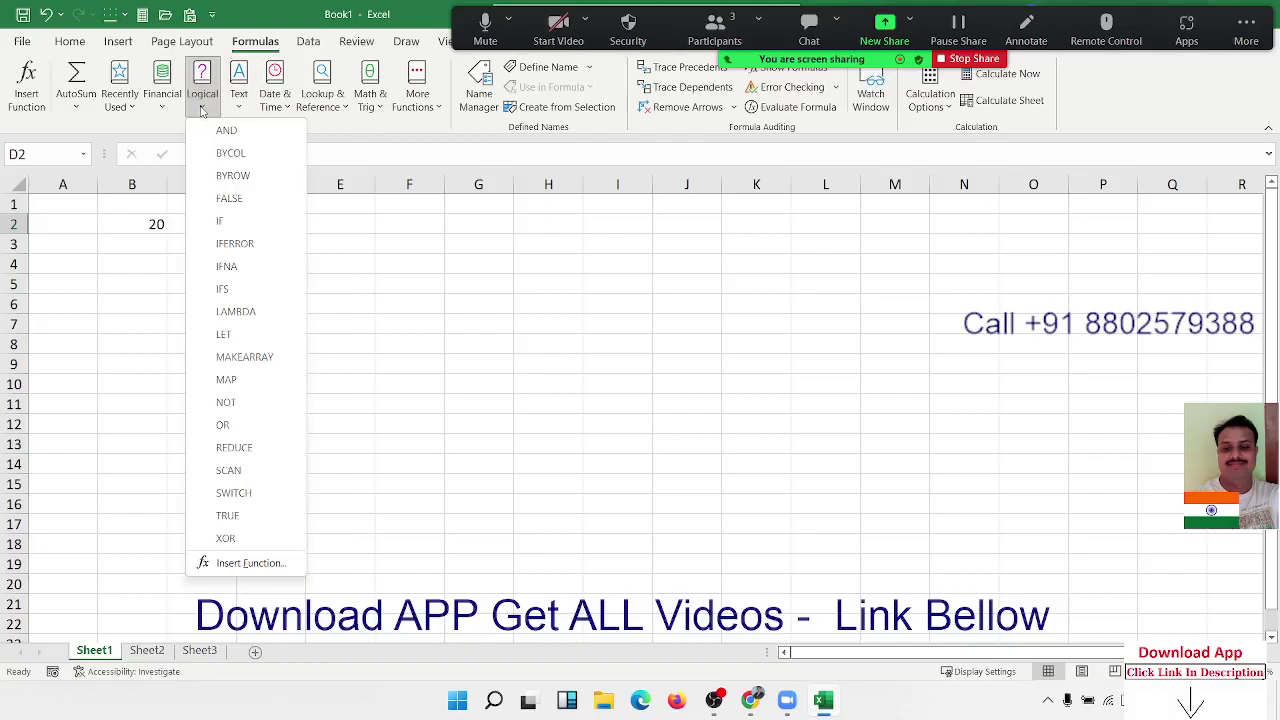
left_click(201, 111)
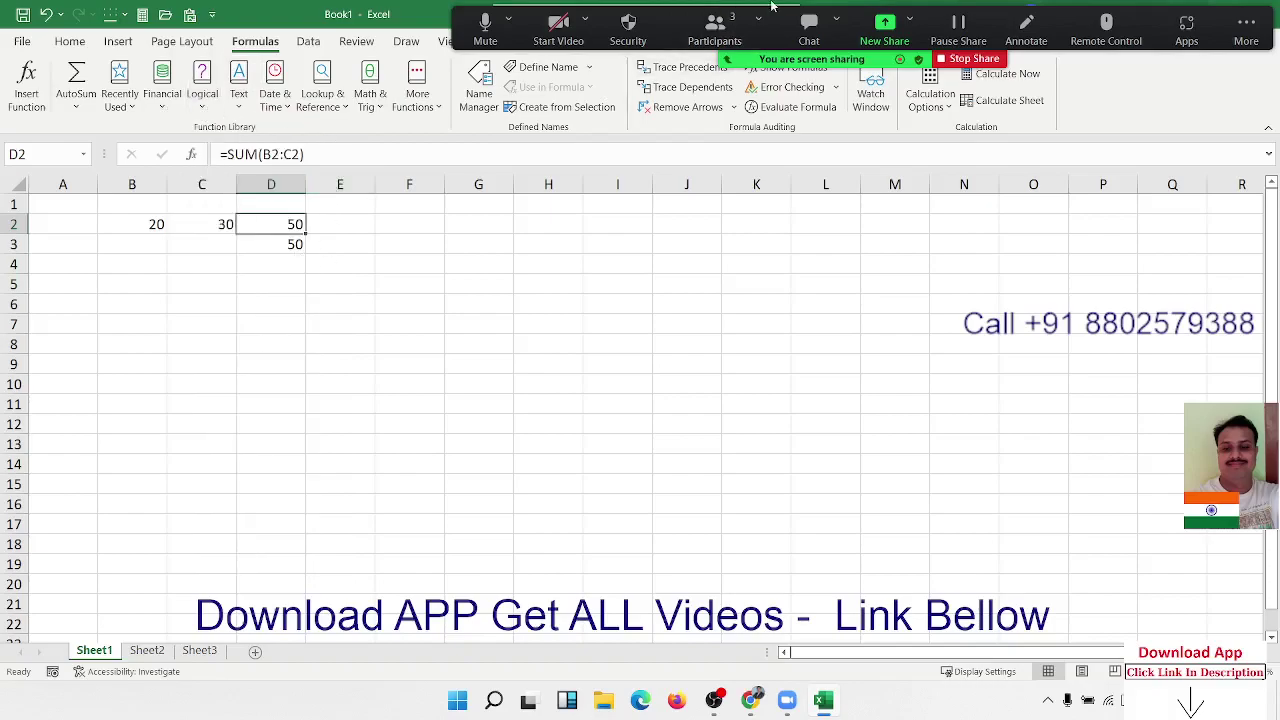
left_click(740, 35)
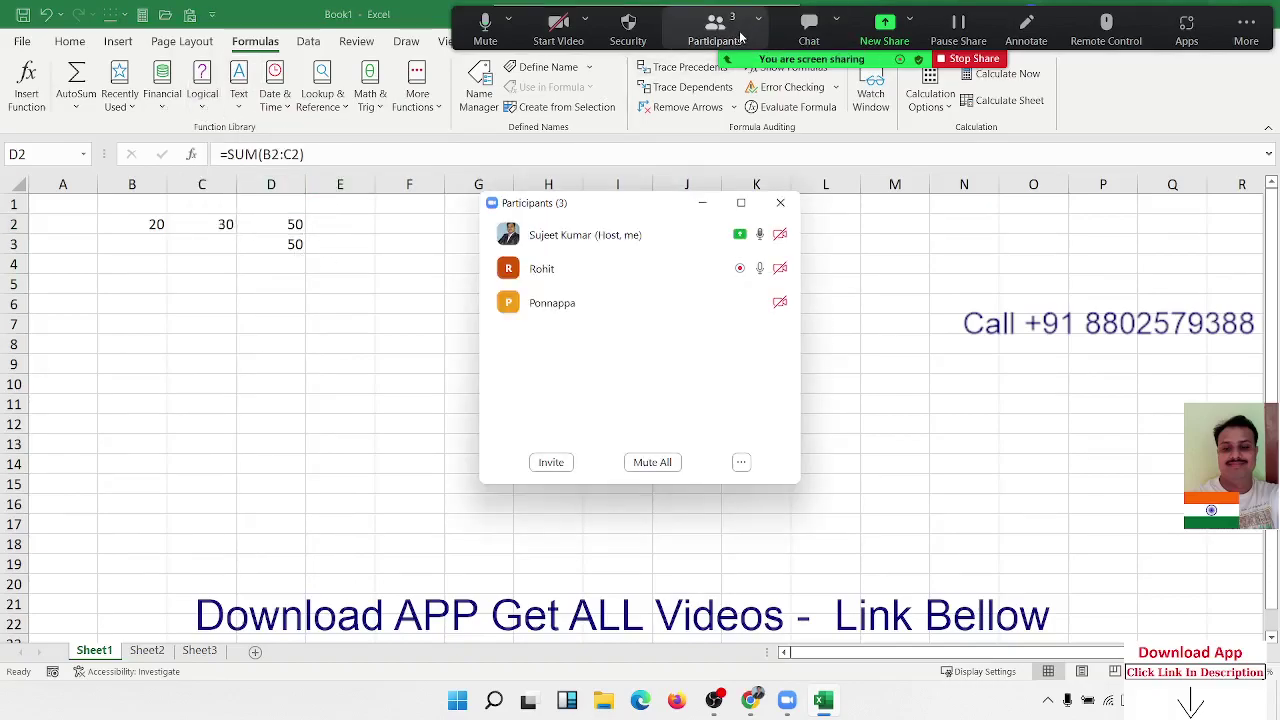
left_click(794, 208)
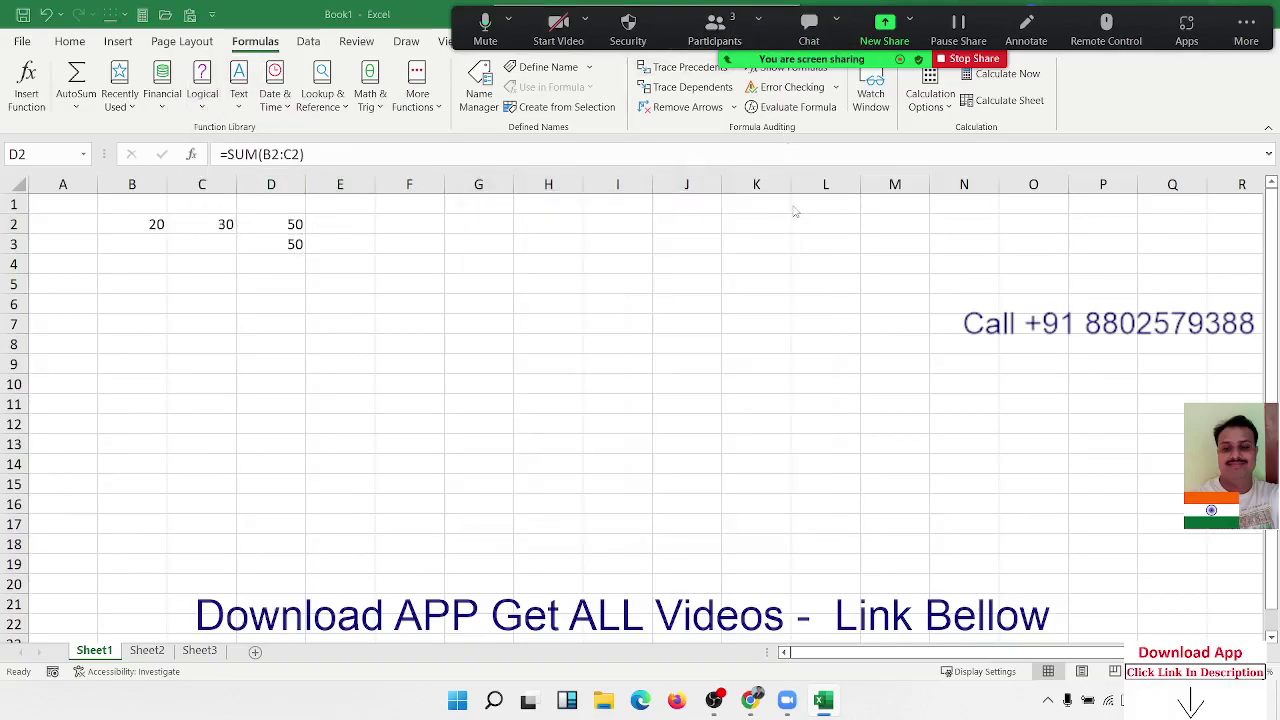
left_click(99, 286)
- Enter headings B and S in B5:C5, then 50 and 80 in B6:C6, correcting a mistyped 20
type("B")
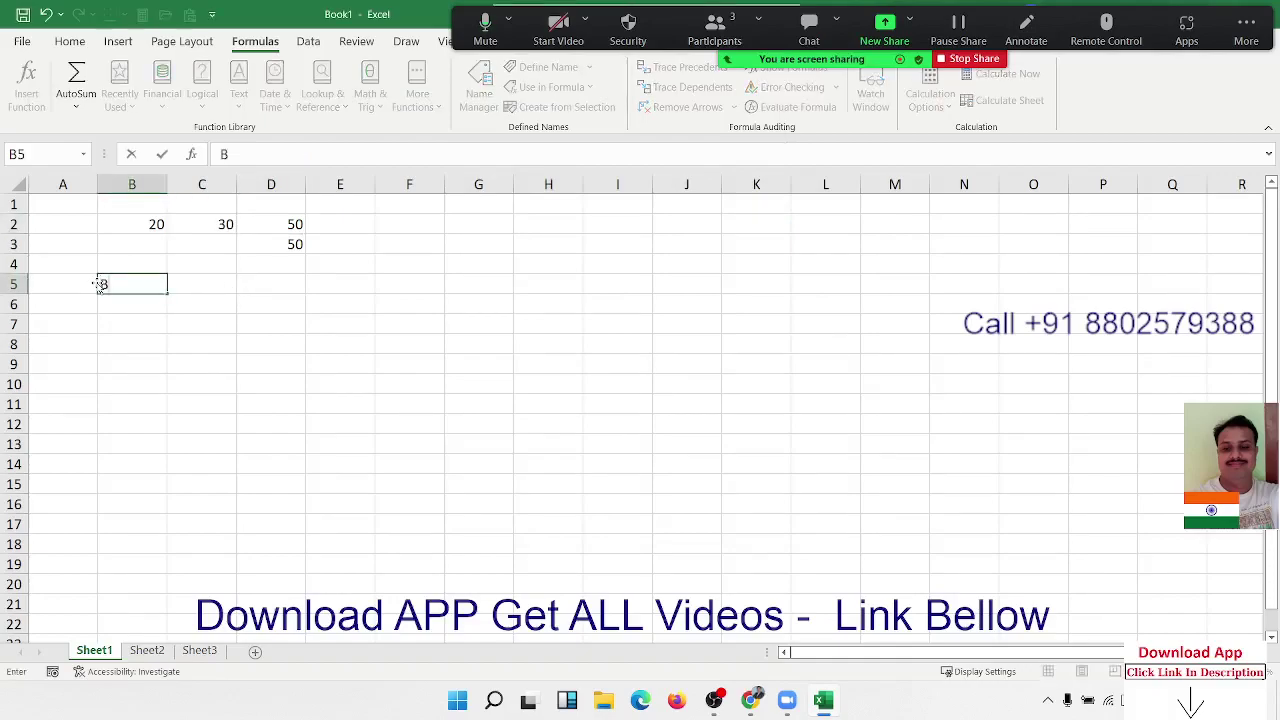
key("Tab")
type("S")
key("Return")
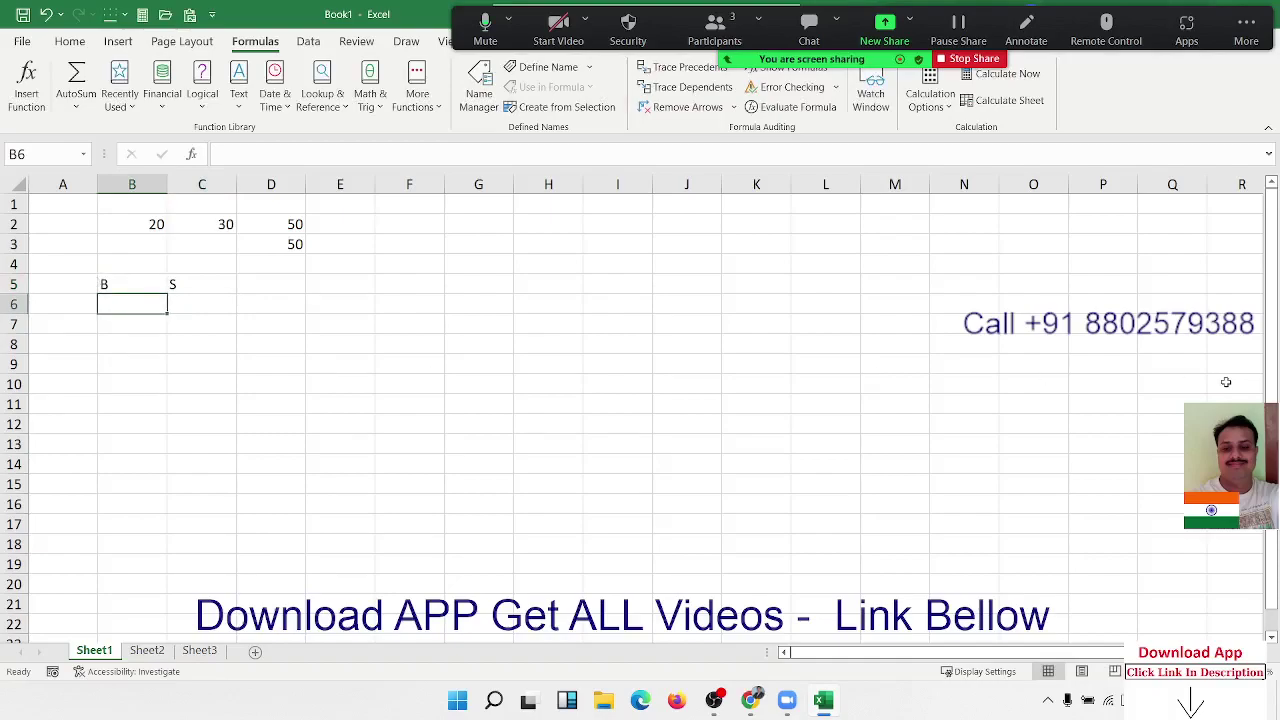
type("50")
key("Tab")
type("2")
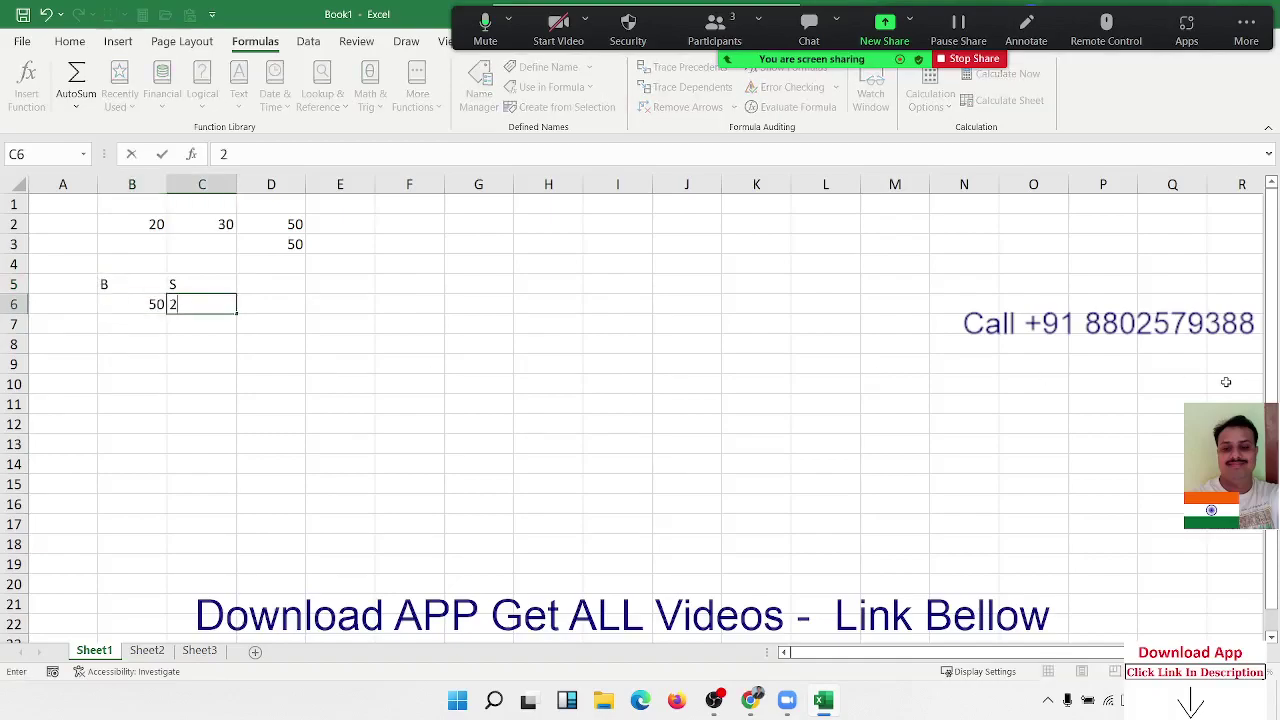
type("0")
key("Down")
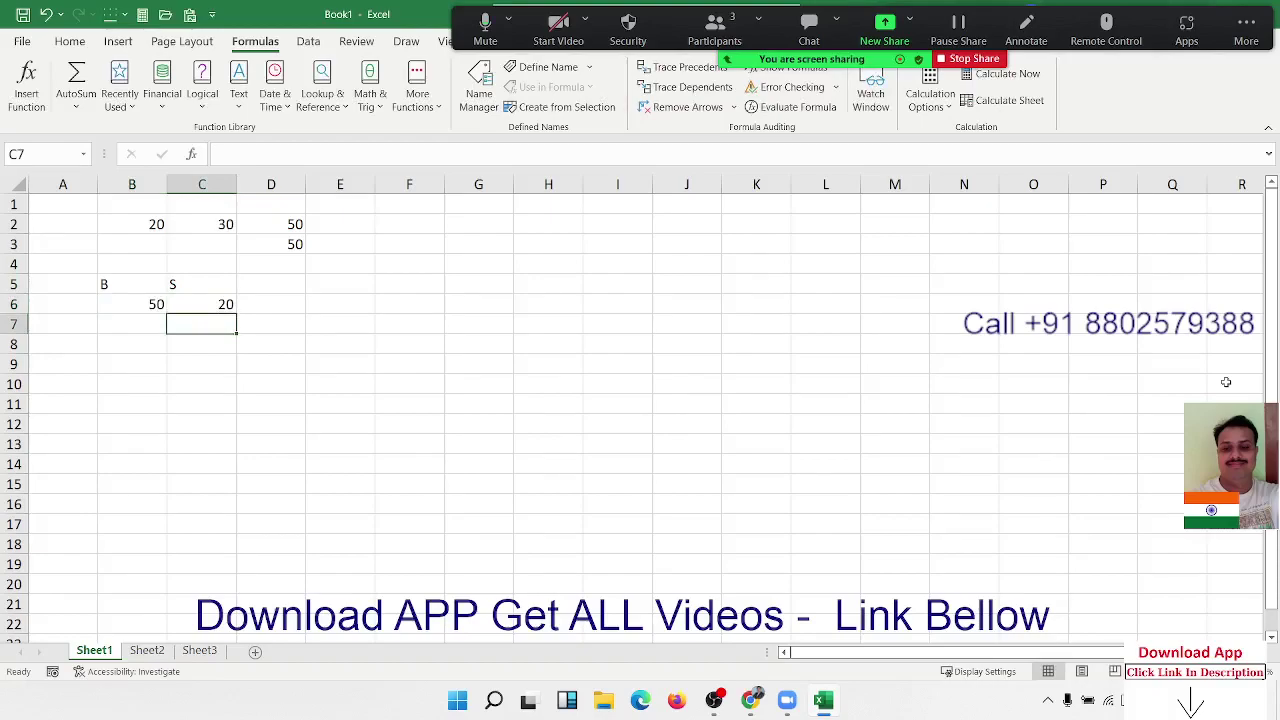
key("Up")
type("80")
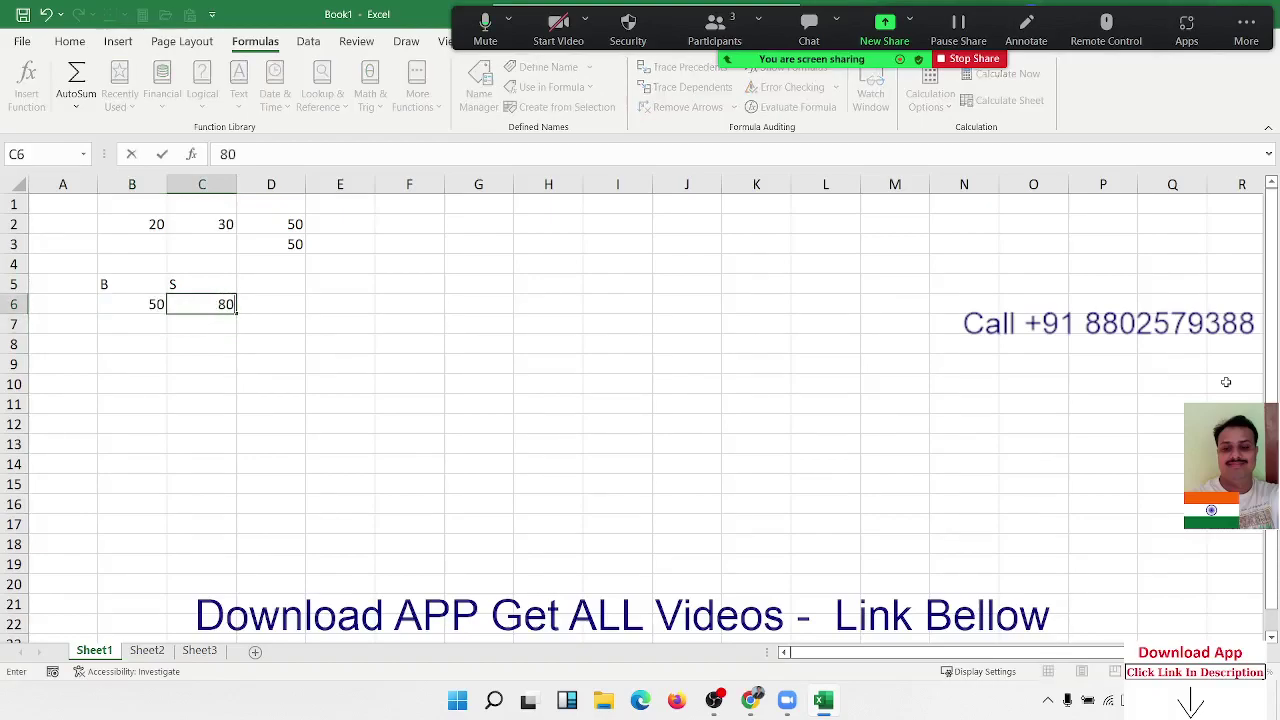
key("Tab")
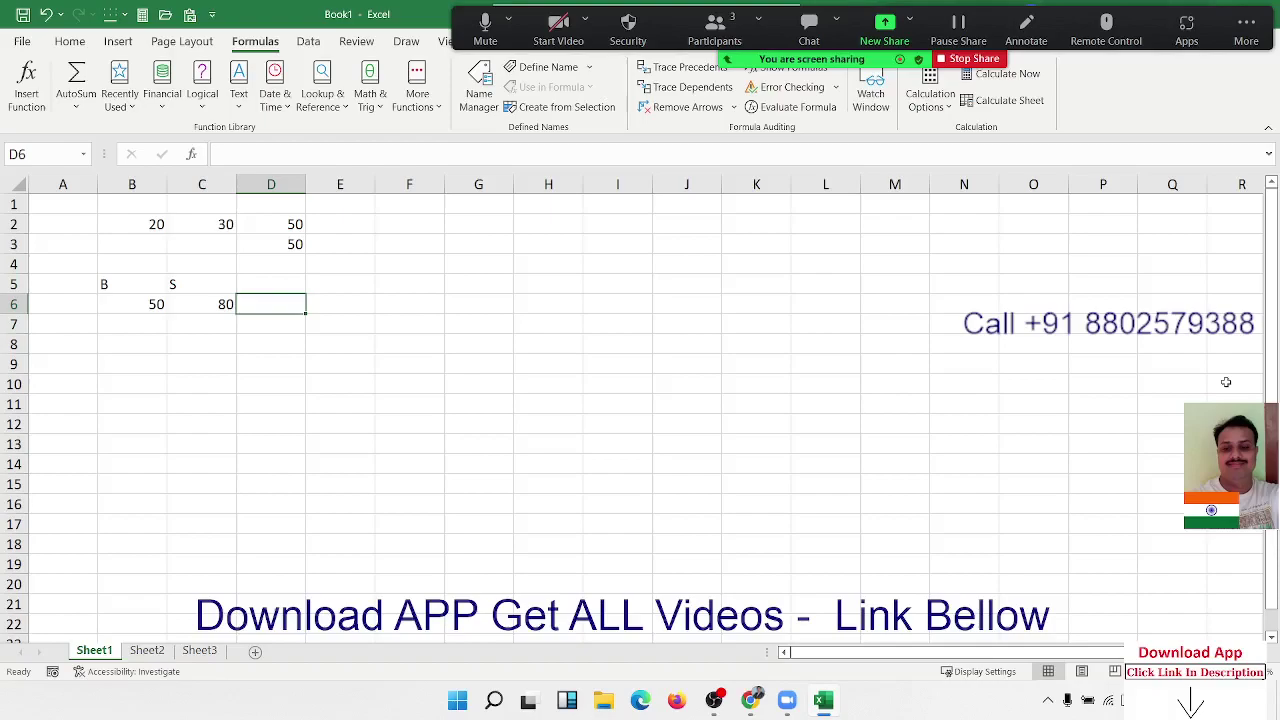
- Enter the profit ratio formula =(C6-B6)/B6 in D6
type("=")
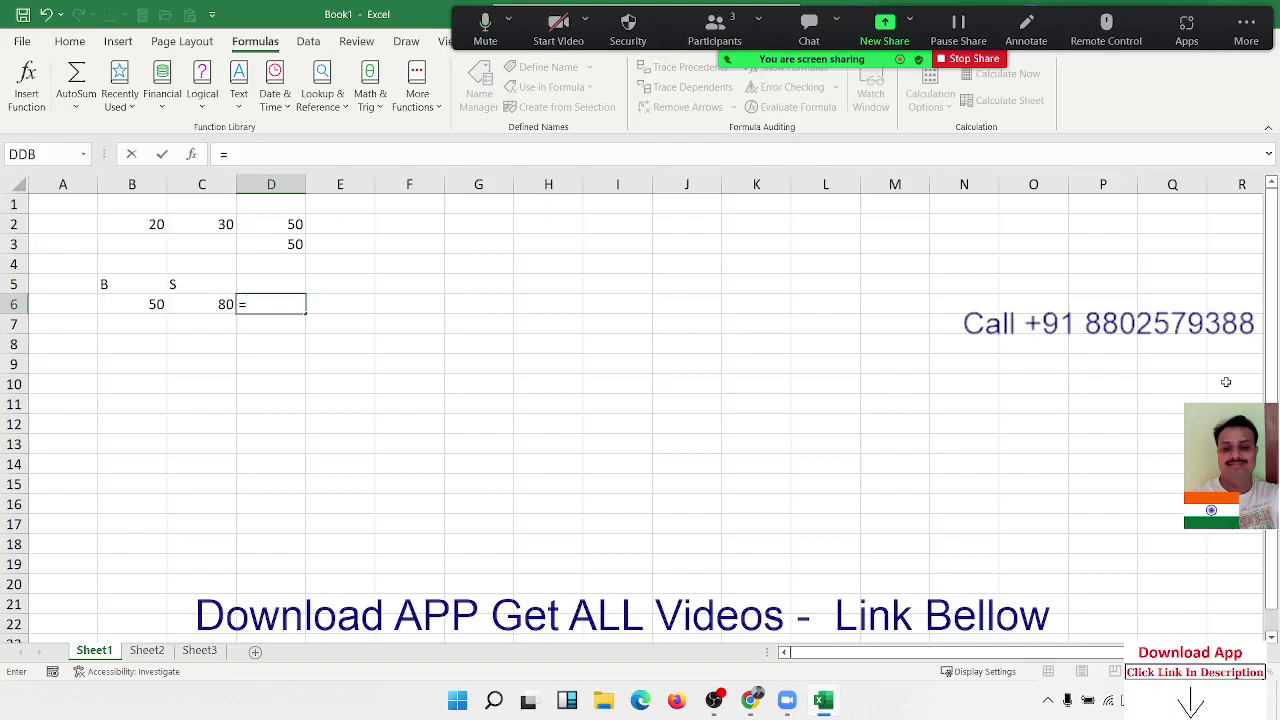
type("(")
key("Left")
type("-")
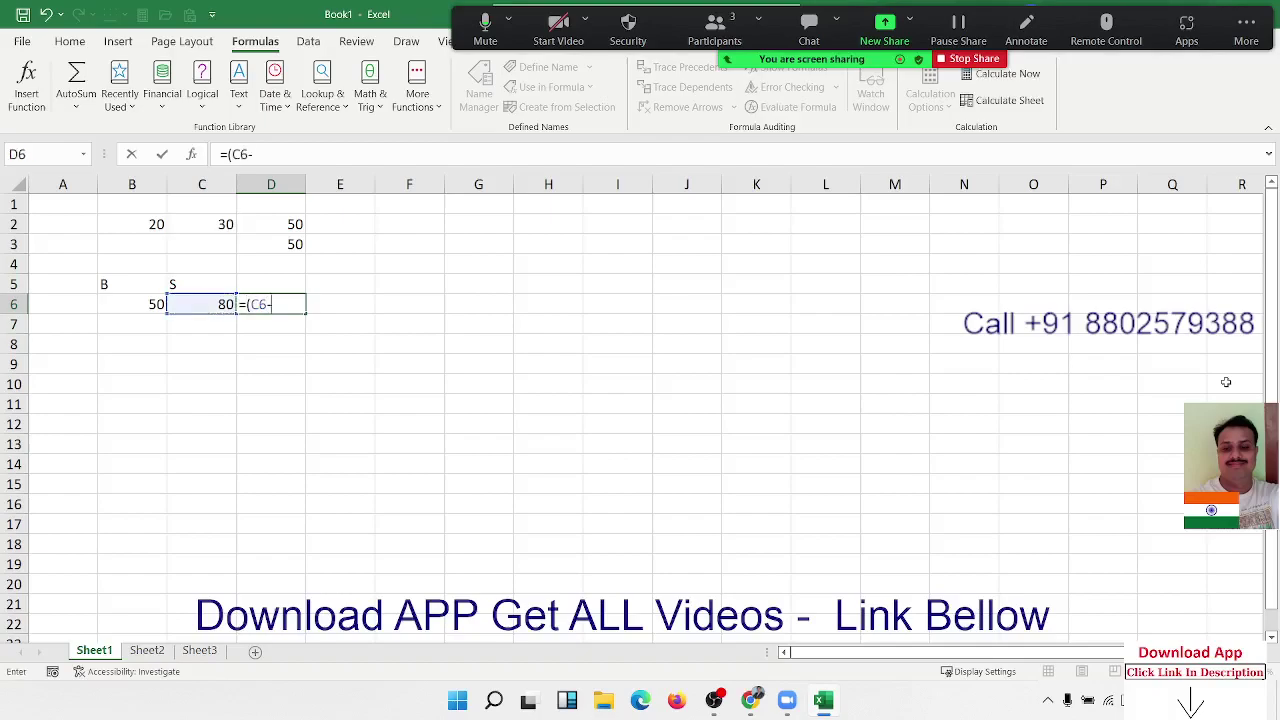
key("Left")
key("Left")
type(")")
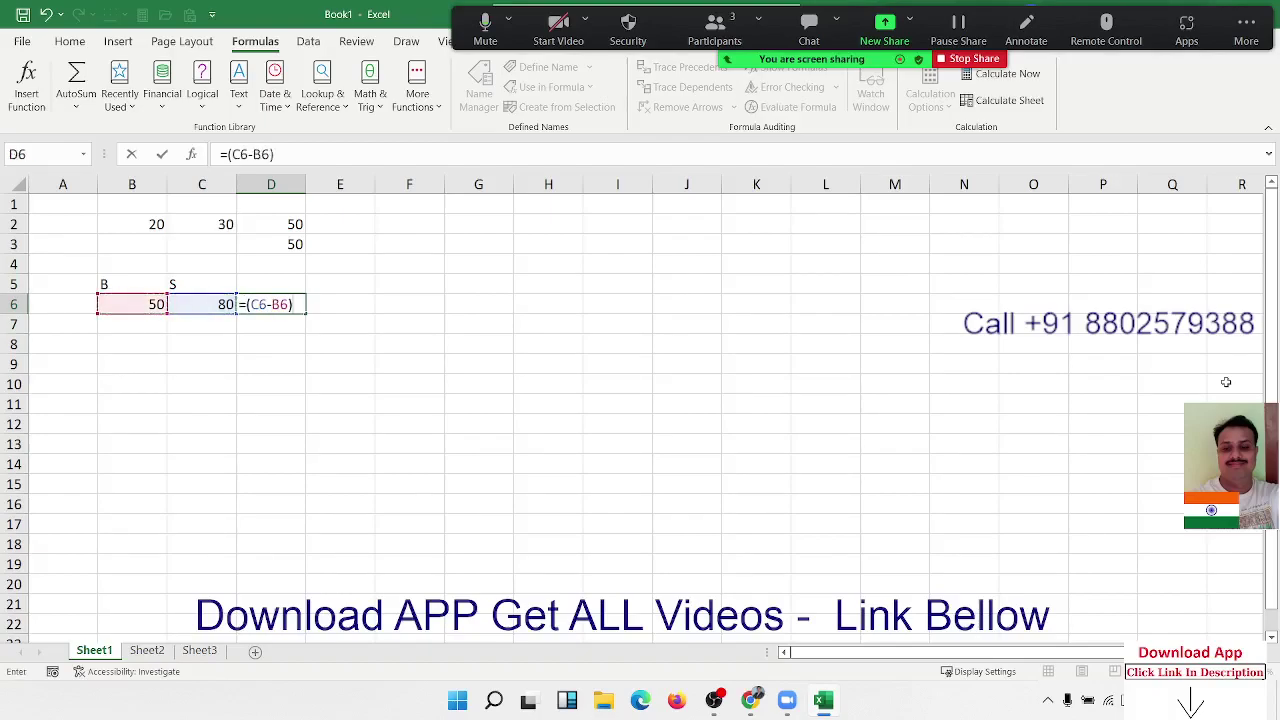
type("/")
key("Left")
key("Left")
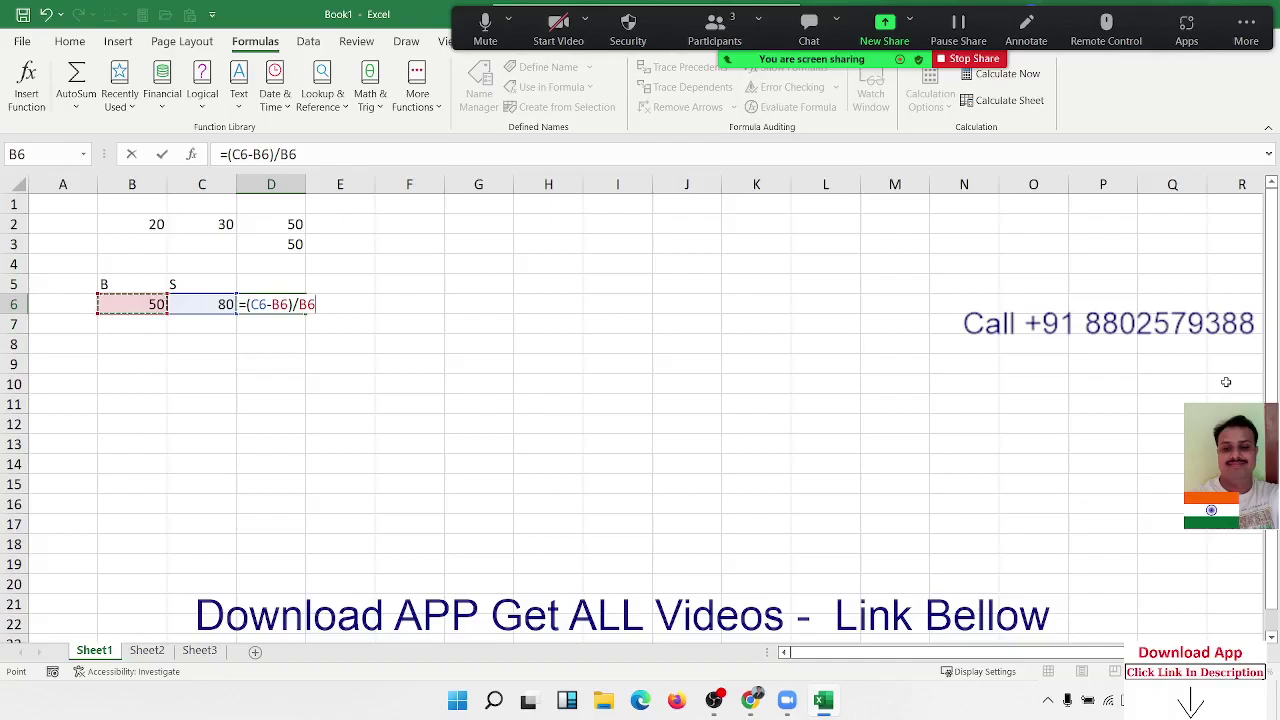
key("Return")
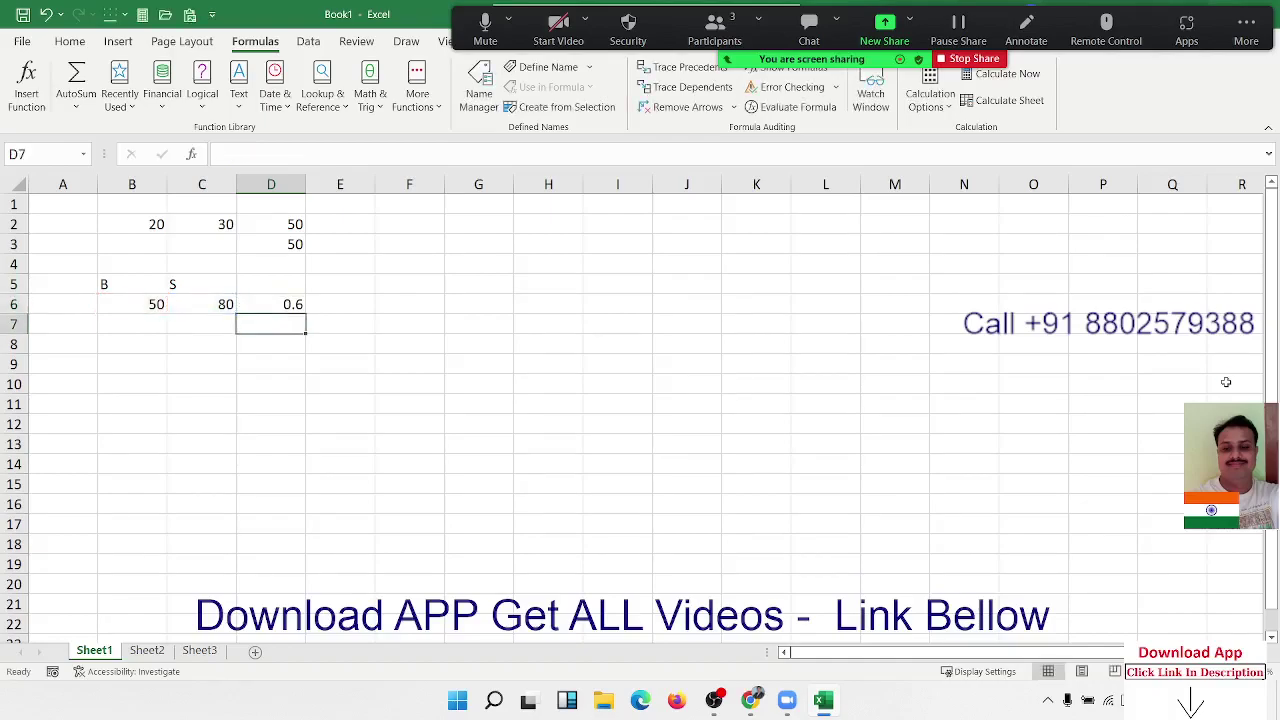
- Format the D6 result as a percentage showing 60%, and close the participants list
key("Up")
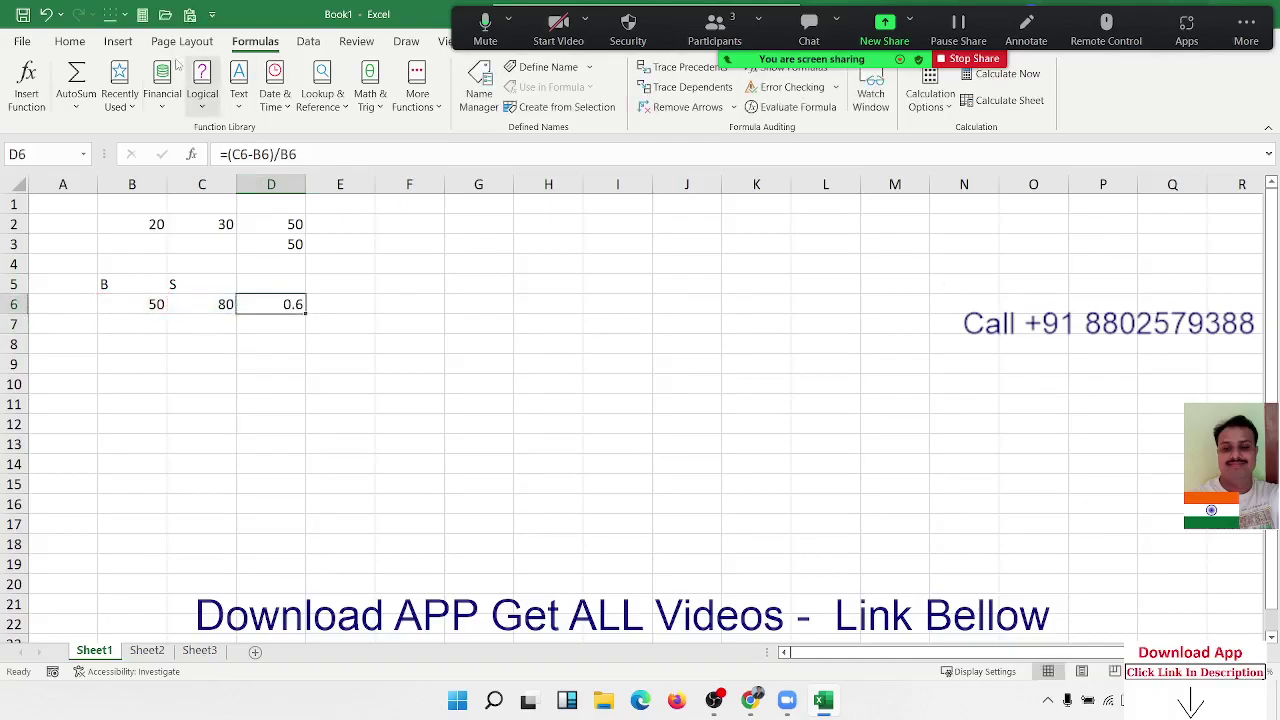
left_click(70, 41)
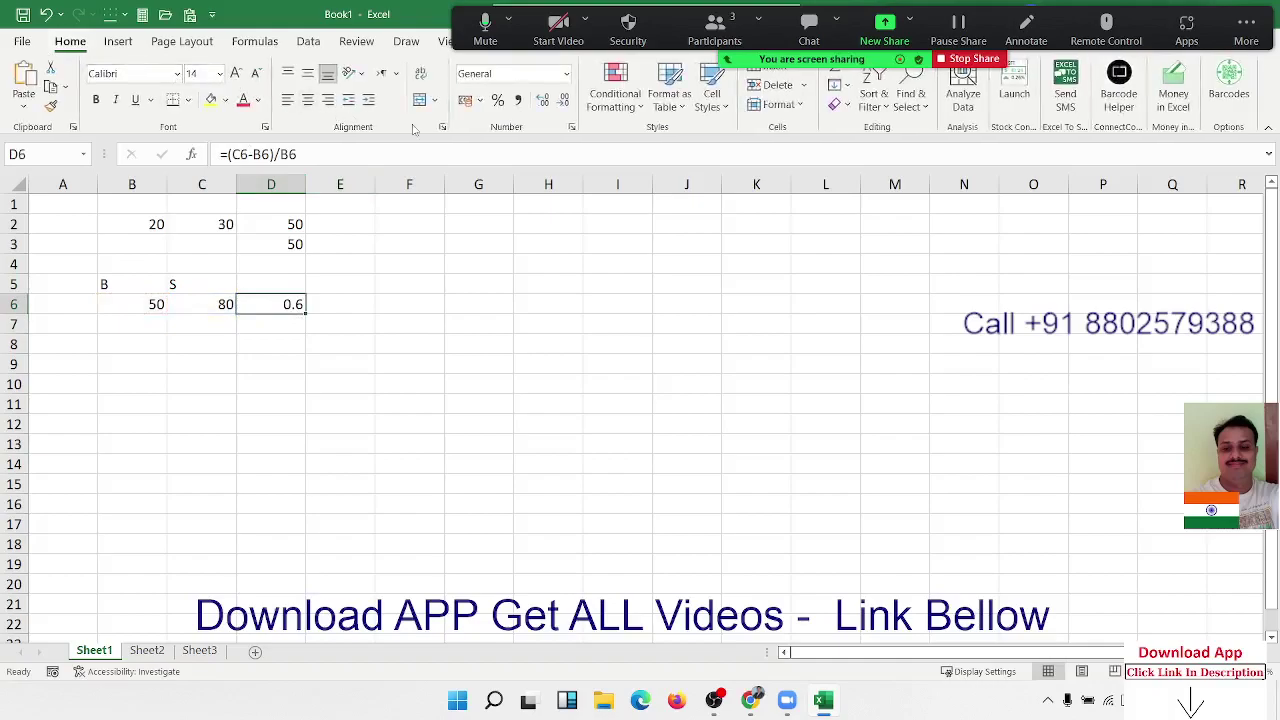
left_click(497, 101)
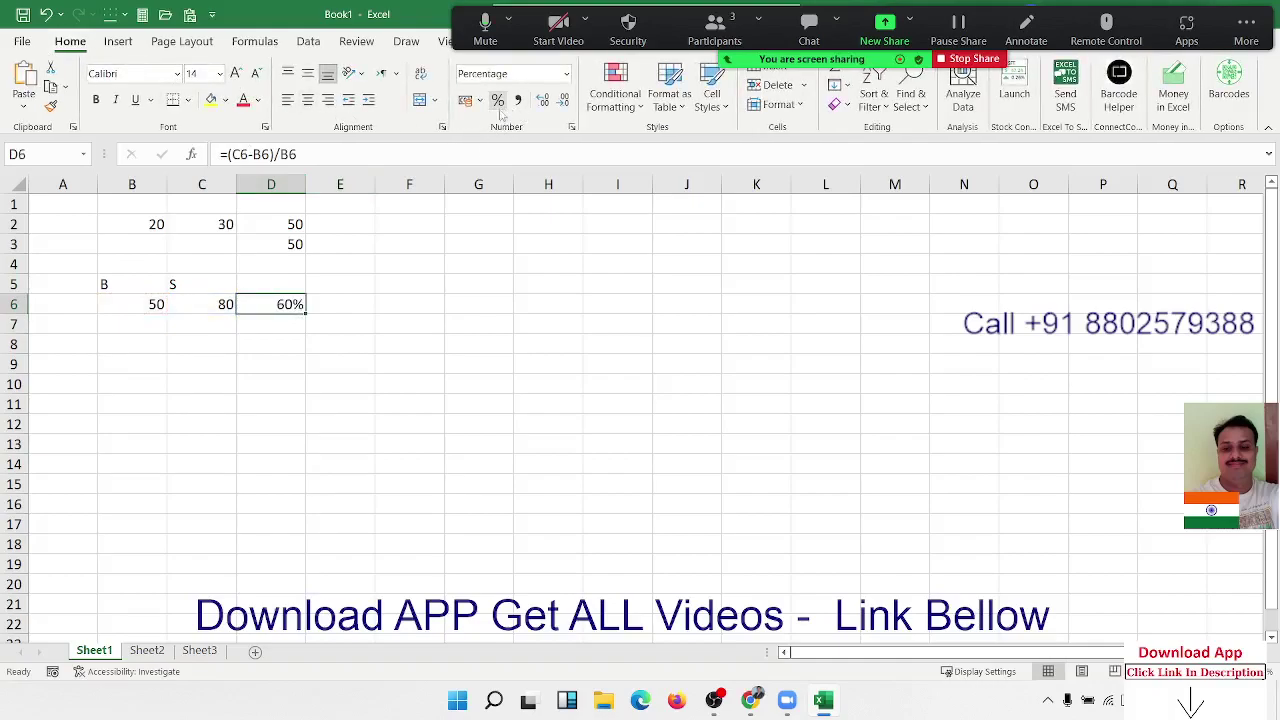
left_click(705, 27)
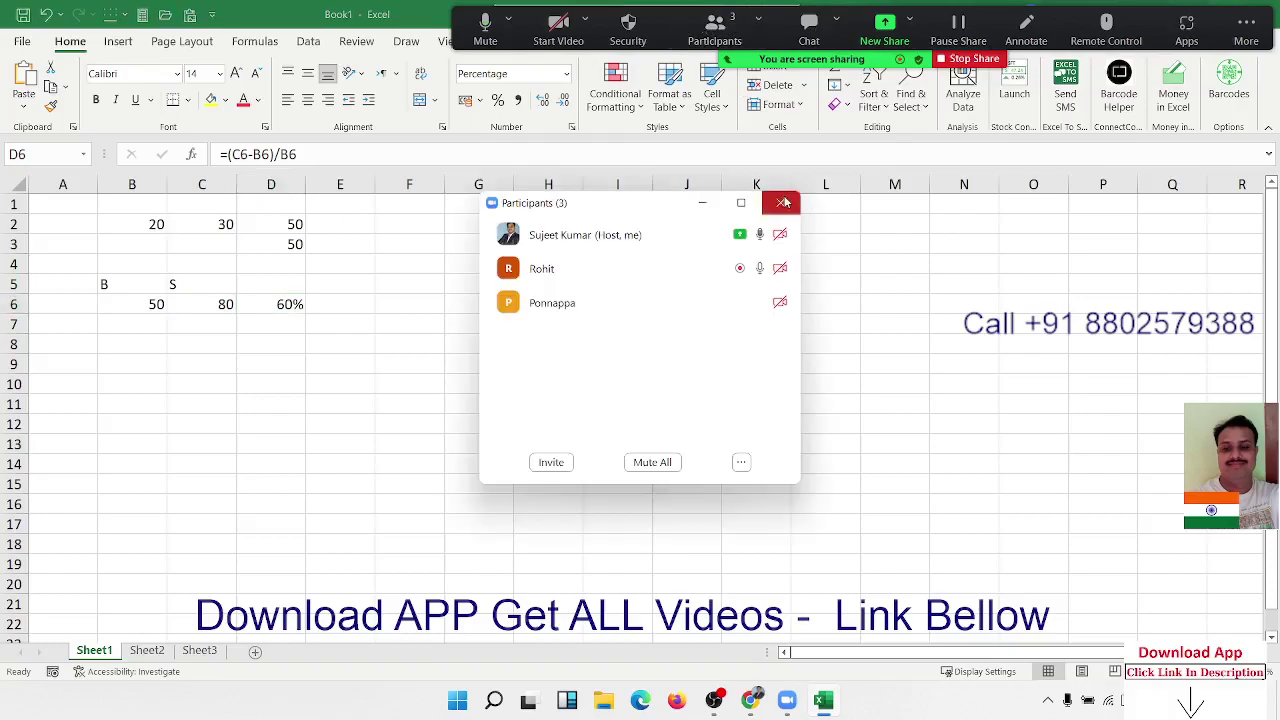
left_click(780, 202)
- Enter the labels P, R and T down cells A8:A10
left_click(49, 348)
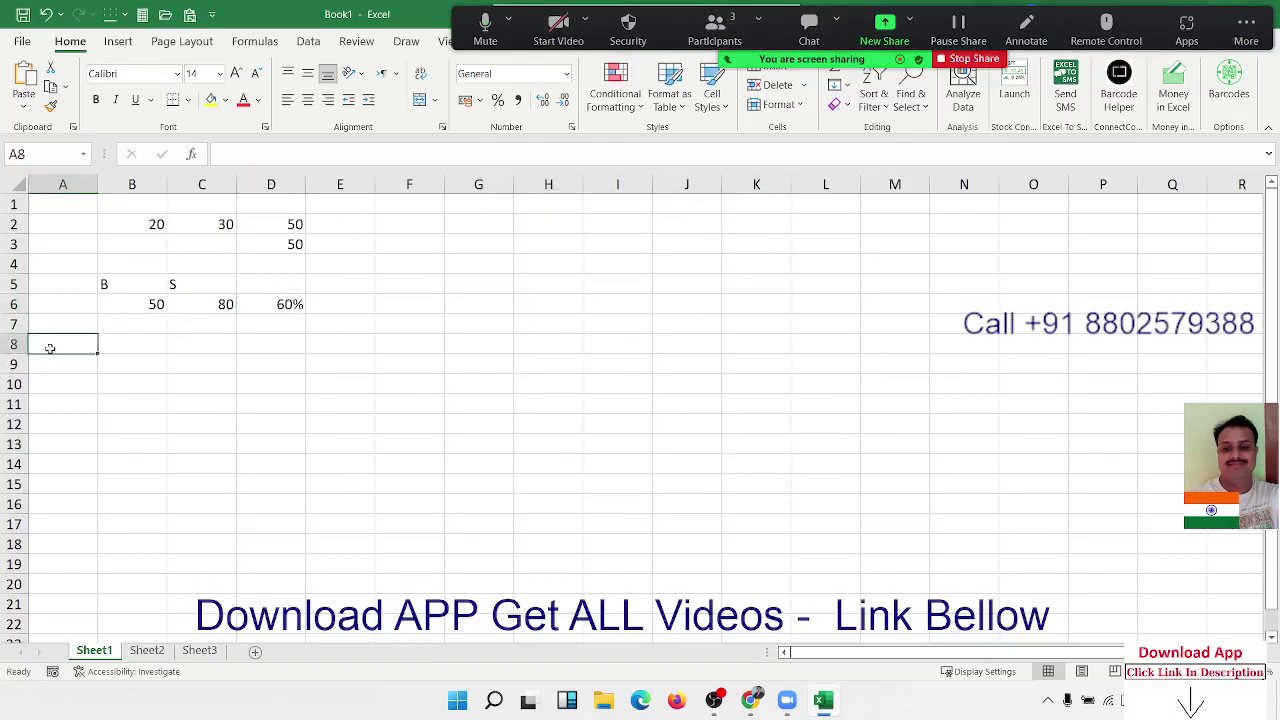
type("P")
key("Return")
type("R")
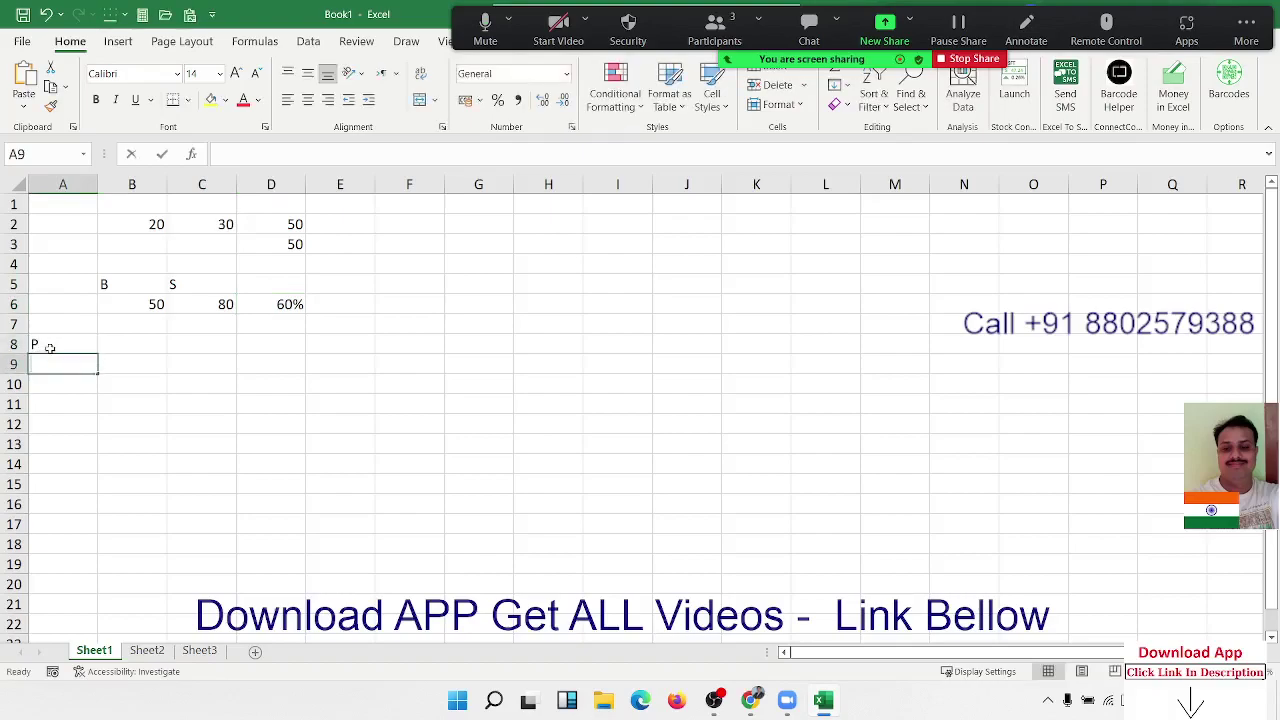
key("Return")
type("T")
key("Tab")
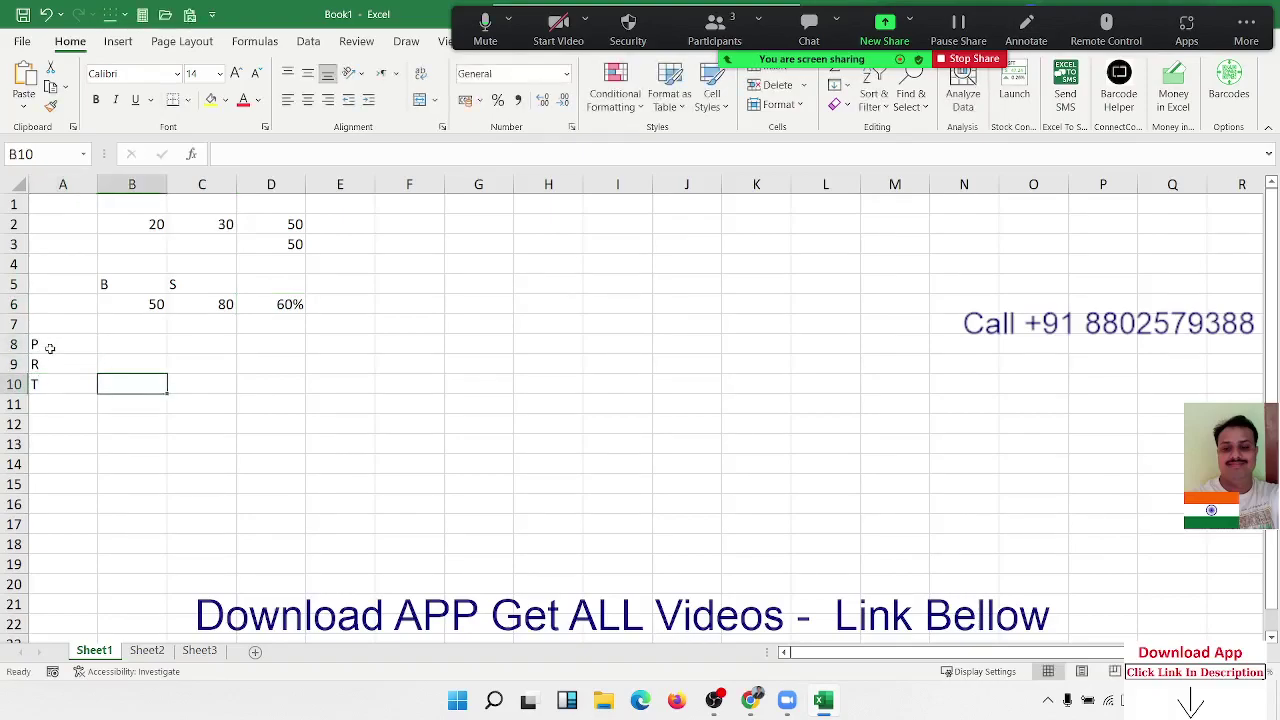
key("Up")
key("Up")
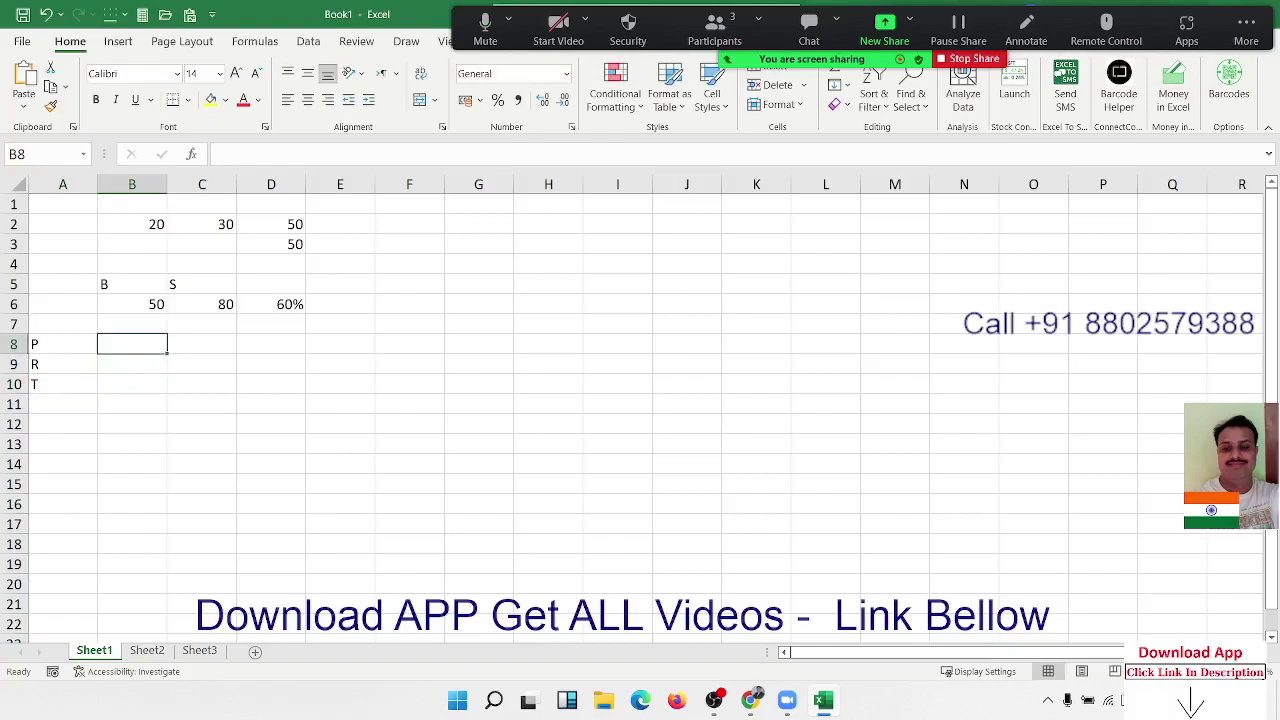
- Enter 50000, 5% and 3 in B8:B10 beside the labels
type("50000")
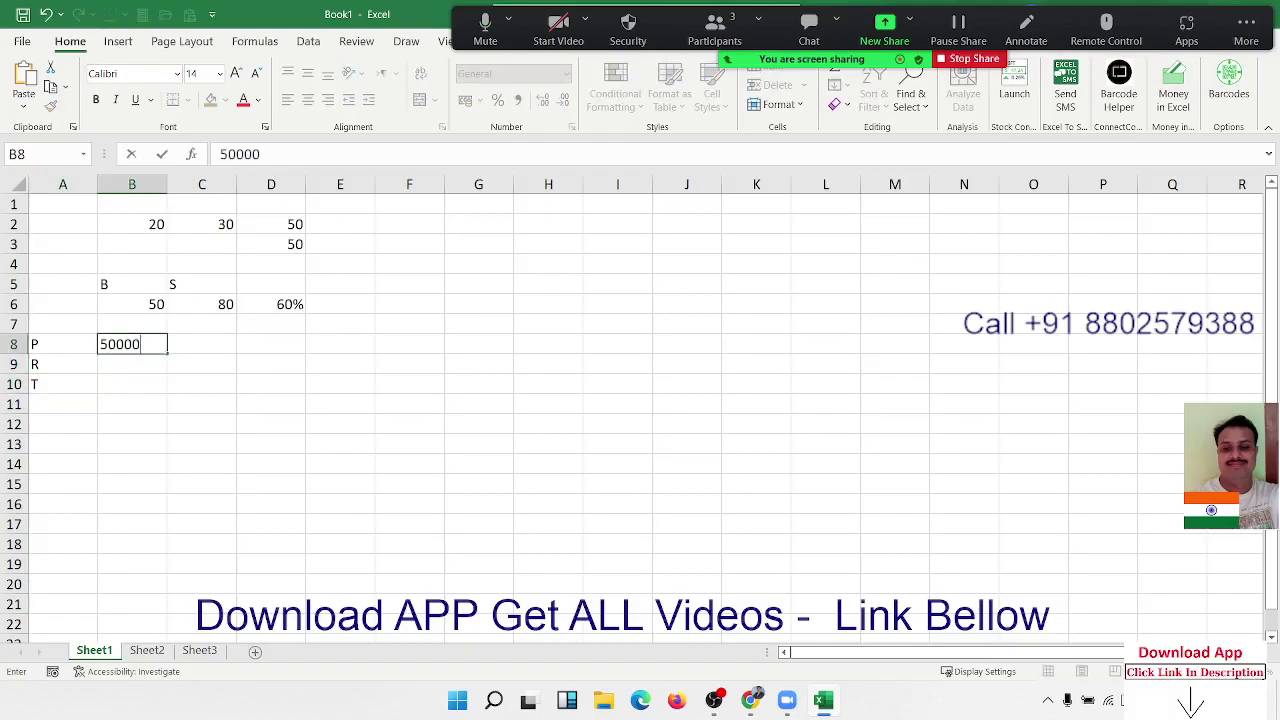
key("Return")
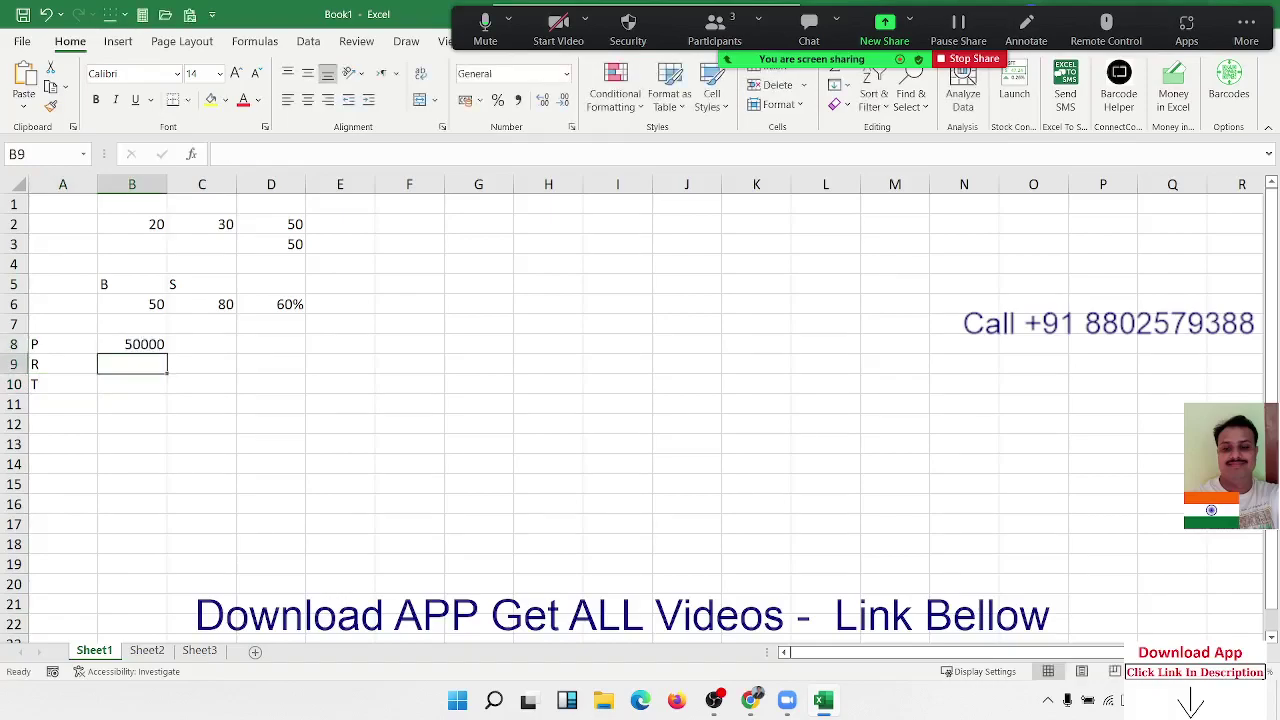
type("55")
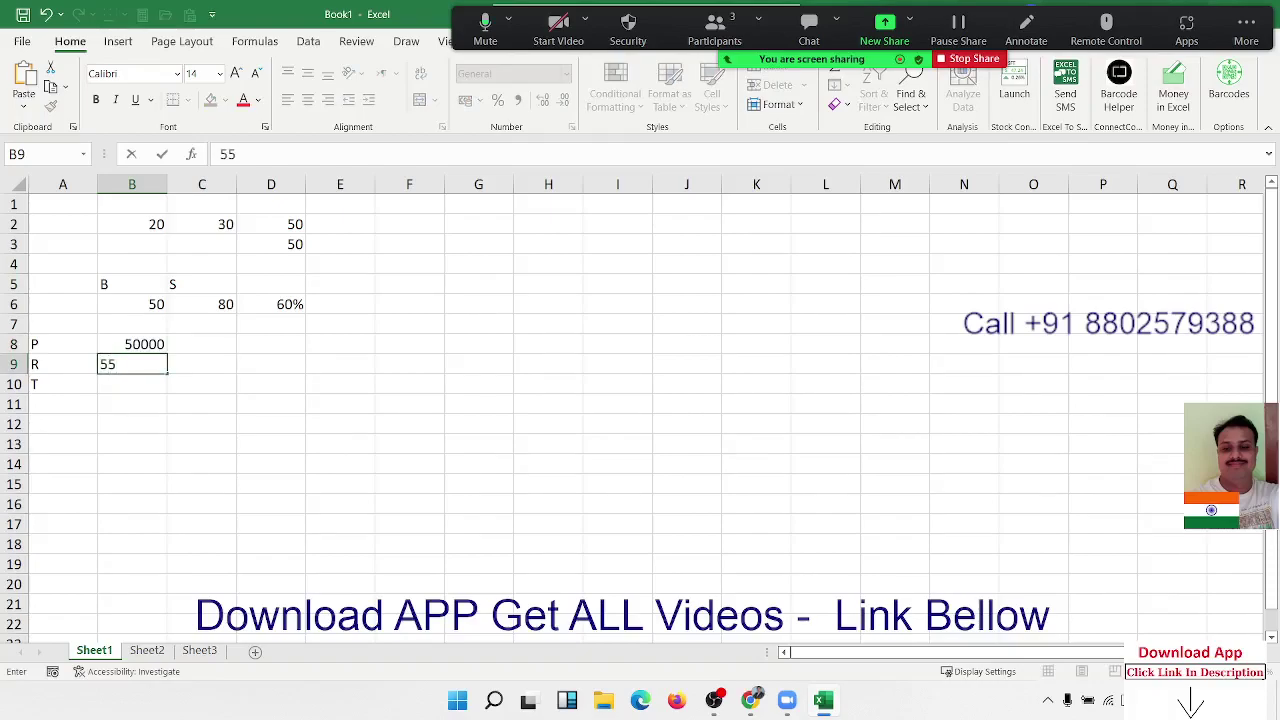
key("BackSpace")
type("%")
key("Return")
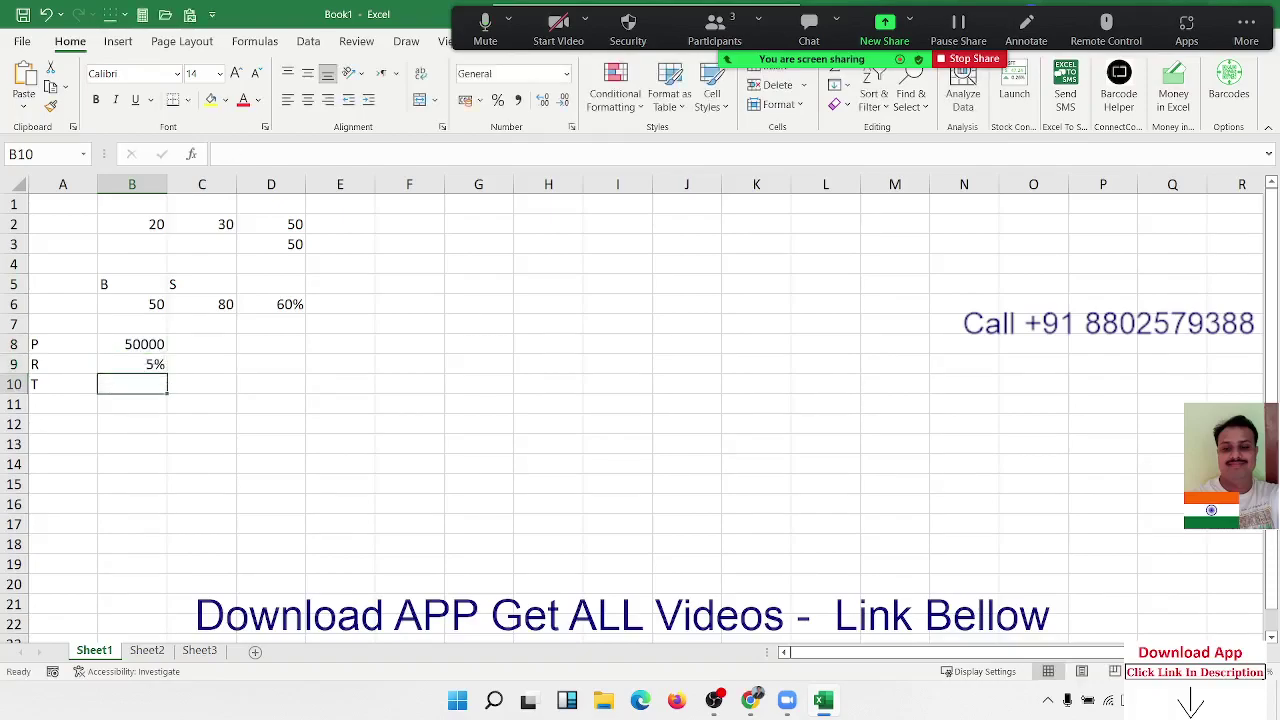
type("3")
- Add the label Amt in cell C11
left_click(201, 404)
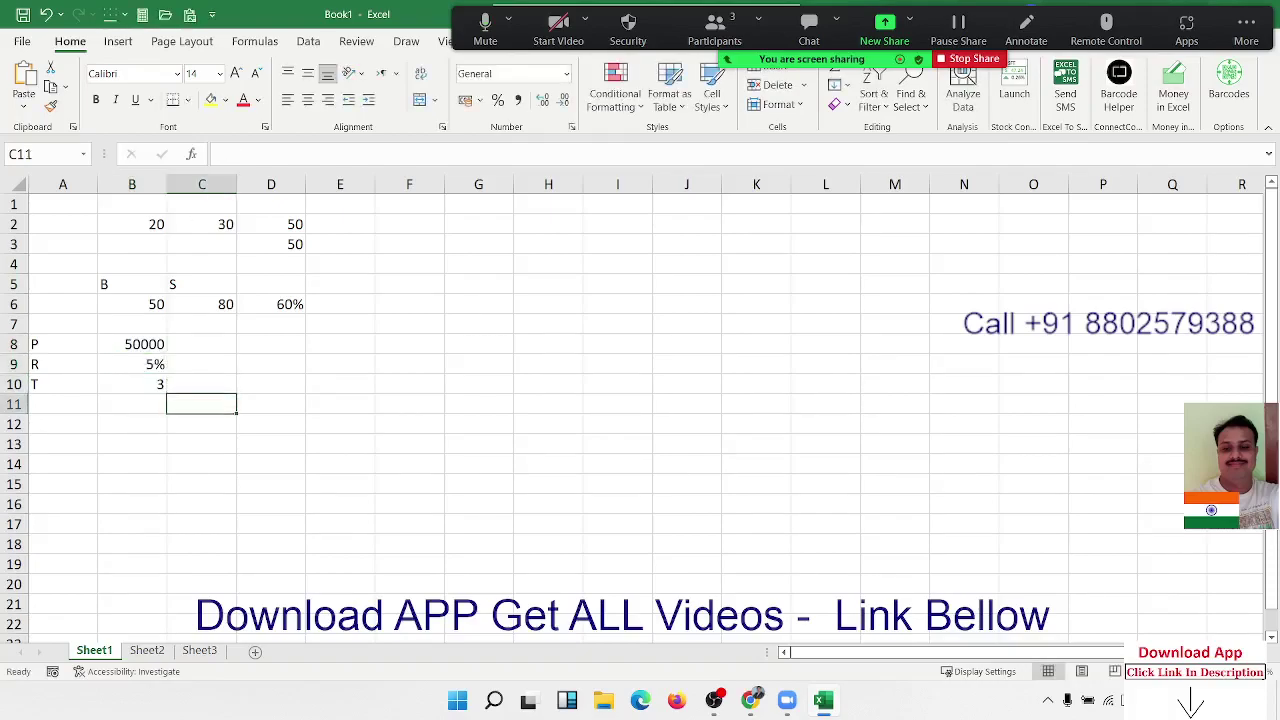
type("Amt")
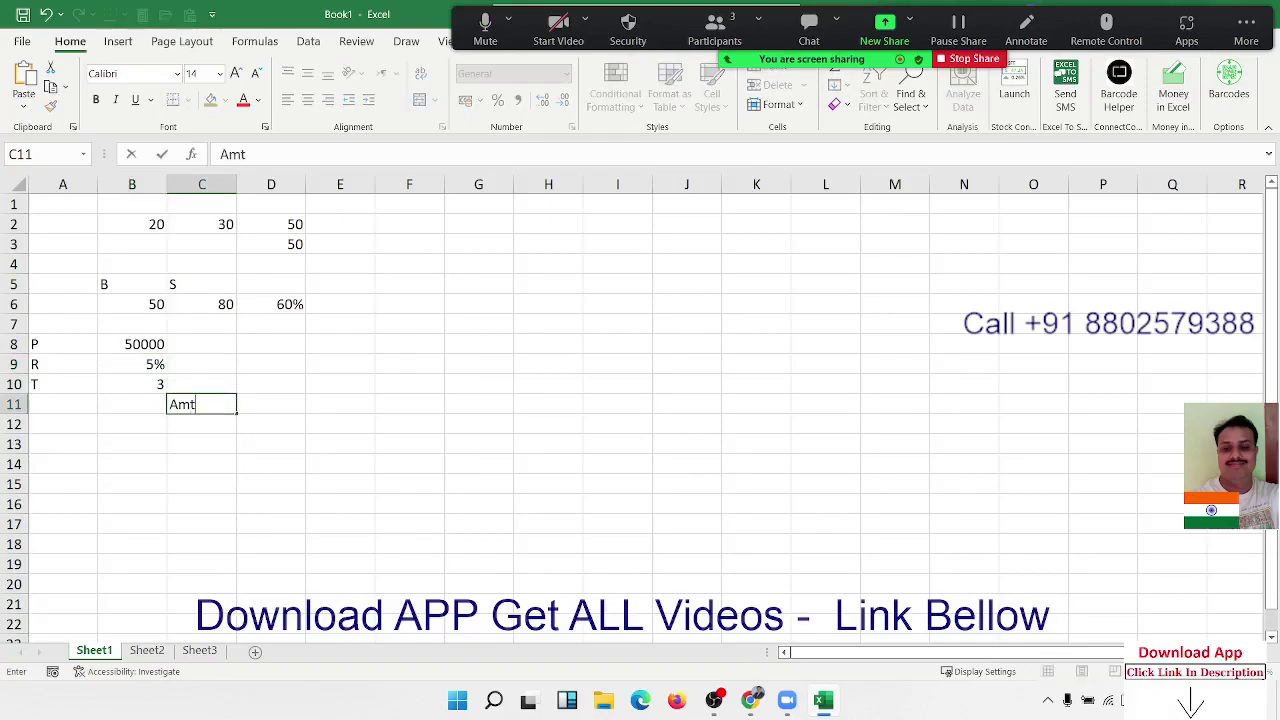
key("Return")
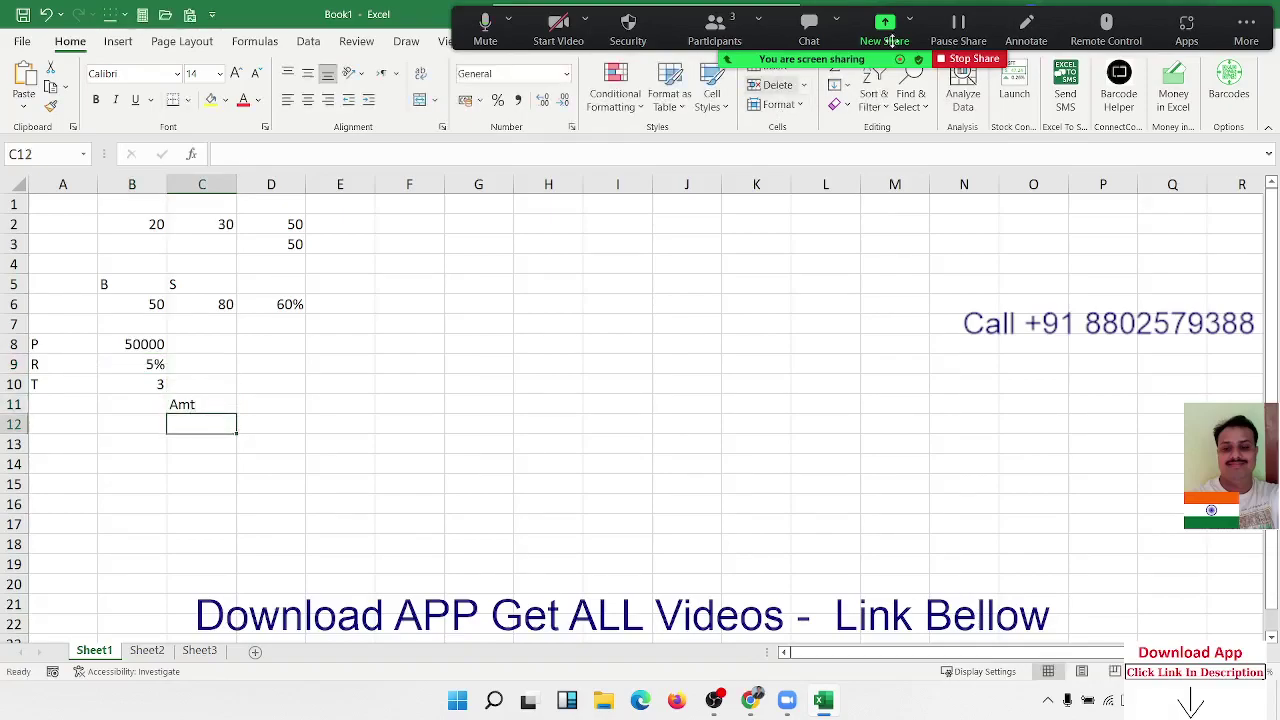
left_click(1038, 26)
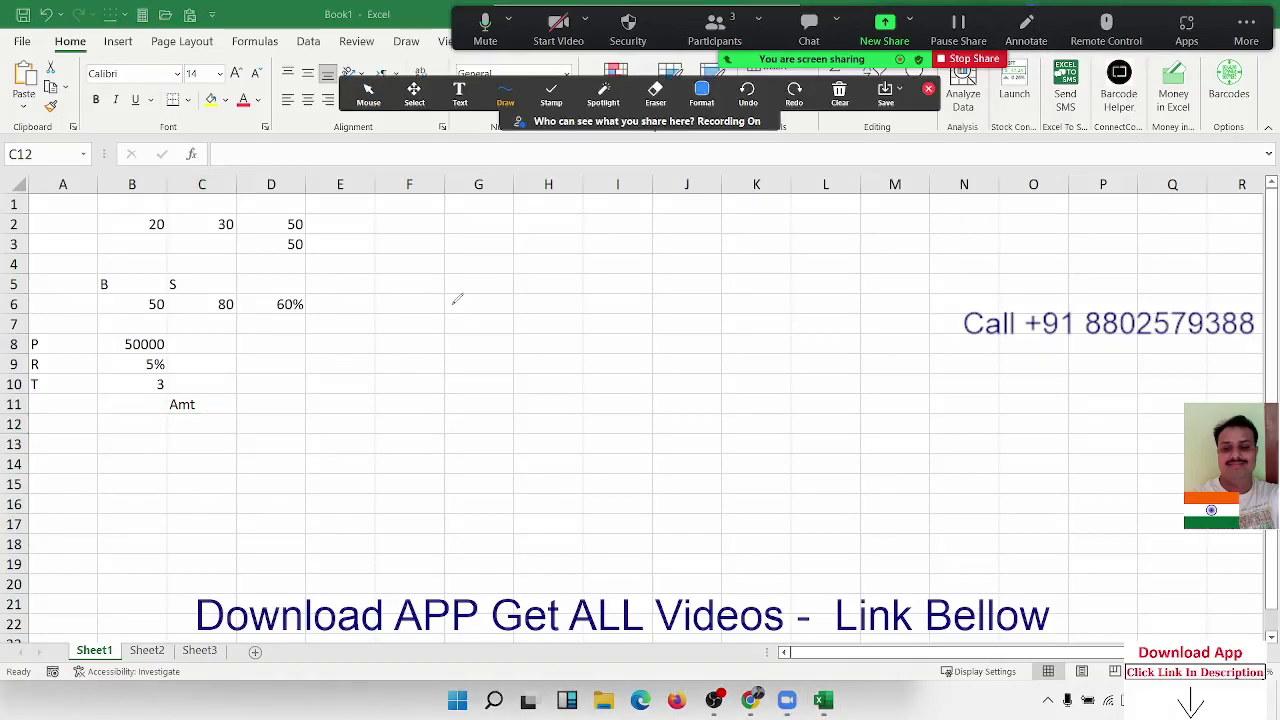
- Hand-draw A = P × (1 + r/n) with exponent T×N across the empty columns from G onward
mouse_move(452, 303)
left_mouse_down()
mouse_move(488, 326)
mouse_move(500, 296)
mouse_move(522, 325)
left_mouse_up()
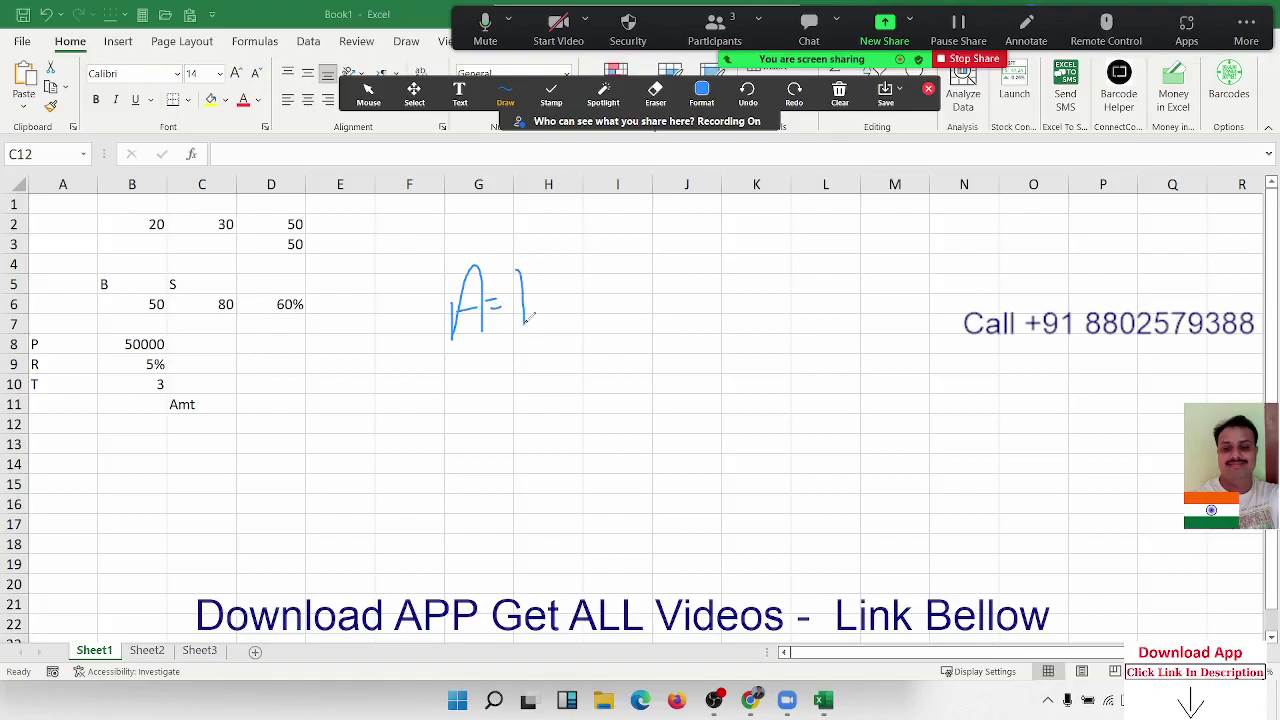
mouse_move(521, 268)
left_mouse_down()
mouse_move(574, 284)
mouse_move(628, 352)
left_mouse_up()
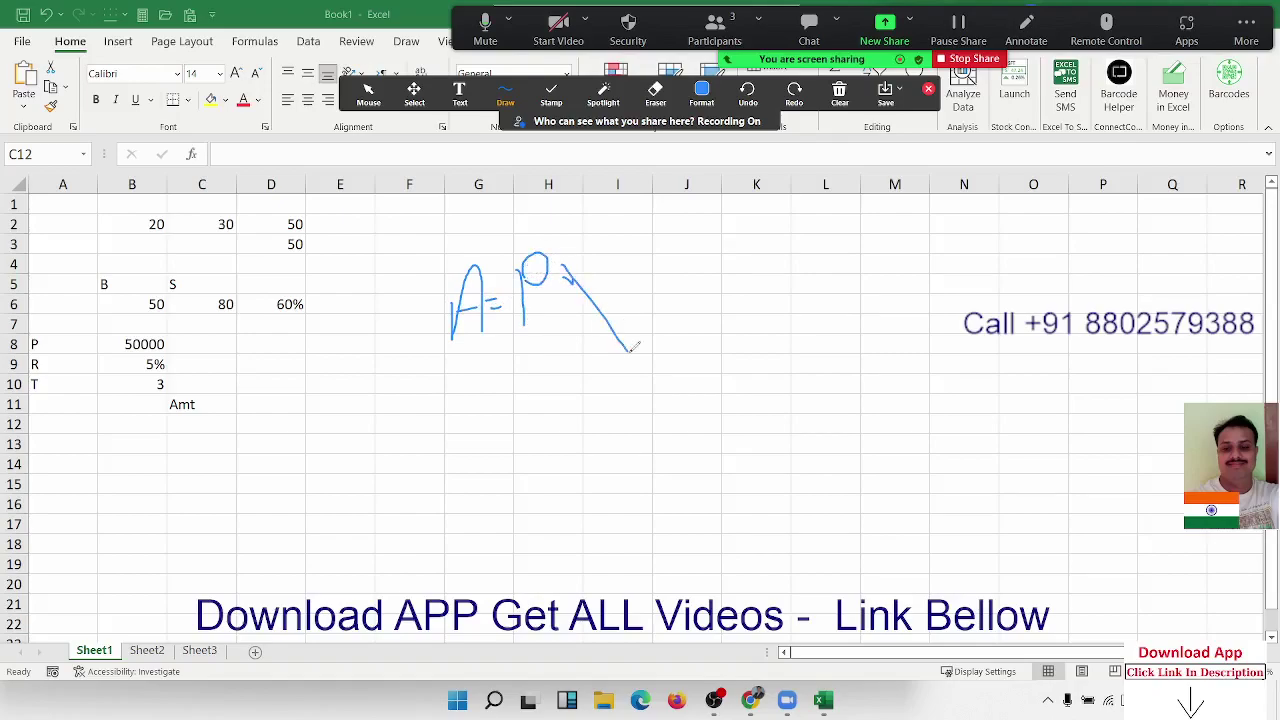
left_click_drag(604, 268, 574, 418)
mouse_move(630, 232)
left_mouse_down()
mouse_move(734, 393)
mouse_move(668, 313)
left_mouse_up()
mouse_move(672, 266)
left_mouse_down()
mouse_move(730, 244)
mouse_move(716, 285)
mouse_move(768, 208)
mouse_move(743, 327)
left_mouse_up()
mouse_move(784, 272)
left_mouse_down()
mouse_move(786, 311)
mouse_move(803, 297)
left_mouse_up()
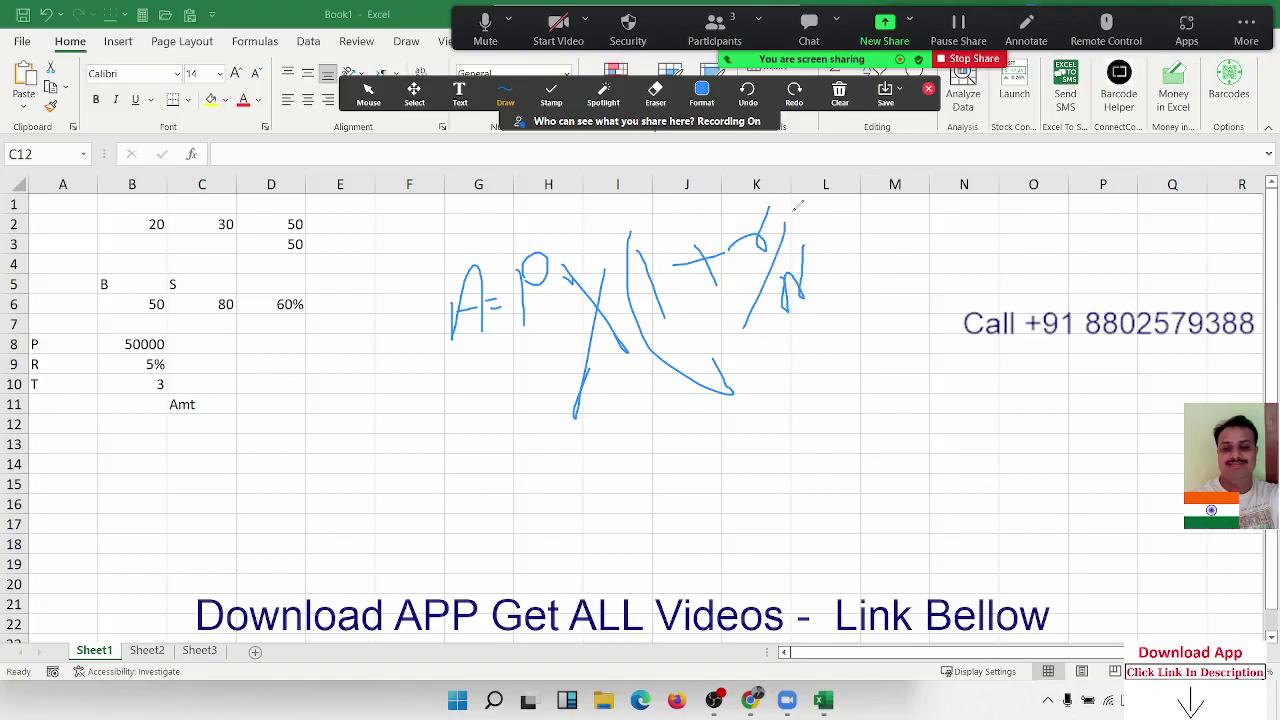
left_click_drag(792, 208, 842, 289)
left_click_drag(826, 184, 900, 230)
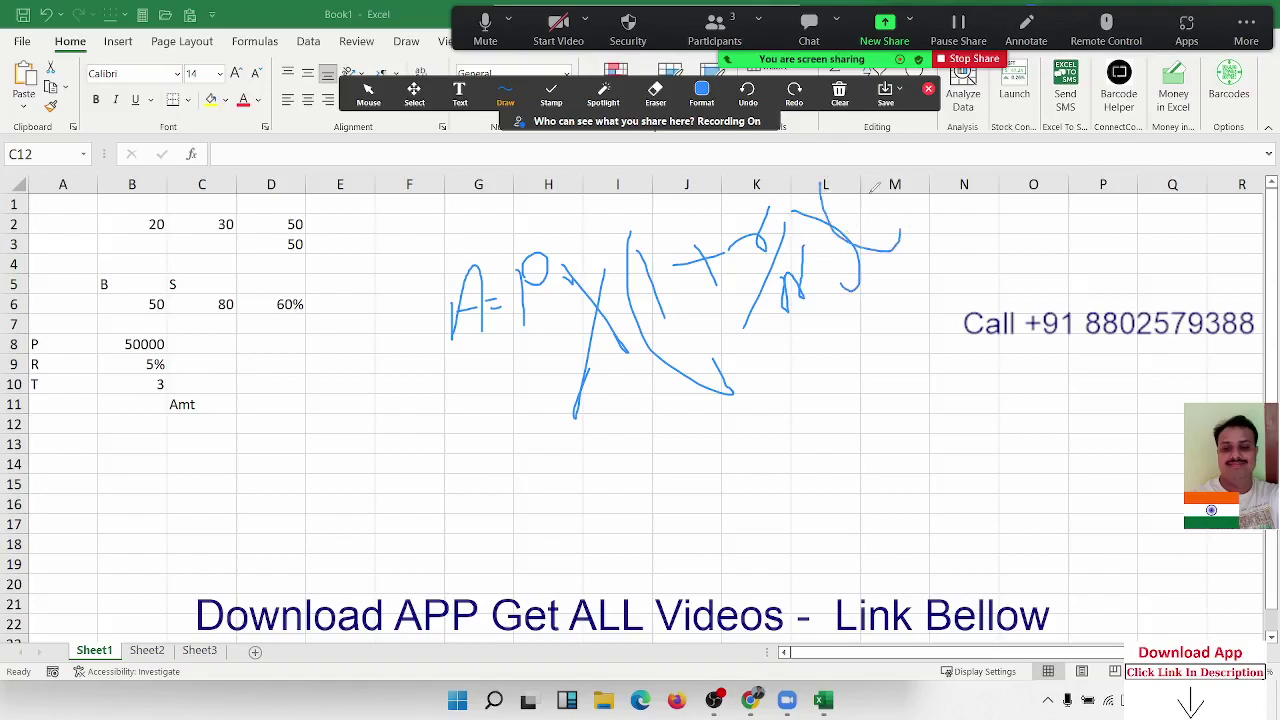
mouse_move(870, 188)
left_mouse_down()
mouse_move(890, 240)
mouse_move(903, 139)
mouse_move(943, 201)
mouse_move(918, 225)
left_mouse_up()
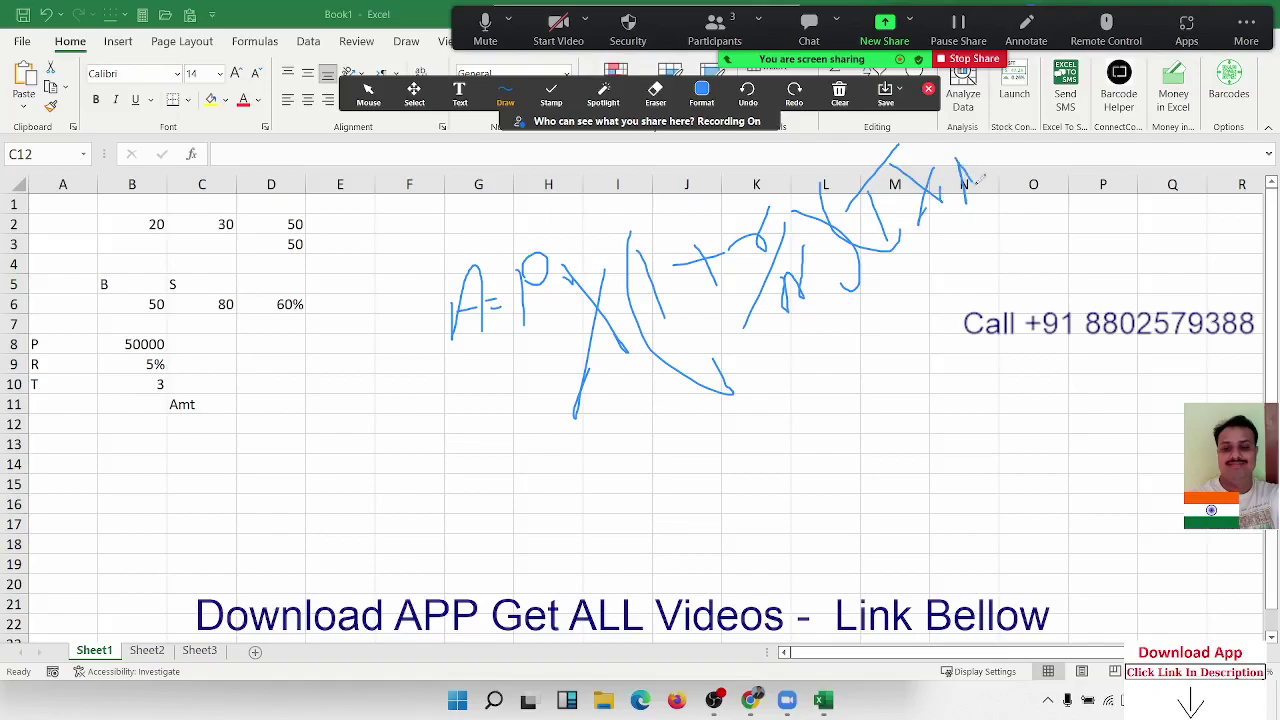
mouse_move(960, 152)
left_mouse_down()
mouse_move(978, 140)
mouse_move(1005, 184)
left_mouse_up()
- Exit the annotation tools, then open and close the Zoom participants list
left_click(928, 92)
left_click(712, 34)
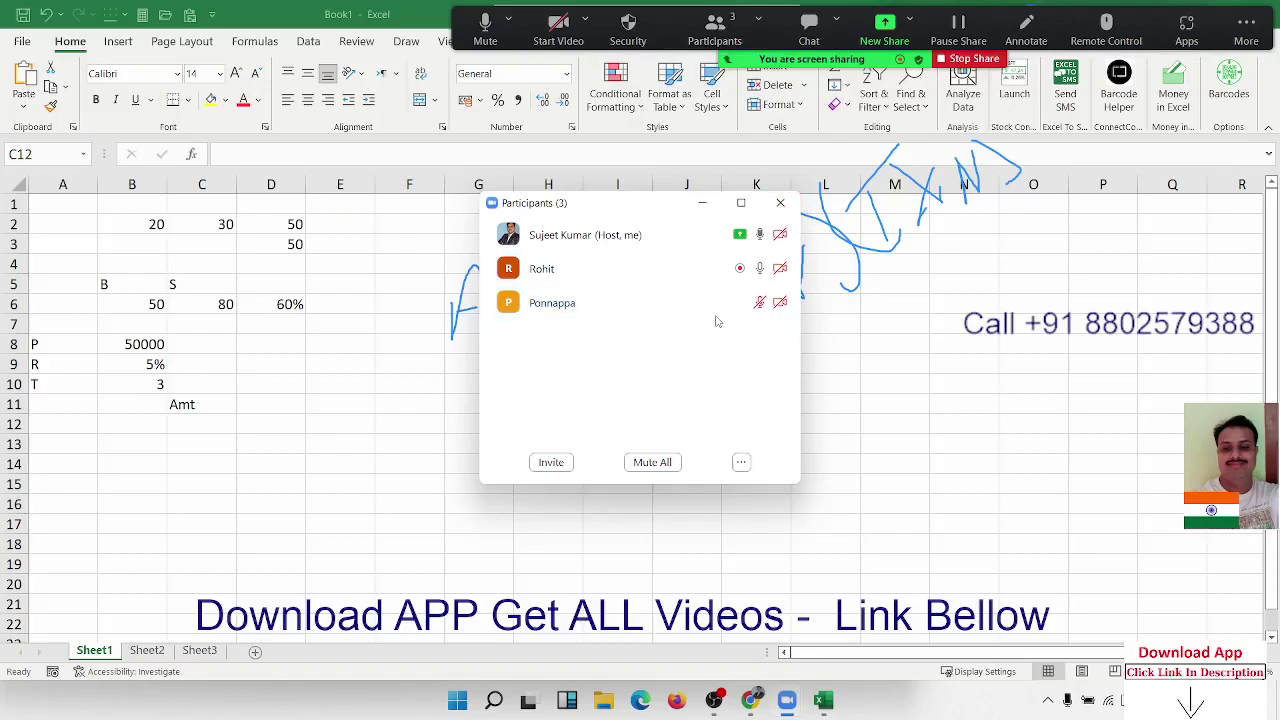
mouse_move(742, 283)
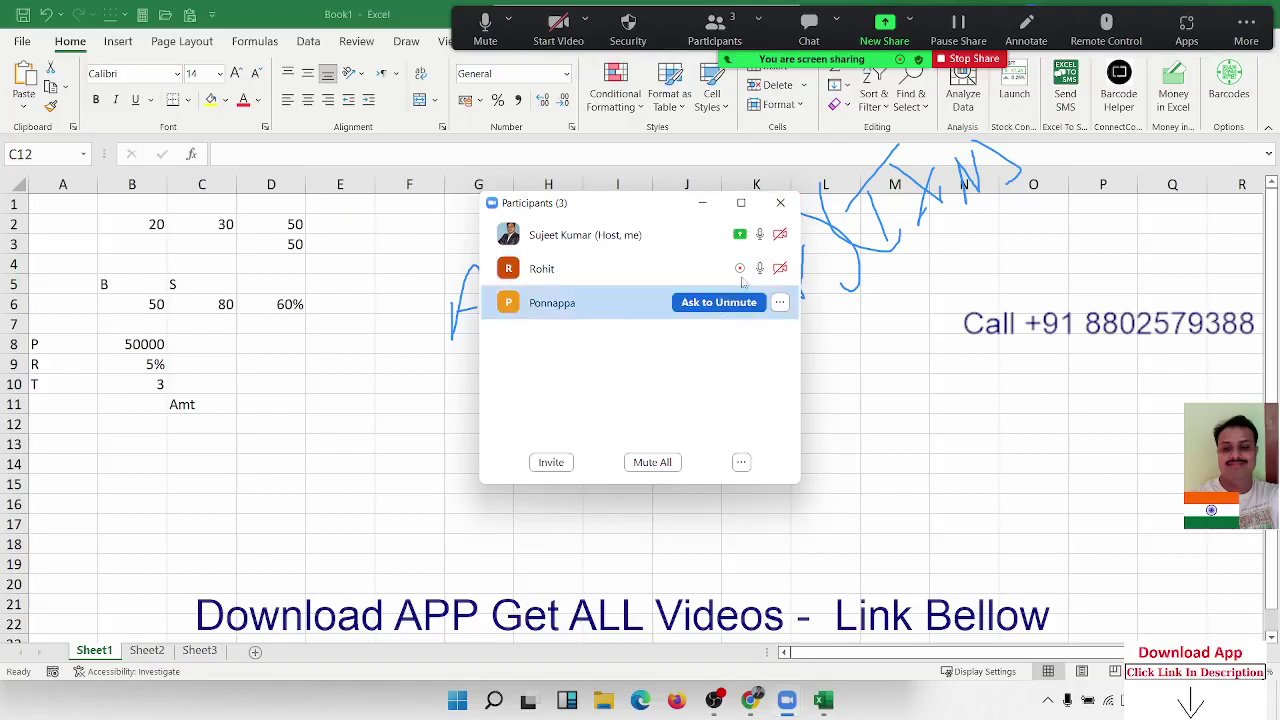
left_click(785, 206)
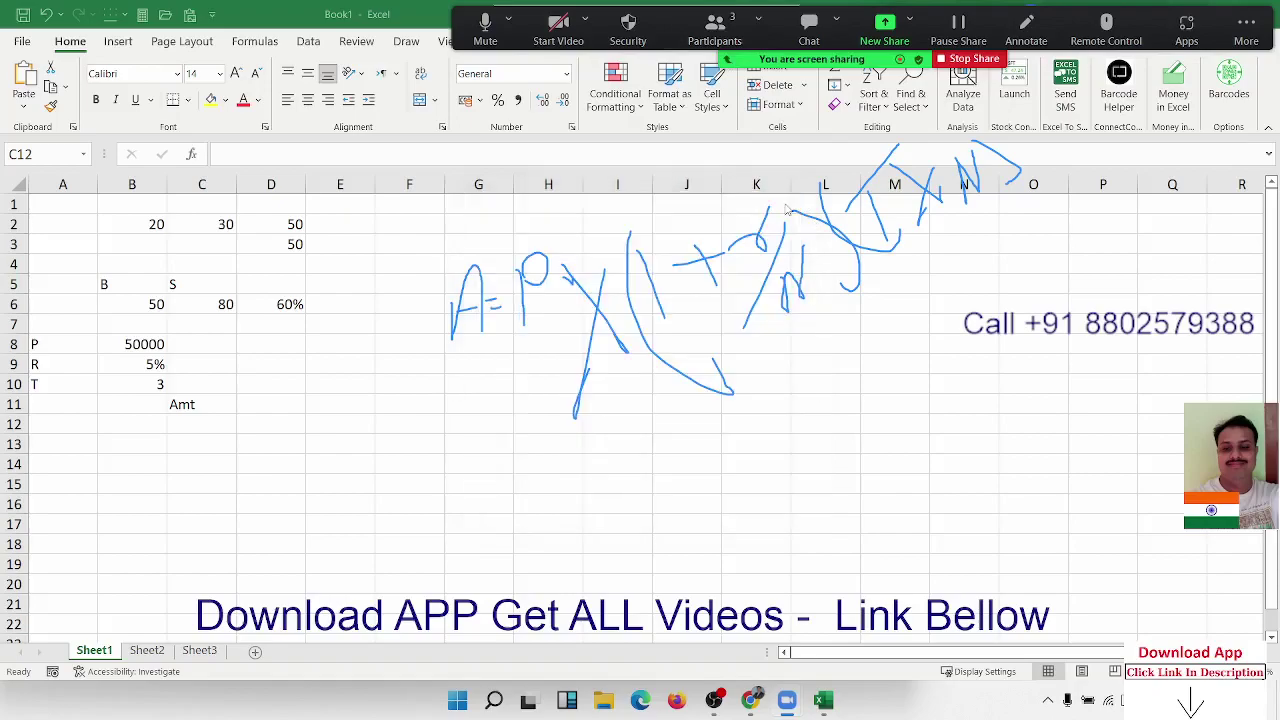
- Enter =1+(B9/12) in D11, giving the monthly growth factor 1.004167
left_click(302, 421)
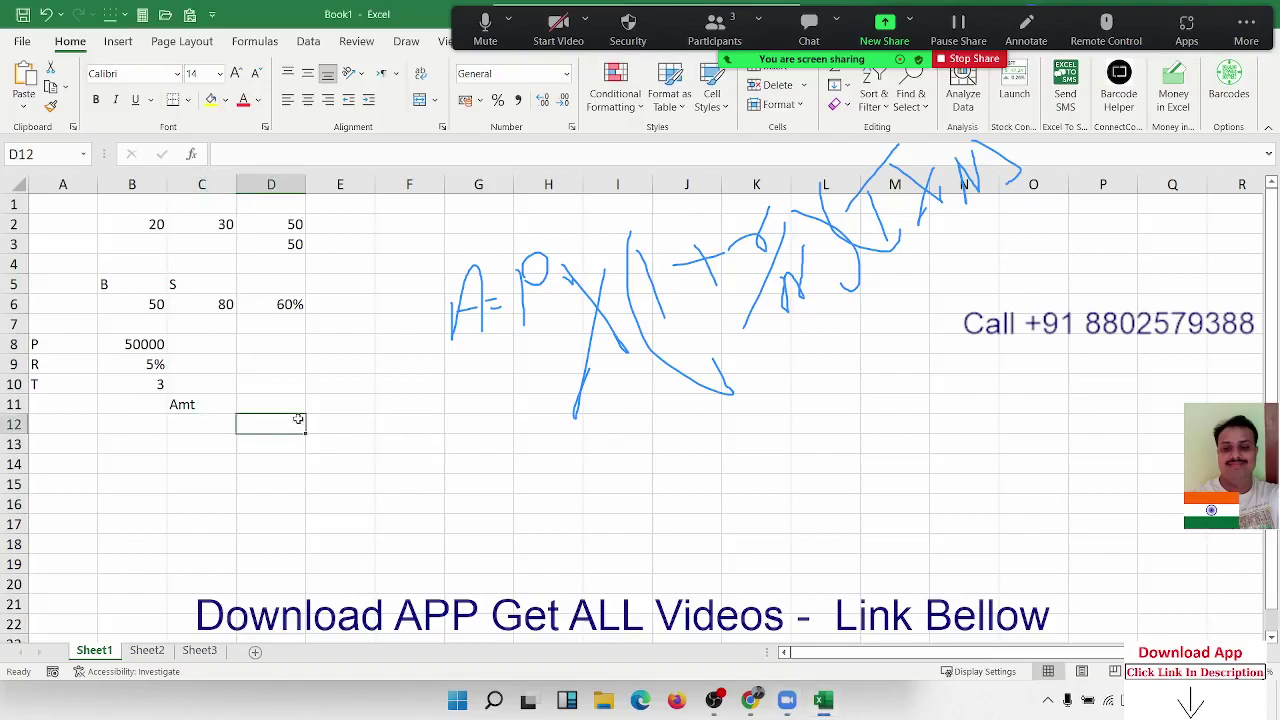
left_click(276, 408)
type("=")
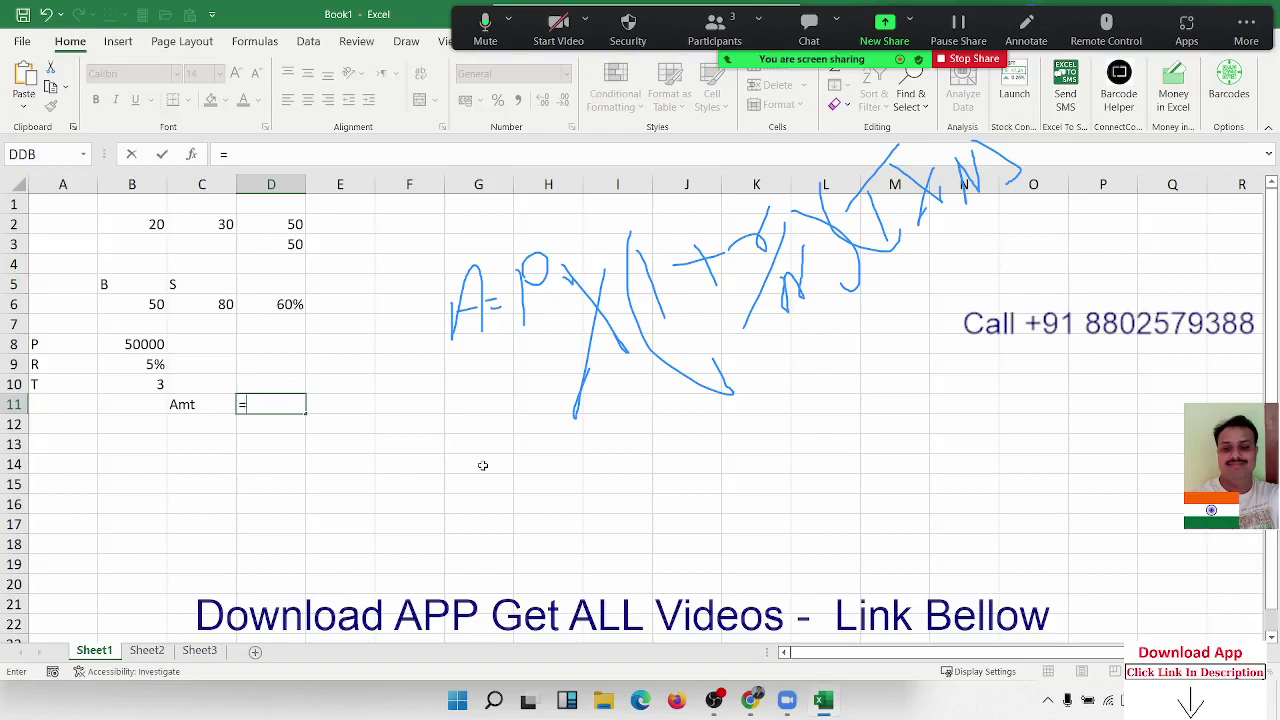
type("1")
type("(")
key("BackSpace")
type("+(B9")
left_click(136, 367)
type("/")
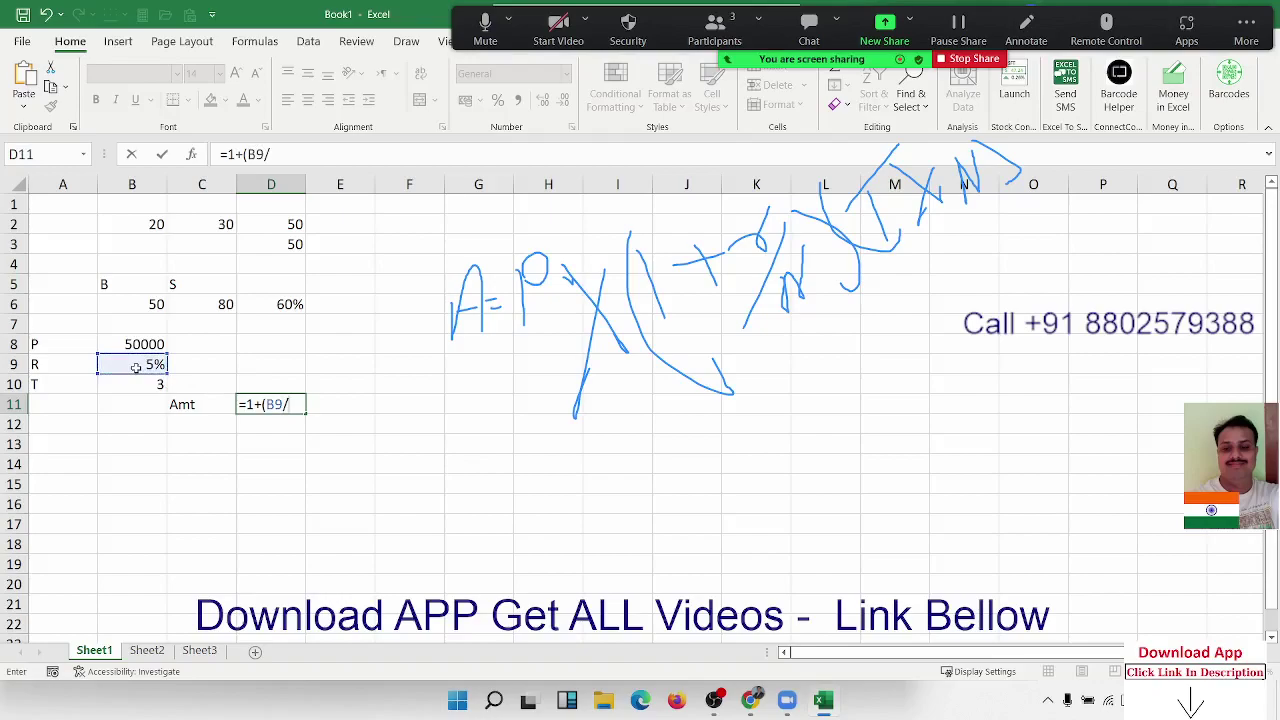
type("12")
type(")")
key("ctrl+Return")
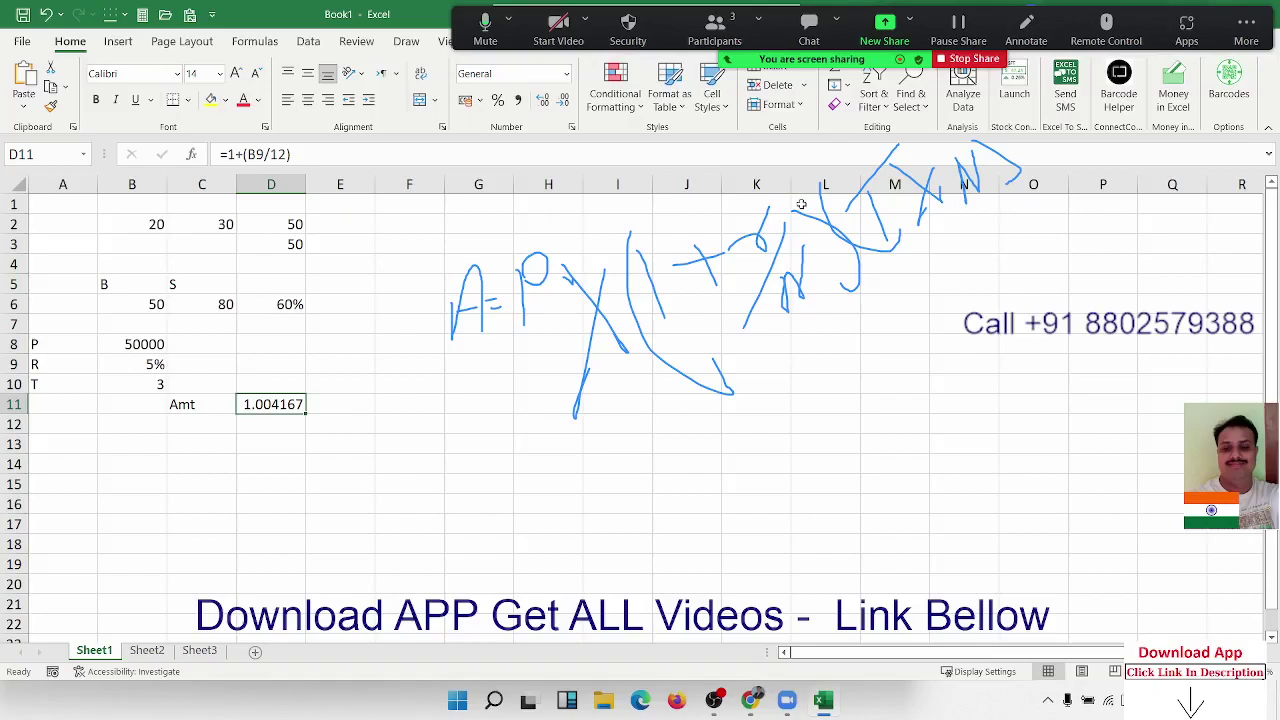
left_click(355, 409)
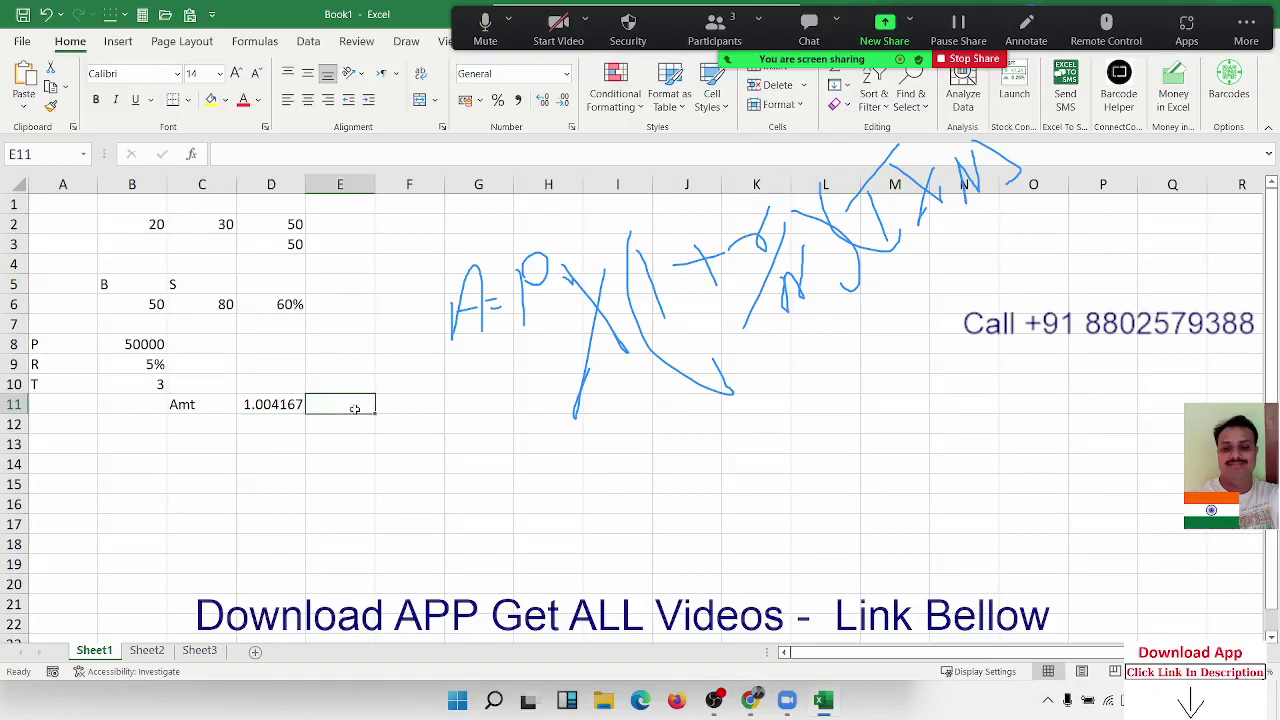
- Enter a months formula in E11 from the time in B10, giving 36 periods
type("=")
left_click(113, 384)
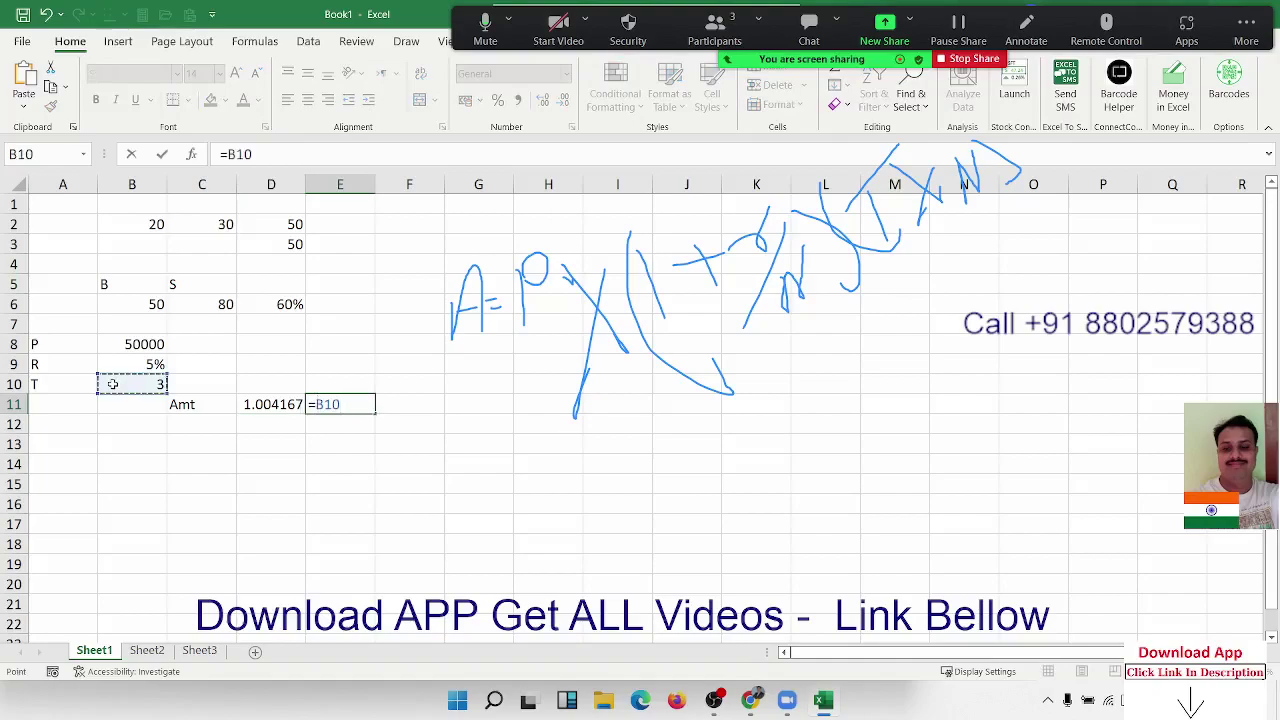
type("*12")
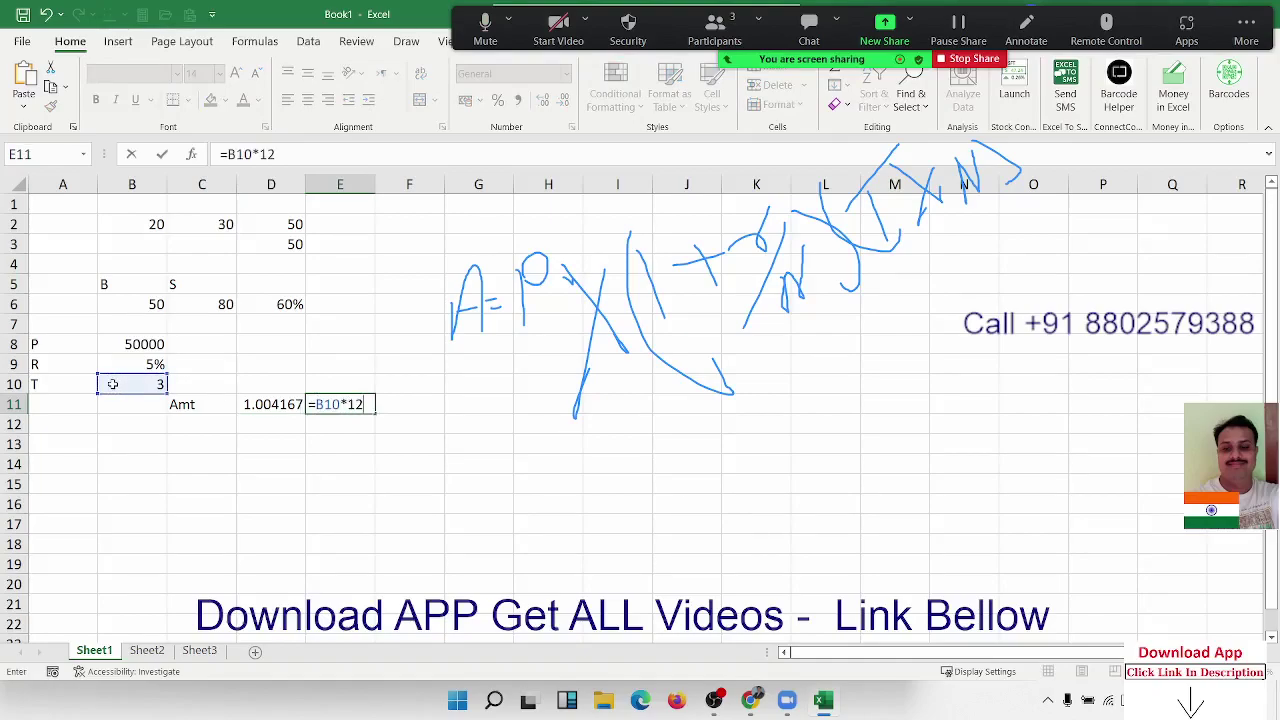
key("Return")
key("Right")
key("Up")
- Enter =D11^E11 in F11, giving the growth 1.161472
type("=")
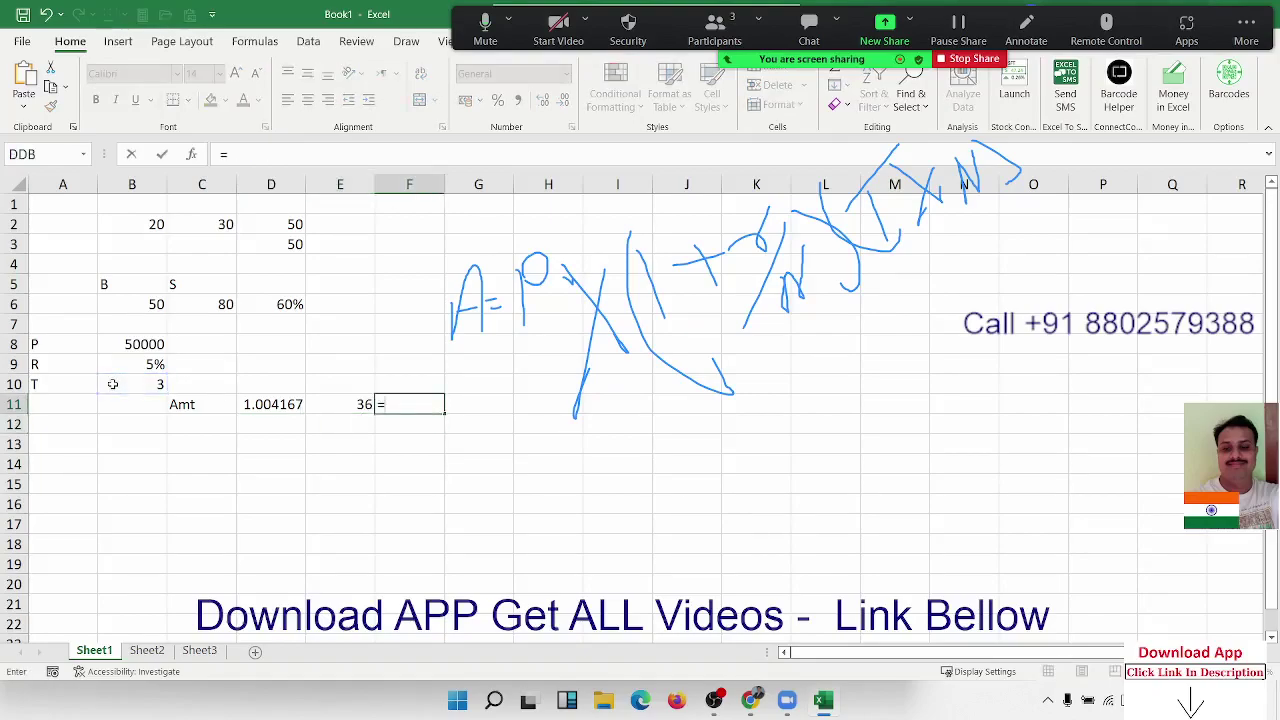
key("Left")
key("Left")
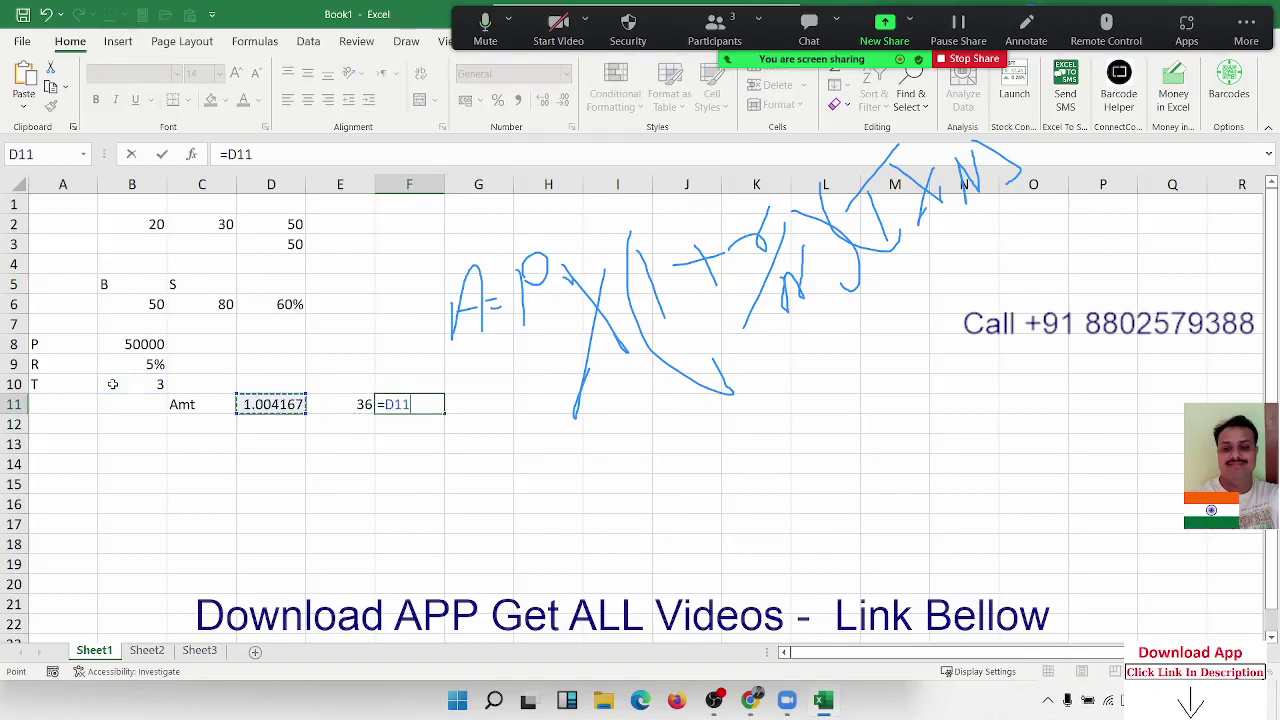
type("^")
key("Left")
key("Return")
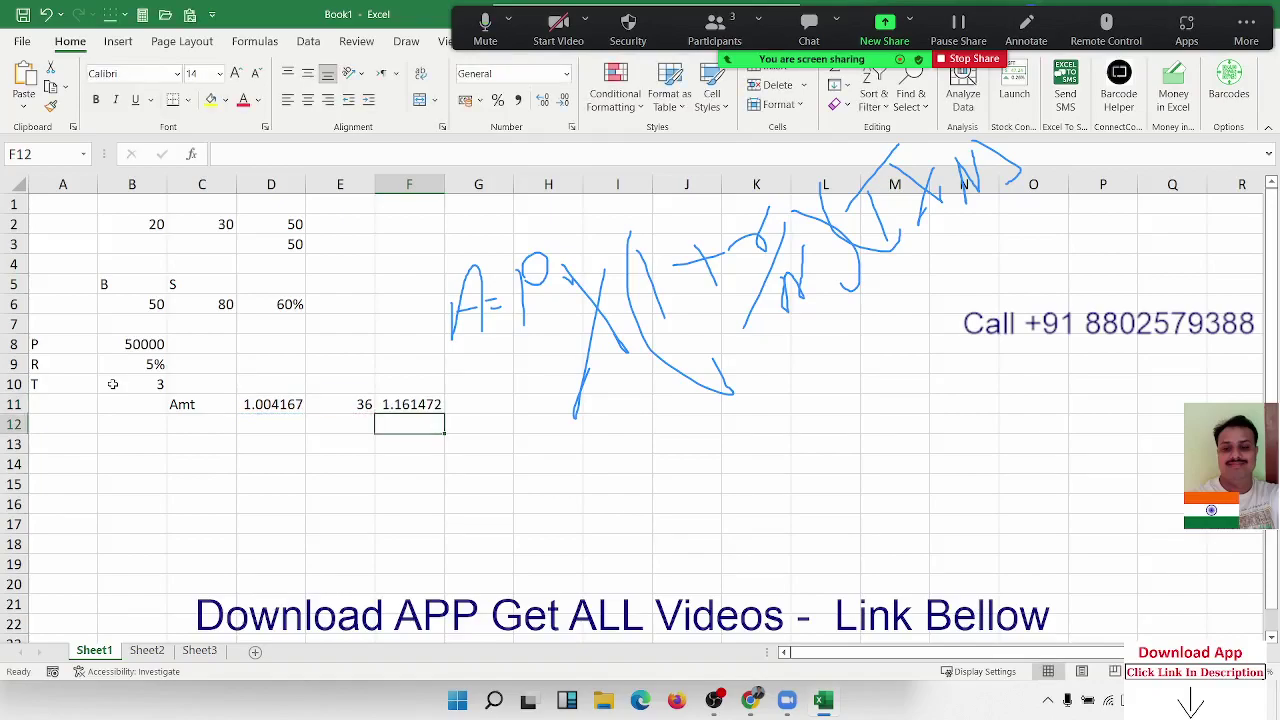
- Enter =B8*F11 in G11, giving the final amount 58073.61
key("Up")
key("Right")
type("=")
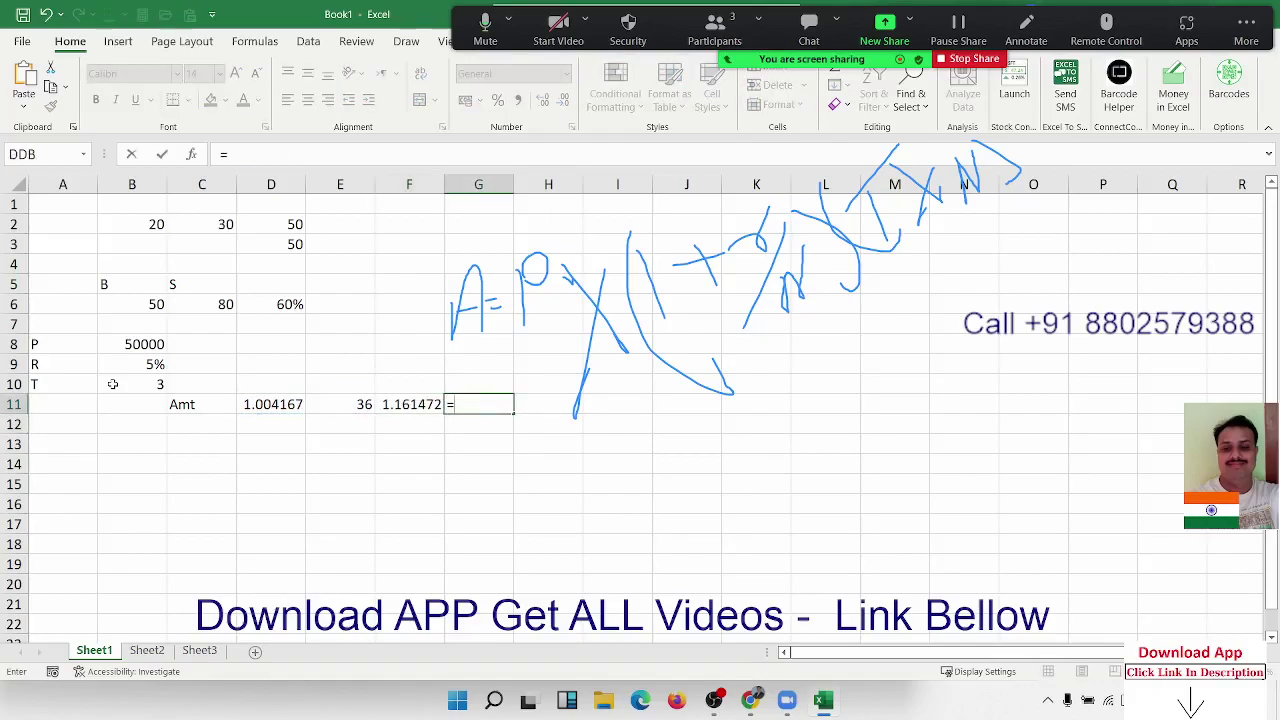
key("Left")
key("Left")
key("Left")
key("Left")
key("Up")
key("Up")
key("Up")
key("Left")
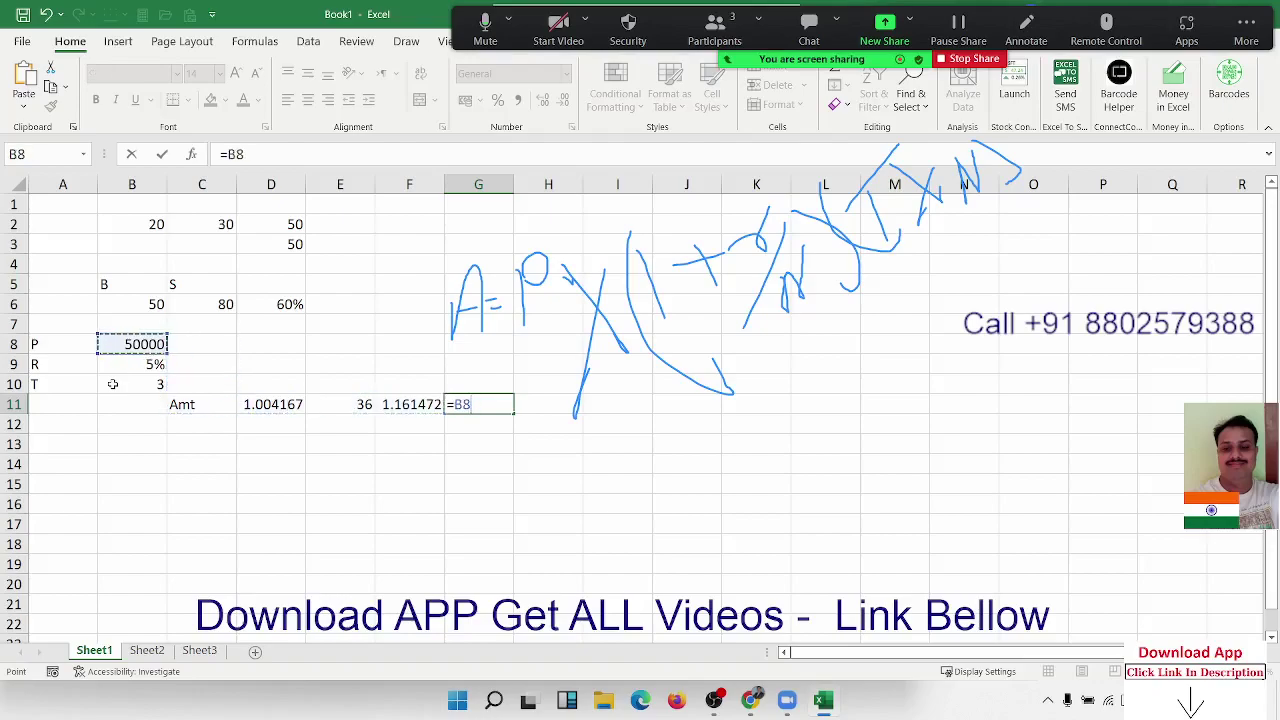
type("*")
key("Left")
key("Return")
key("Up")
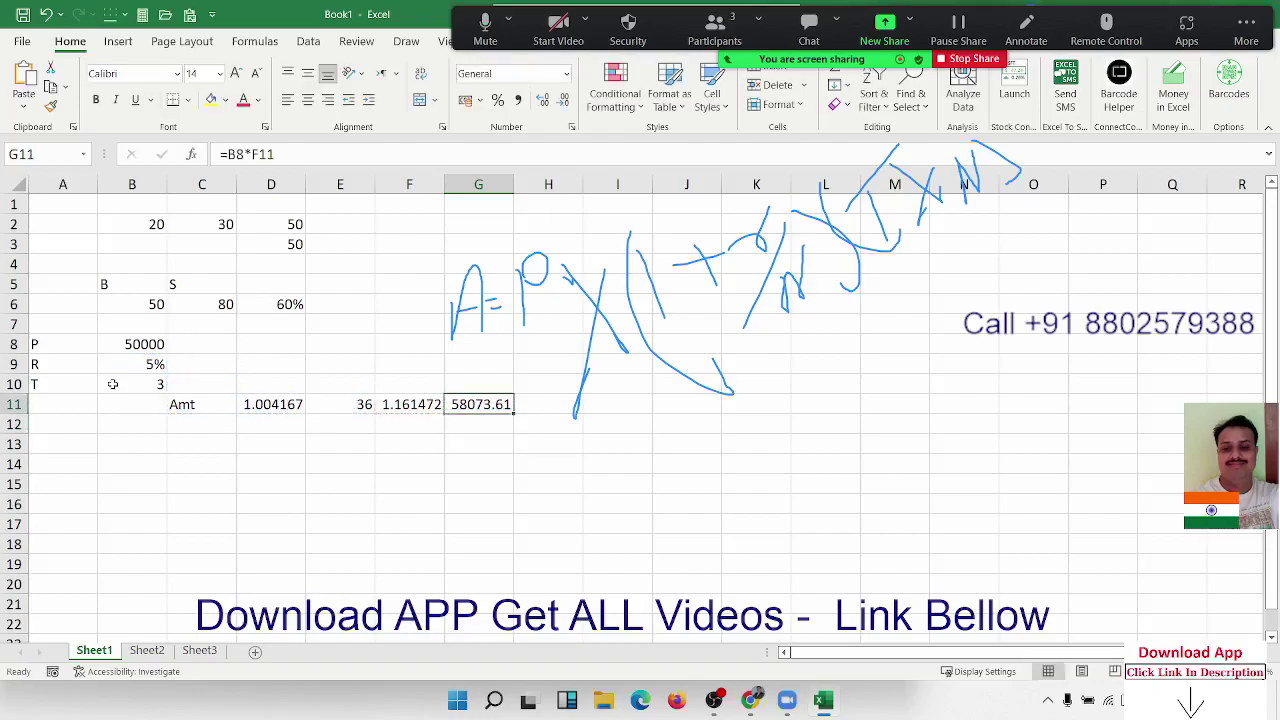
left_click(711, 38)
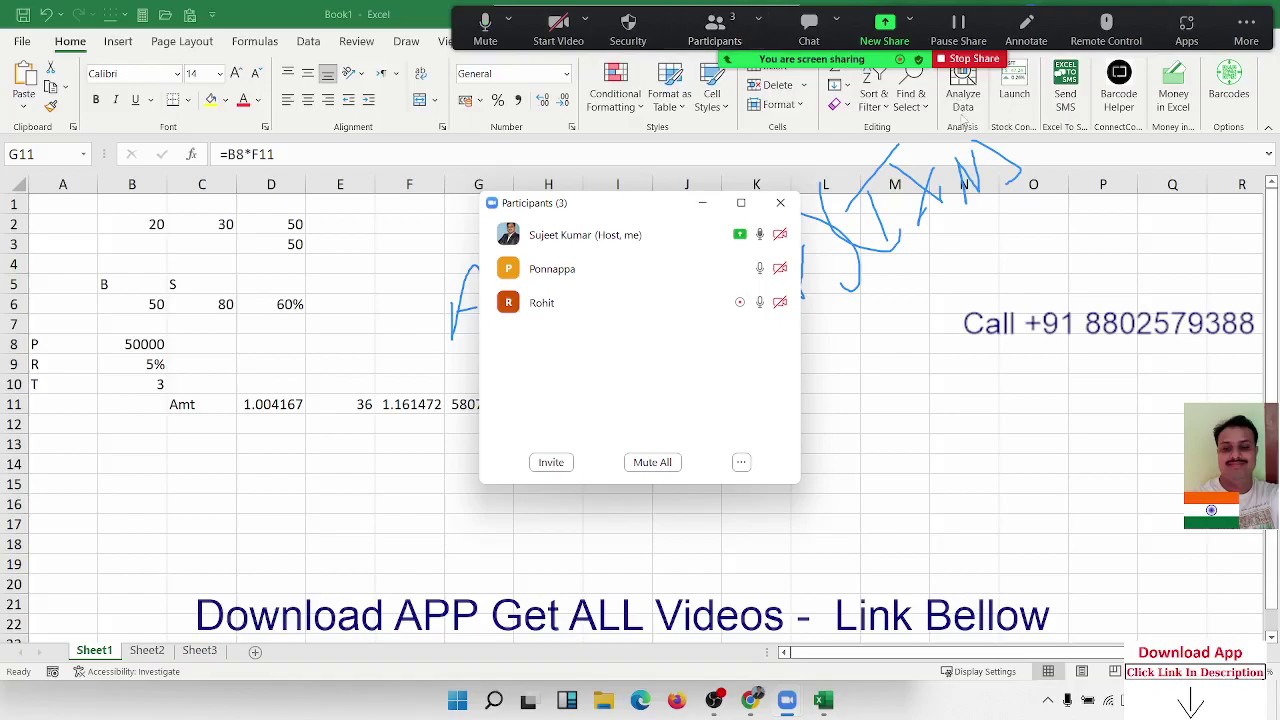
- Open and dismiss a participant's options menu, then close the participants list
left_click(780, 270)
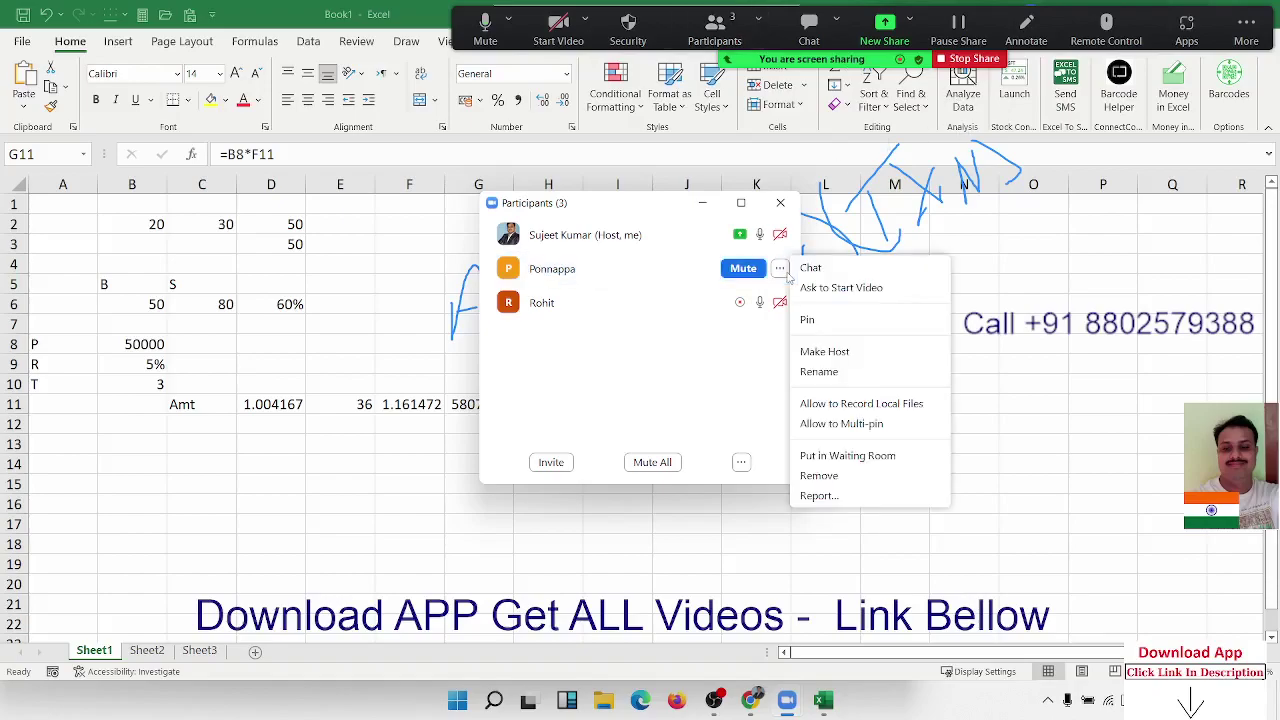
left_click(711, 349)
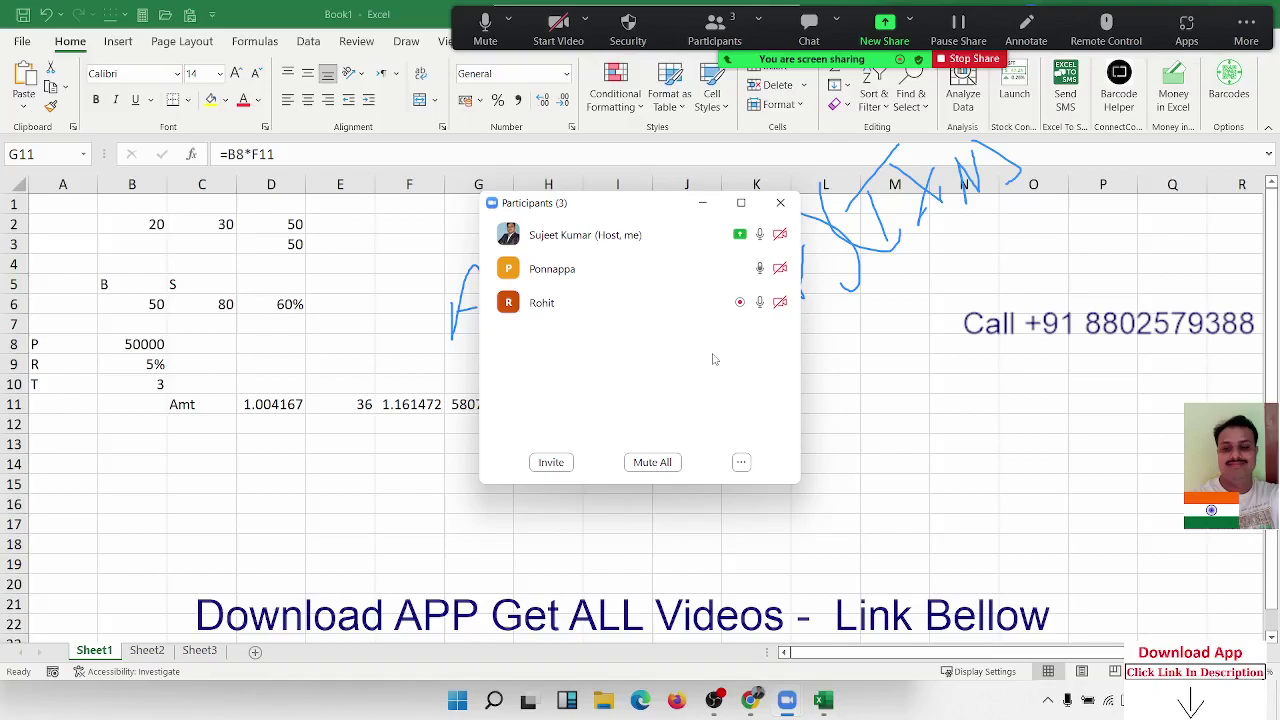
left_click(780, 203)
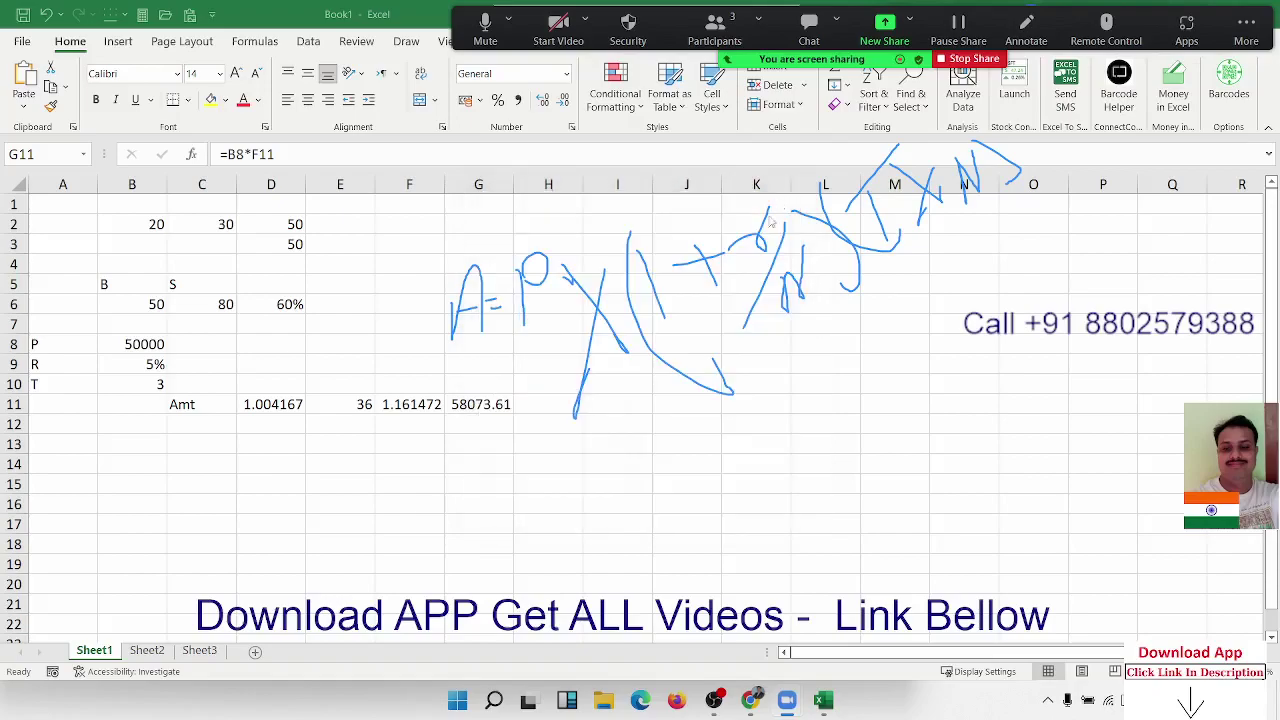
- Step along row 11 to review the D11, E11, F11 and G11 calculations
left_click(488, 406)
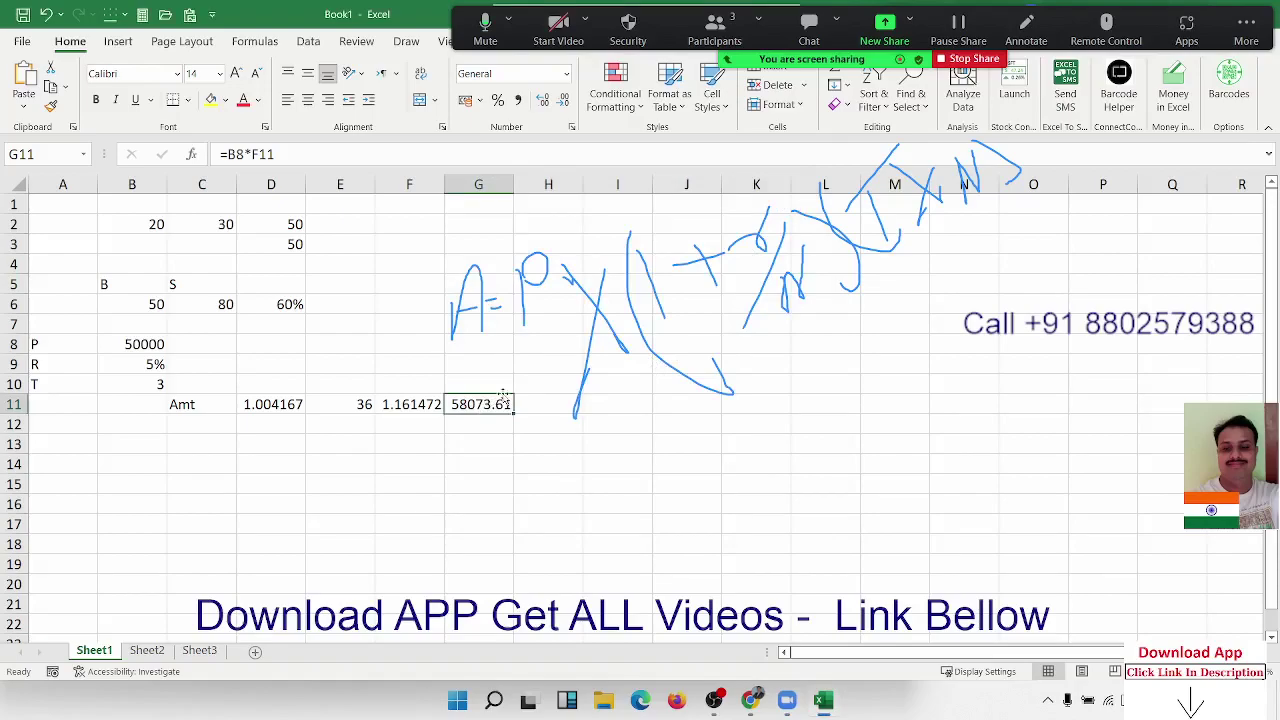
key("Left")
key("Left")
key("Left")
key("Right")
key("Right")
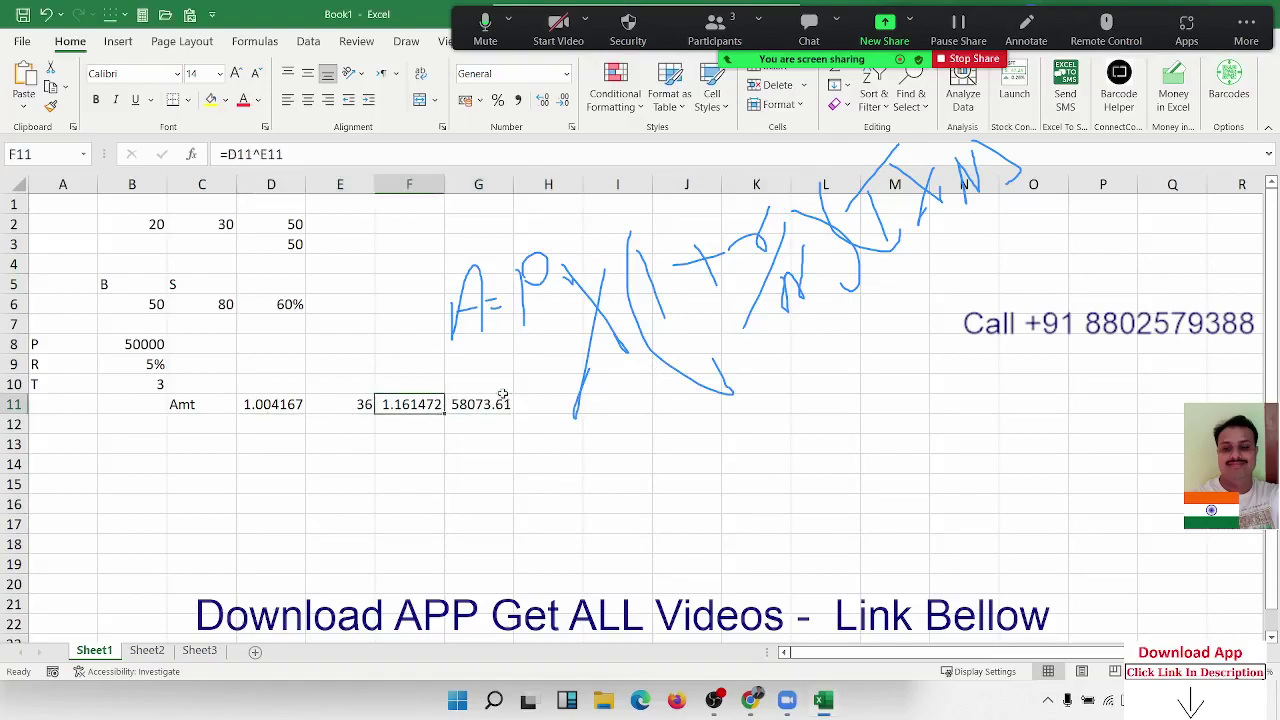
key("Right")
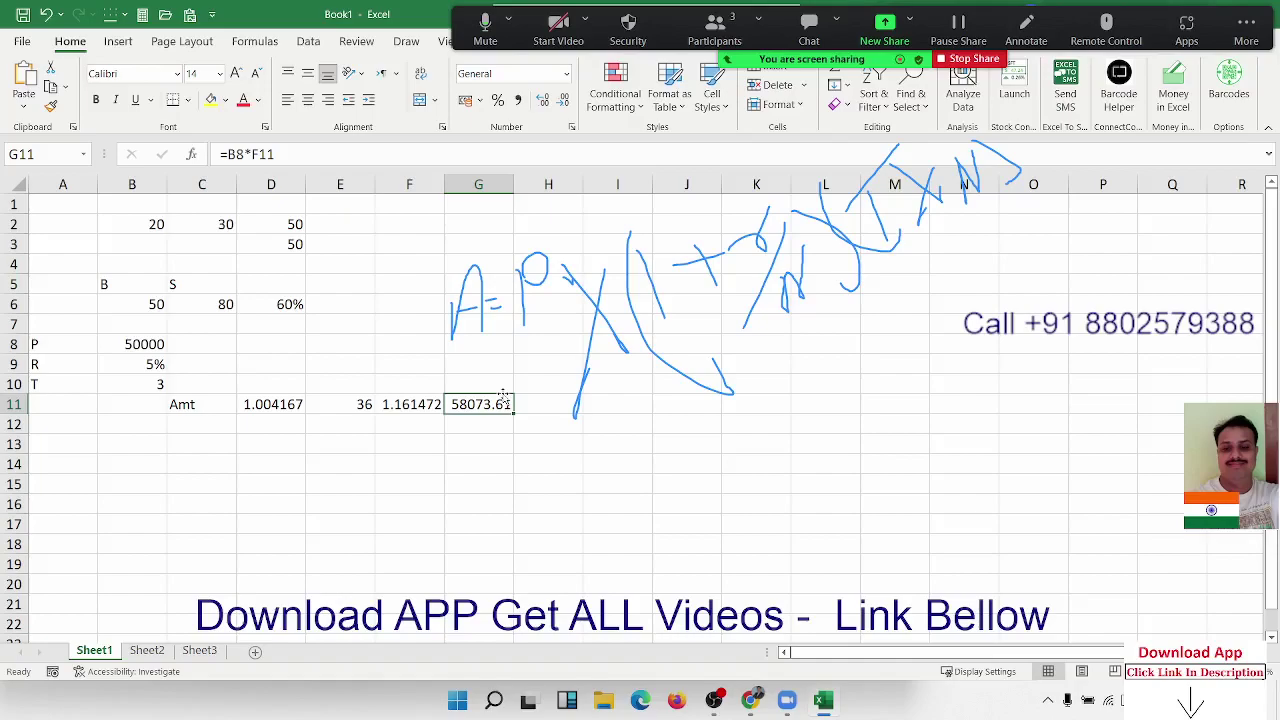
key("shift+Left")
key("shift+Left")
key("shift+Left")
key("shift+Left")
key("Right")
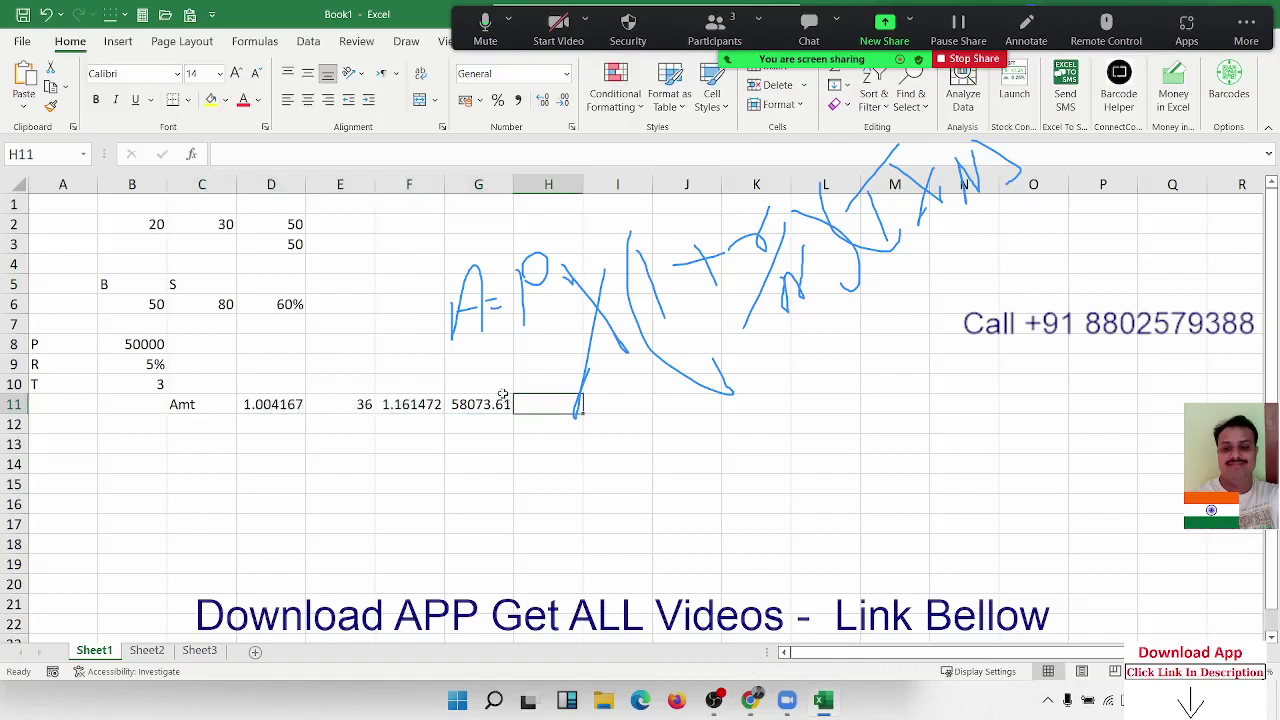
key("Left")
key("Left")
key("Left")
key("Left")
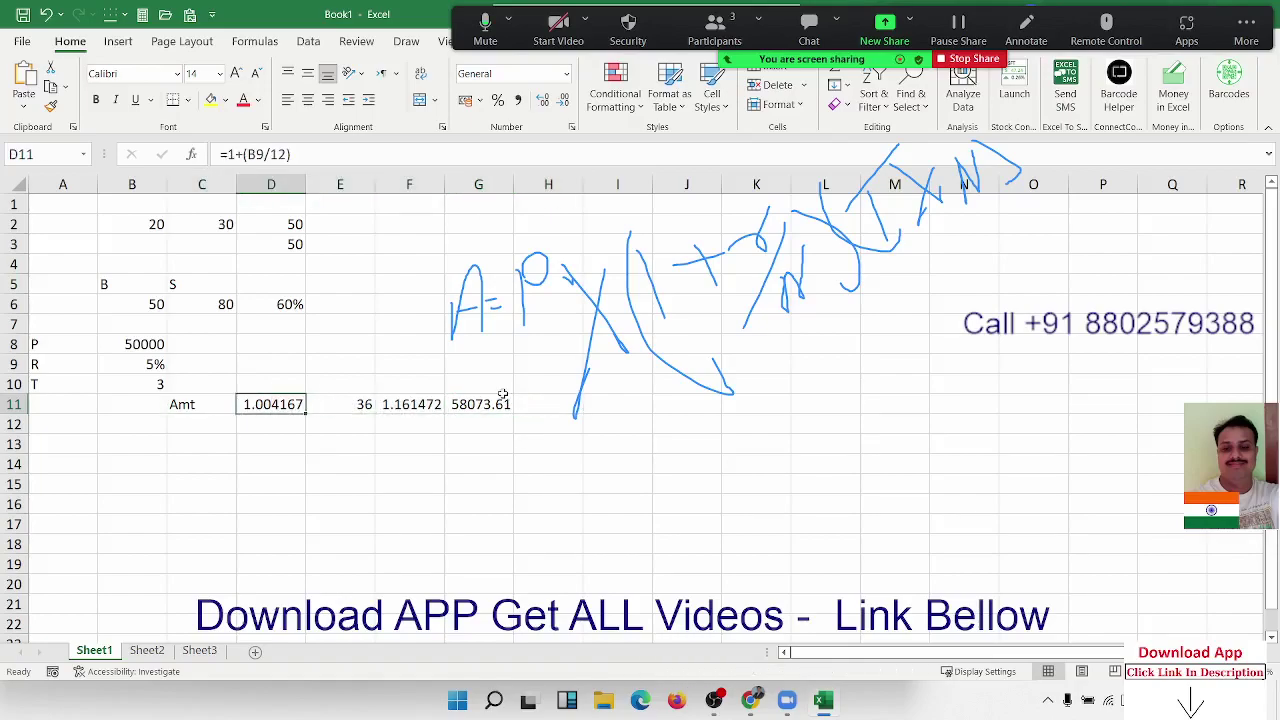
key("Right")
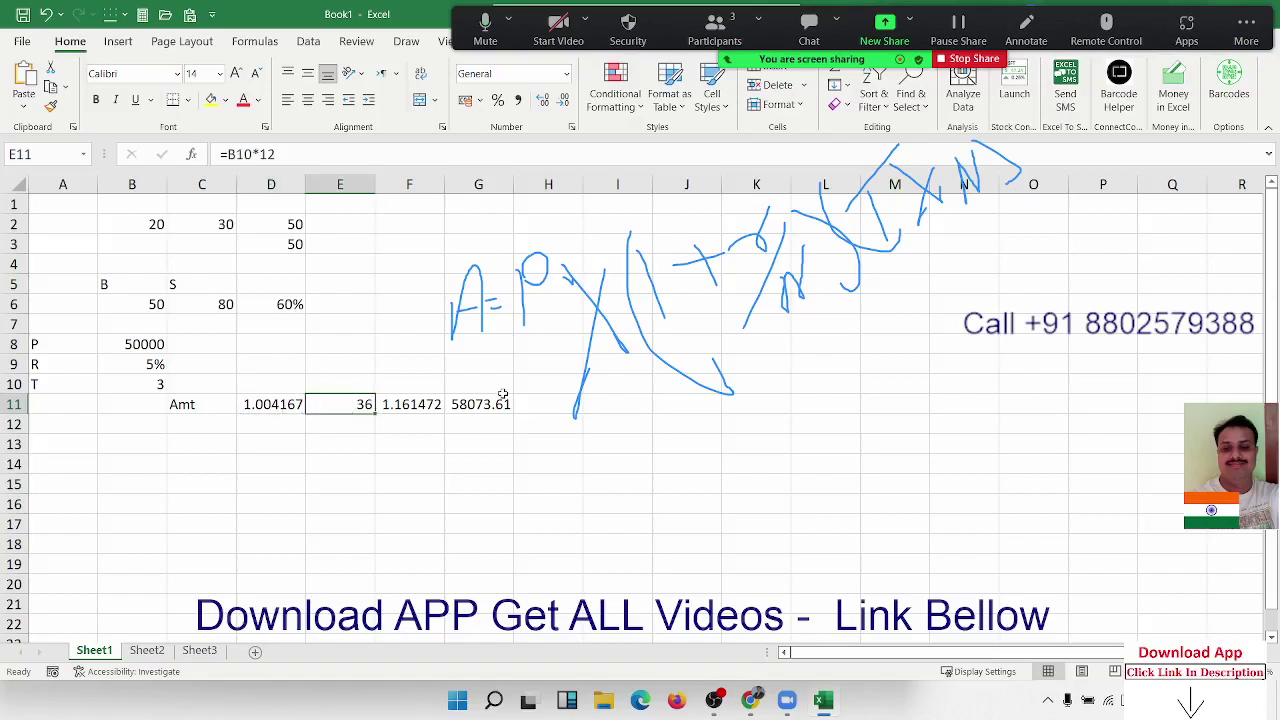
key("Right")
key("Right")
key("Left")
key("Left")
key("Left")
key("Left")
key("Right")
key("Right")
key("Right")
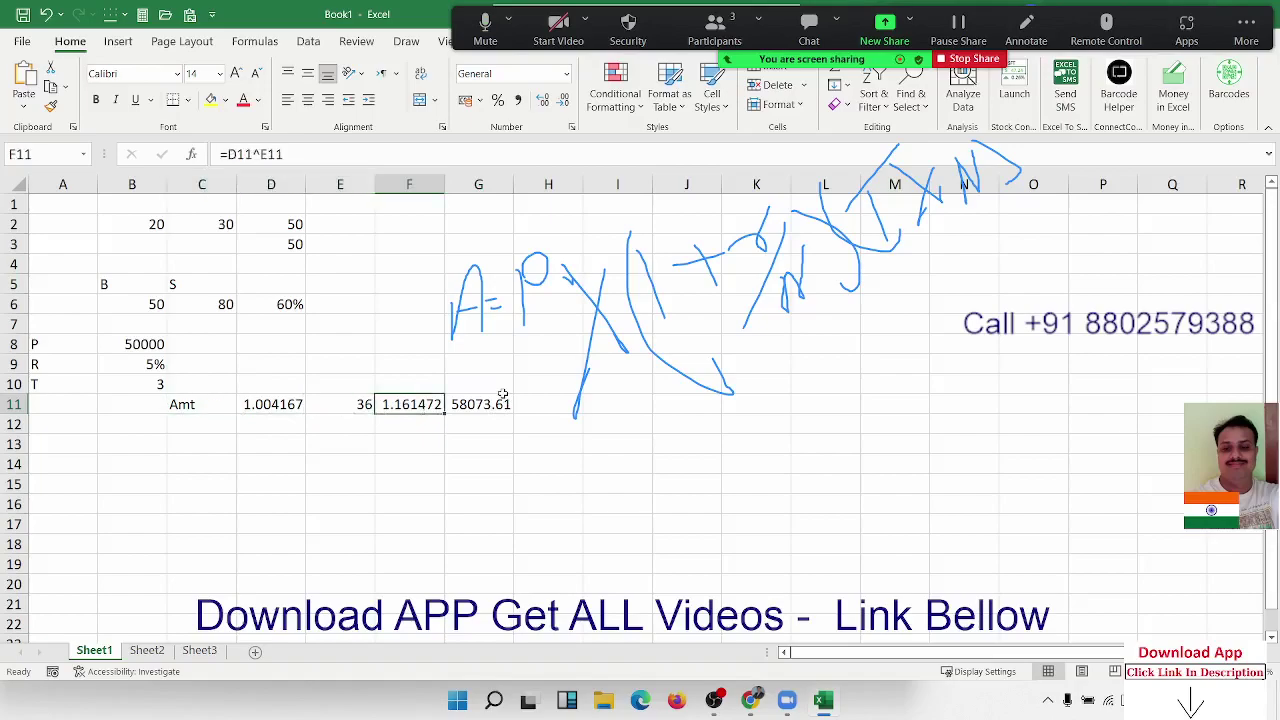
- Display the references of F11's =D11^E11 and D11's B9 formula without changing them
key("F2")
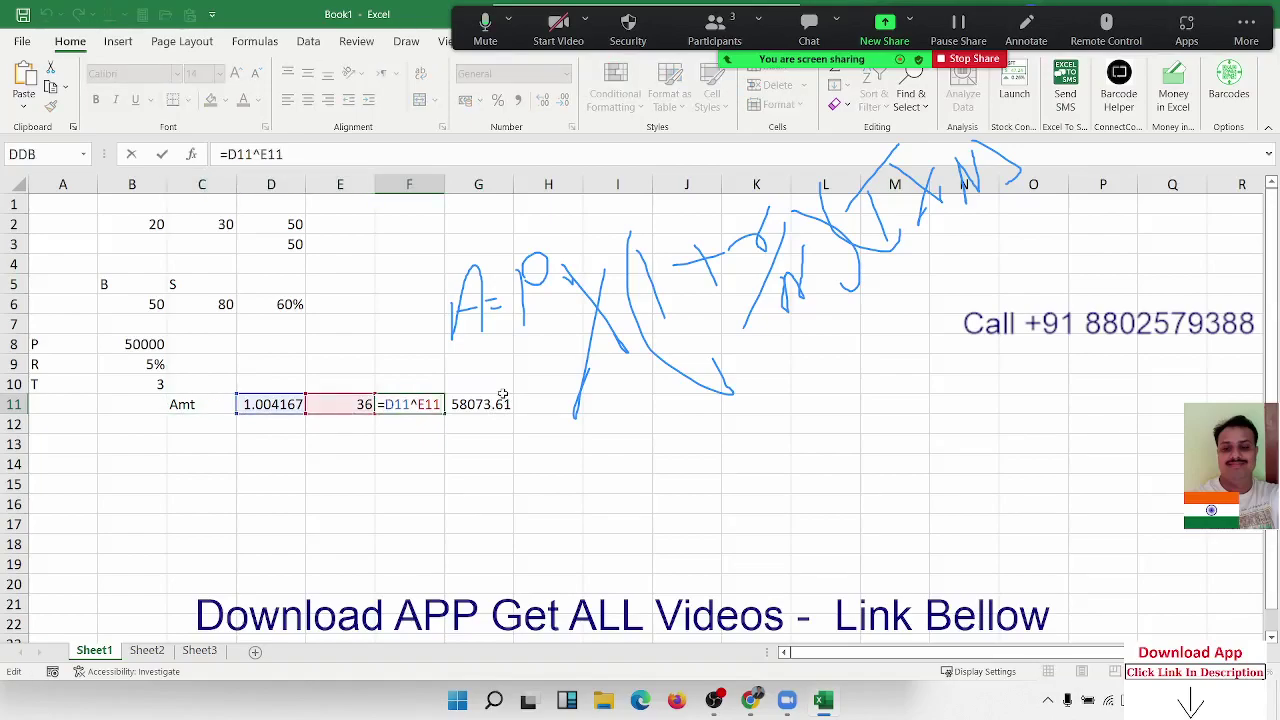
key("Escape")
key("Left")
key("Left")
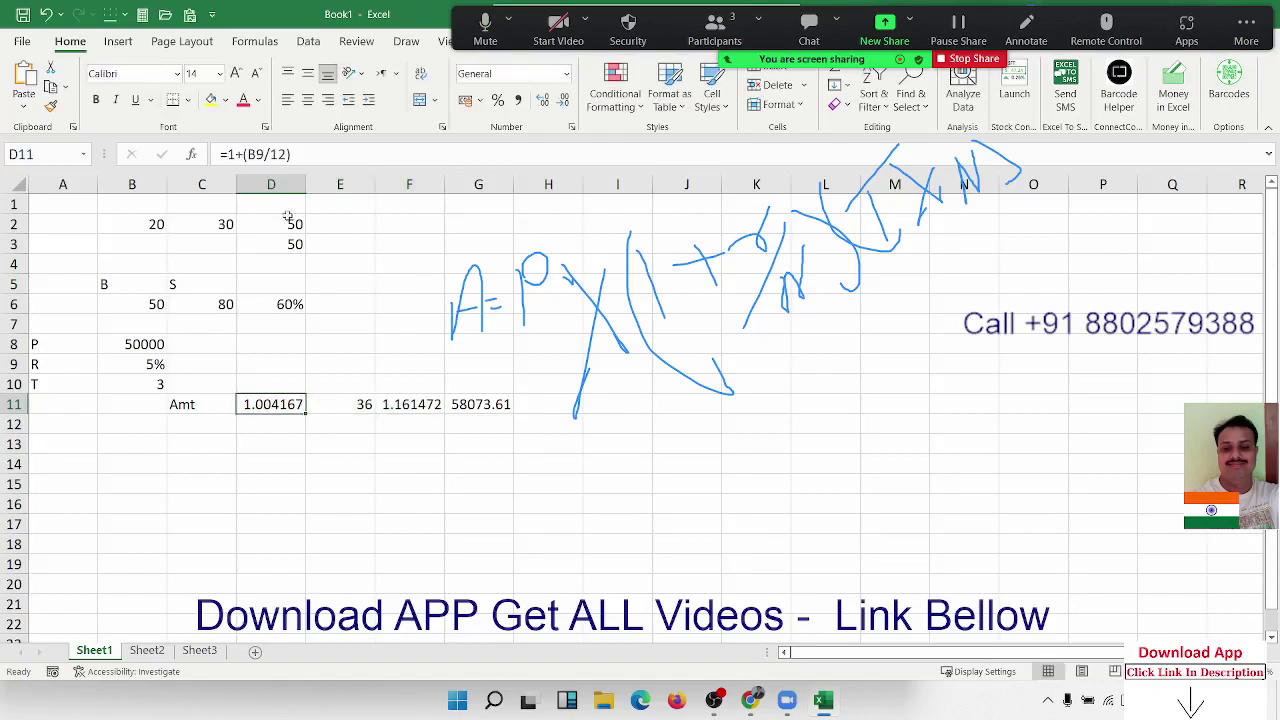
key("F2")
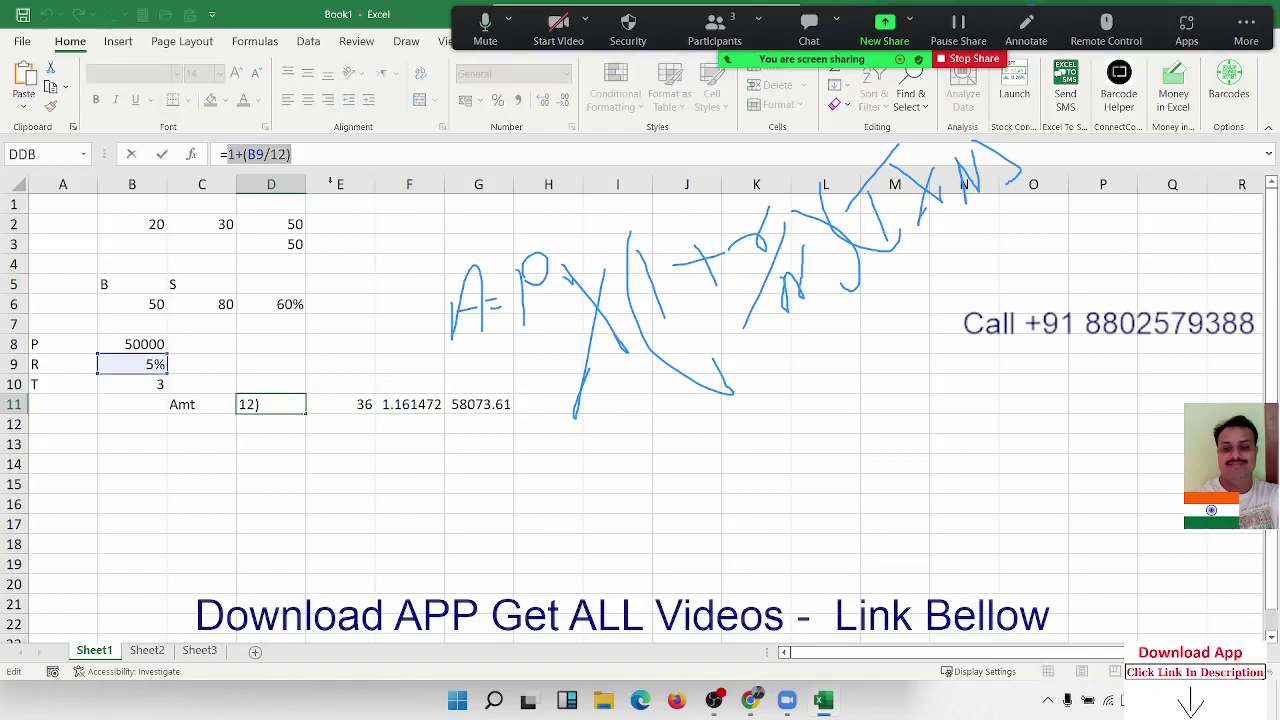
key("Escape")
- Open F11 for editing and select its D11 reference for replacement
left_click(400, 412)
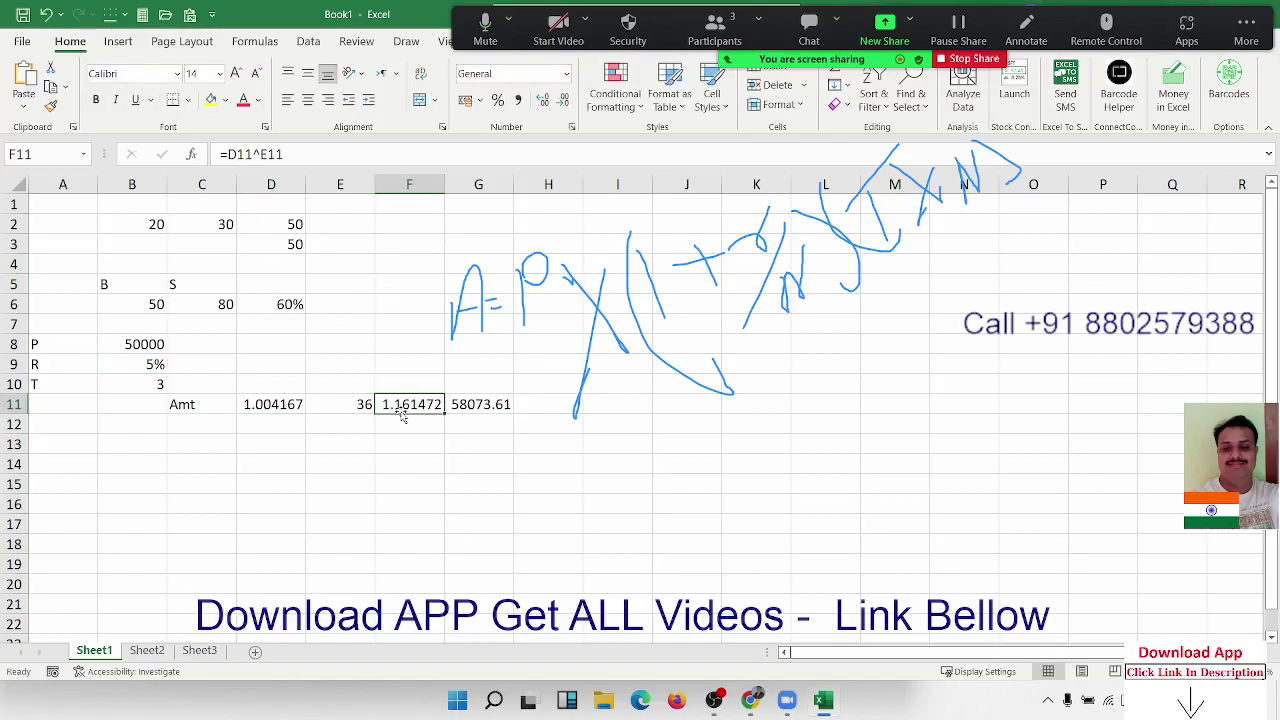
double_click(400, 412)
double_click(396, 410)
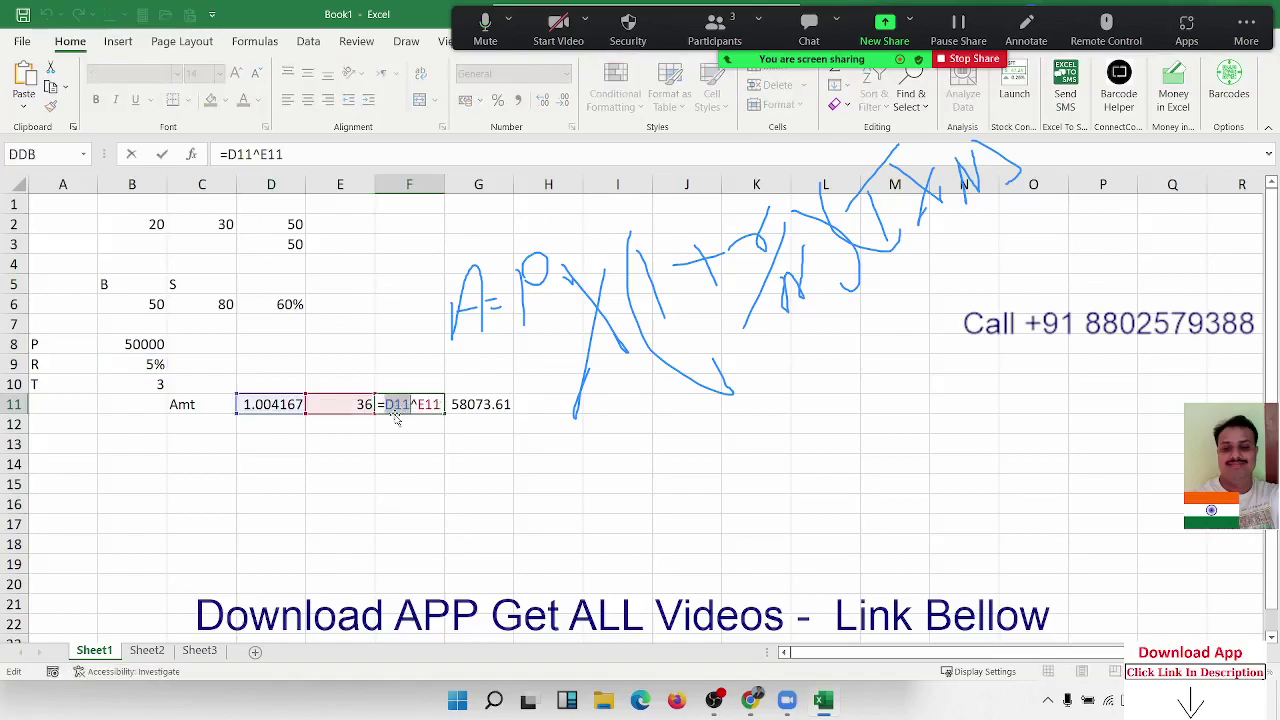
- Abandon the bracket edit so F11 stays =D11^E11
type("(")
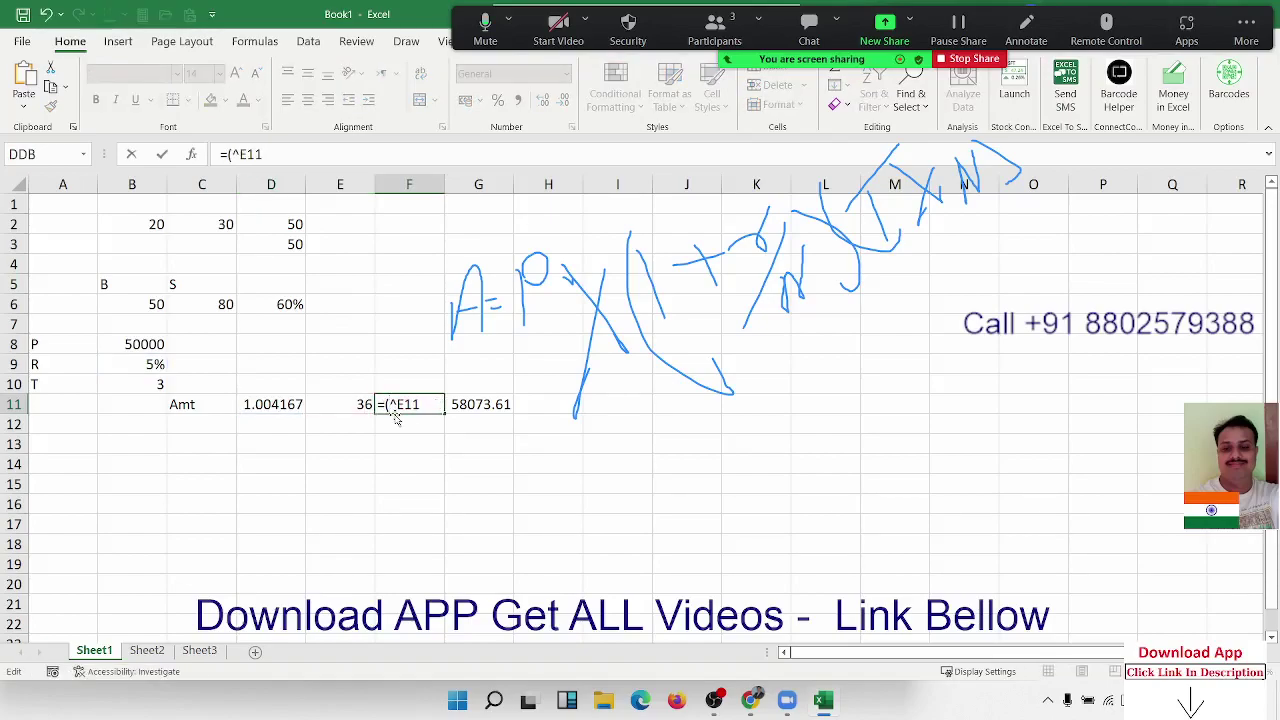
type(")")
key("Left")
key("Escape")
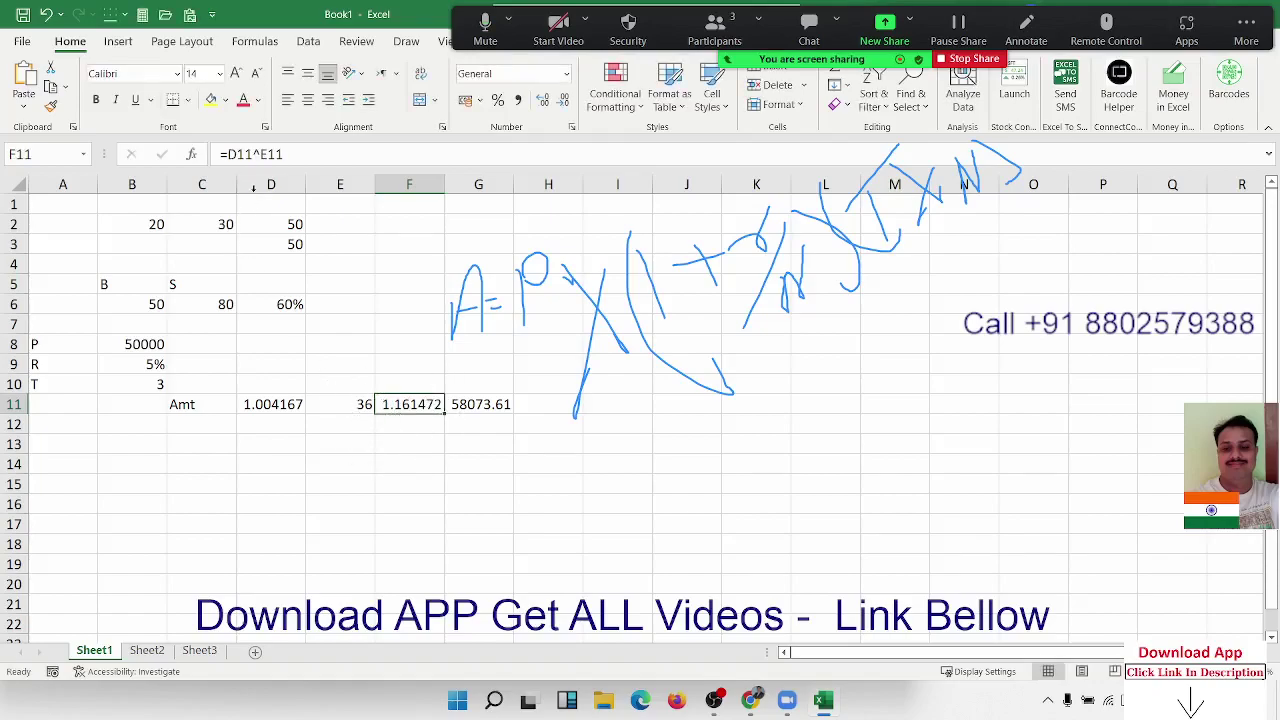
- Replace D11 in F11 with (1+(B9/12)), giving =(1+(B9/12))^E11, then begin =2+2/2 in F13
left_click(245, 403)
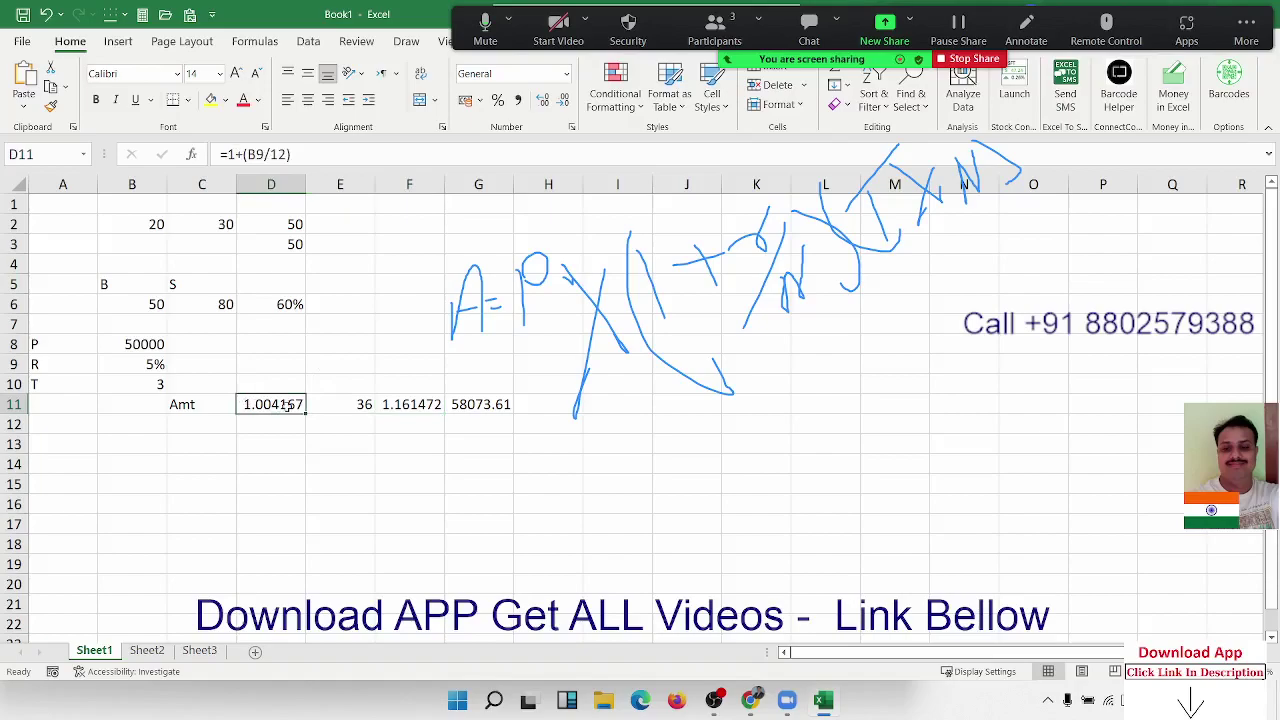
double_click(395, 404)
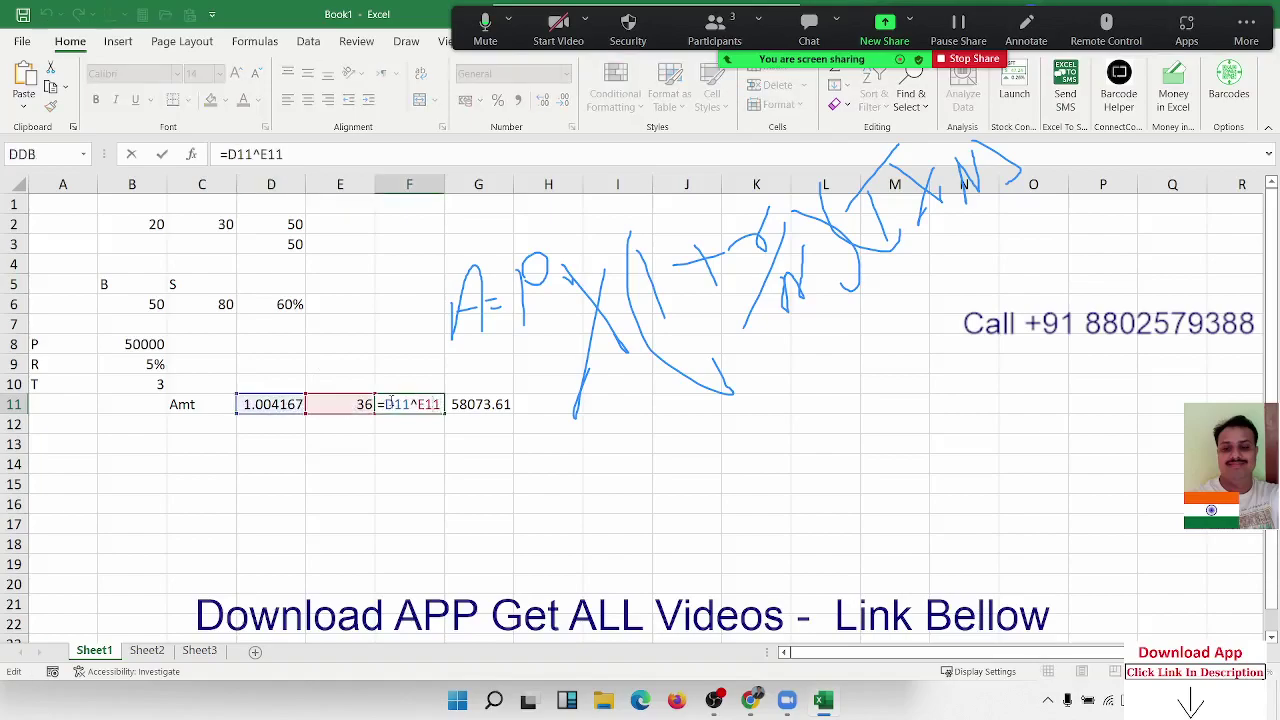
double_click(393, 404)
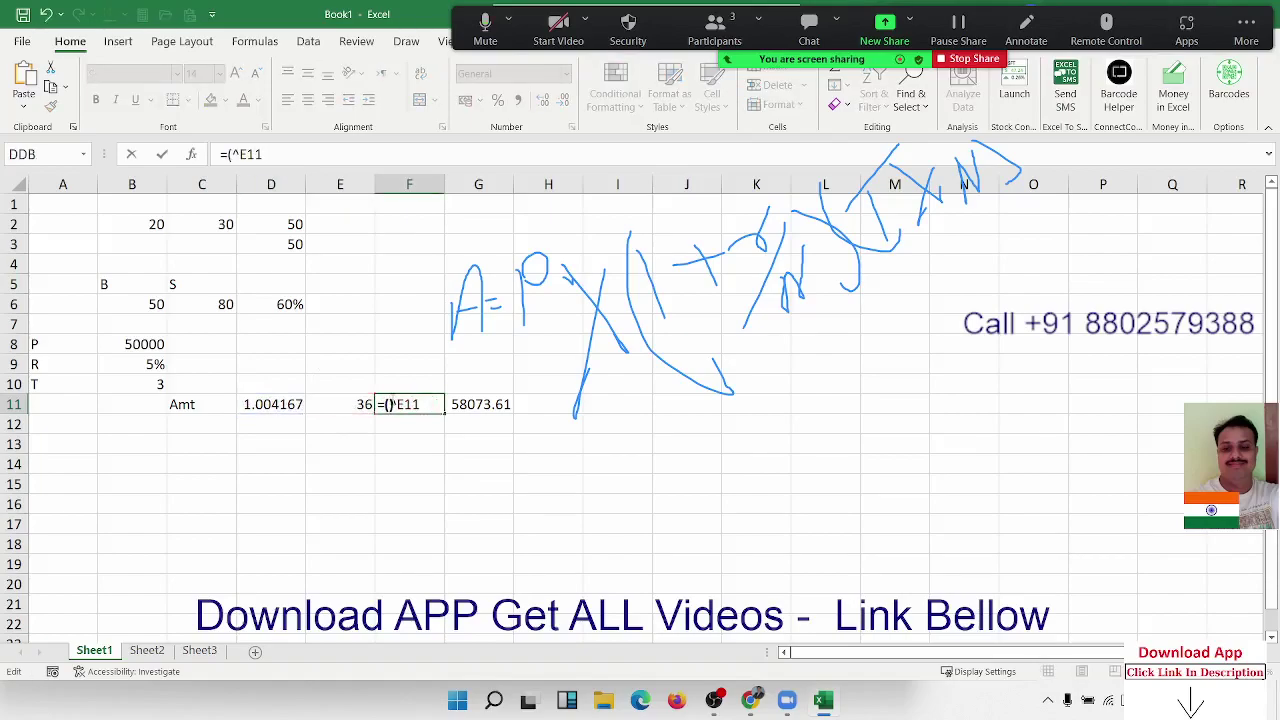
type("(1+(B9/12))")
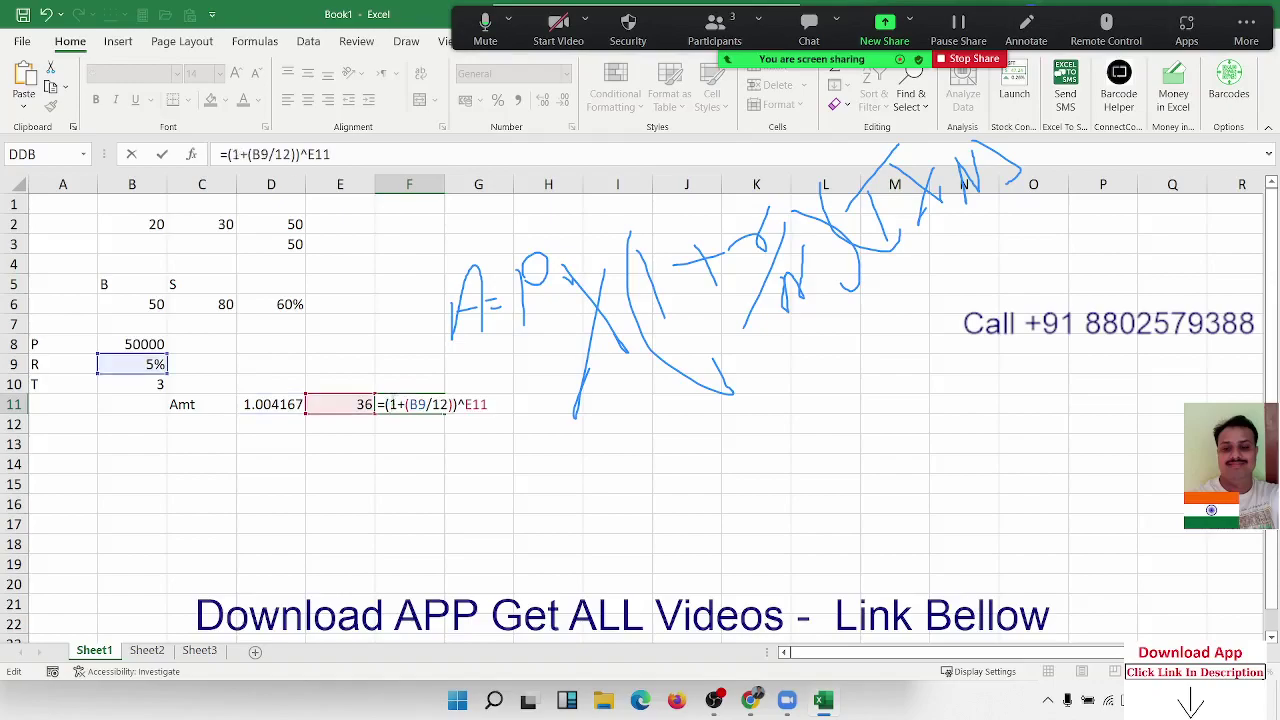
key("Return")
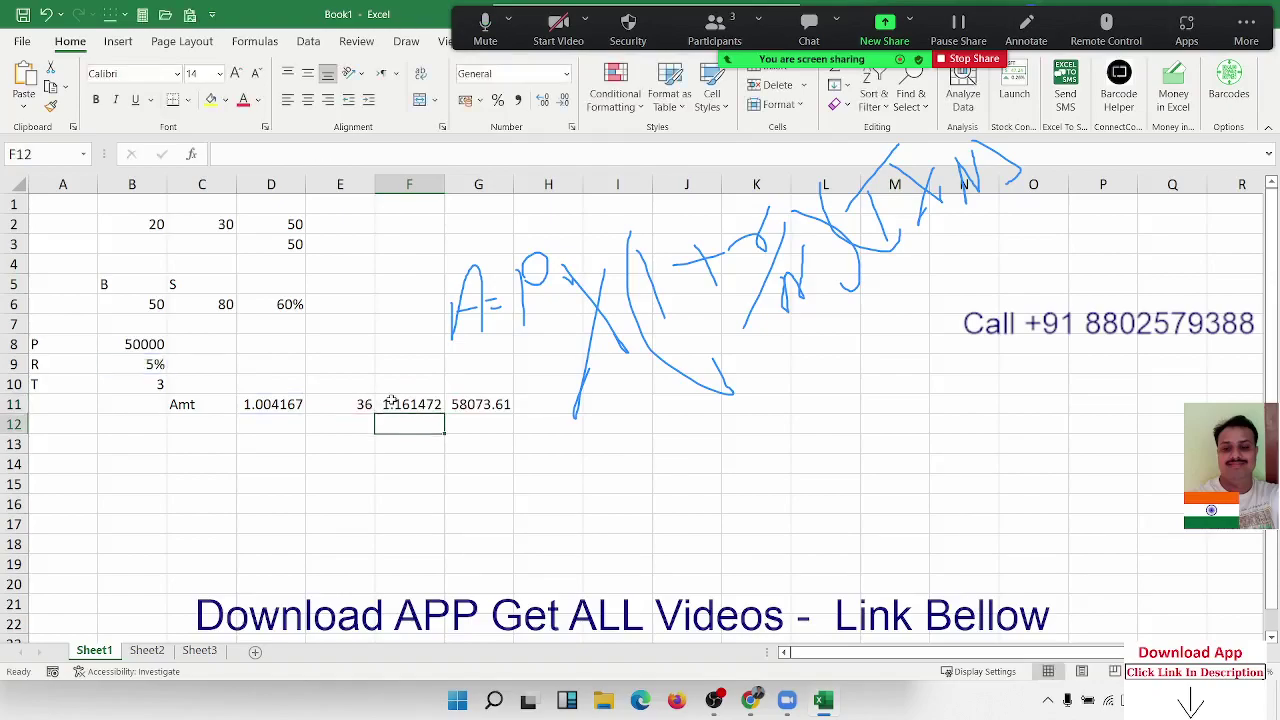
key("Down")
type("=2")
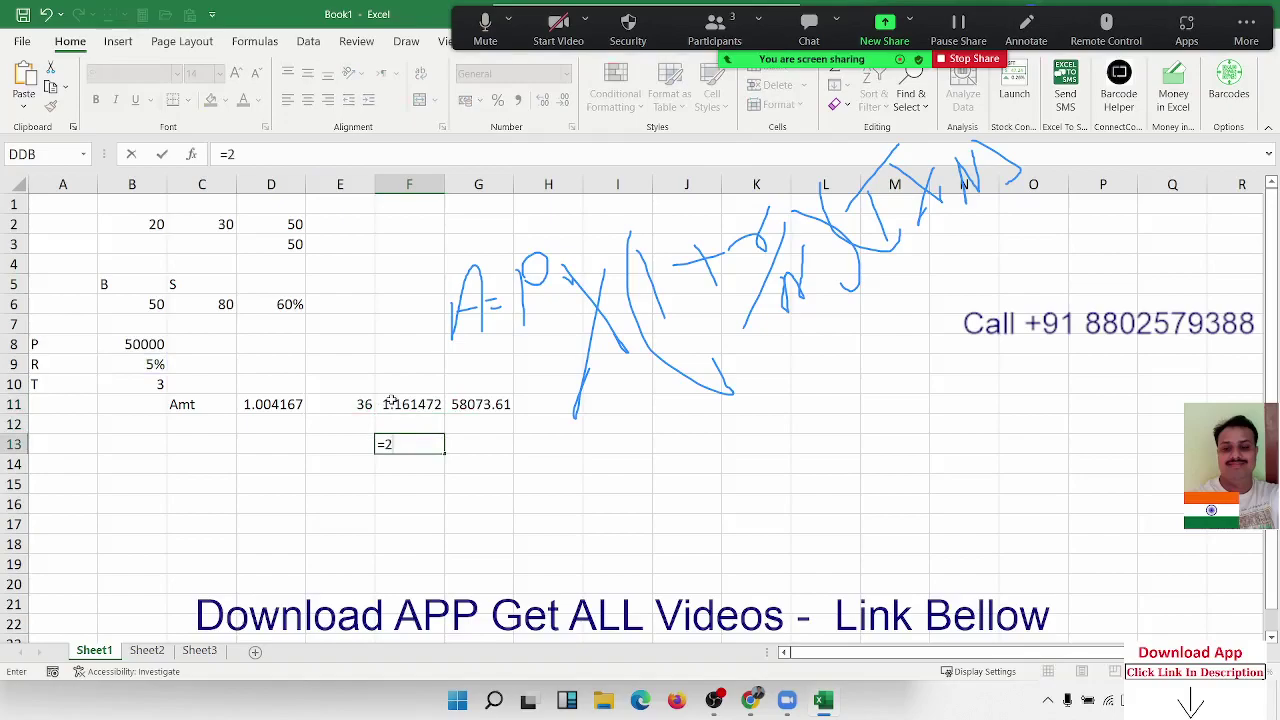
type("+2")
type("/2")
- Bracket F13's formula as =(2+2)/2 so it returns 2, then review the F13 and F11 formulas
left_click_drag(399, 444, 434, 443)
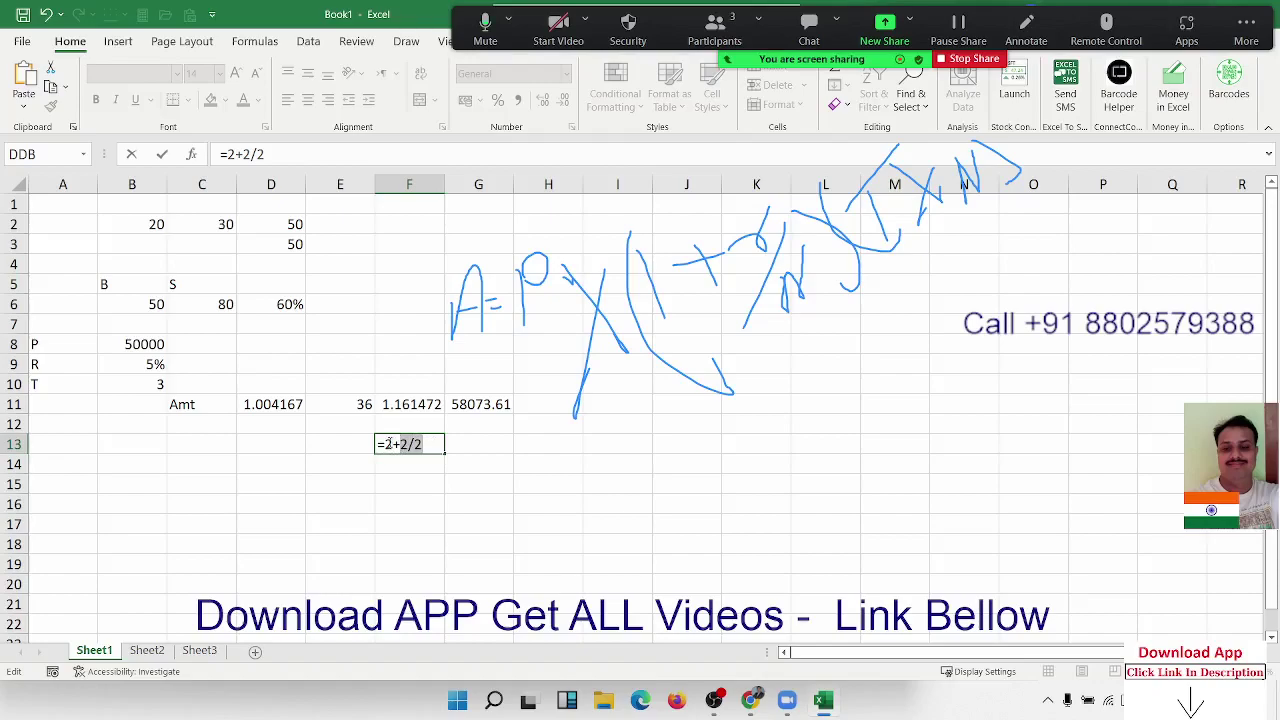
left_click(419, 444)
key("Home")
key("Right")
type("(")
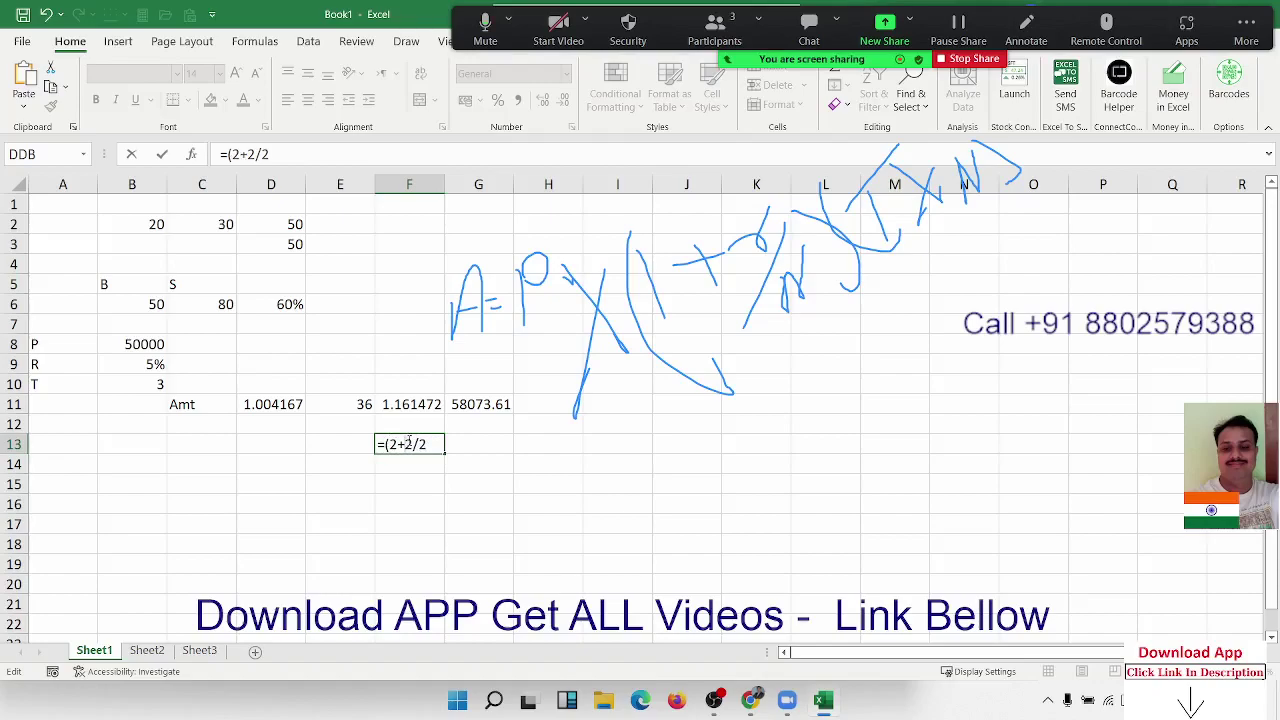
left_click(414, 444)
type(")")
key("Return")
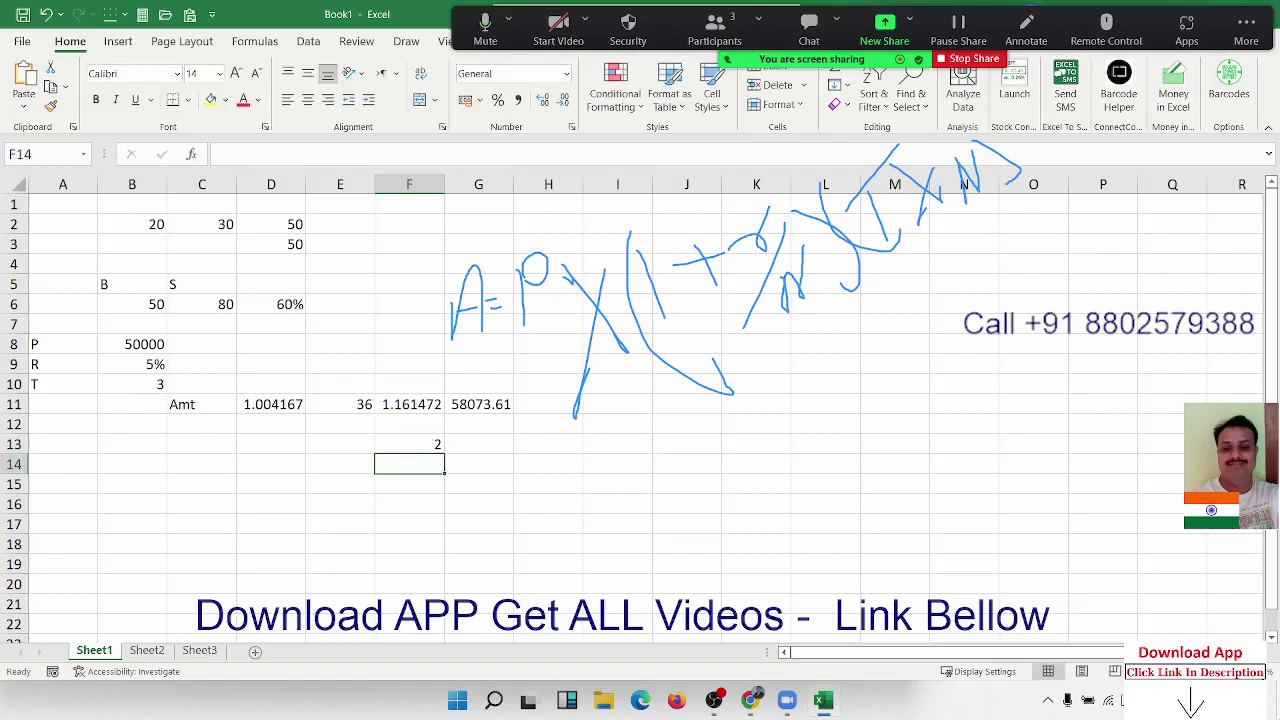
left_click(409, 444)
key("Up")
key("Up")
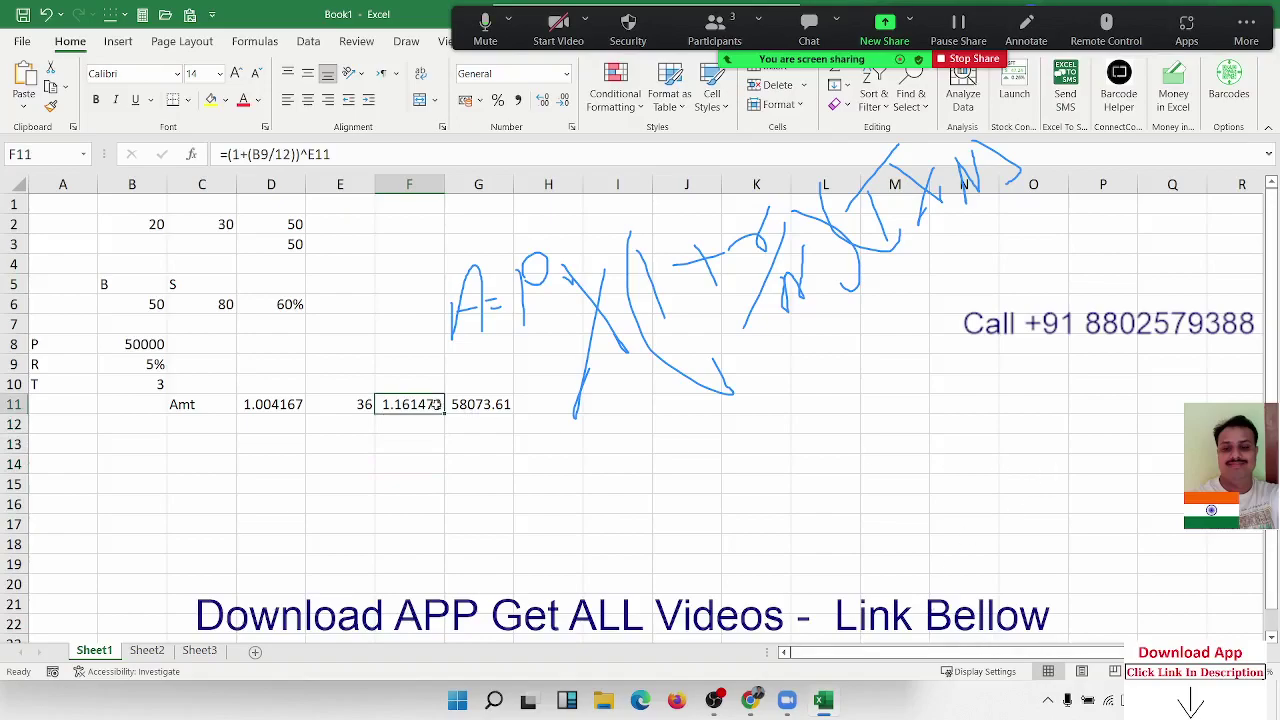
- Put (B10*12) in place of E11 in F11's exponent and clear helper cells D11:E11
double_click(366, 402)
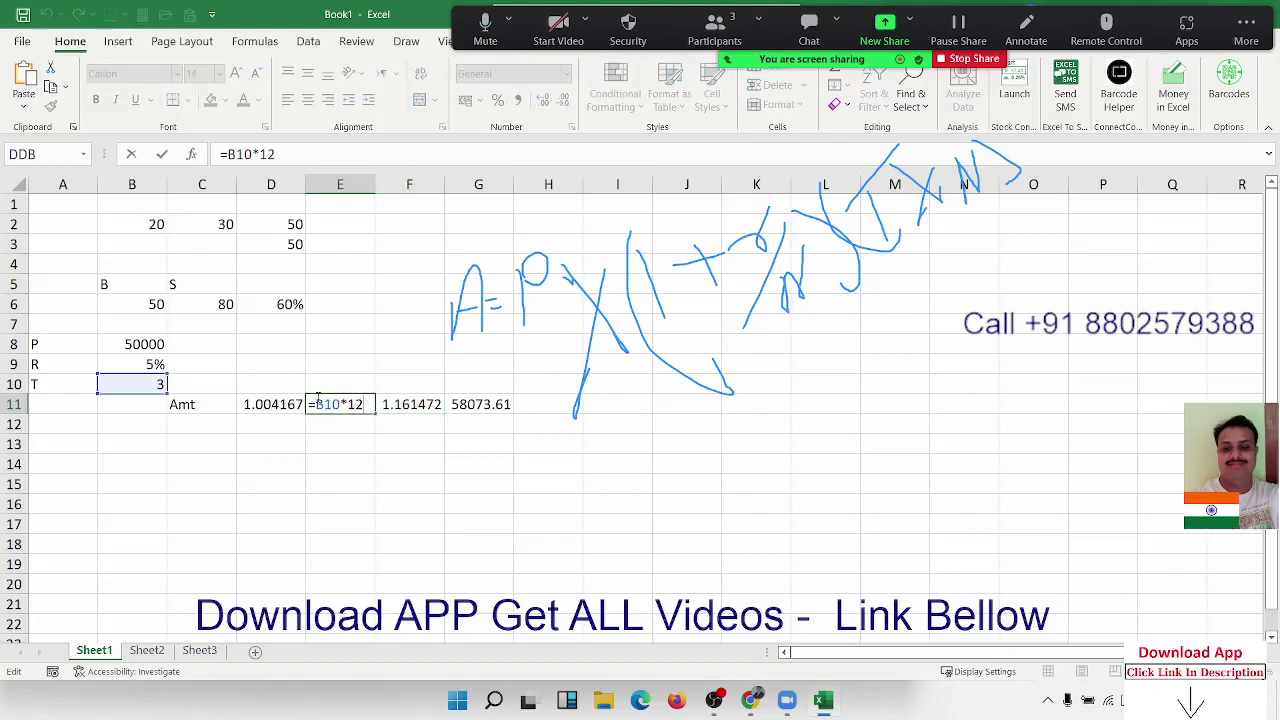
left_click_drag(316, 404, 409, 405)
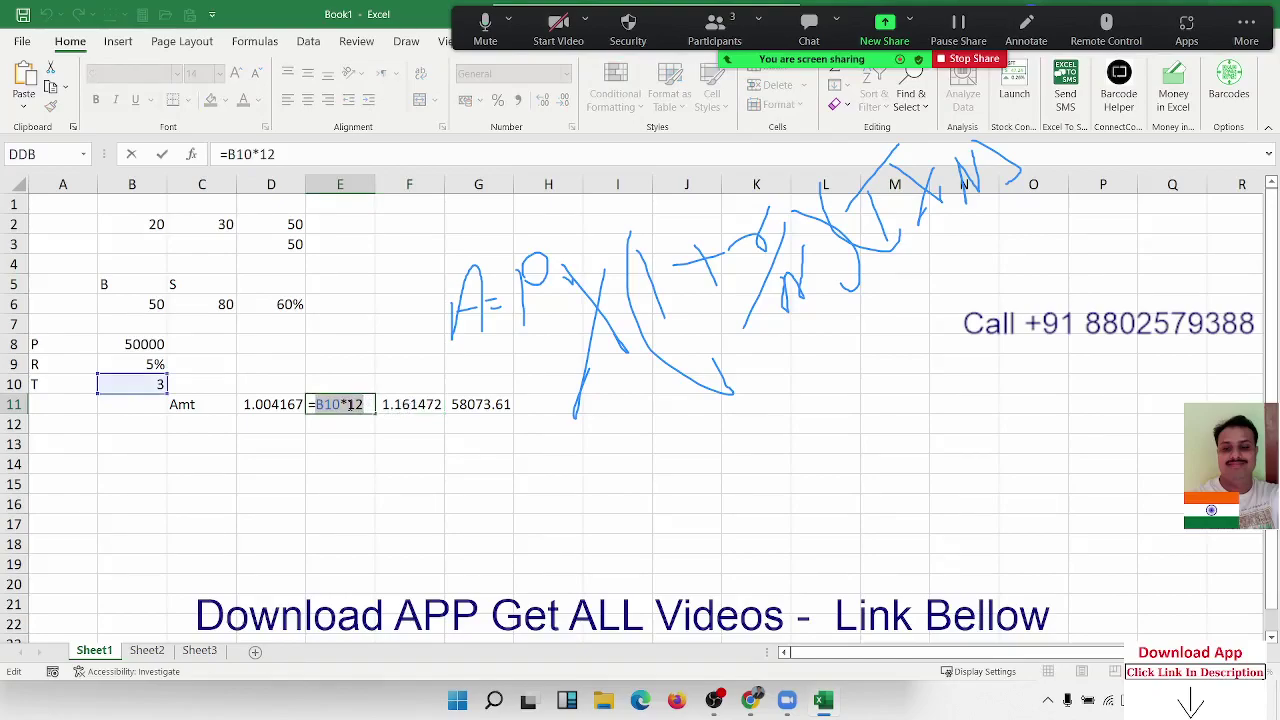
key("Escape")
double_click(398, 404)
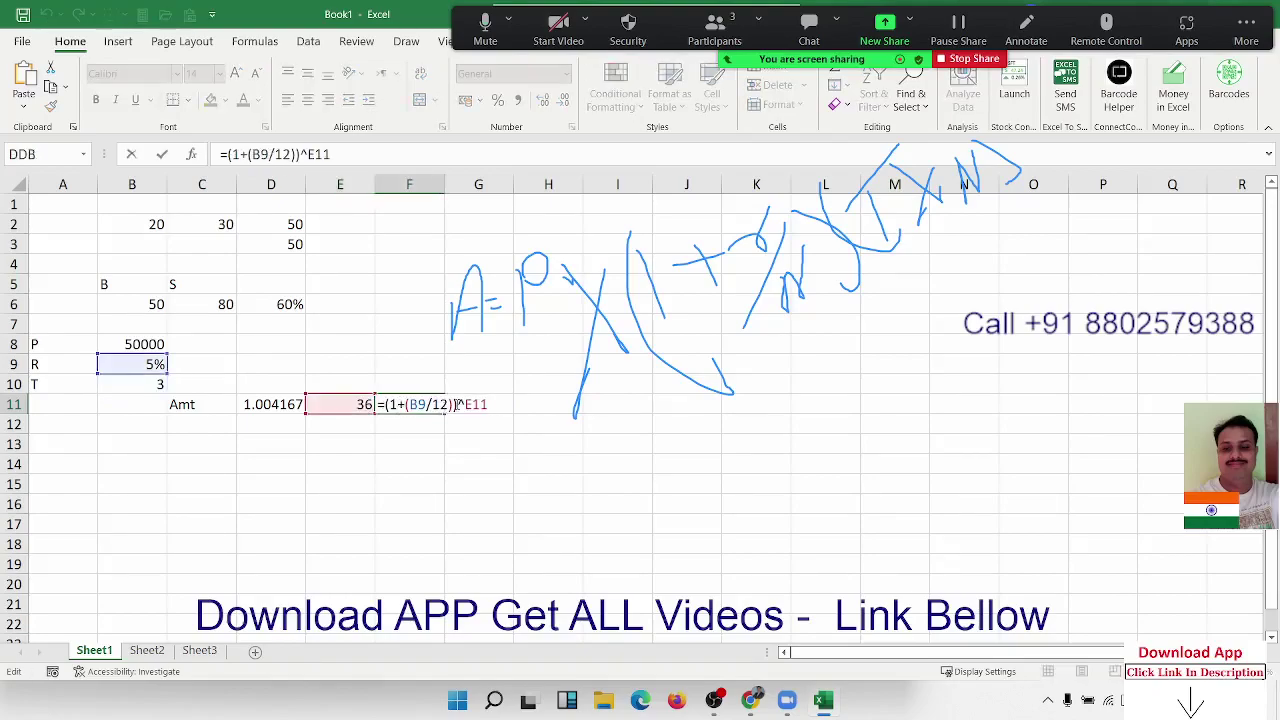
double_click(471, 404)
type("(")
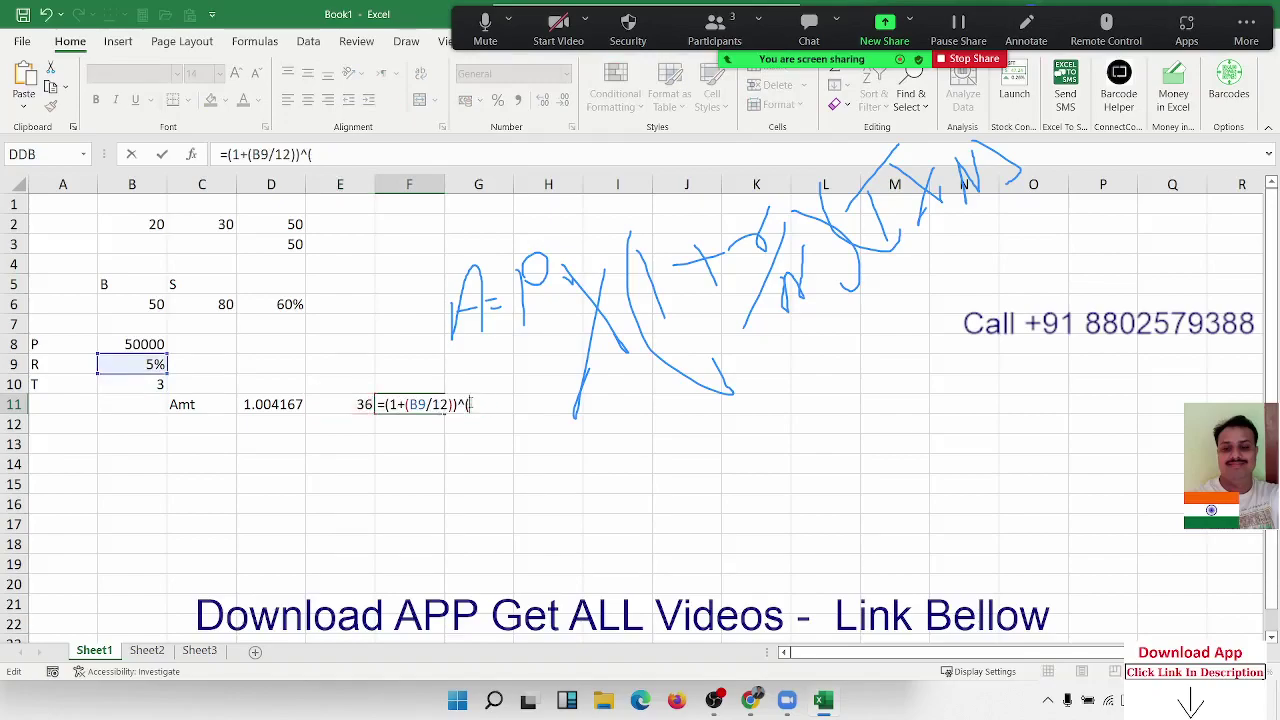
type("B10*12)")
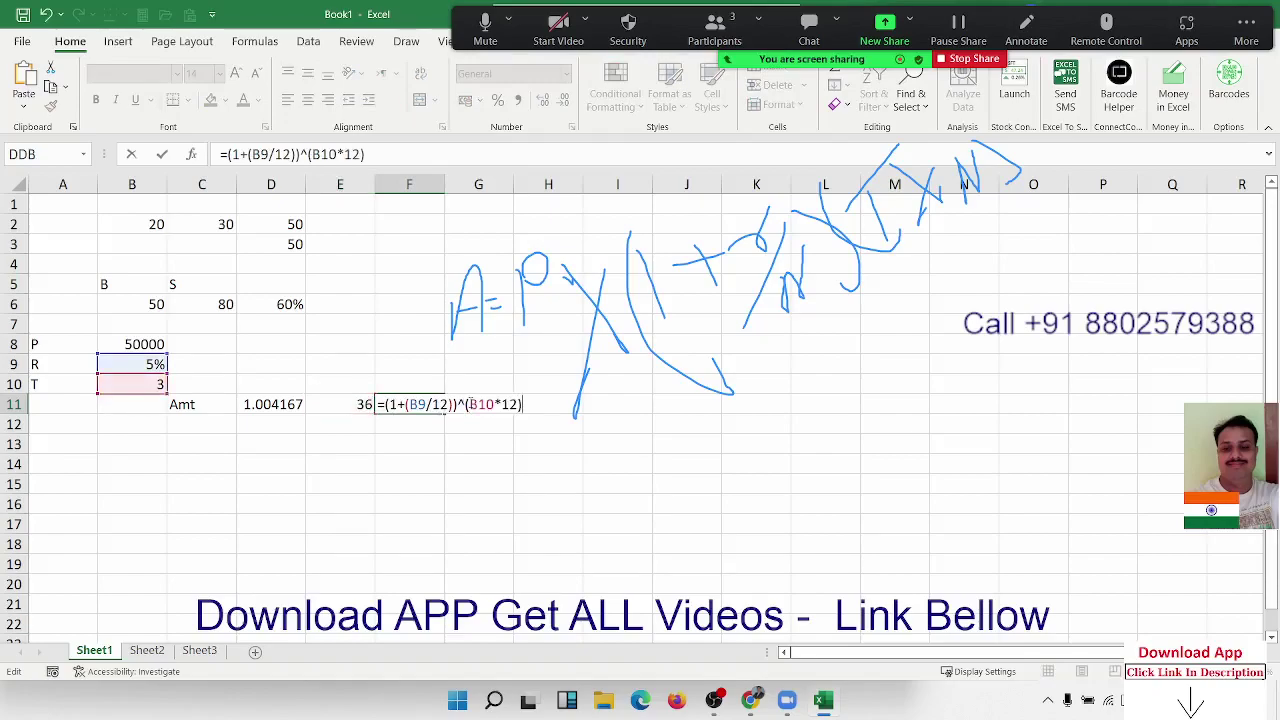
key("ctrl+Return")
key("Left")
key("Left")
key("shift+Right")
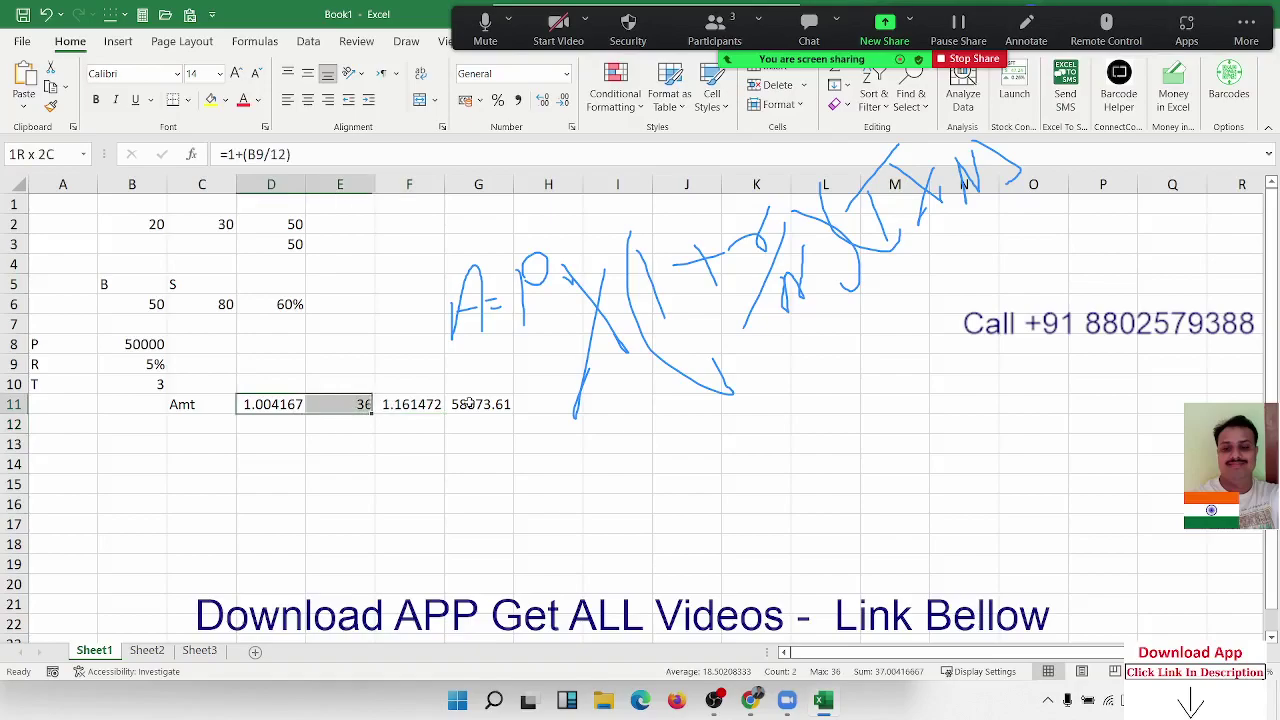
key("Delete")
key("Right")
key("Right")
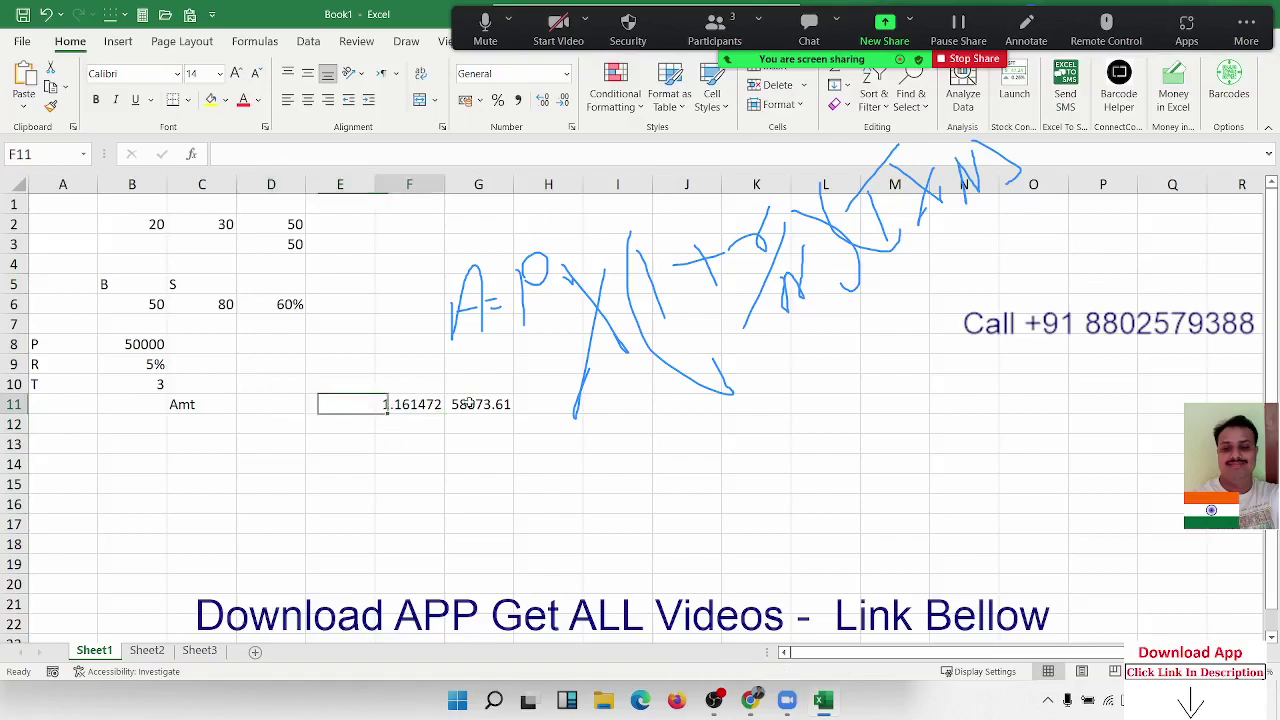
- Substitute F11's growth expression for the F11 reference in G11's amount formula
left_click_drag(227, 155, 249, 155)
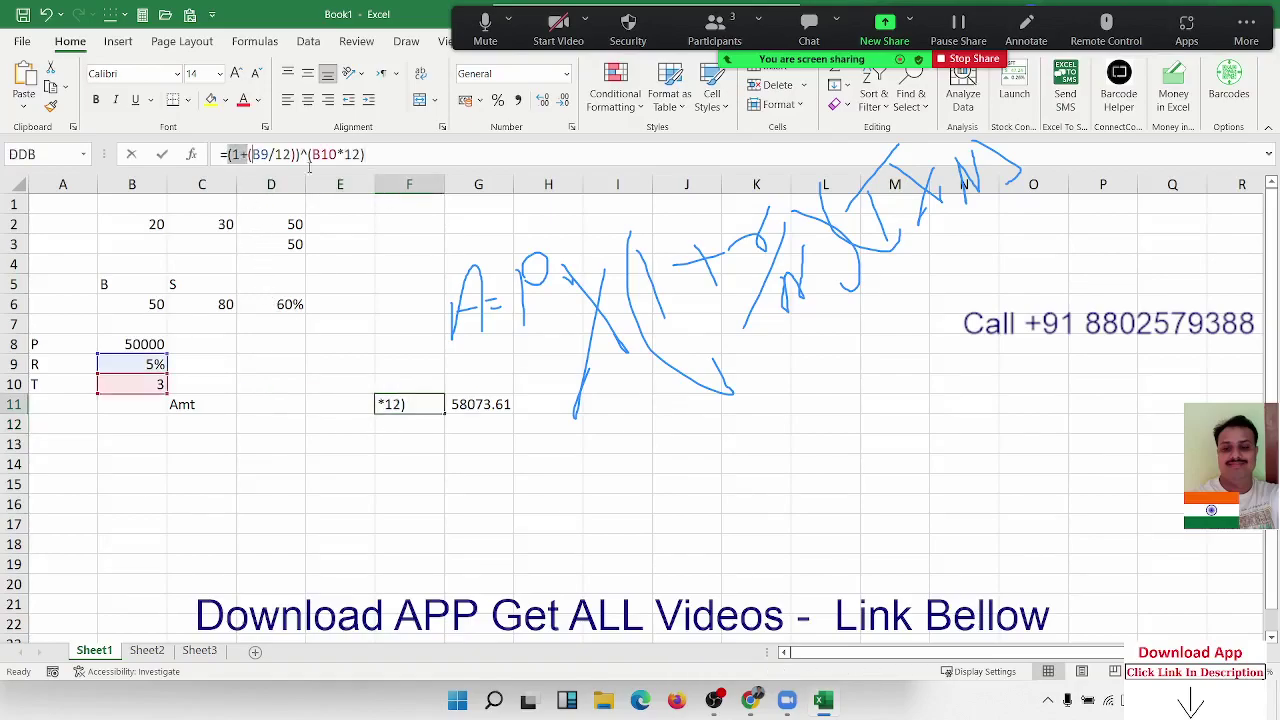
key("Escape")
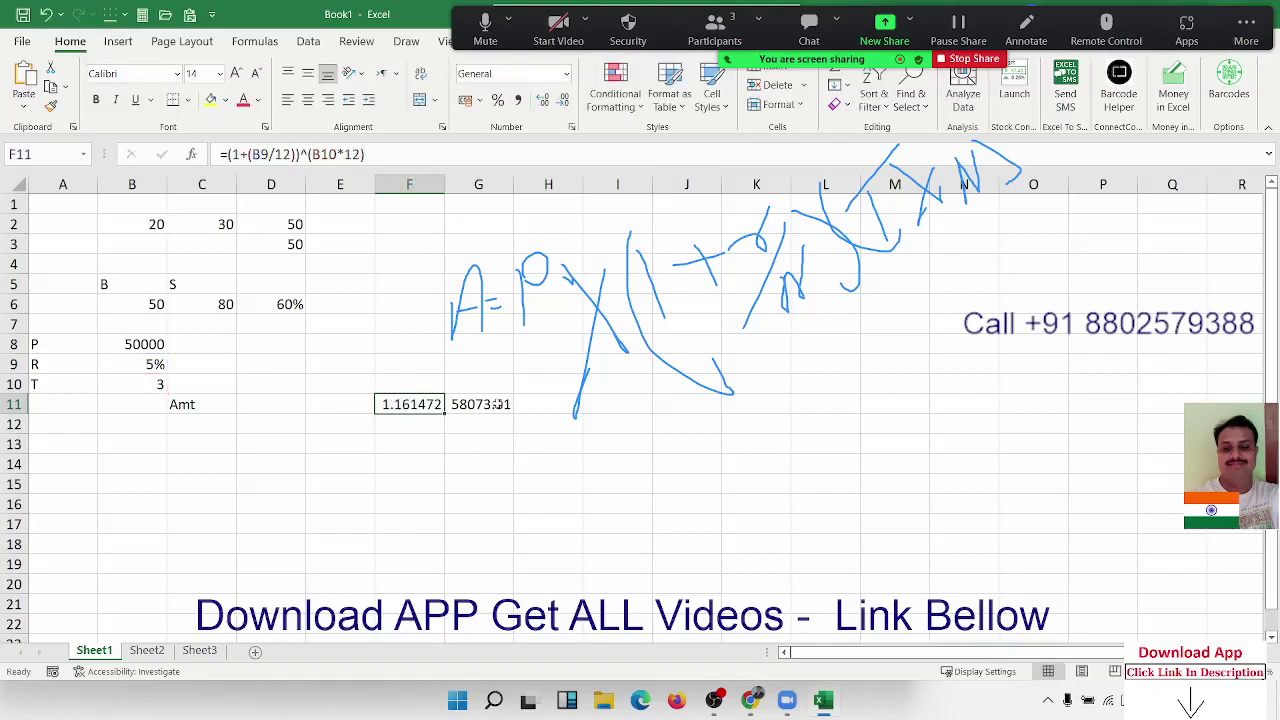
left_click(495, 404)
double_click(493, 404)
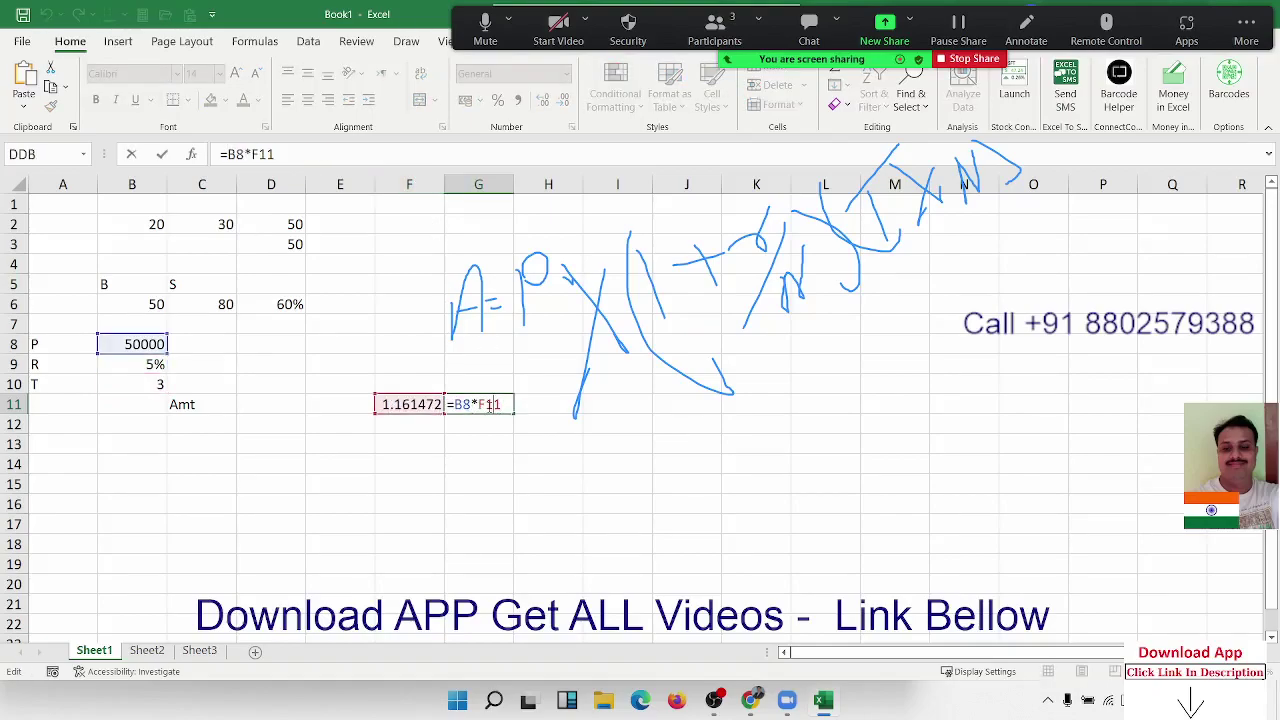
double_click(490, 404)
type("(1+(B9/12))^(B10*12)")
key("Return")
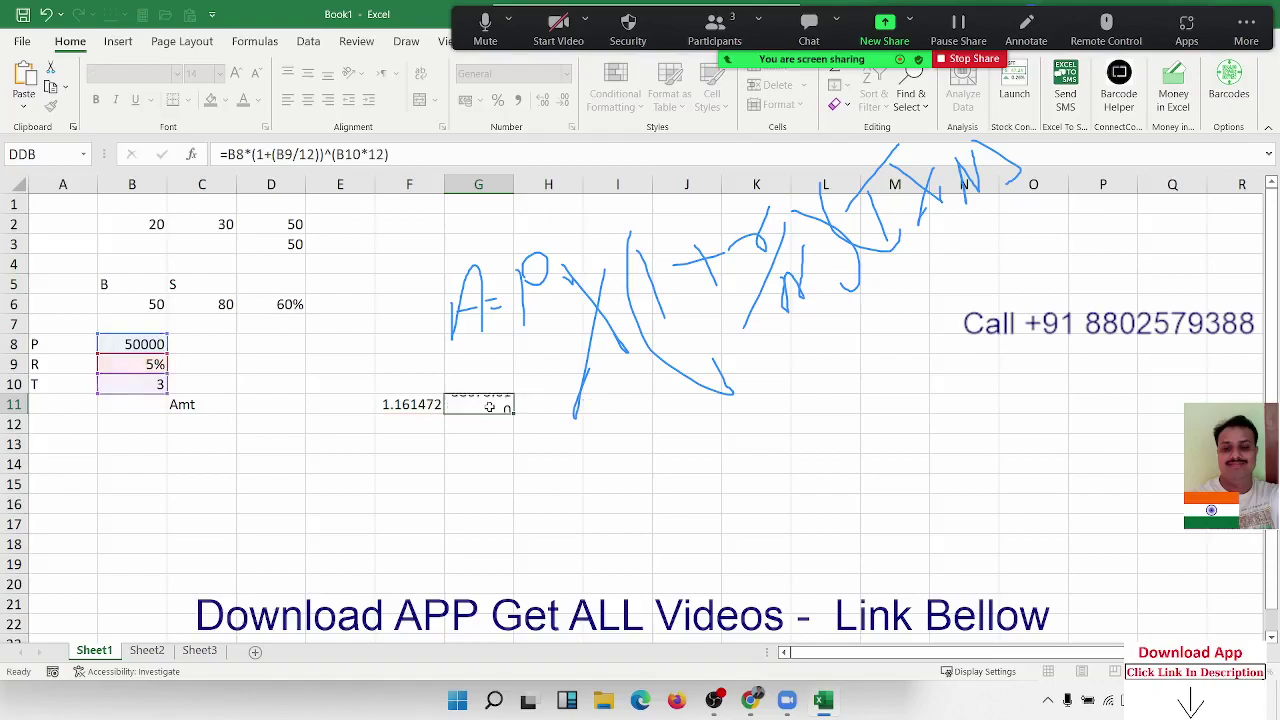
- Clear F11 and move the combined formula from G11 to D11, still giving 58073.61
key("Left")
key("Delete")
key("Right")
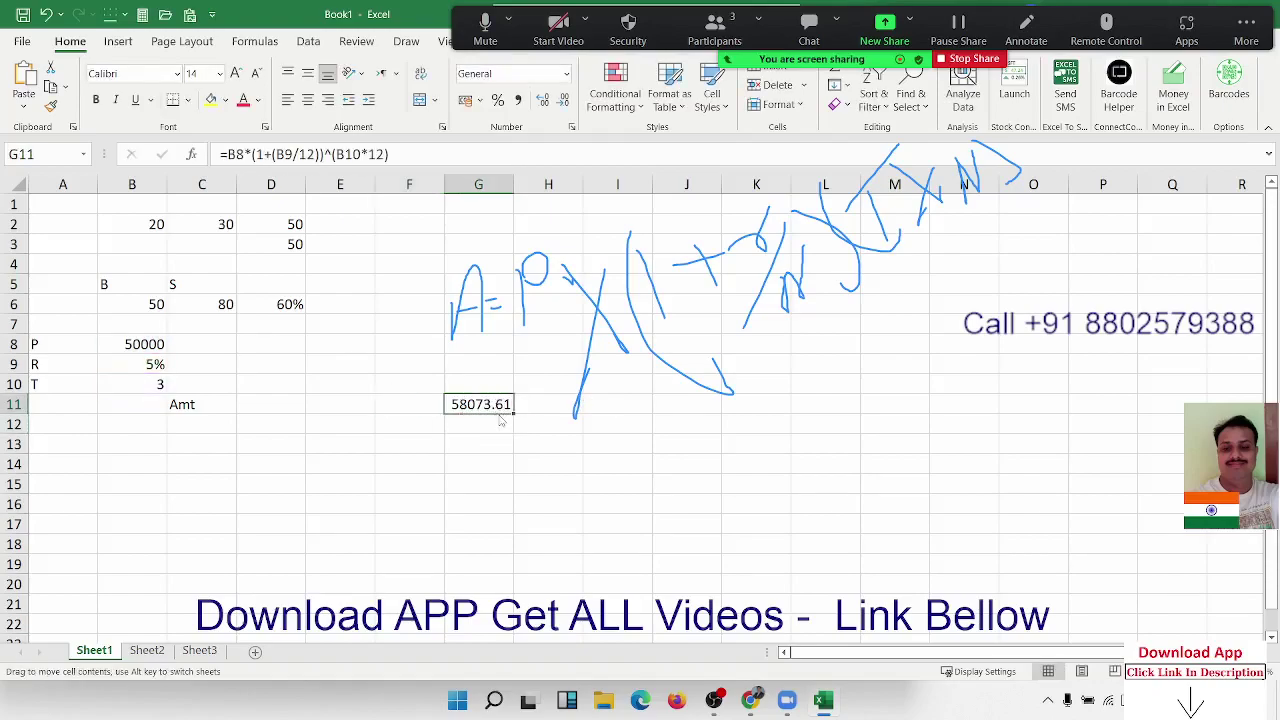
left_click_drag(501, 421, 306, 411)
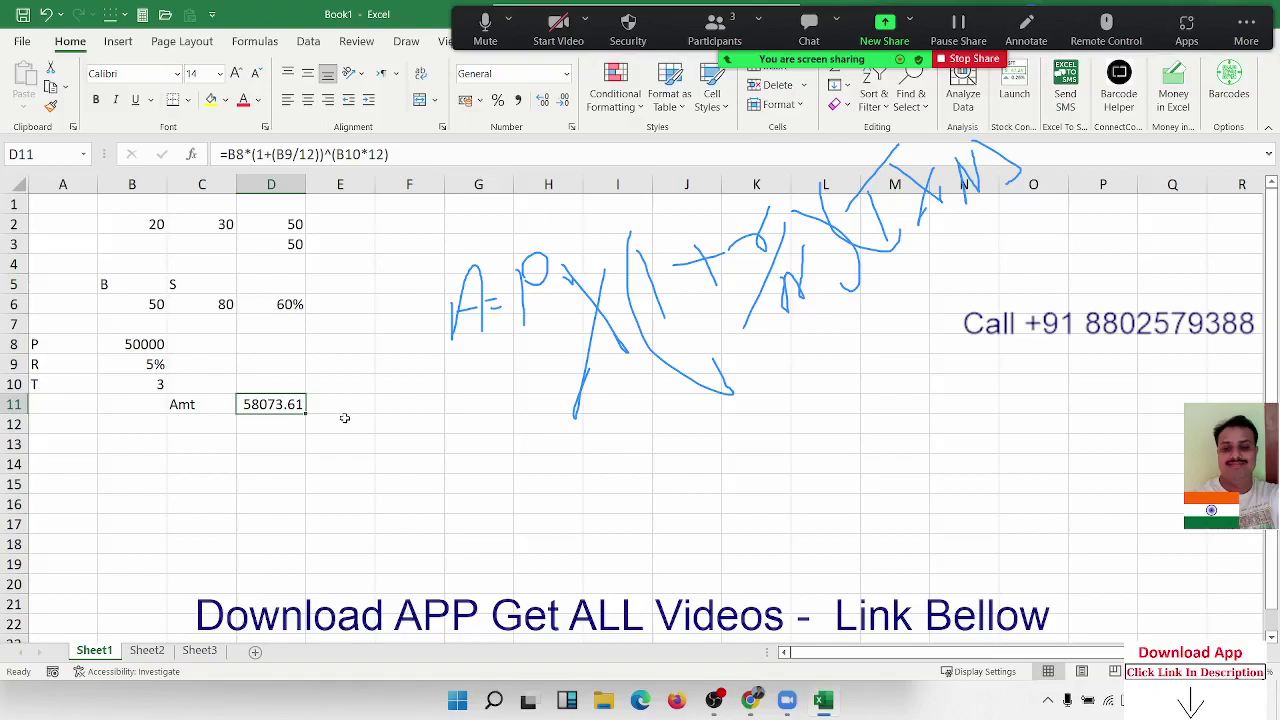
double_click(252, 403)
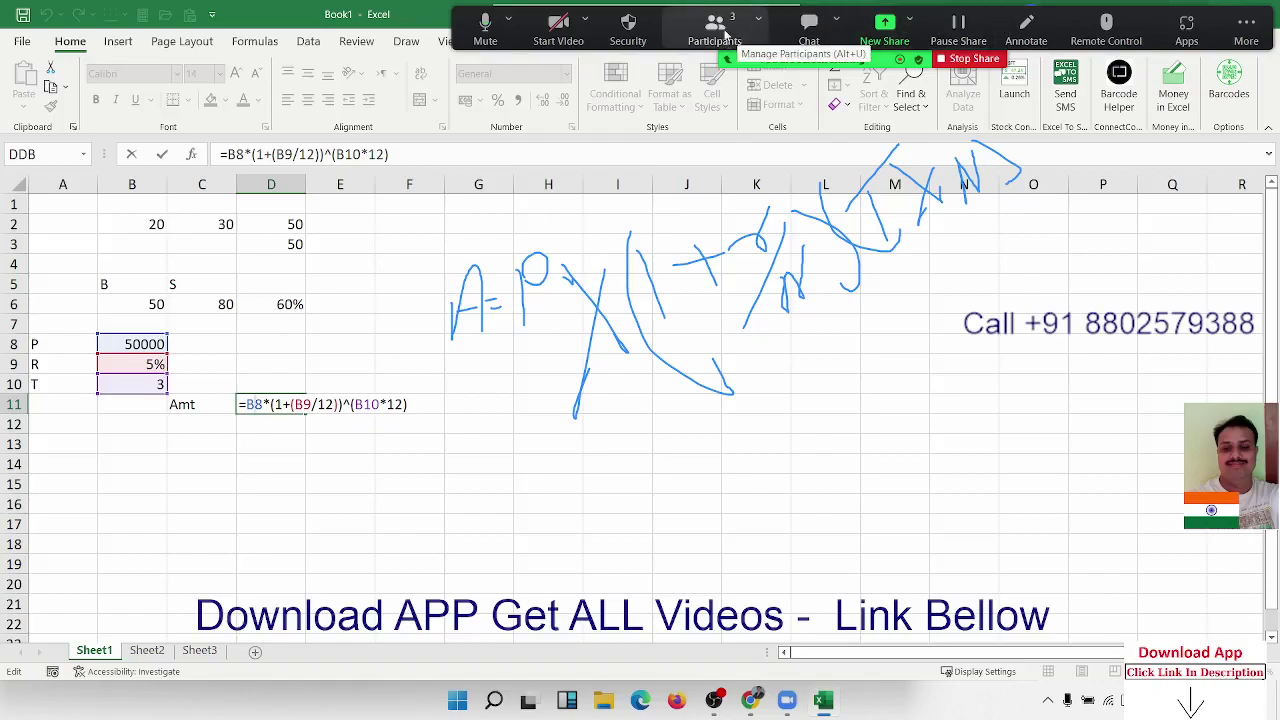
- Erase the blue drawings with Zoom's Clear My Drawings, close the annotation toolbar, and review D11's formula
left_click(1026, 30)
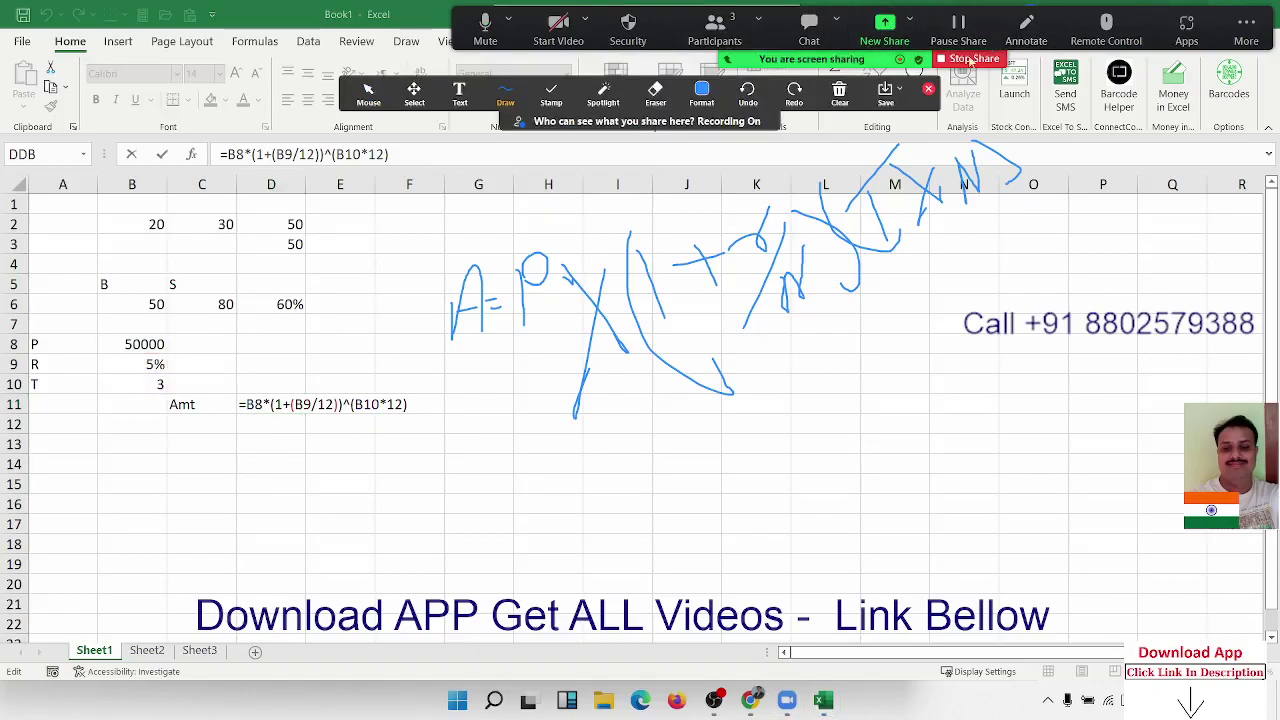
left_click(840, 95)
left_click(856, 155)
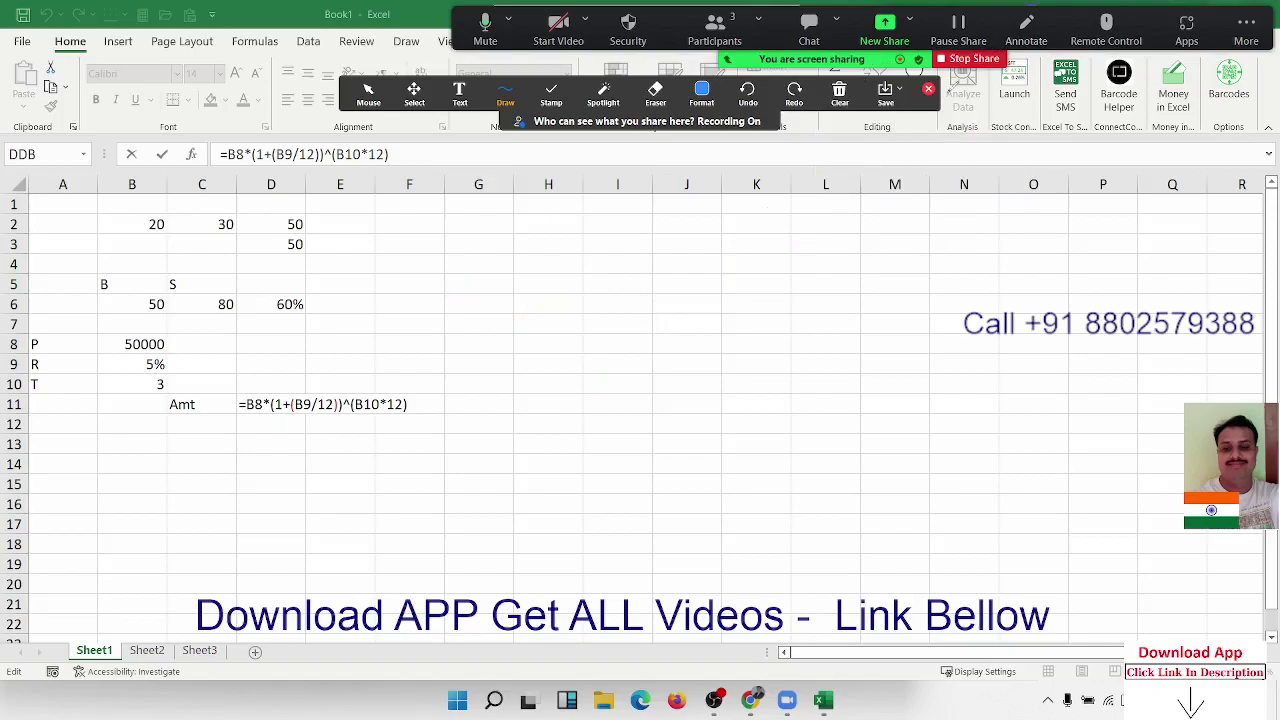
left_click(927, 91)
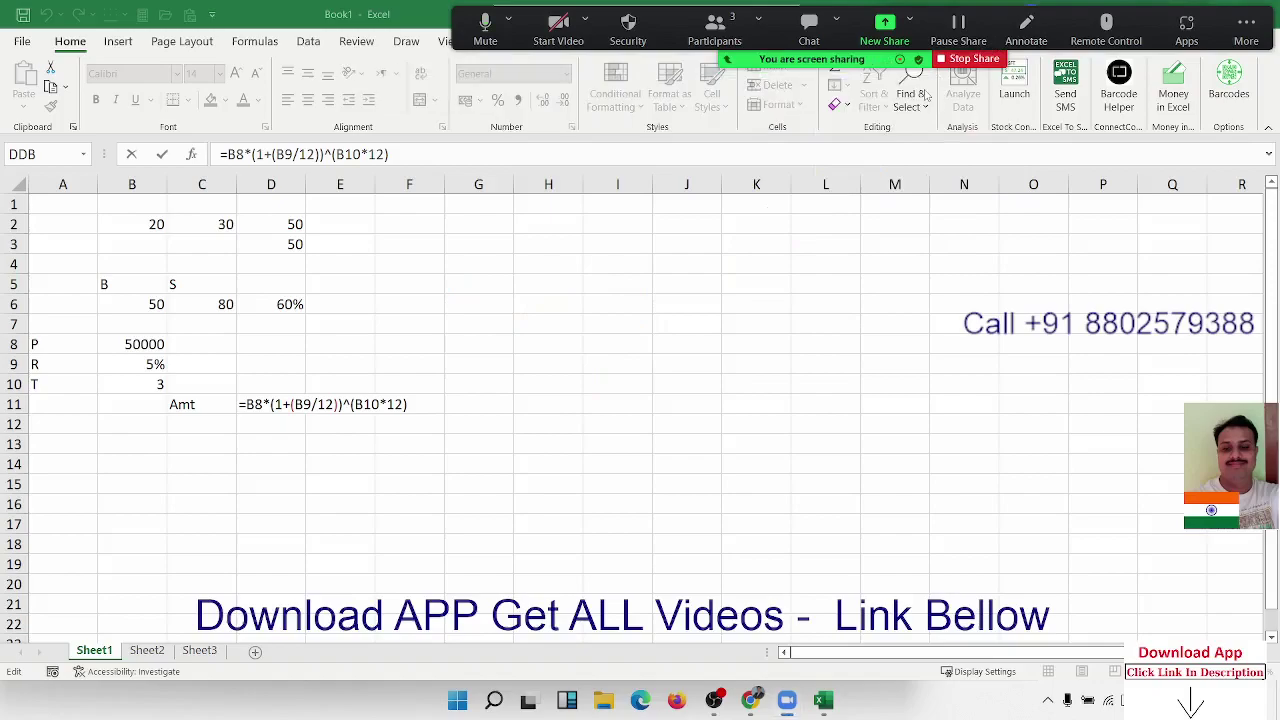
double_click(296, 405)
key("Escape")
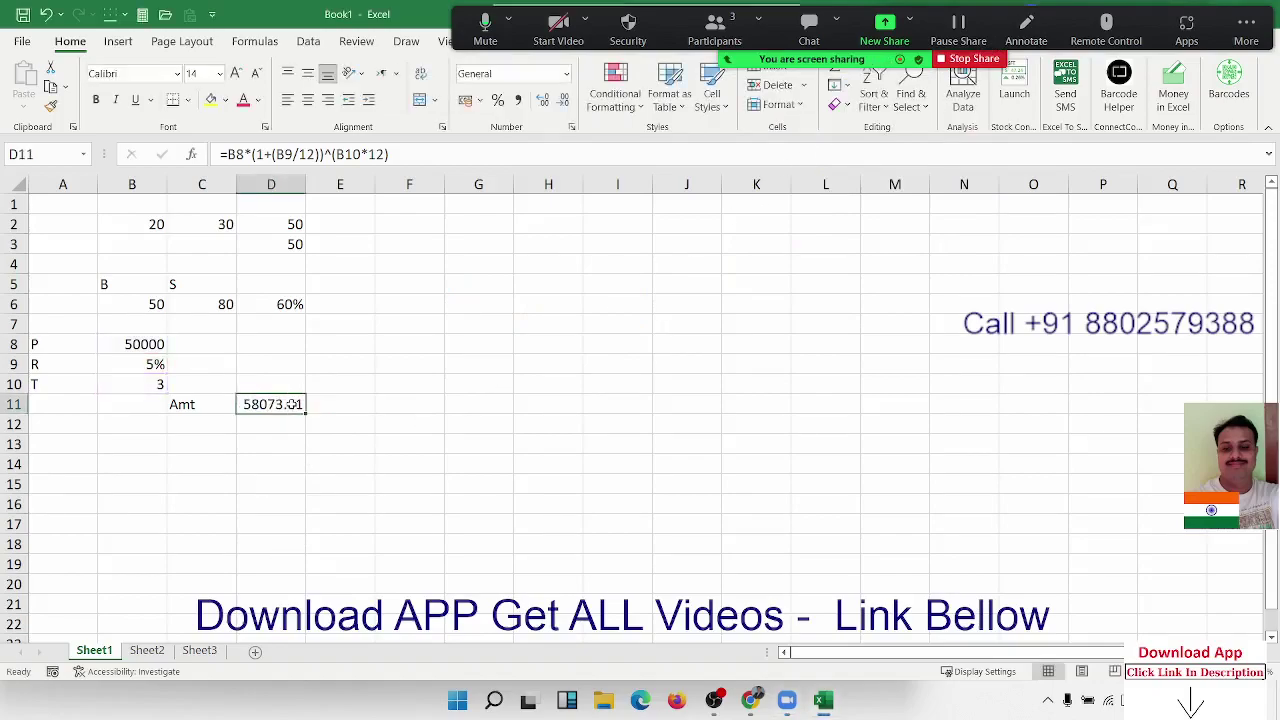
- Enter the label Cost in A13 with the value 500 in B13
left_click(48, 446)
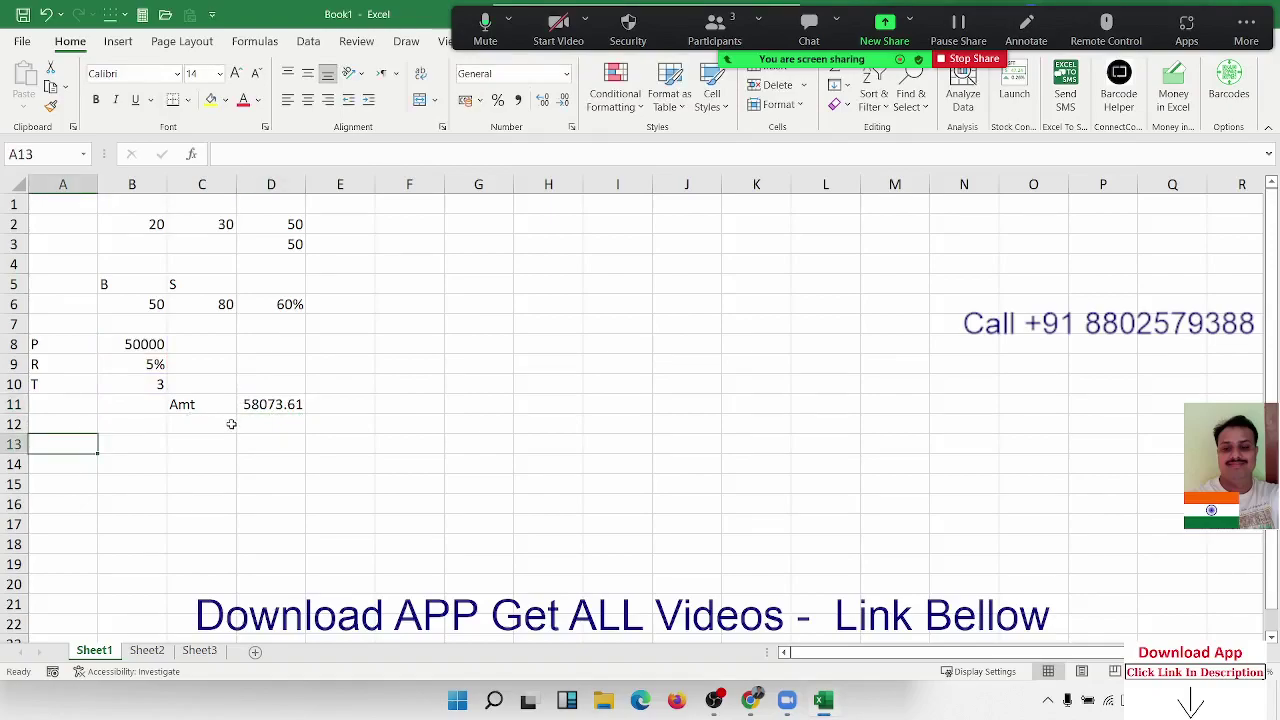
type("C")
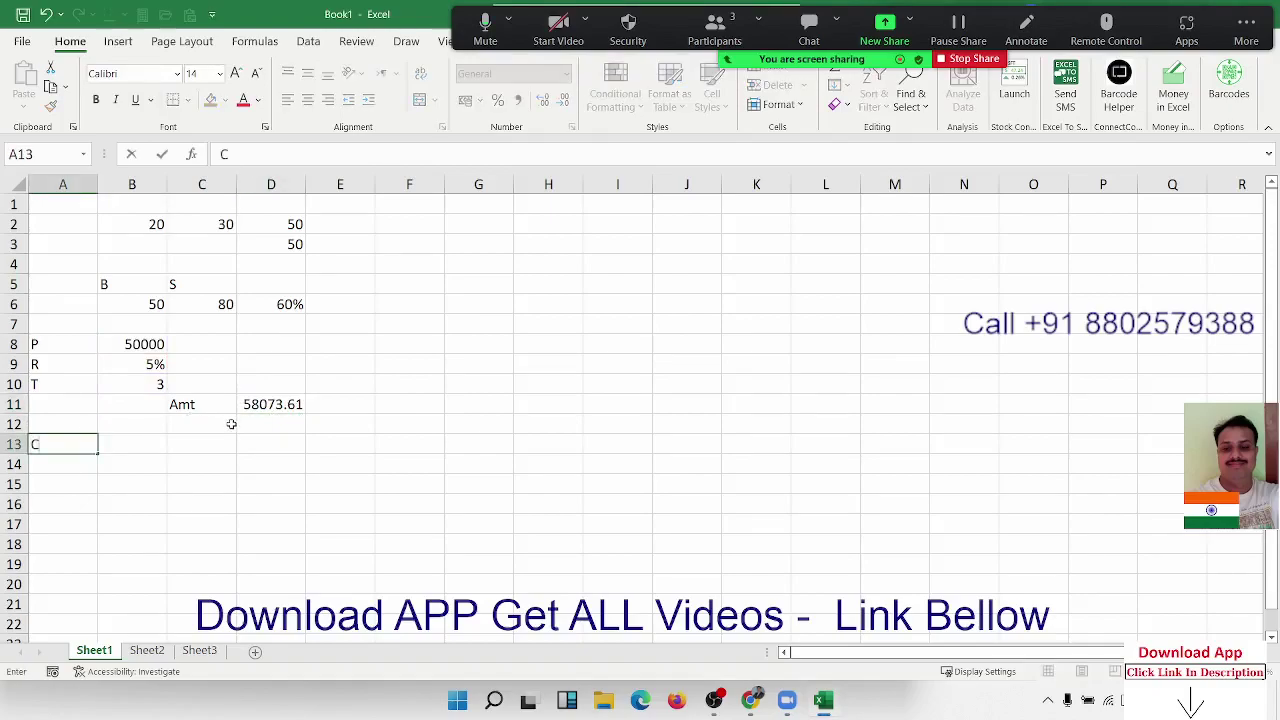
type("ost")
key("Tab")
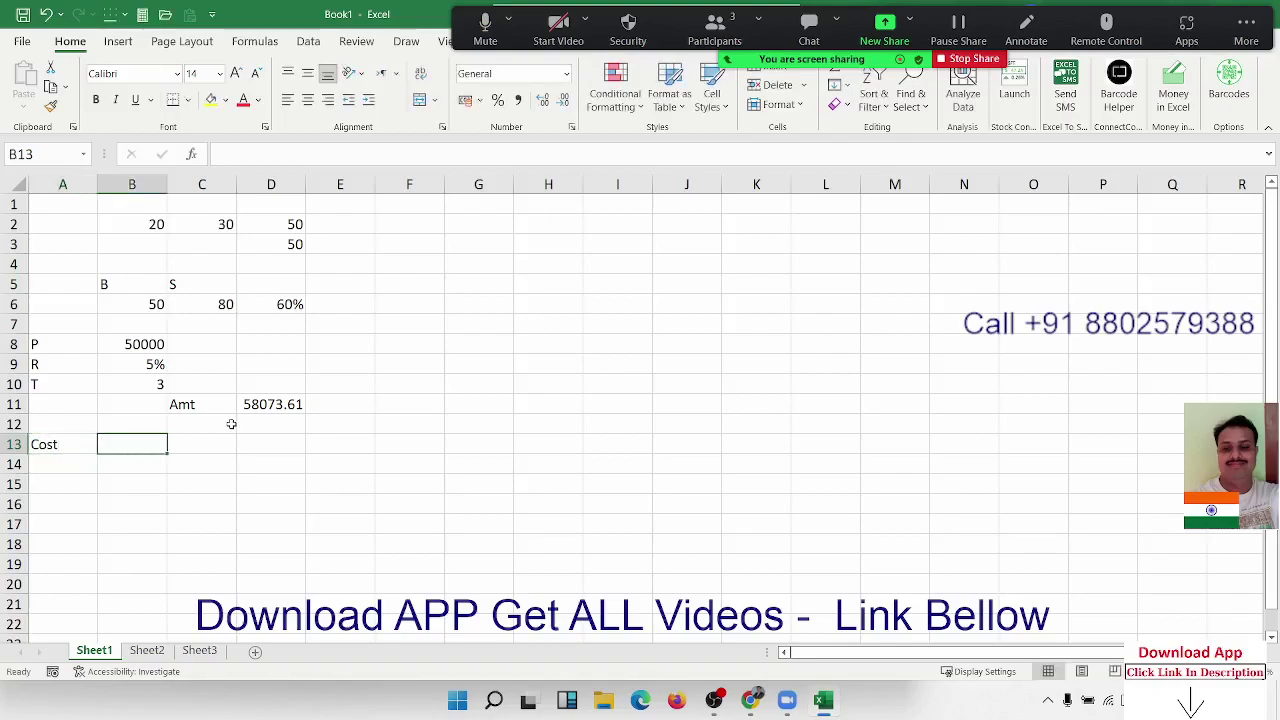
type("500")
key("ctrl+Return")
key("Return")
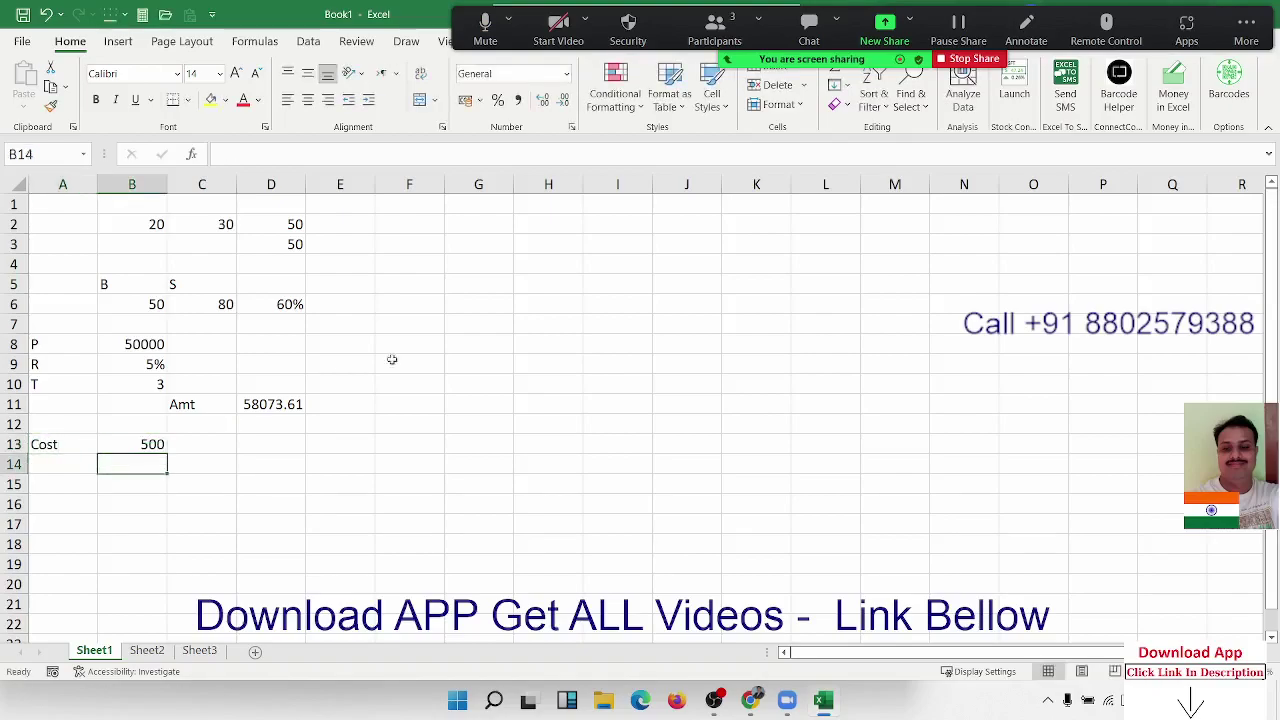
- List the operators +, -, *, / and ^ in I1:I5, then begin a power example in K3
left_click(617, 202)
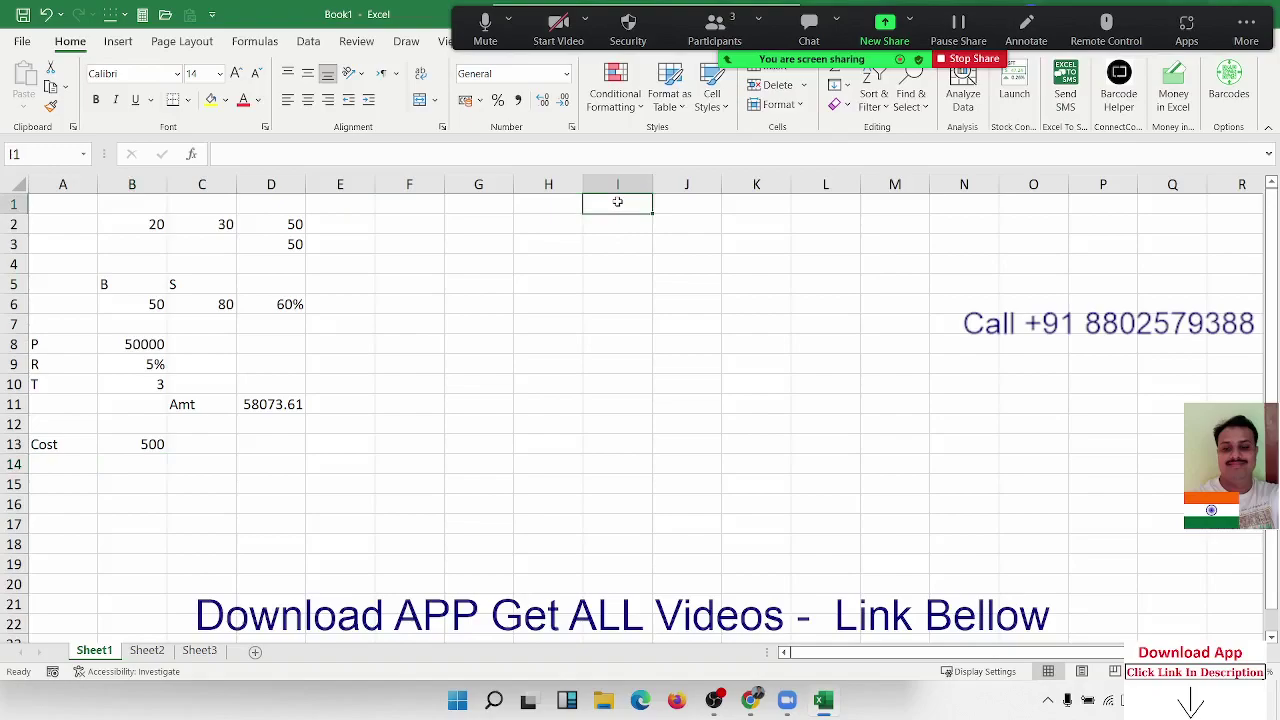
type("+")
key("Return")
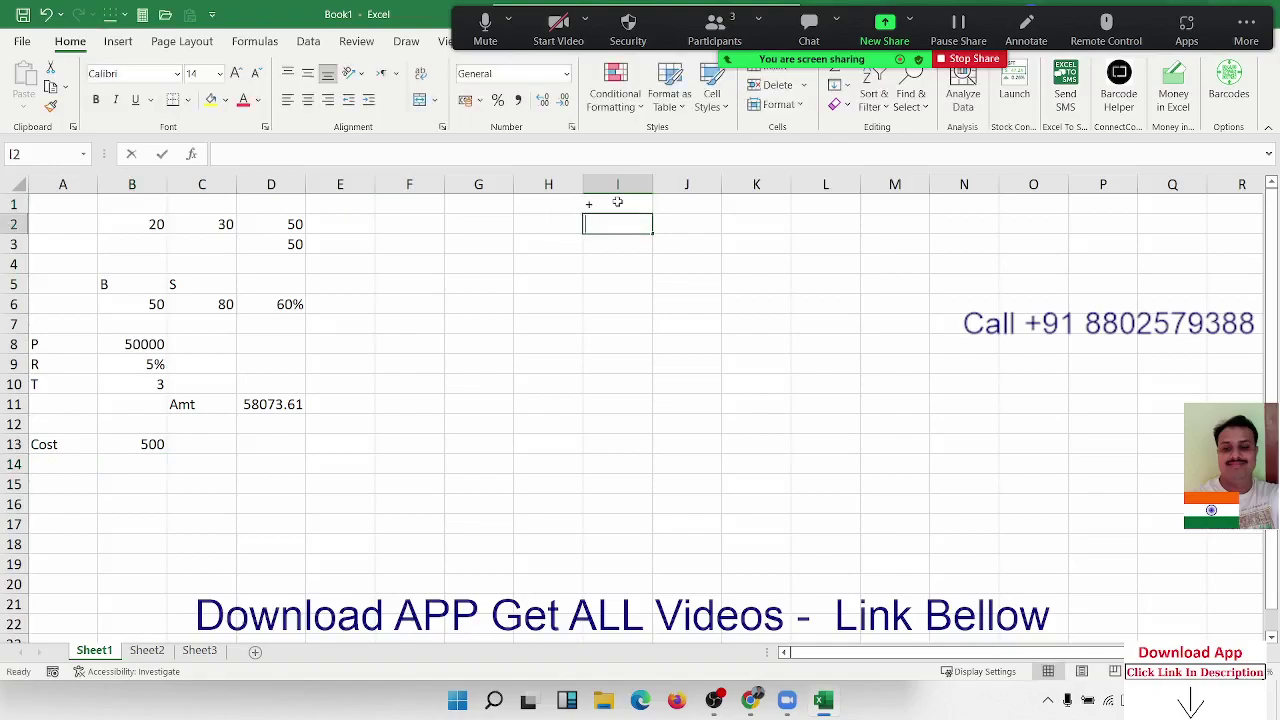
type("-")
key("Return")
type("*")
key("Return")
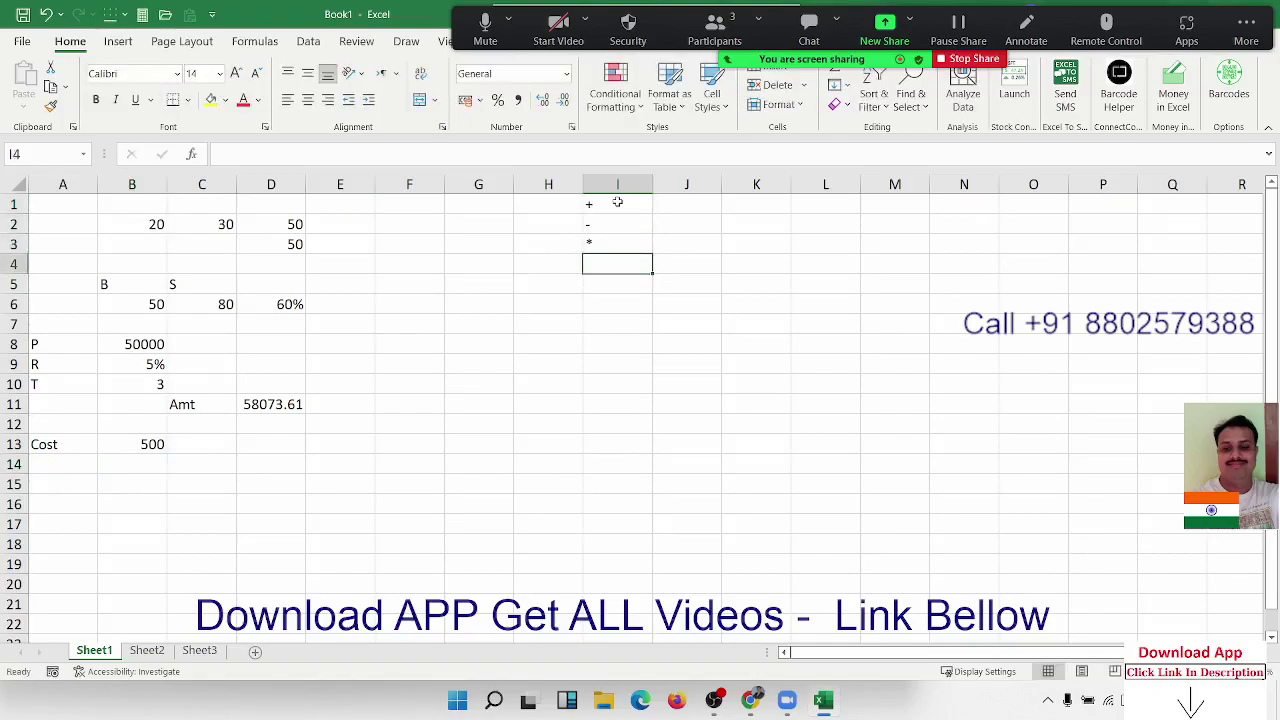
double_click(617, 263)
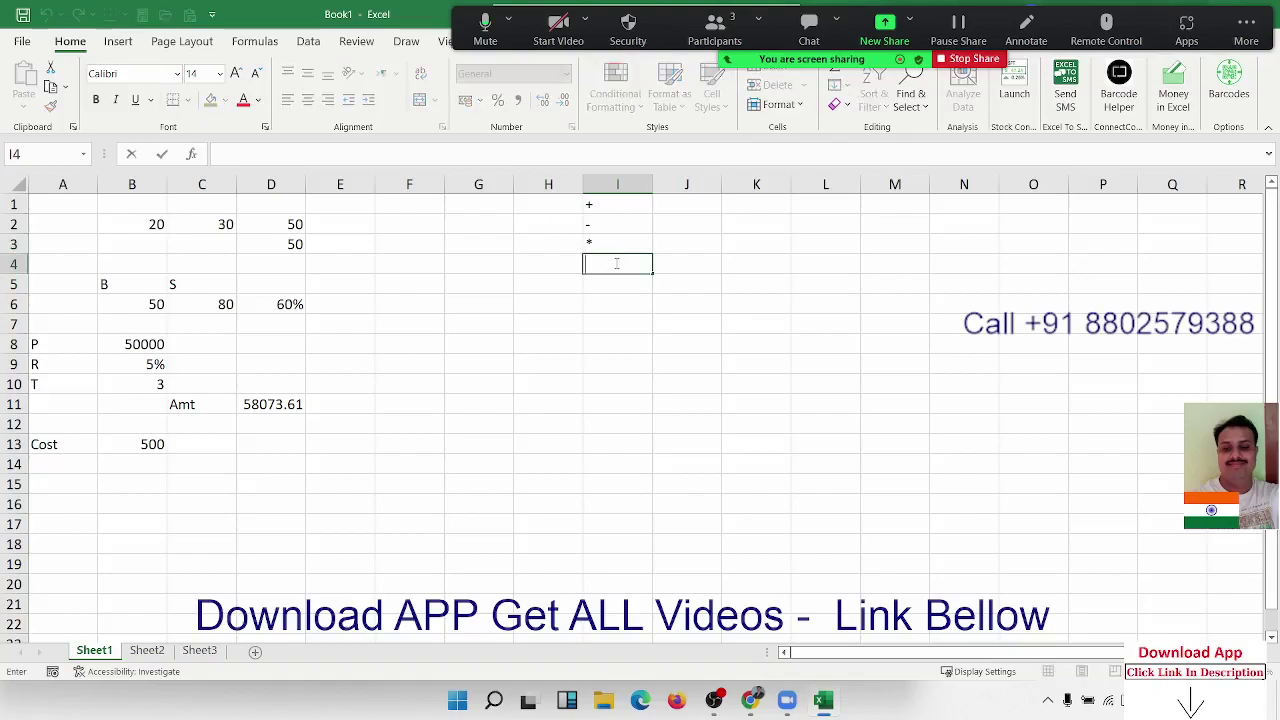
type("/")
key("Return")
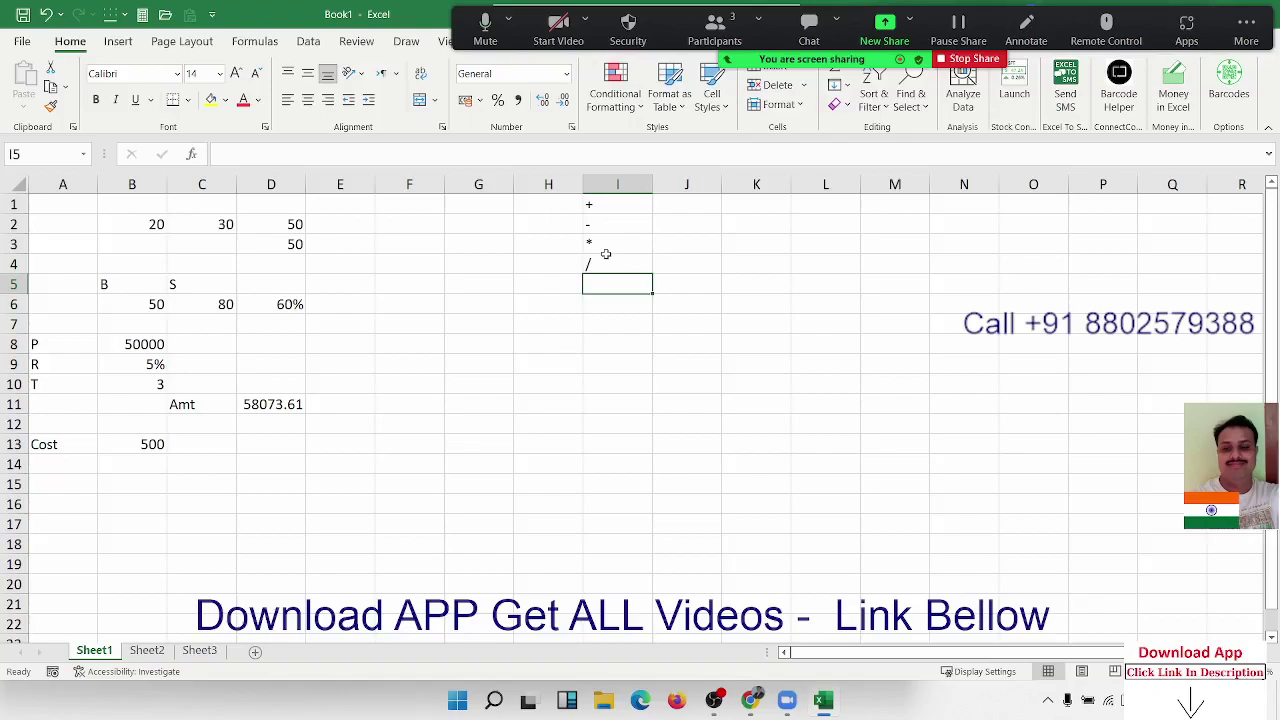
key("F2")
key("Escape")
type("^")
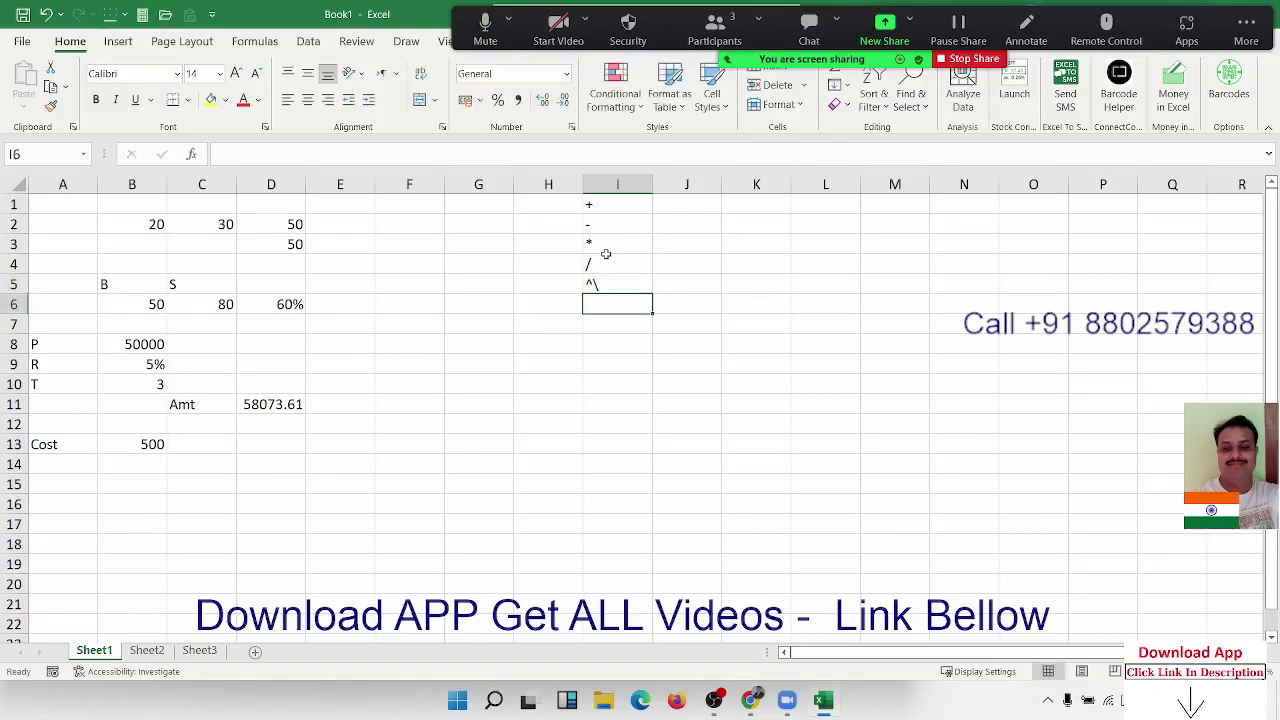
type("\\")
key("F2")
key("BackSpace")
key("Return")
left_click(743, 238)
type("=")
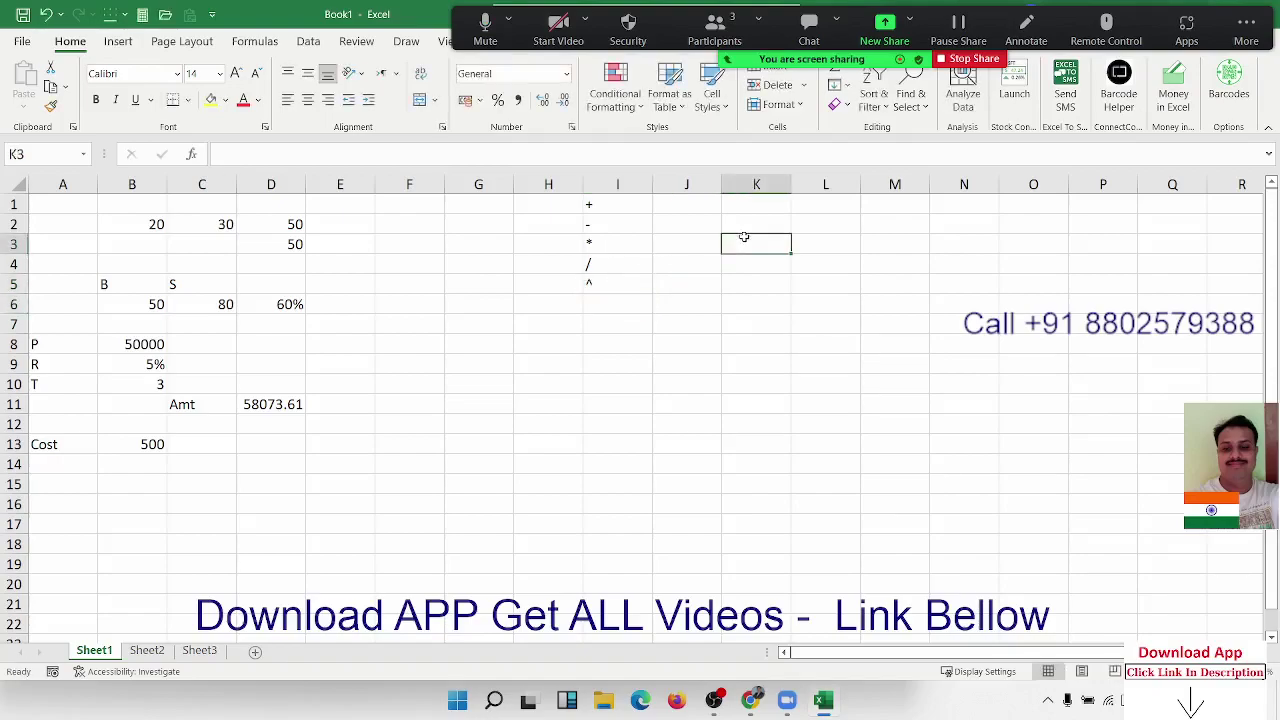
type("10^")
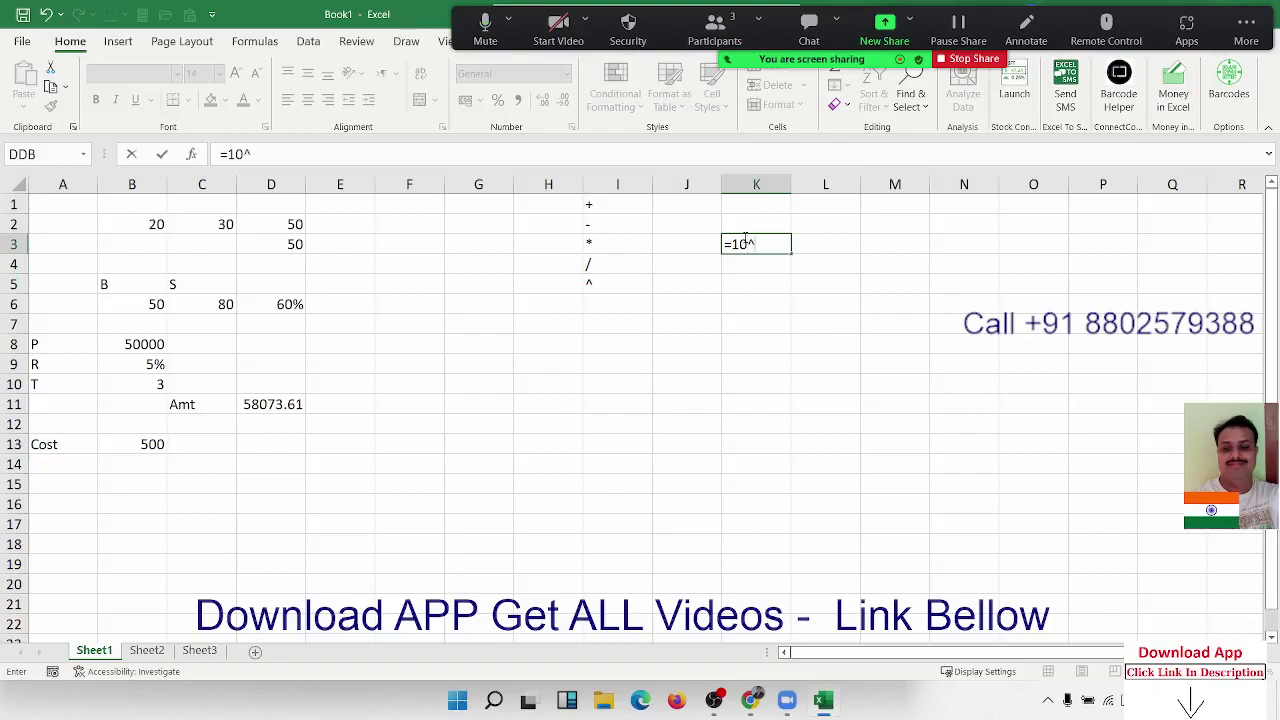
type("2")
- Enter =10^2 in K3 to show 100, check it, and briefly open Zoom's Participants panel
key("Return")
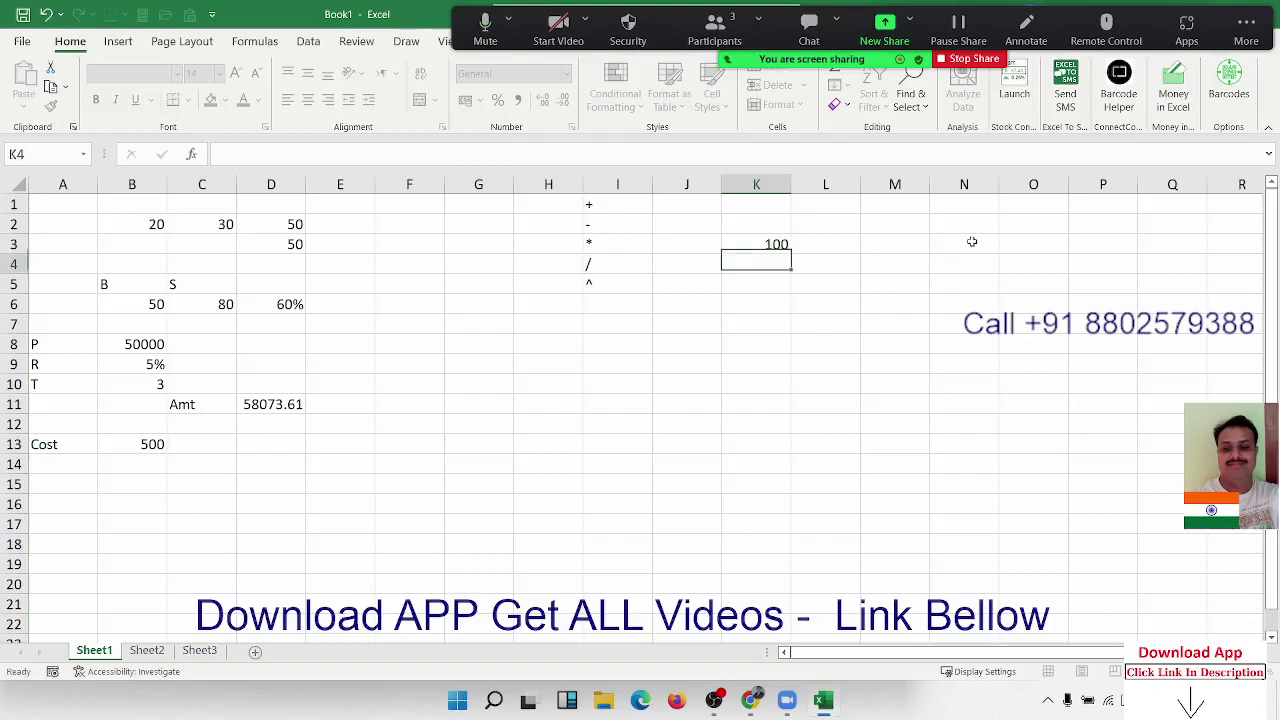
key("Up")
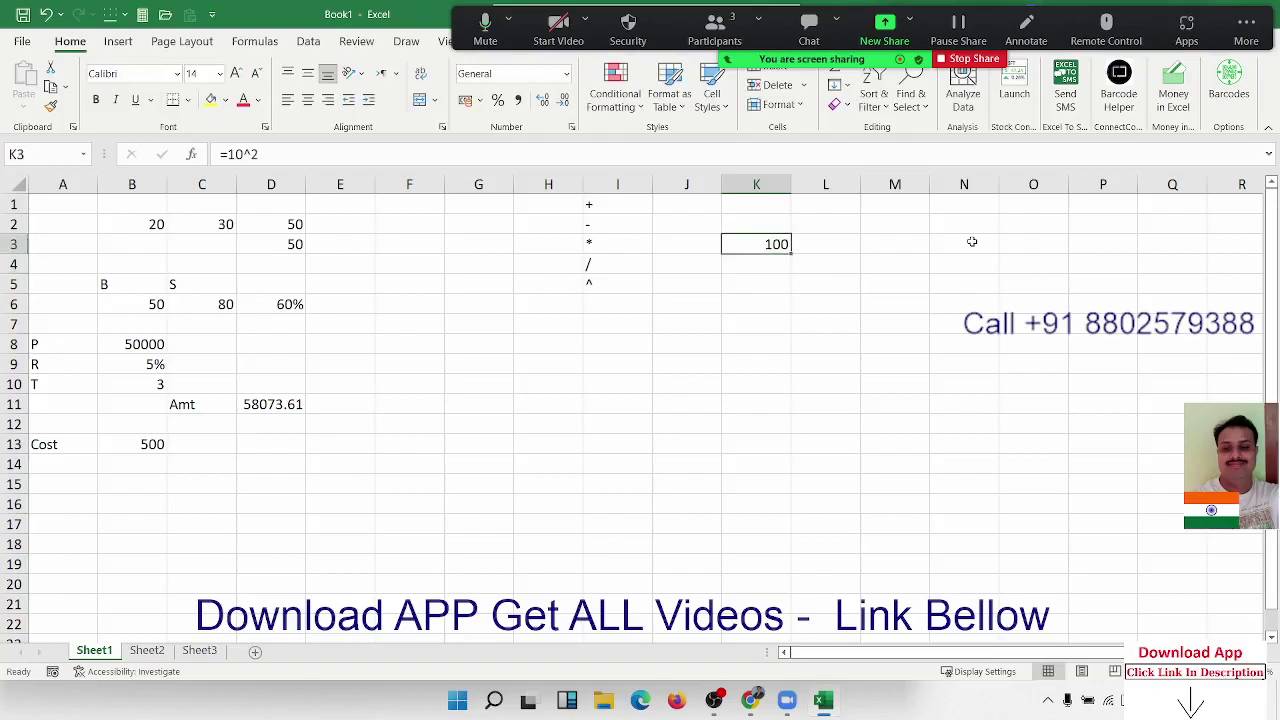
key("Down")
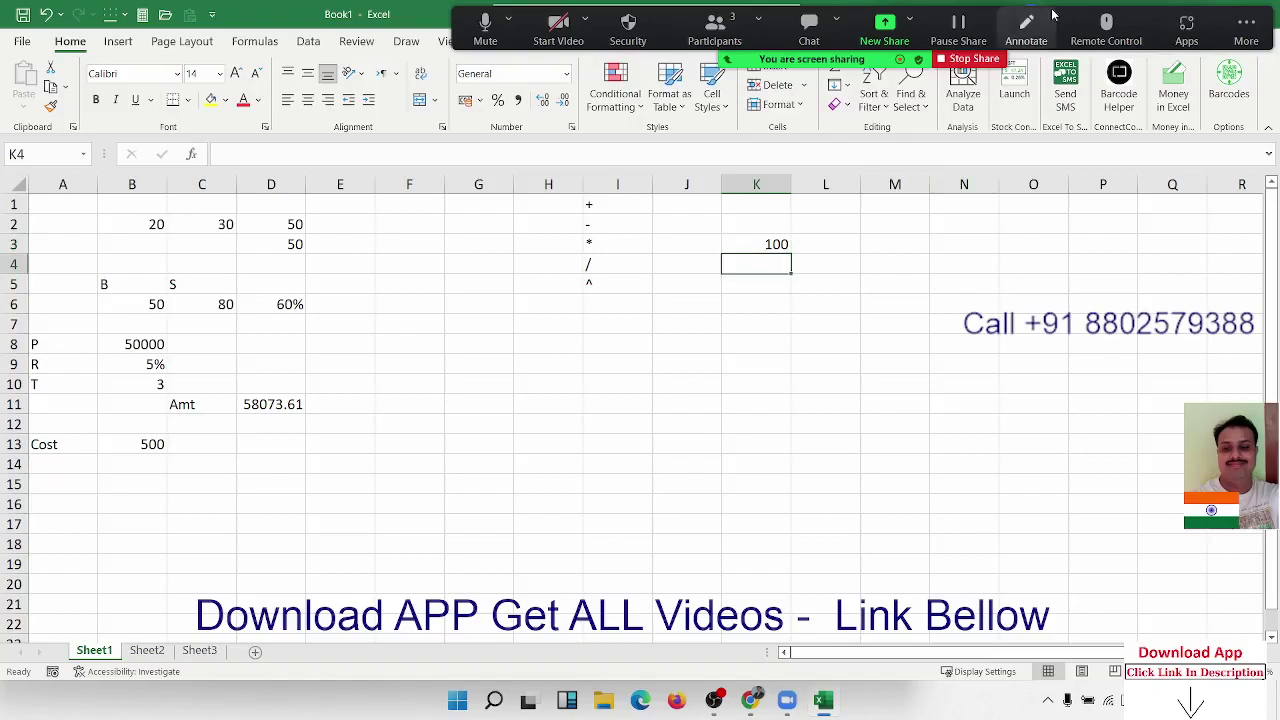
left_click(738, 34)
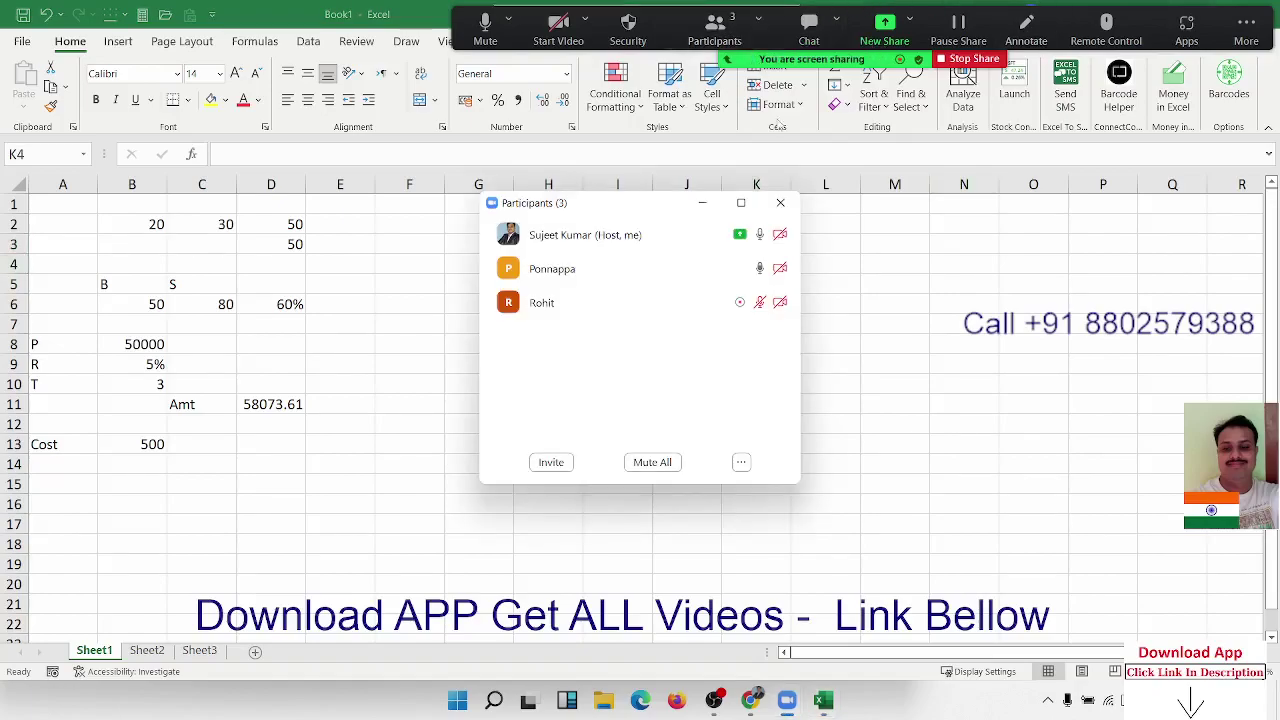
left_click(780, 202)
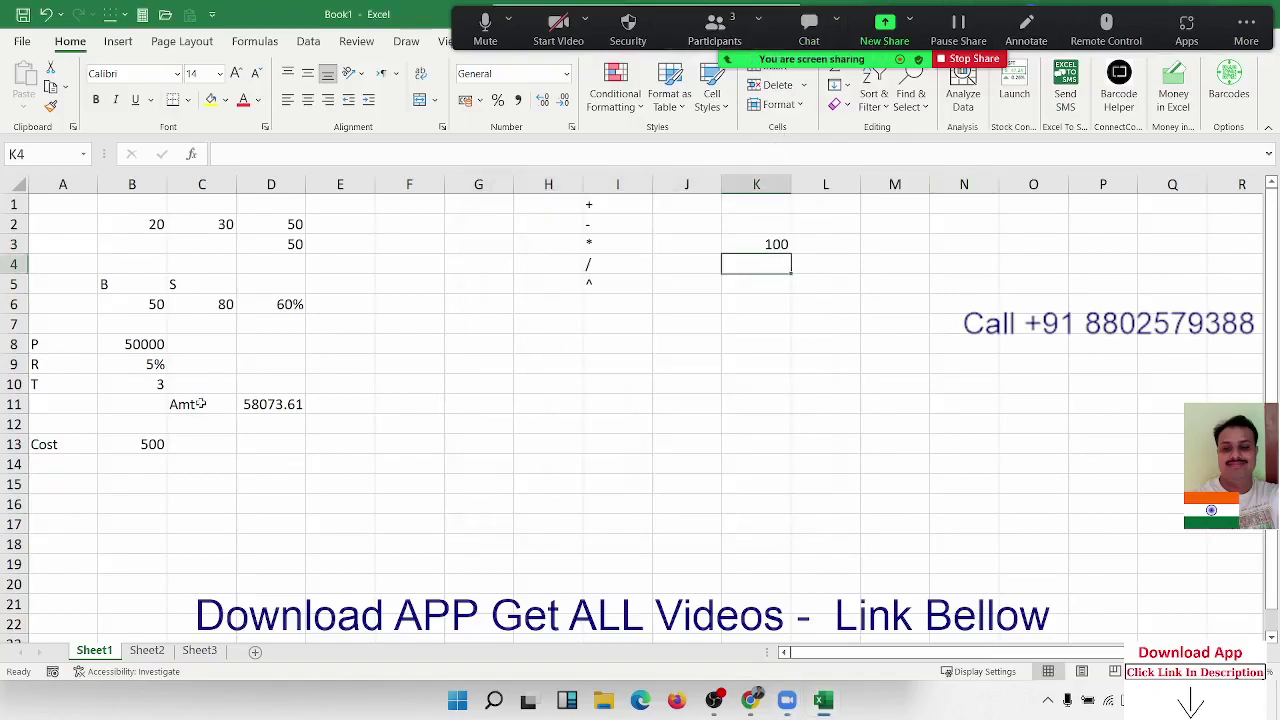
- Change the cost in B13 to 50
left_click(67, 450)
left_click(116, 443)
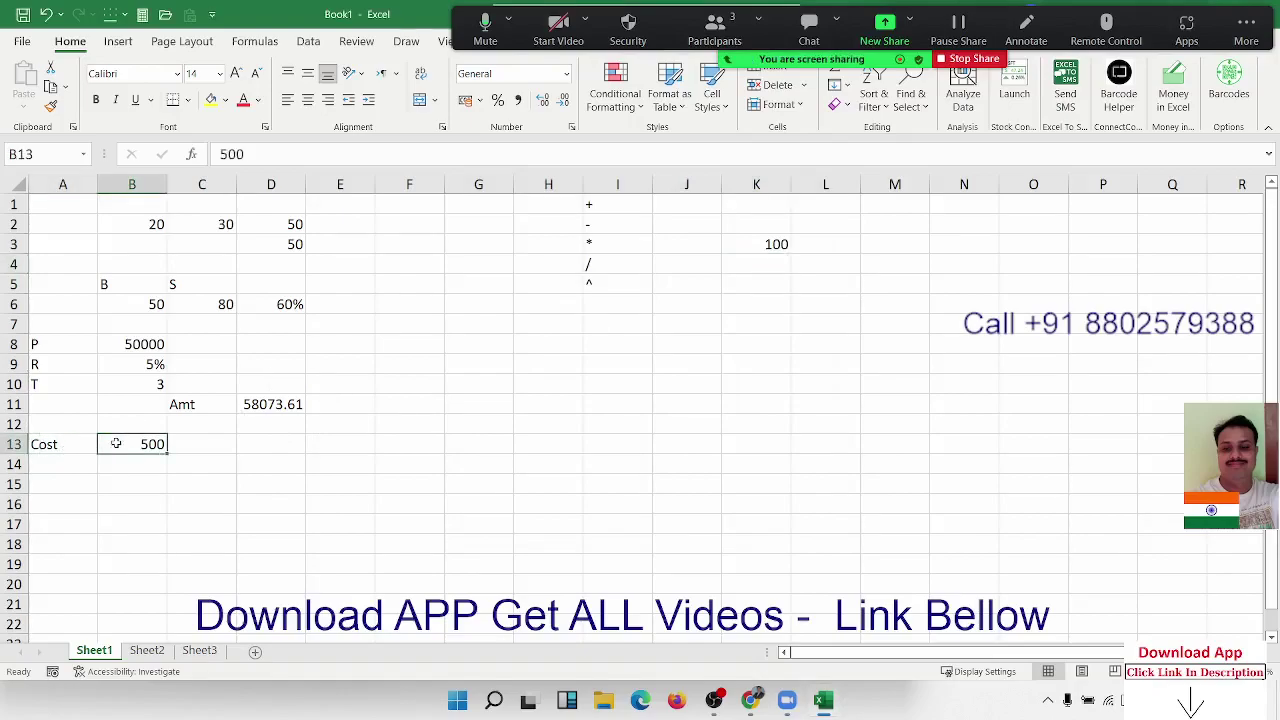
type("50")
key("Return")
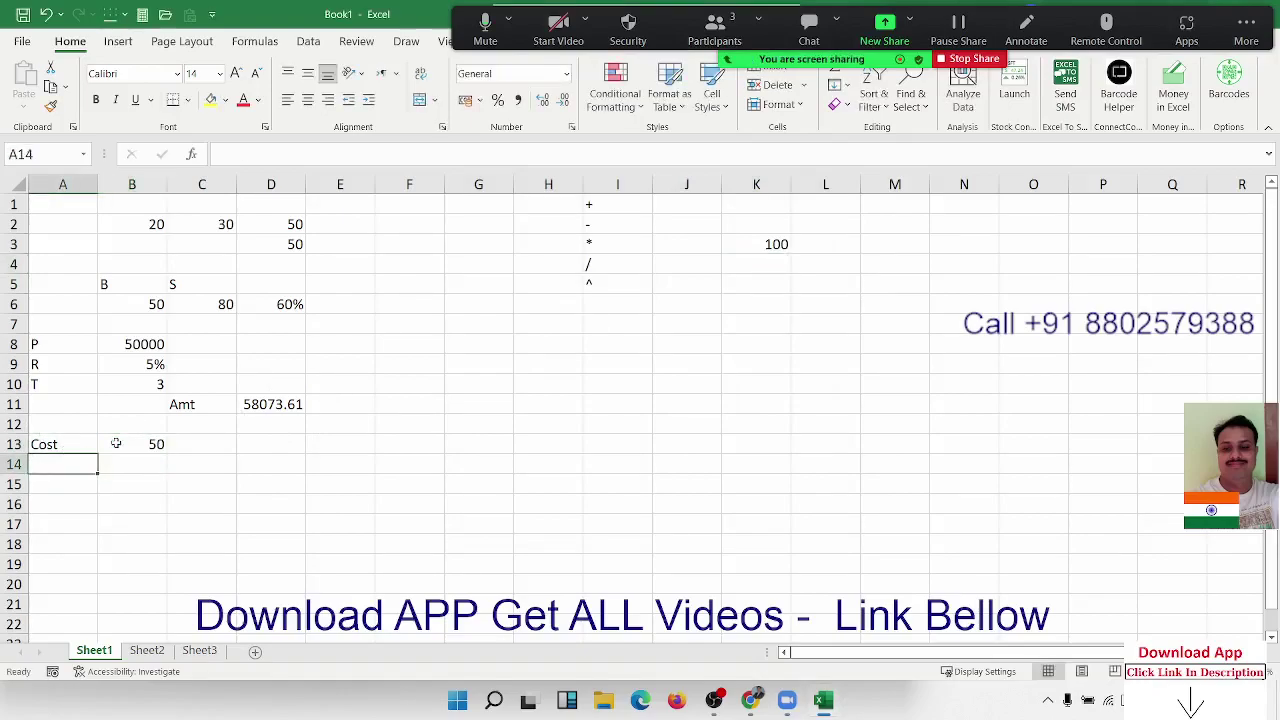
- Add an MRP label in A14 with a ? placeholder in B14
type("MR")
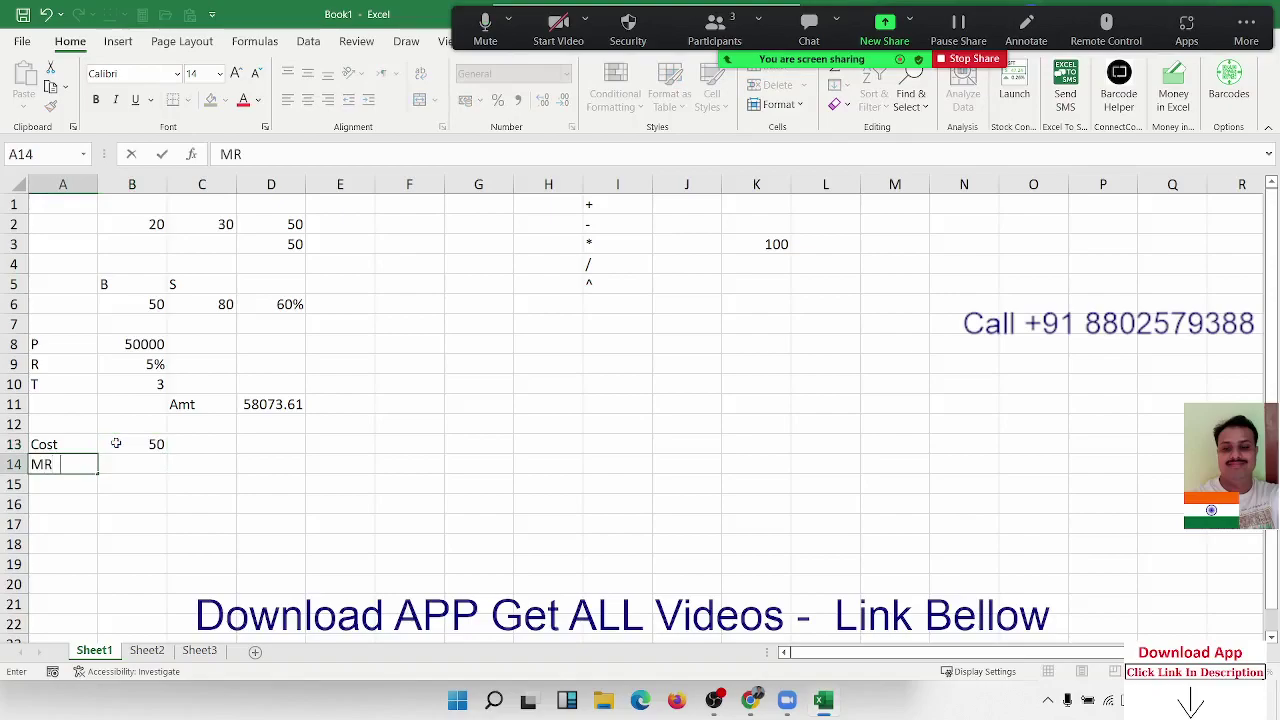
type("P")
key("Tab")
type("?")
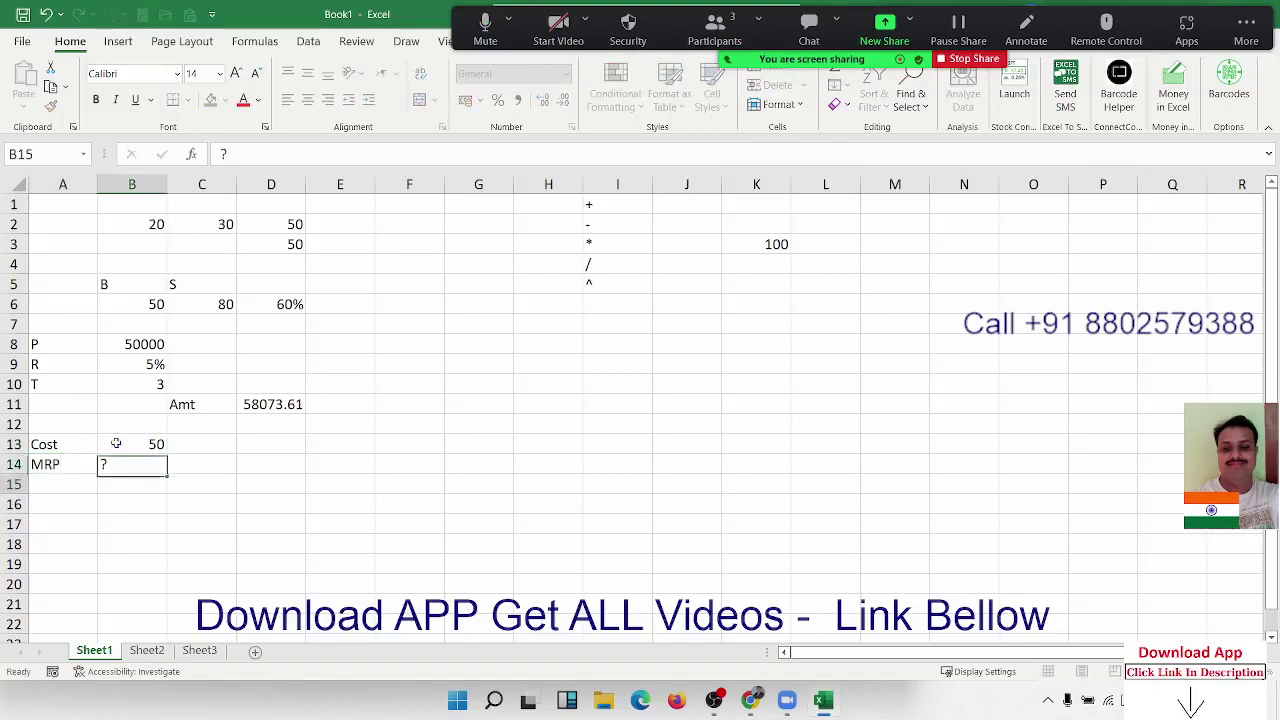
key("Return")
left_click(233, 464)
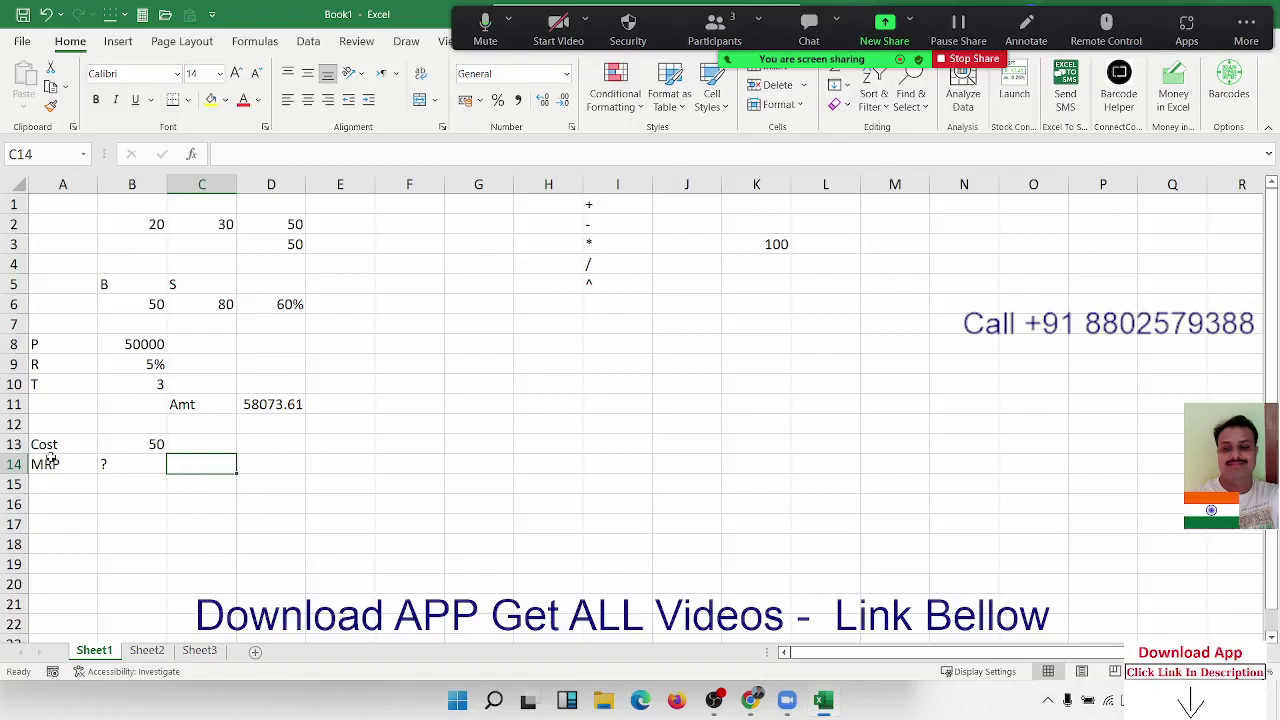
left_click_drag(68, 450, 120, 460)
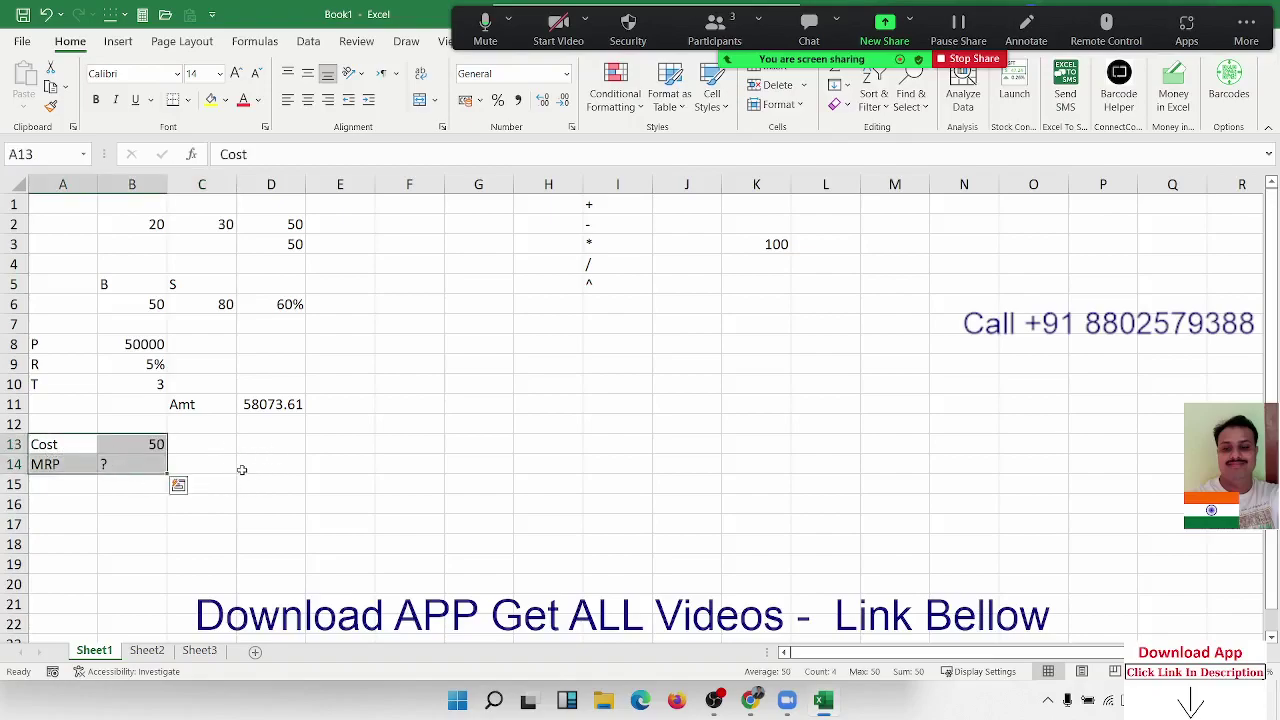
left_click(289, 474)
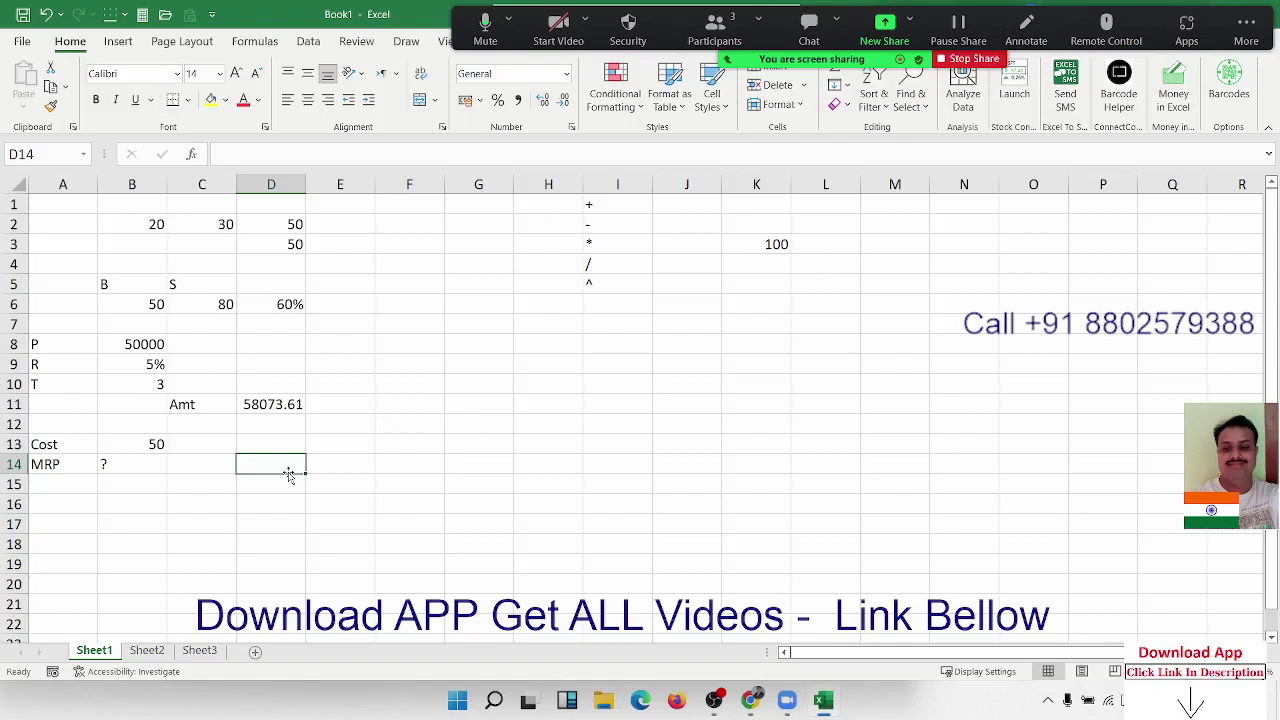
- Enter the 5% markup =B13*5% in D14 and the total =B13+D14 in D15
type("=")
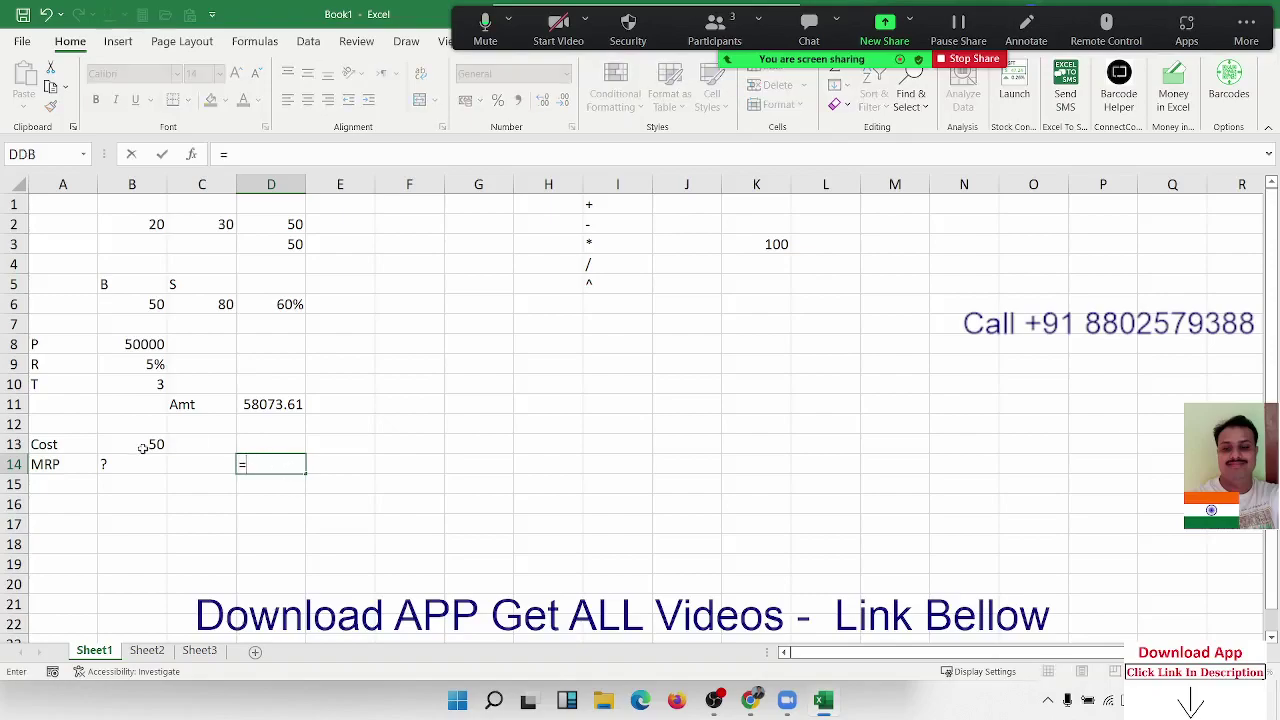
left_click(140, 445)
type("*5")
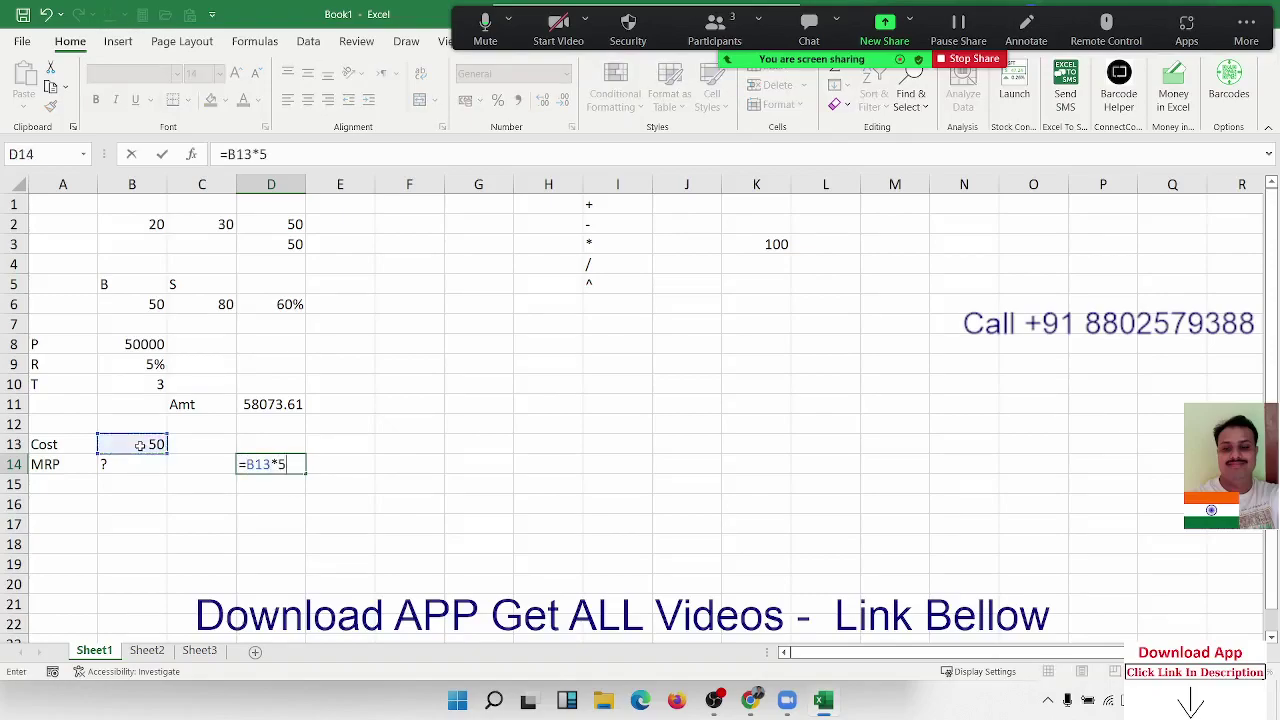
type("%")
key("Return")
type("=")
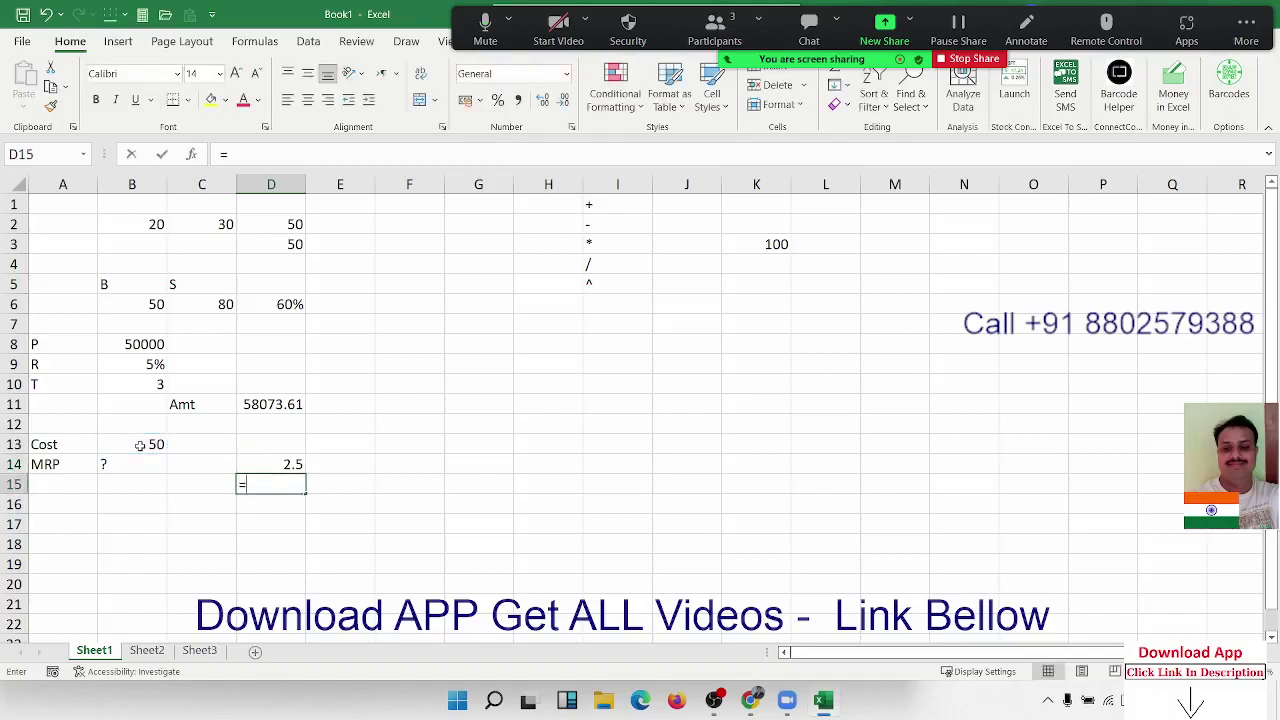
left_click(140, 445)
type("+")
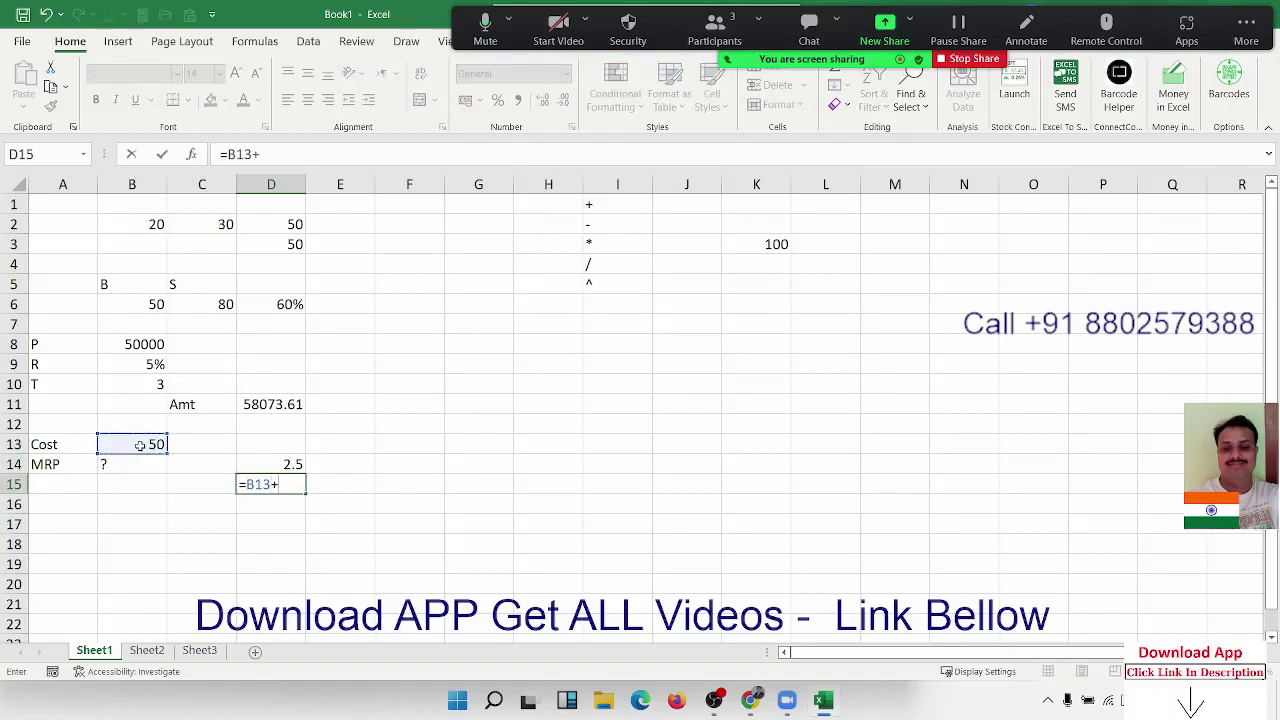
key("Up")
key("Return")
key("Up")
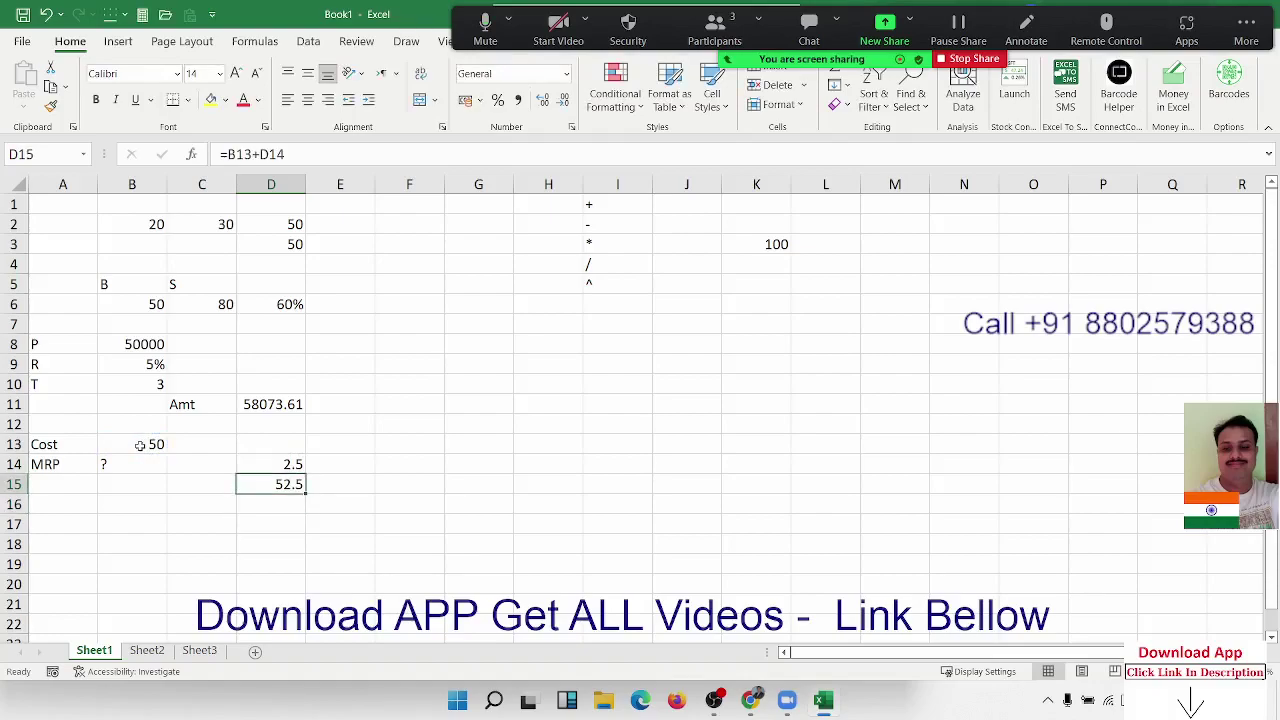
- Enter the 10% markup =D15*10% in E14 and the total =D15+E14 (57.75) in E15
key("Right")
key("Up")
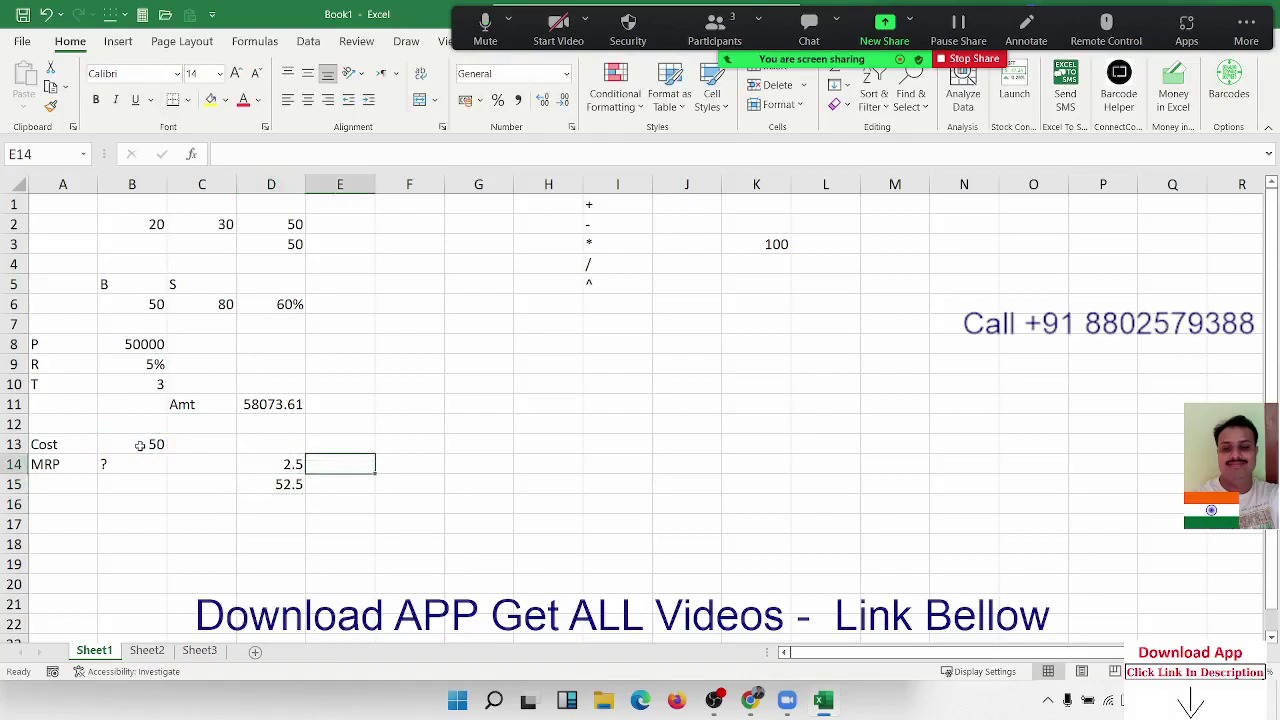
type("=")
key("Down")
key("Left")
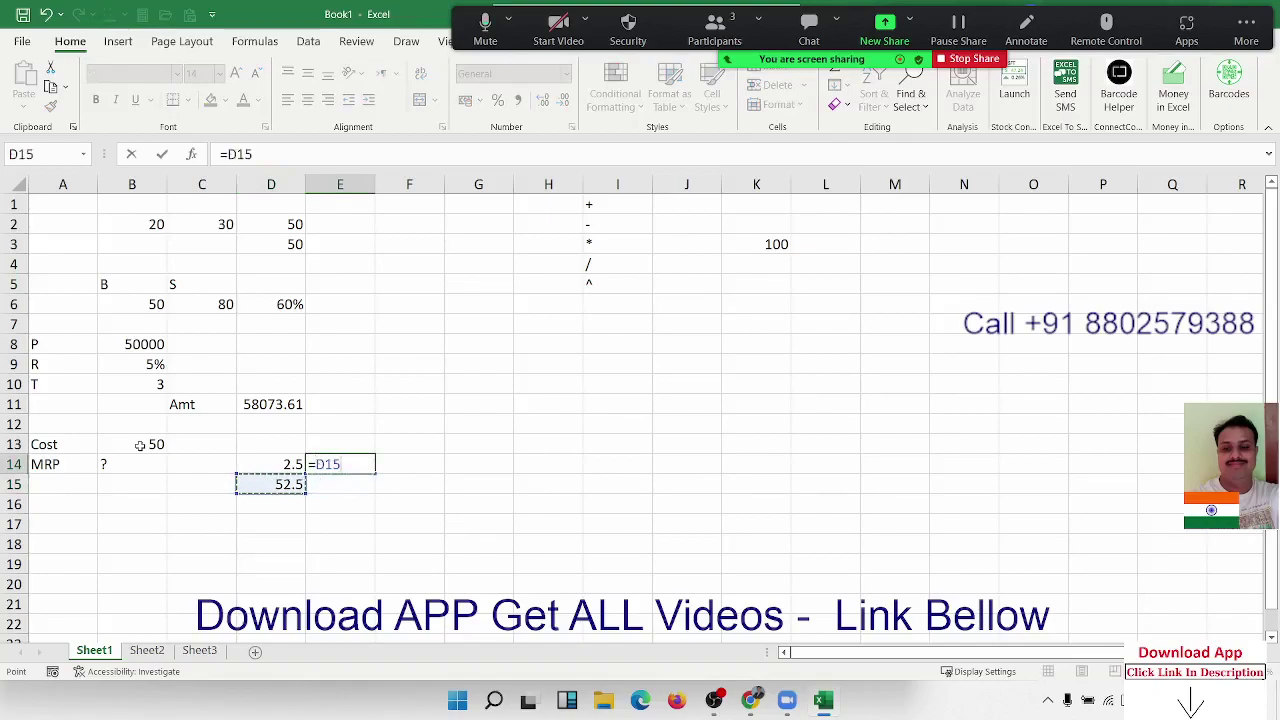
type("*10")
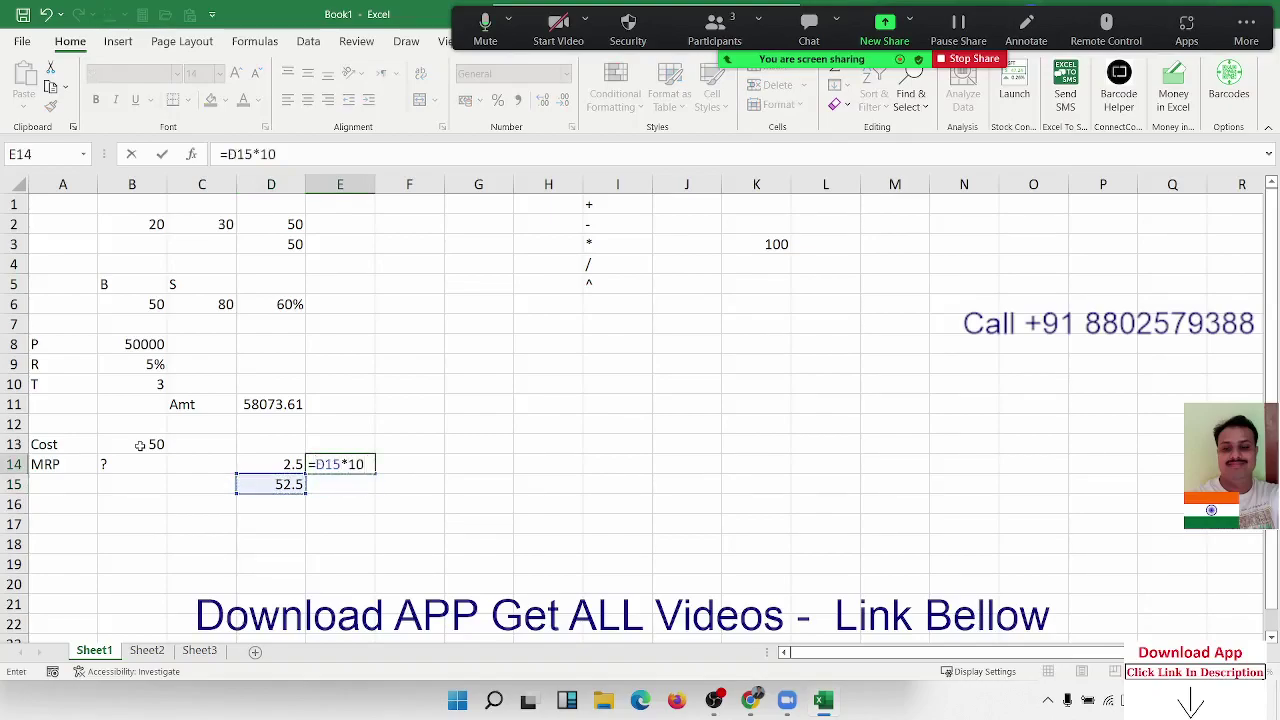
type("%")
key("Return")
type("=")
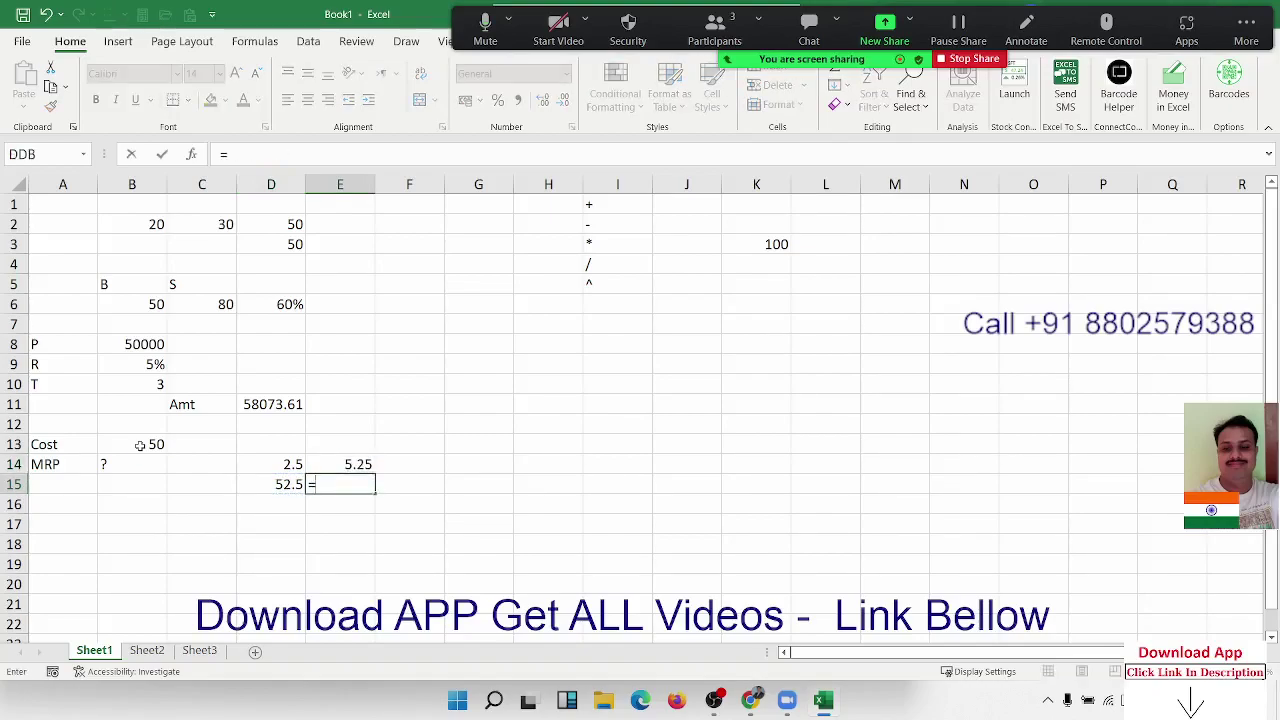
key("Left")
type("+")
key("Up")
key("Return")
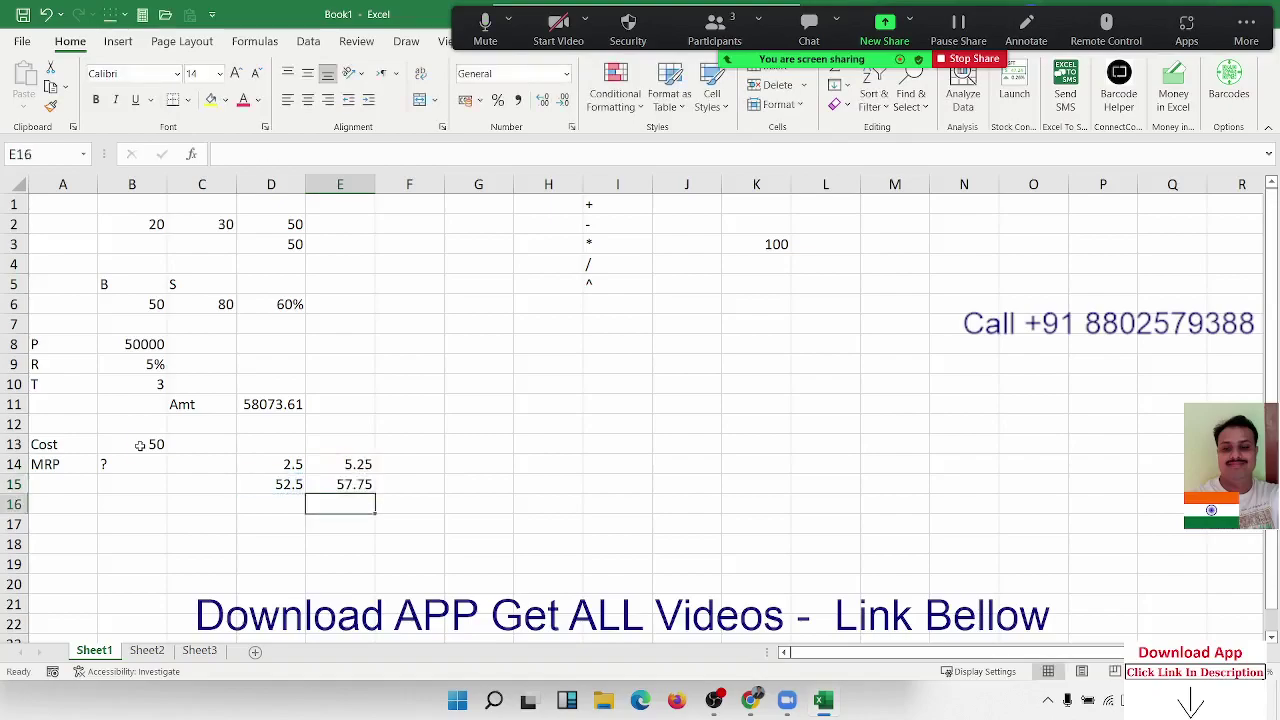
- Enter the 15% markup =E15*15% in F14 and the total =E15+F14 (66.4125) in F15
key("Up")
key("Up")
key("Right")
type("=")
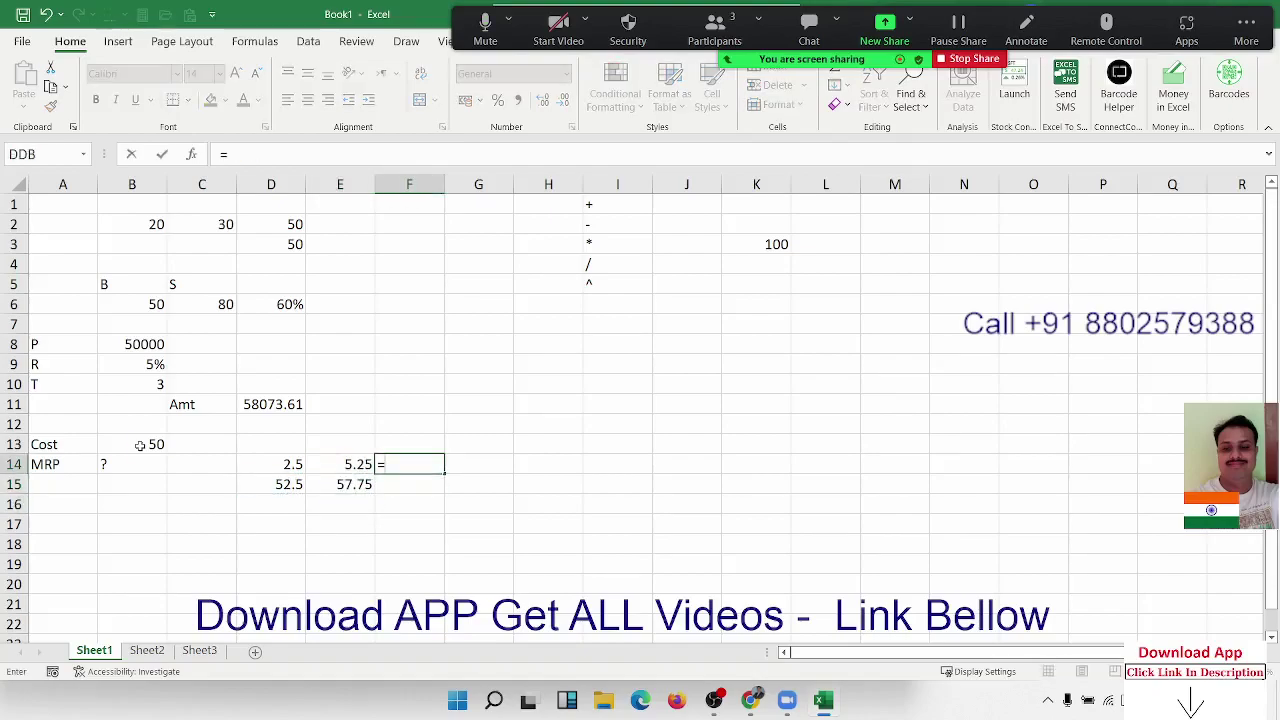
key("Down")
key("Left")
type("*2")
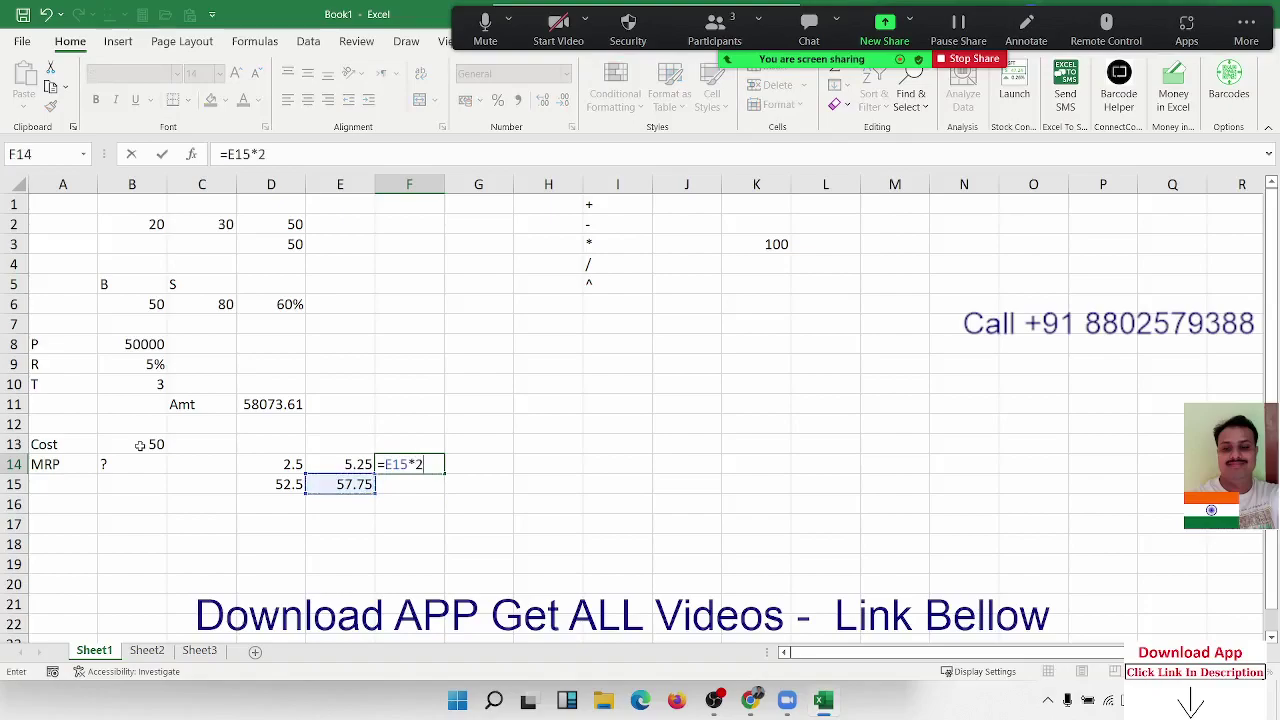
key("BackSpace")
type("15")
type("%")
key("Return")
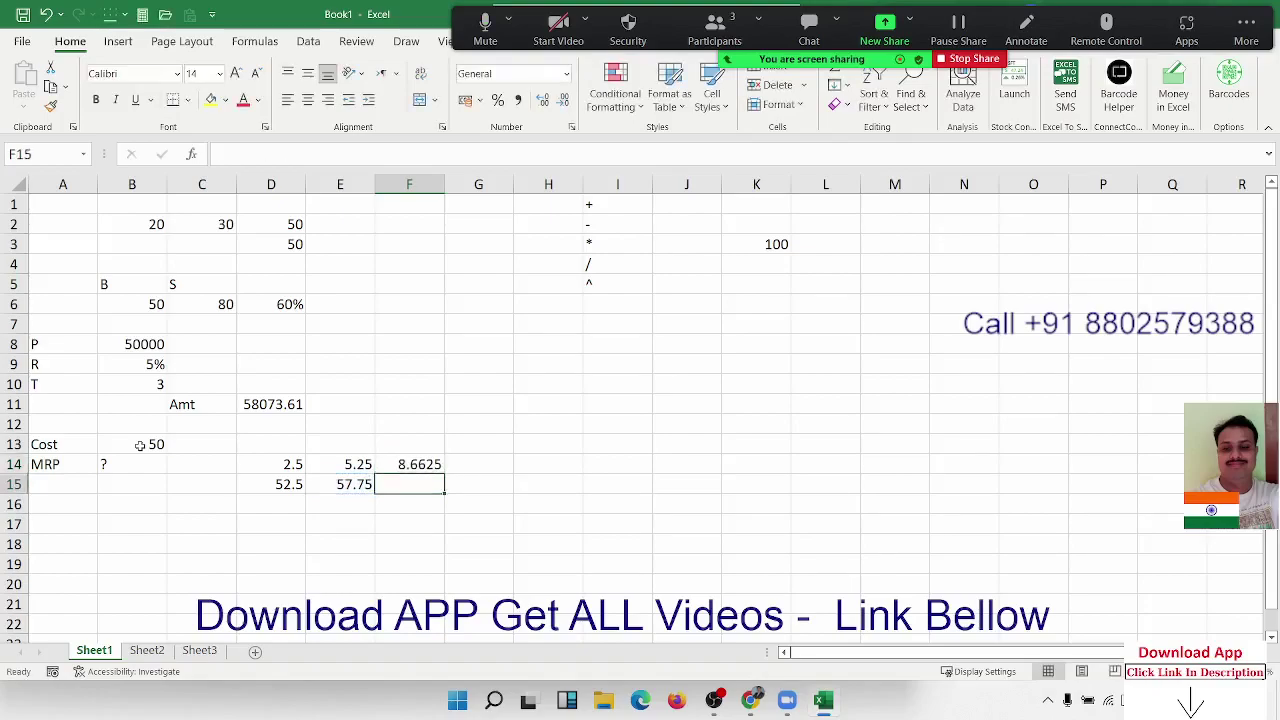
type("=")
key("Left")
type("+")
key("Up")
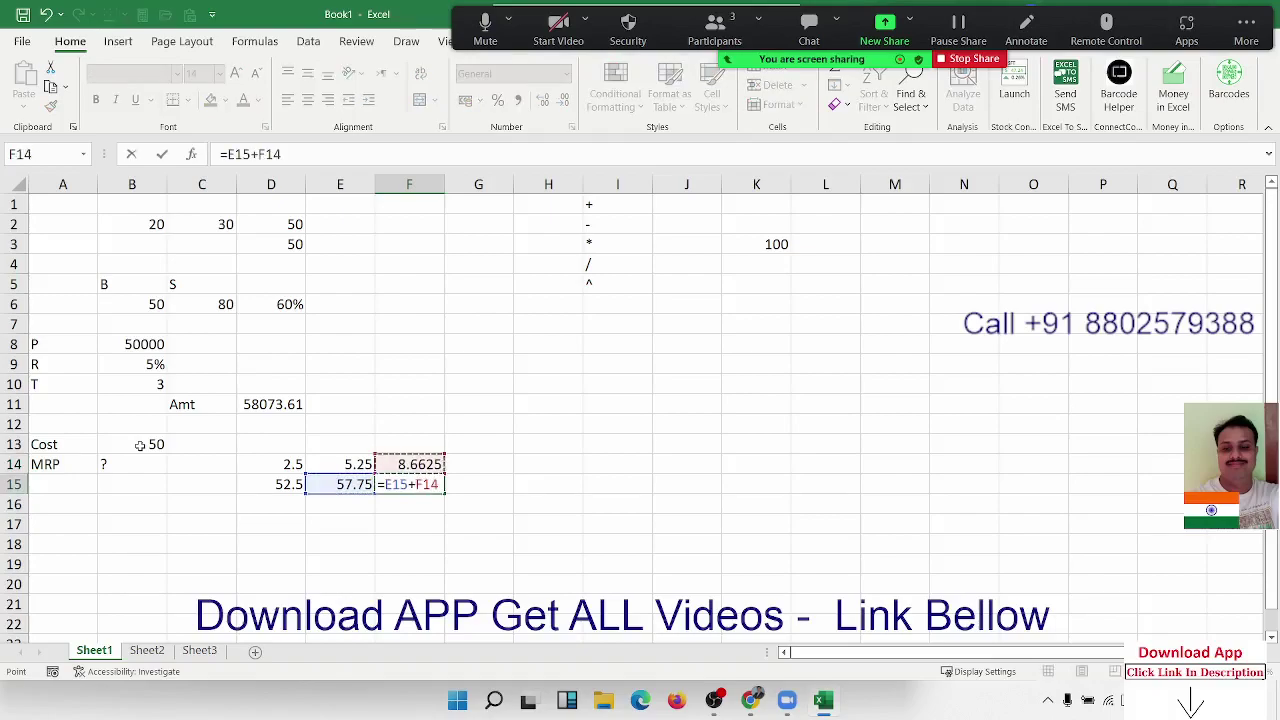
key("Return")
- Enter the 20% markup =F15*20% in G14 and the total =F15+G14 (79.695) in G15
key("Up")
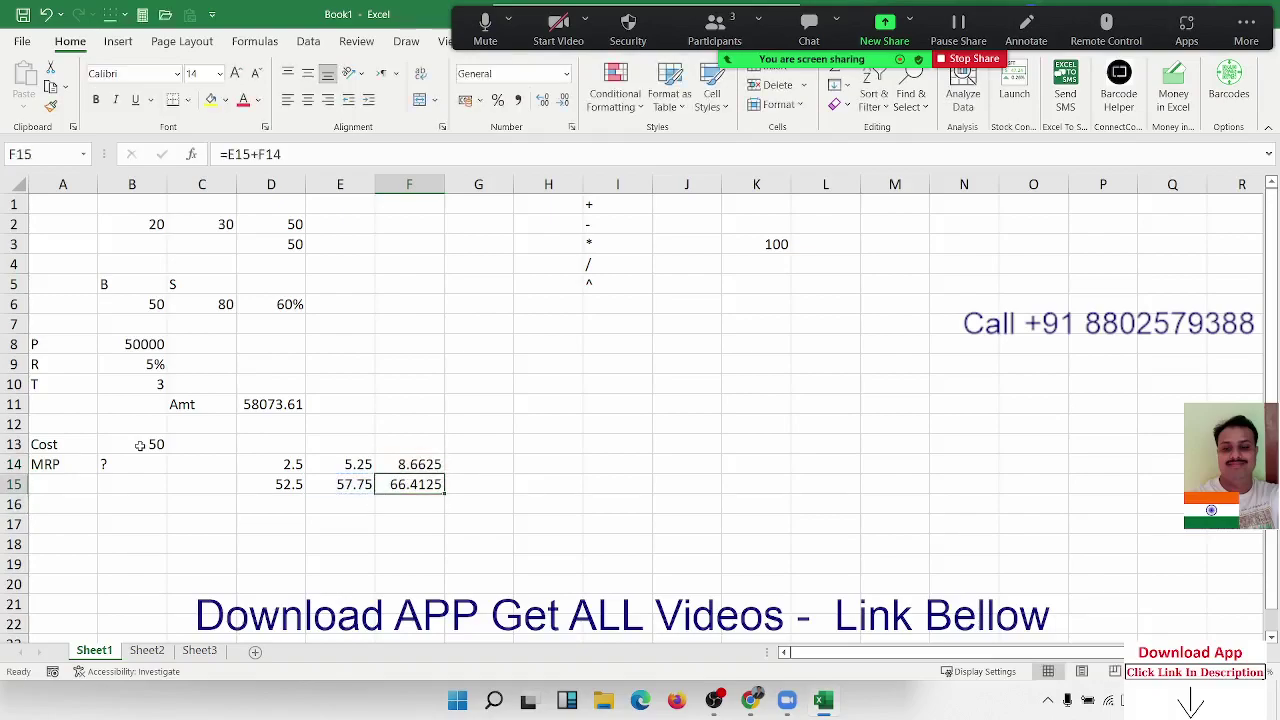
key("Up")
key("Right")
type("=")
key("Down")
key("Left")
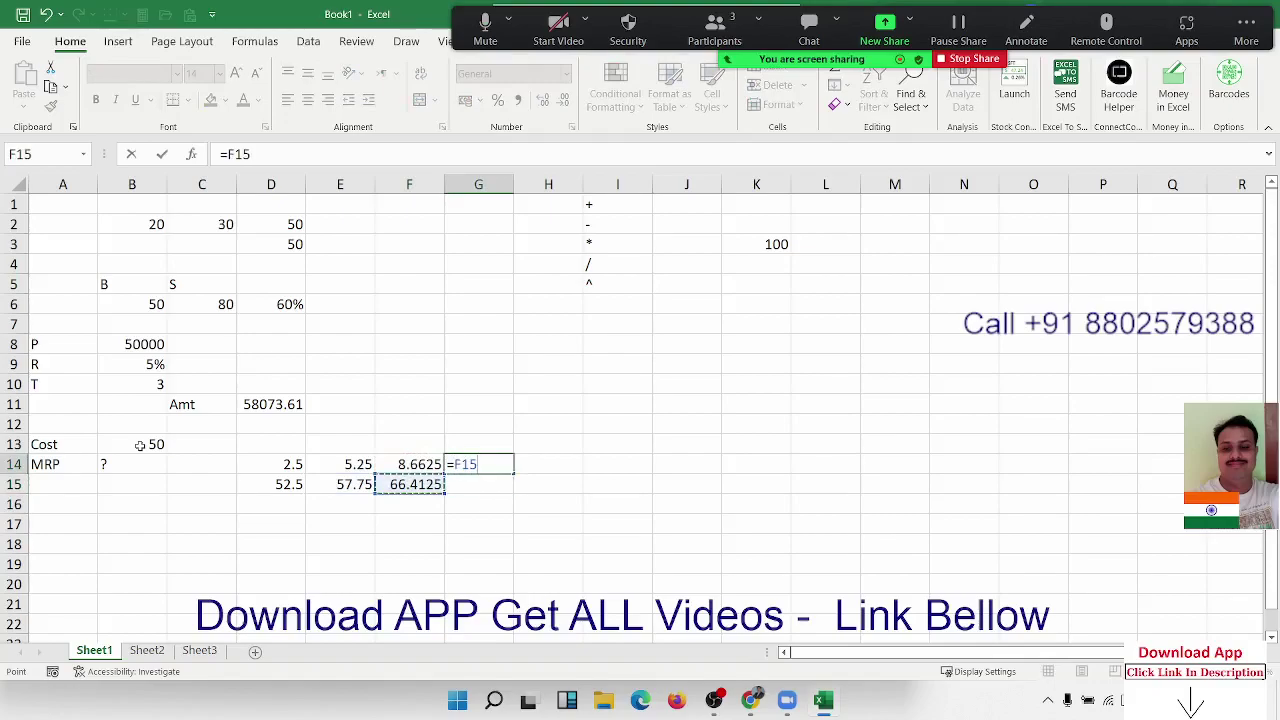
type("*")
type("20")
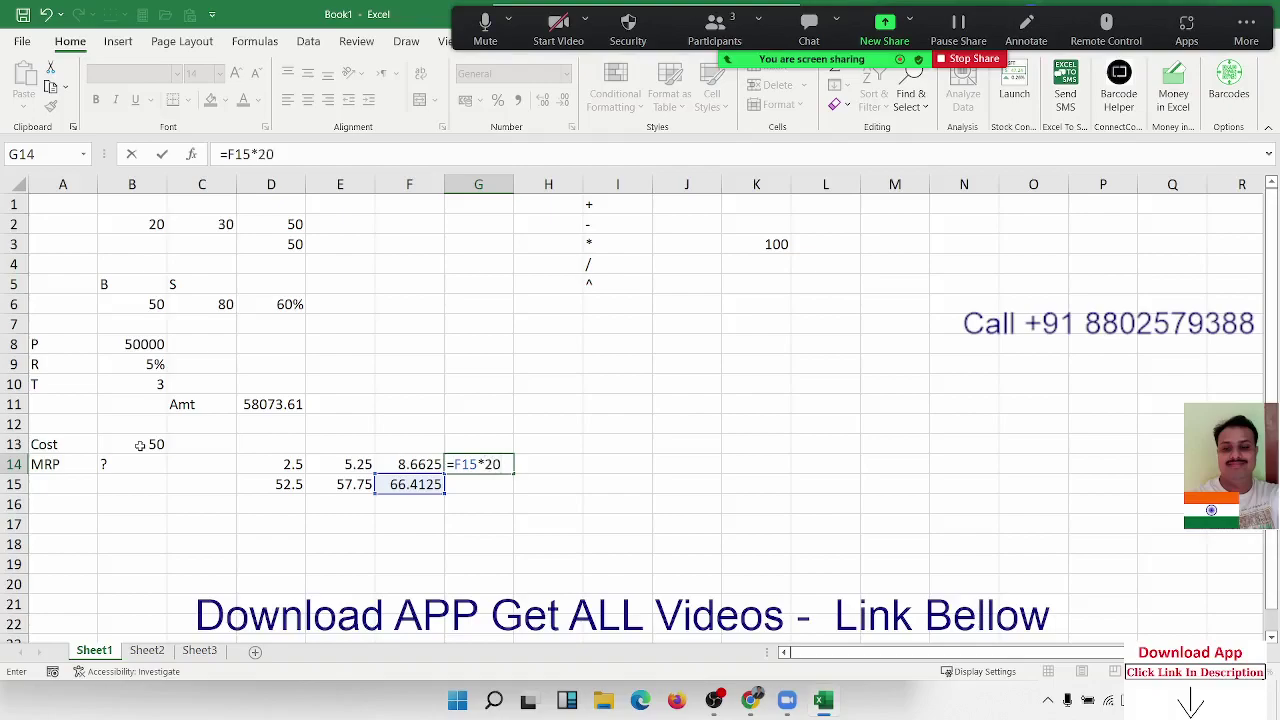
type("%")
key("Return")
type("=")
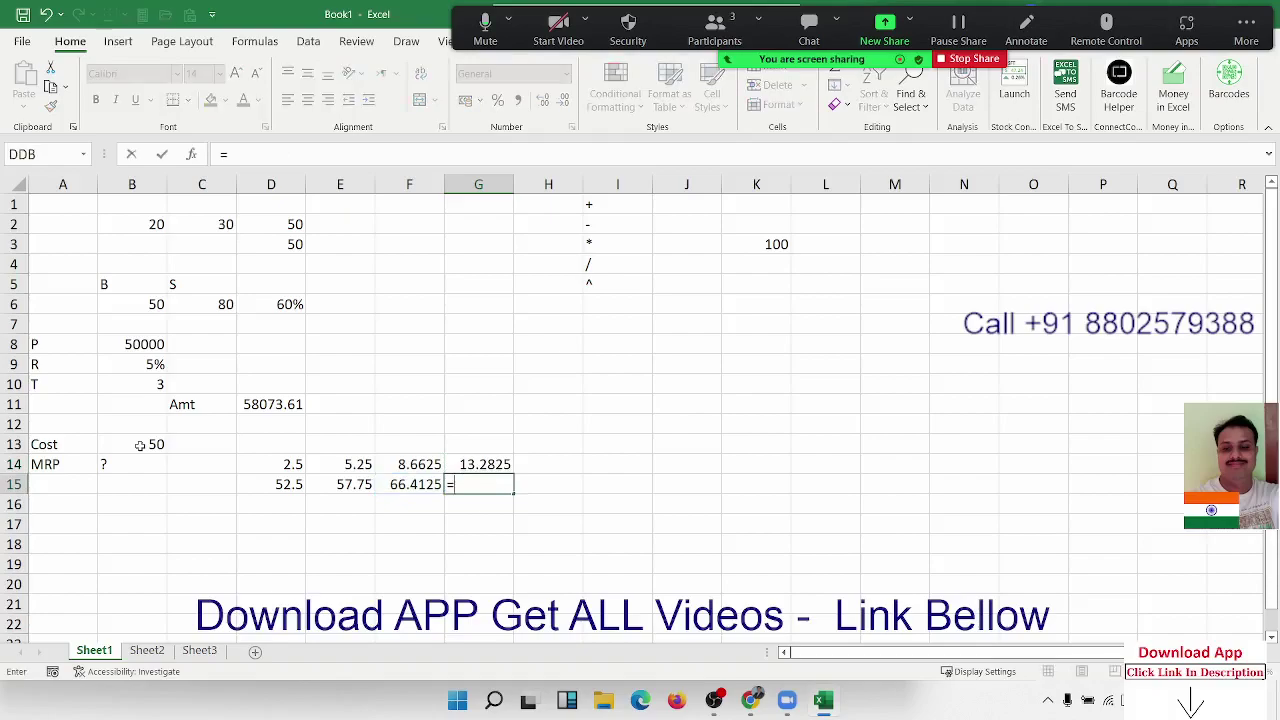
key("Left")
type("+")
key("Up")
key("Return")
- Select the D14:G15 markup calculation block
key("Up")
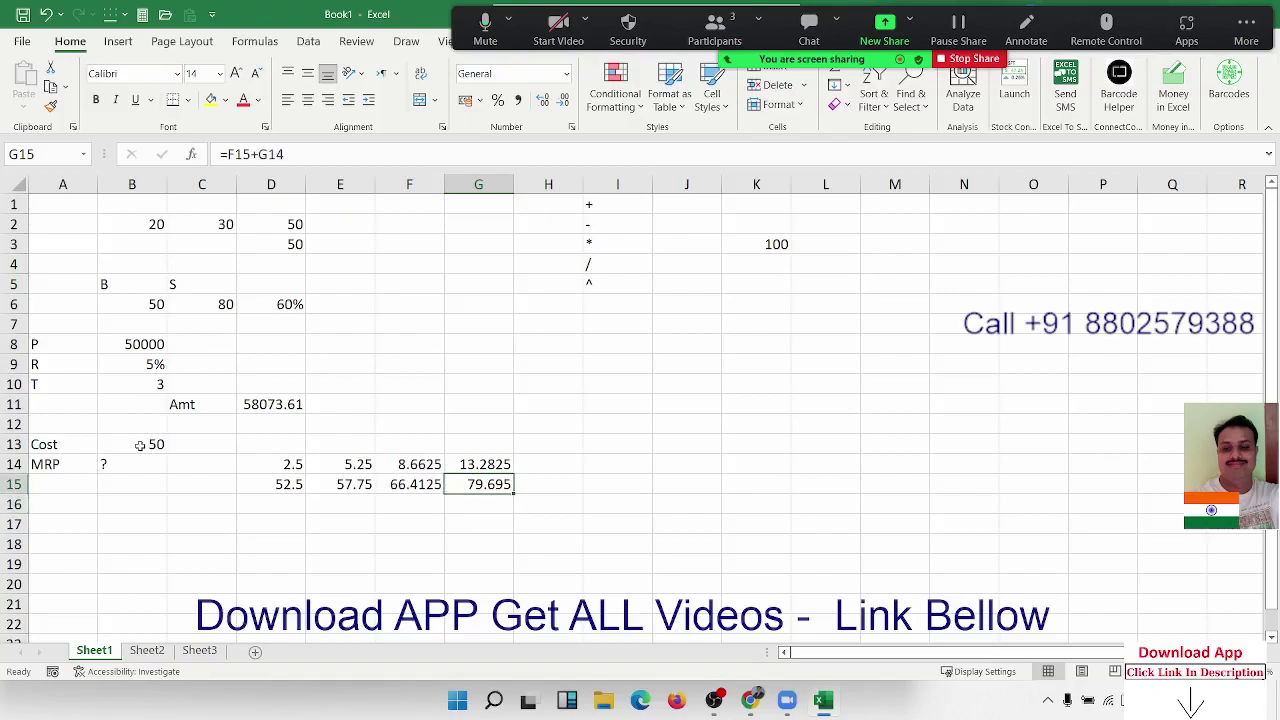
key("shift+Left")
key("shift+Left")
key("shift+Up")
key("shift+Left")
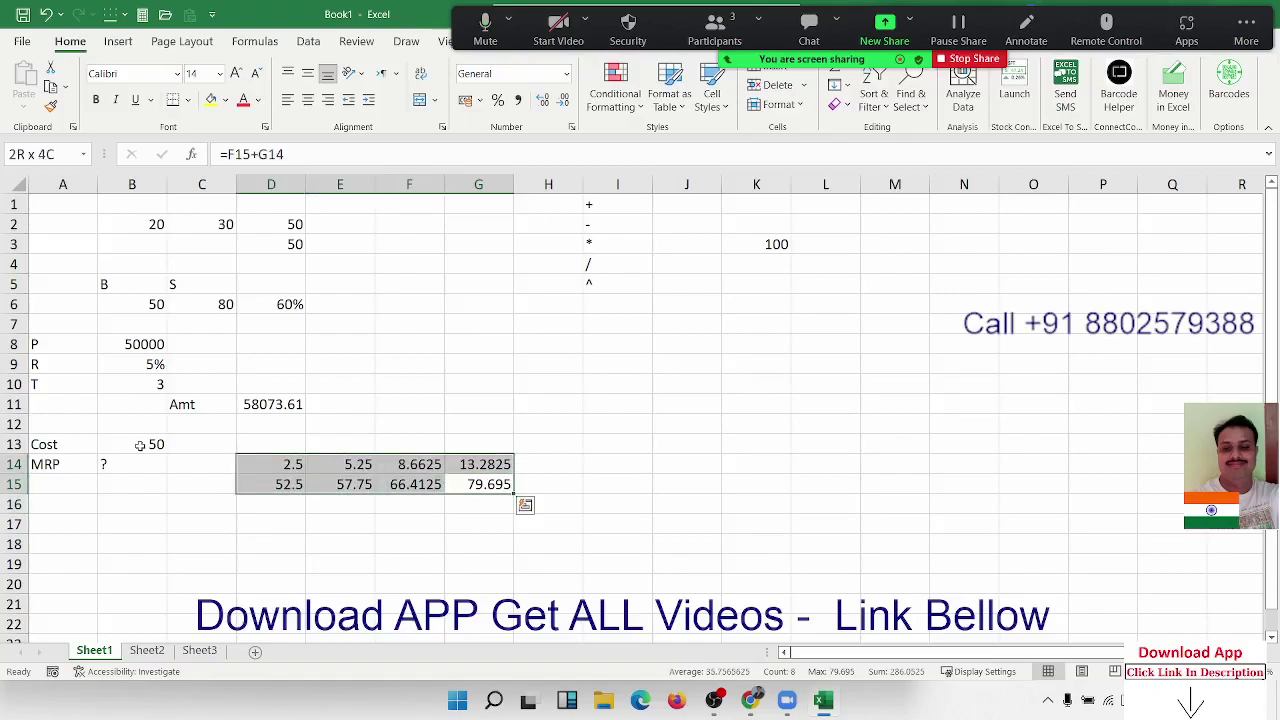
- Rewrite D15 as =B13+(B13*5%) and clear the 5% value from D14
key("Left")
key("Left")
key("Left")
key("Left")
key("Left")
key("Up")
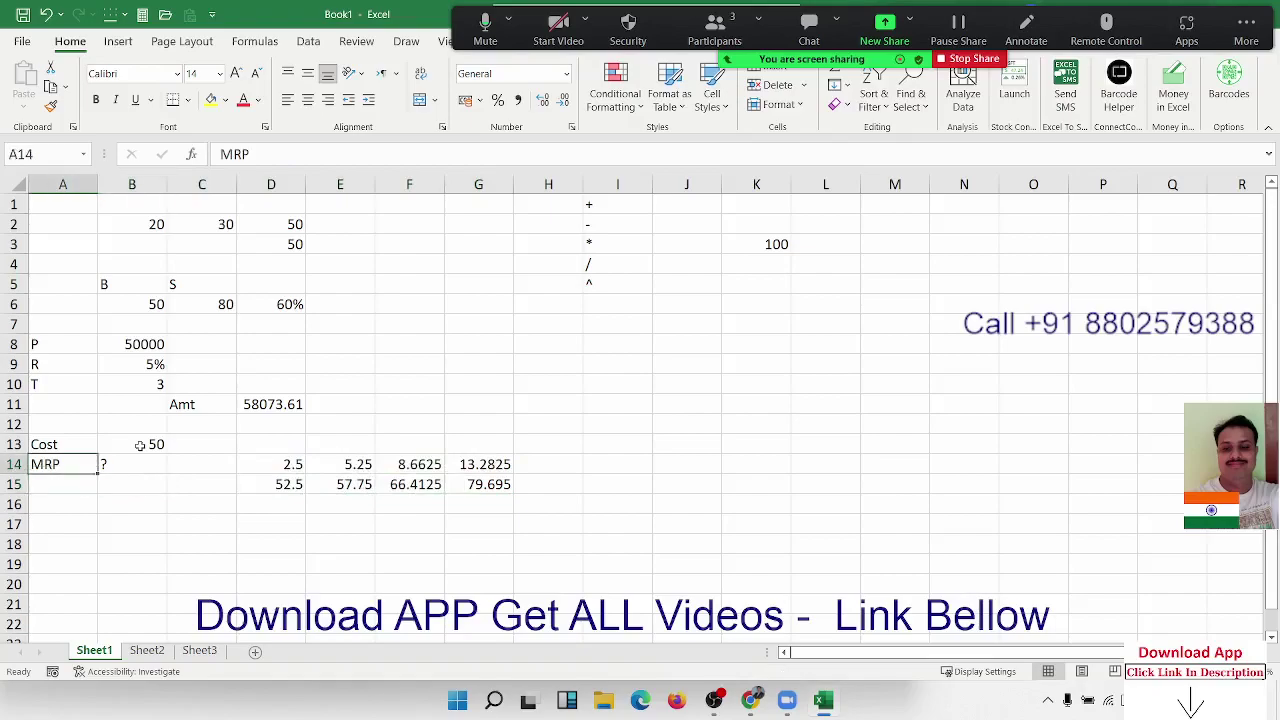
left_click(249, 458)
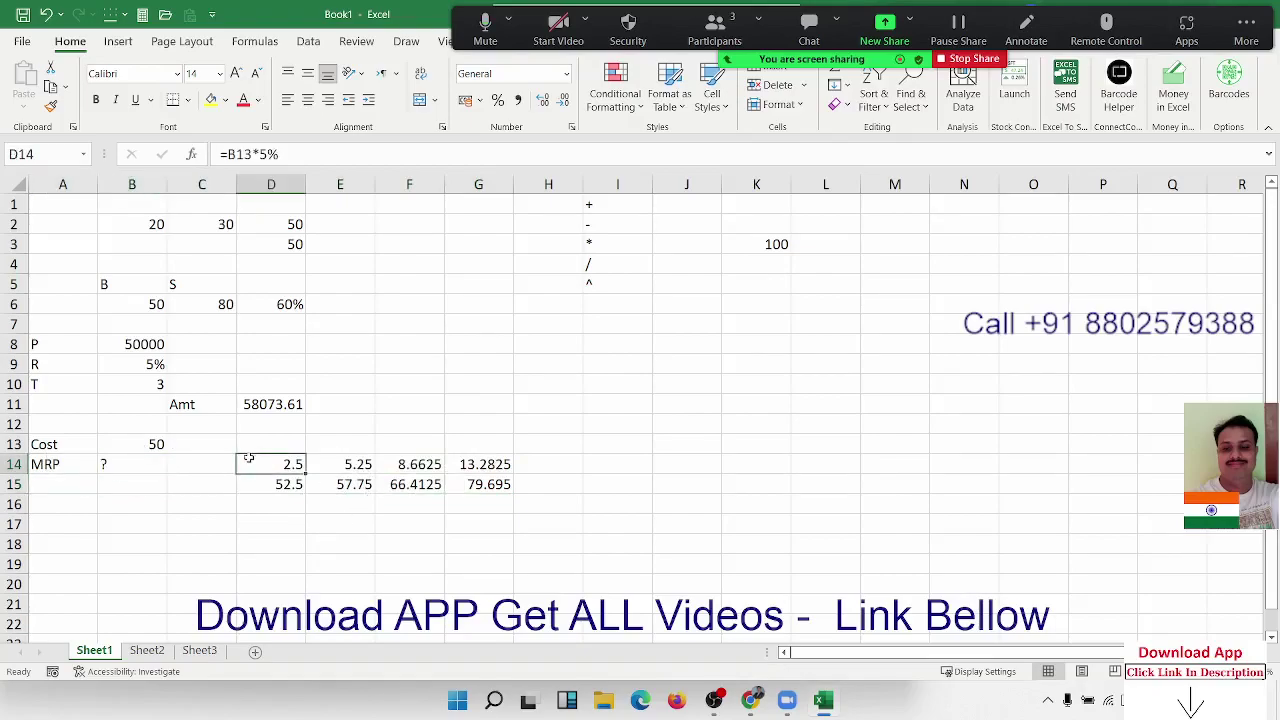
left_click_drag(228, 154, 278, 154)
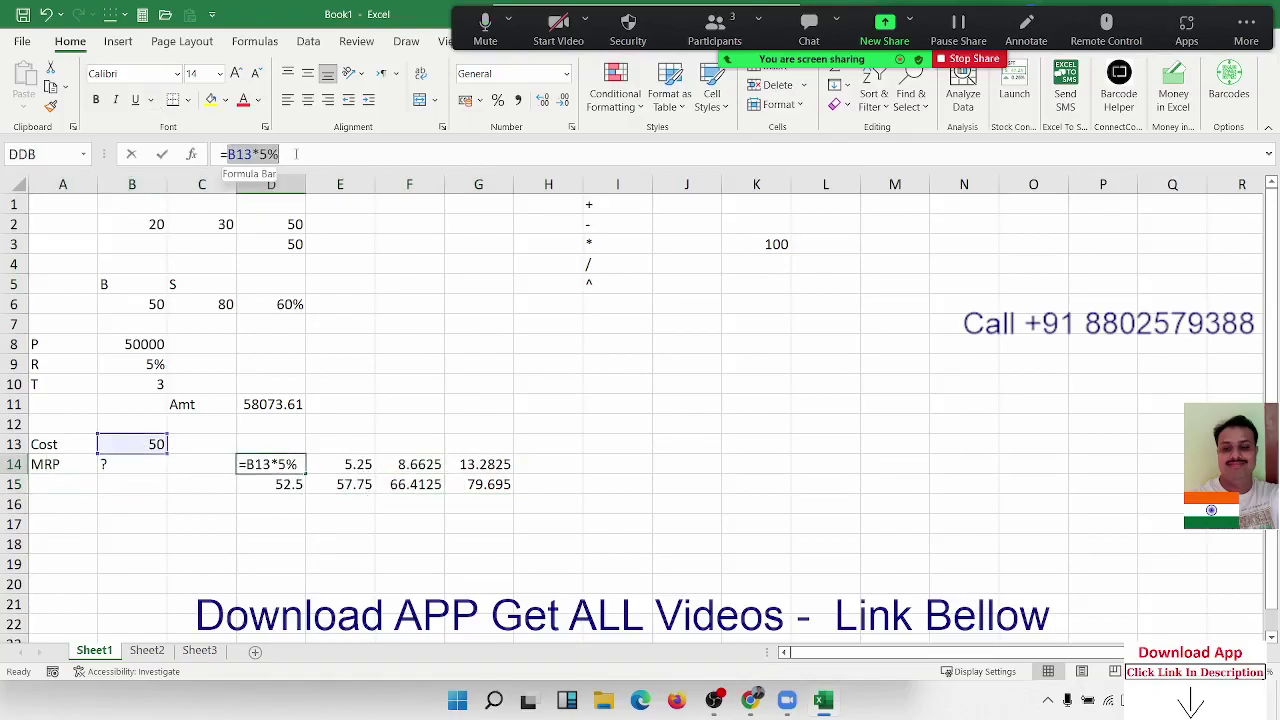
key("Return")
double_click(299, 483)
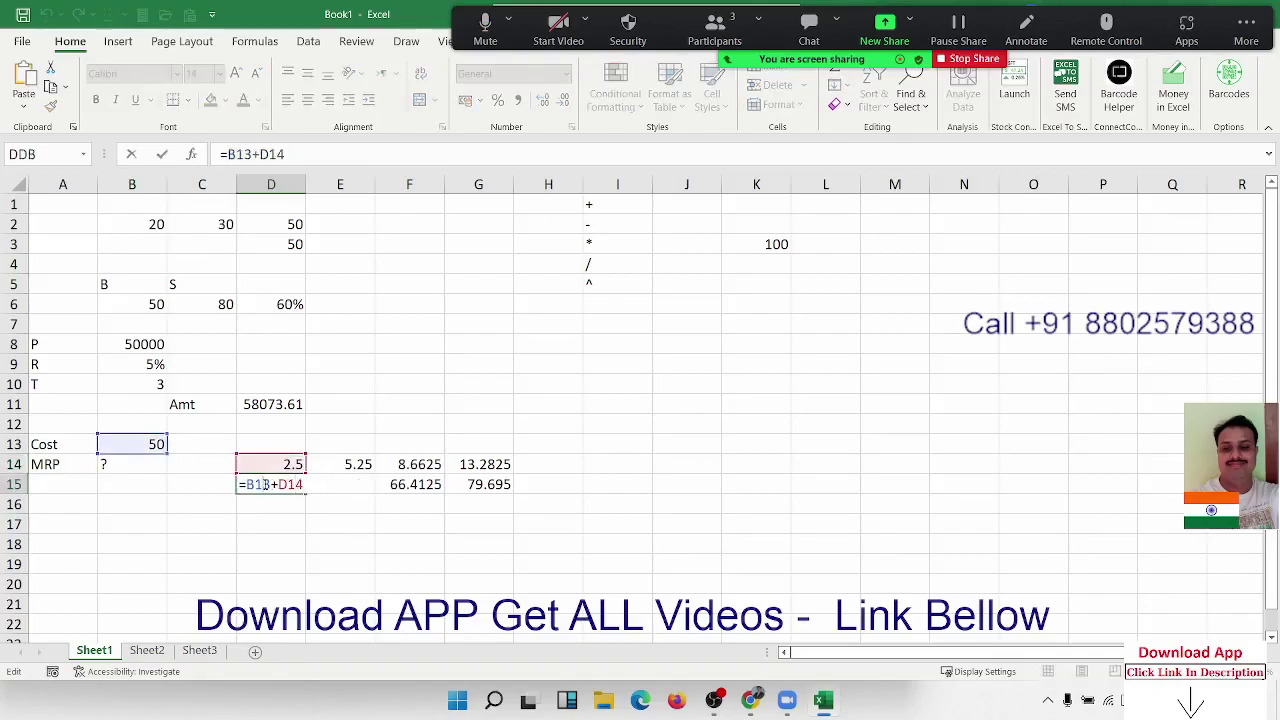
double_click(280, 484)
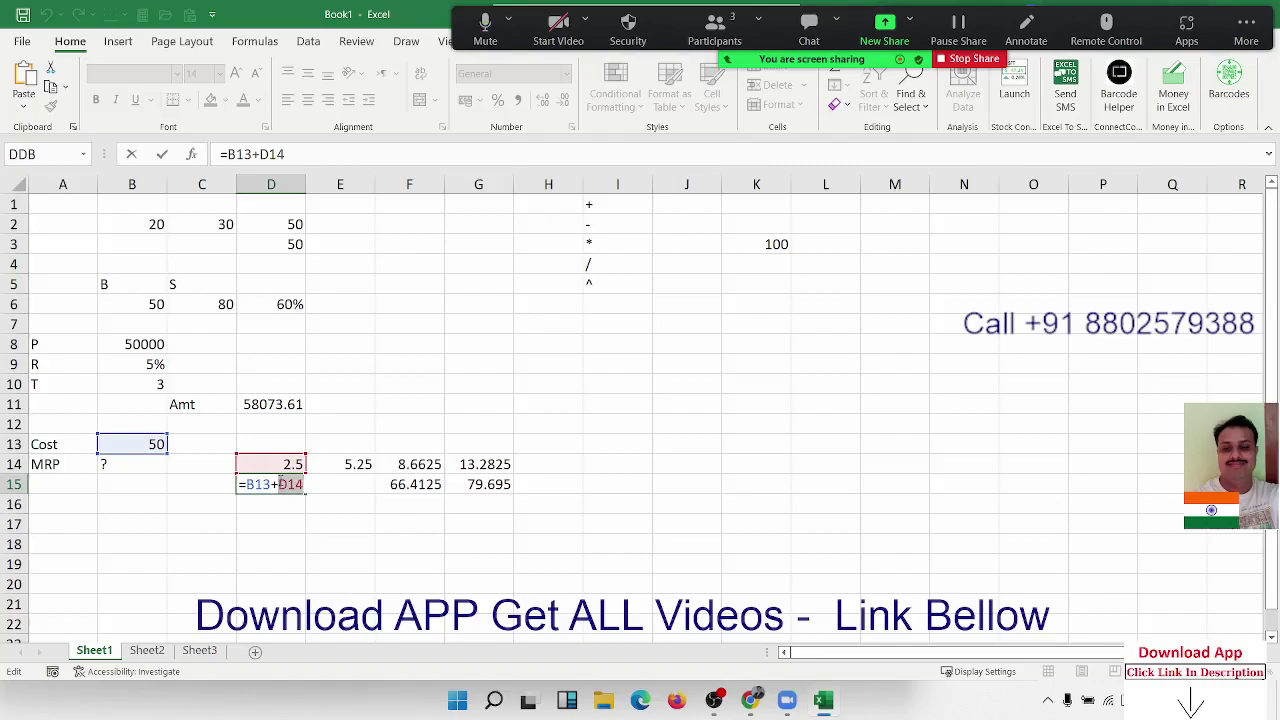
type("(")
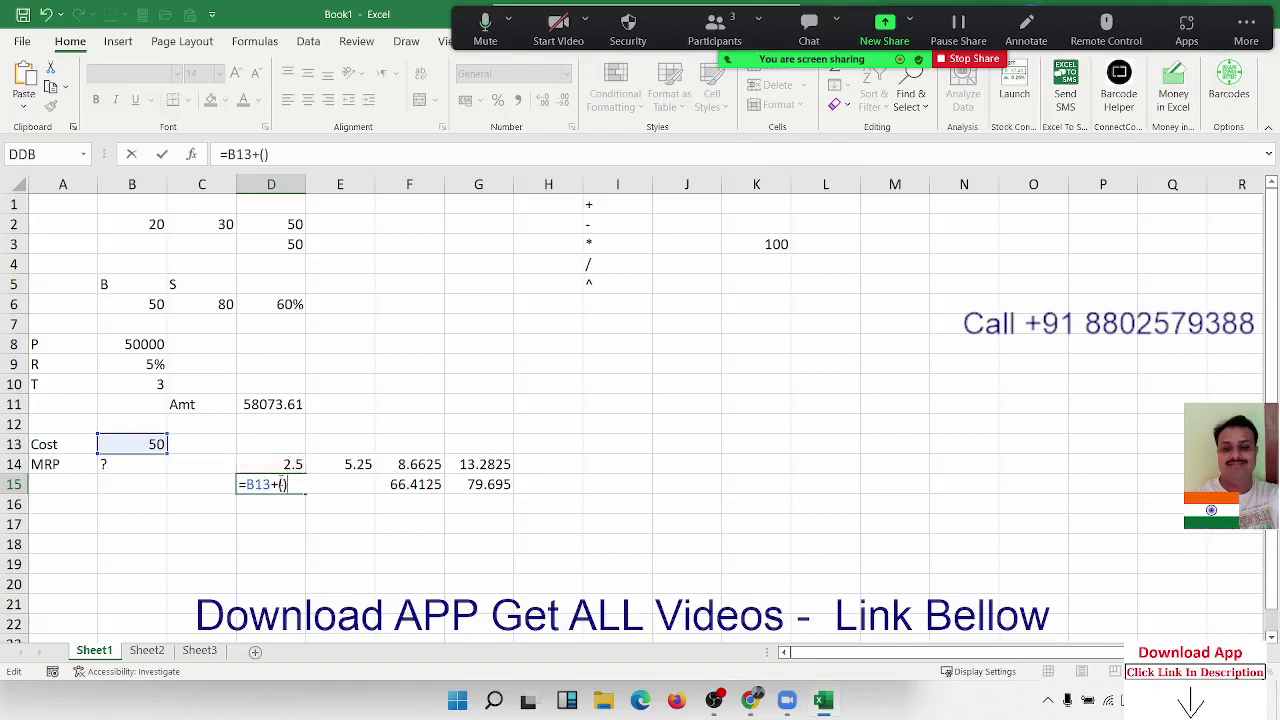
type("B13*5%")
key("Return")
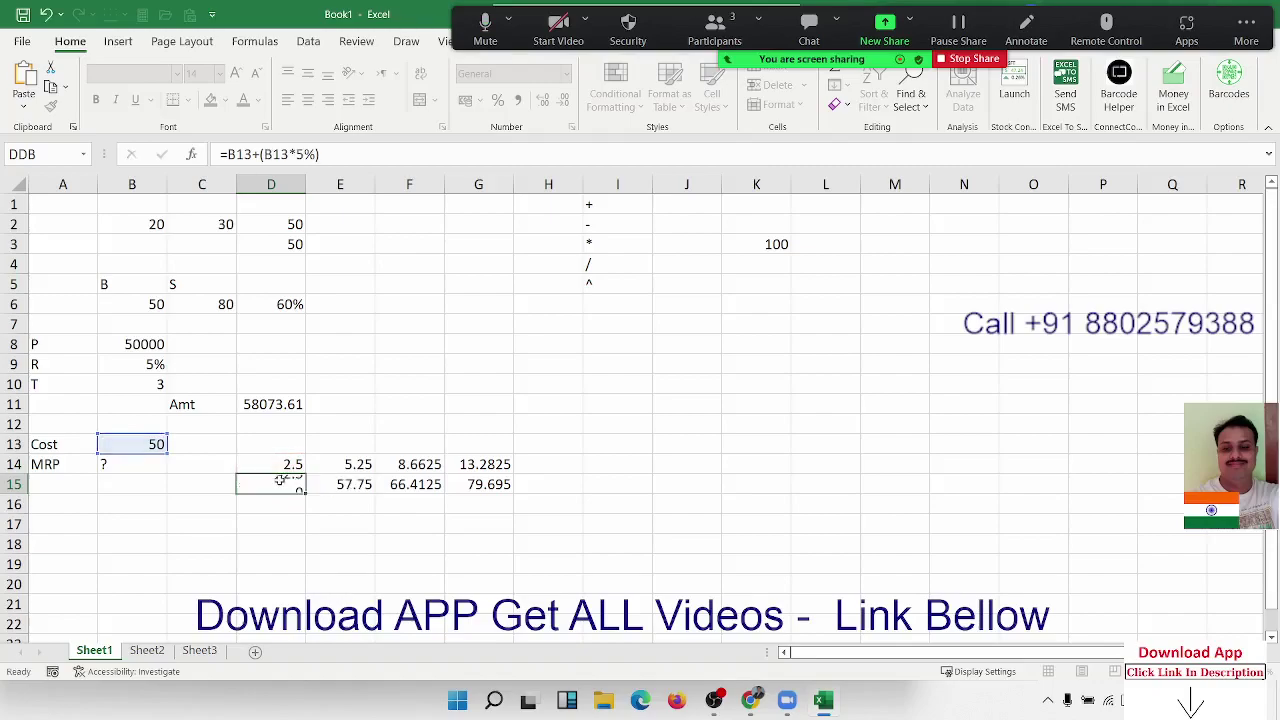
left_click(280, 482)
key("Up")
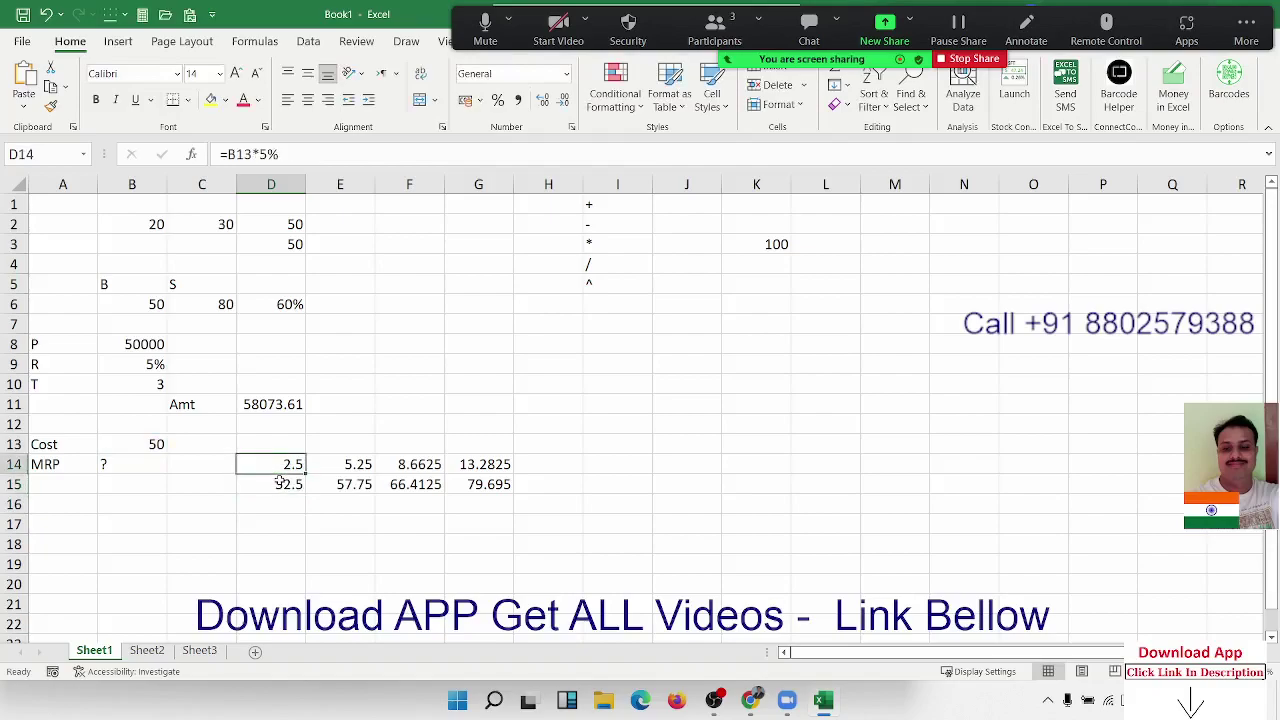
key("Delete")
- Replace the D15 reference in E14's formula with (B13+(B13*5%))
left_click(281, 481)
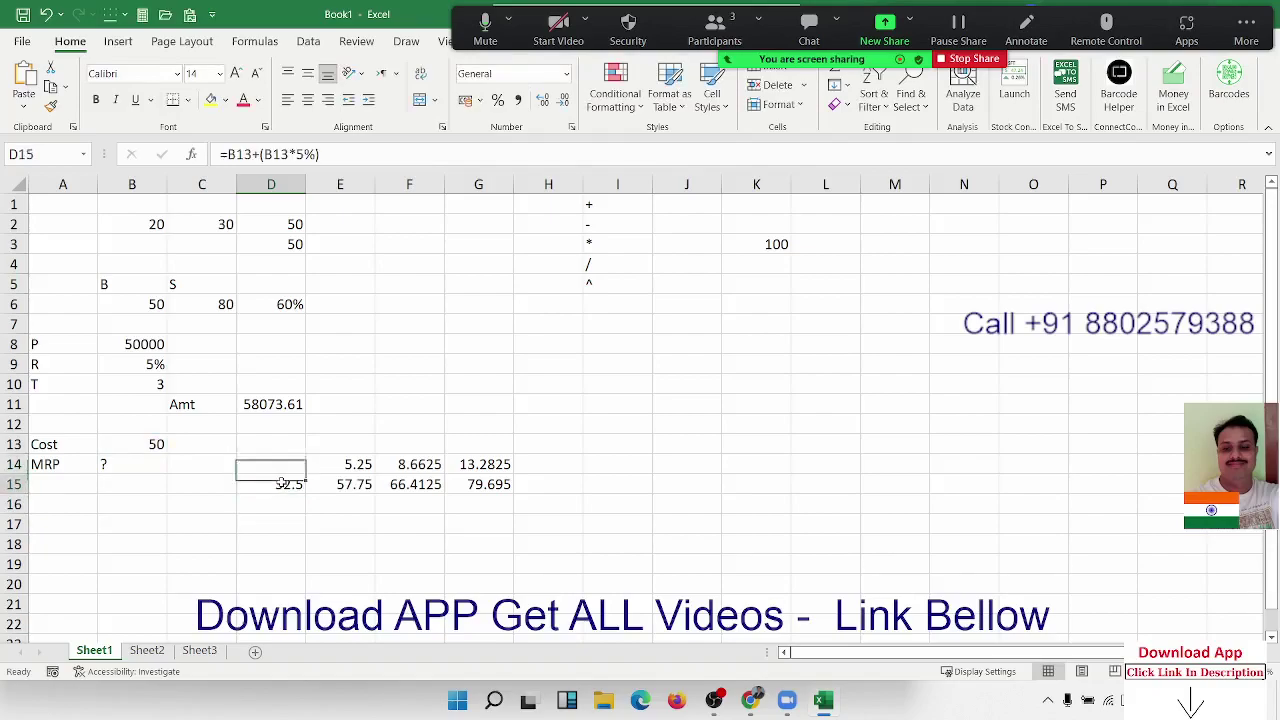
double_click(275, 479)
left_click_drag(246, 484, 375, 496)
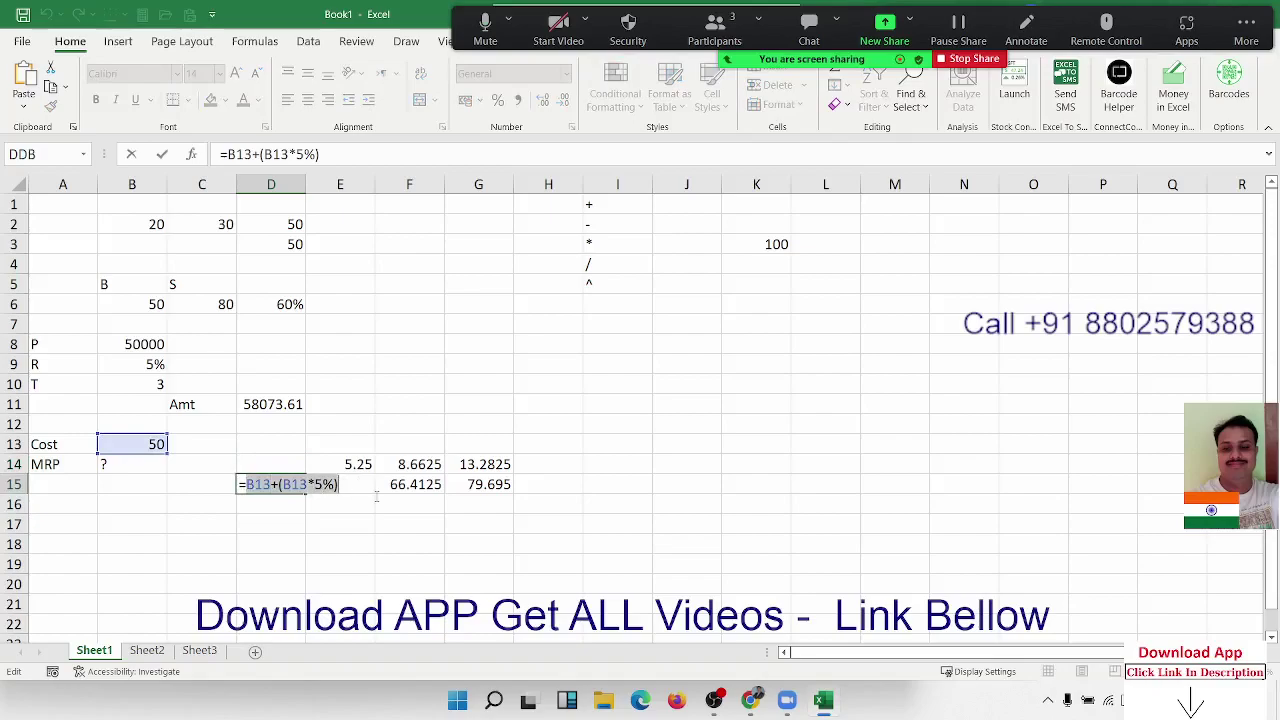
key("Escape")
double_click(366, 466)
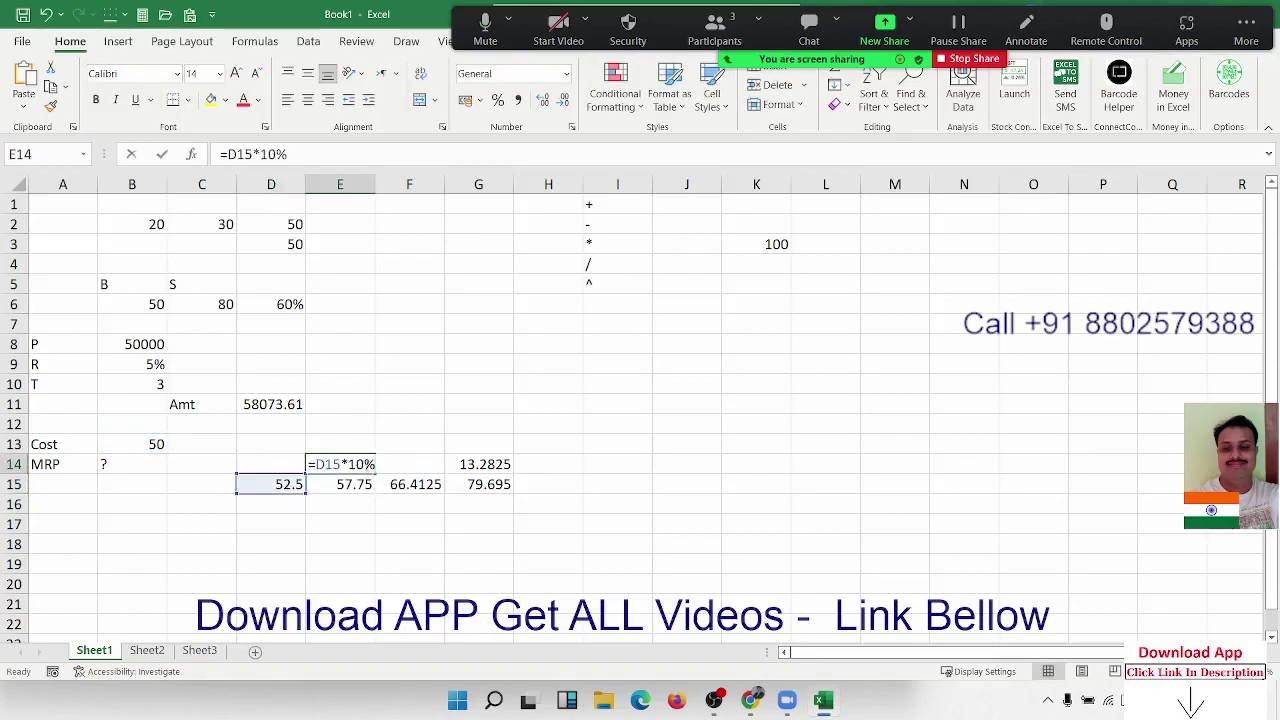
double_click(317, 464)
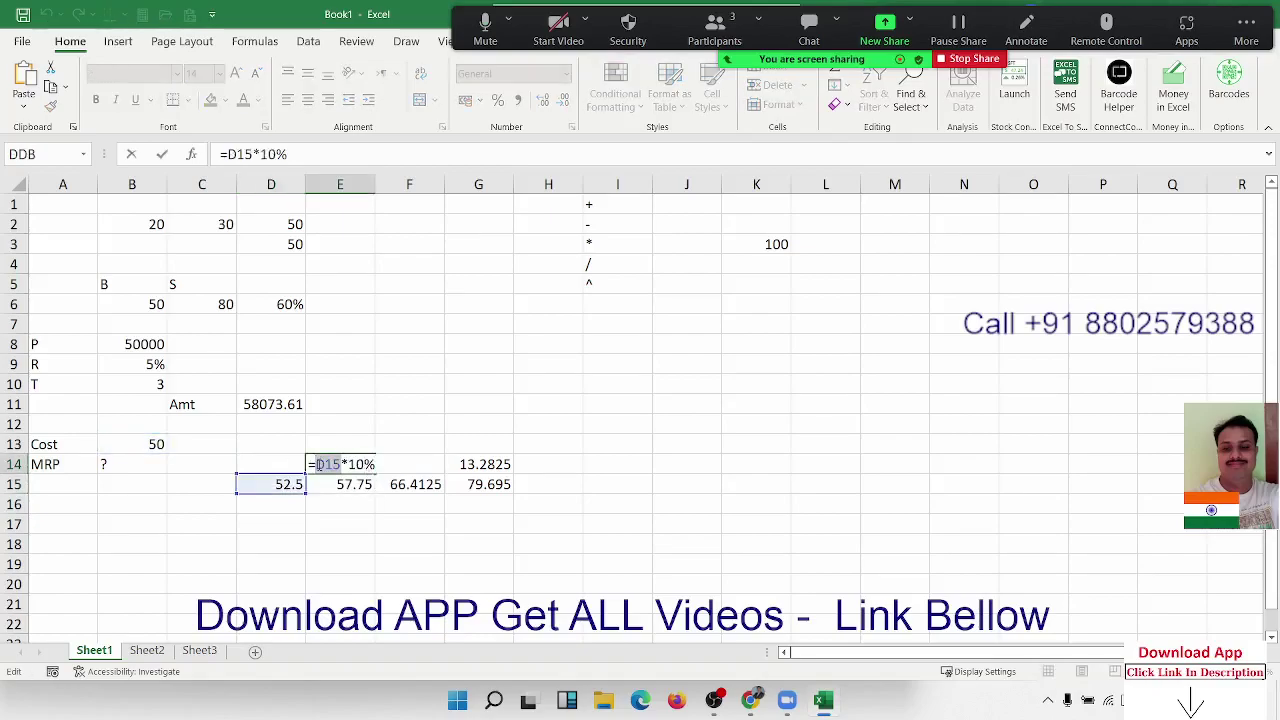
key("BackSpace")
type("()")
type("B13+(B13*5%)")
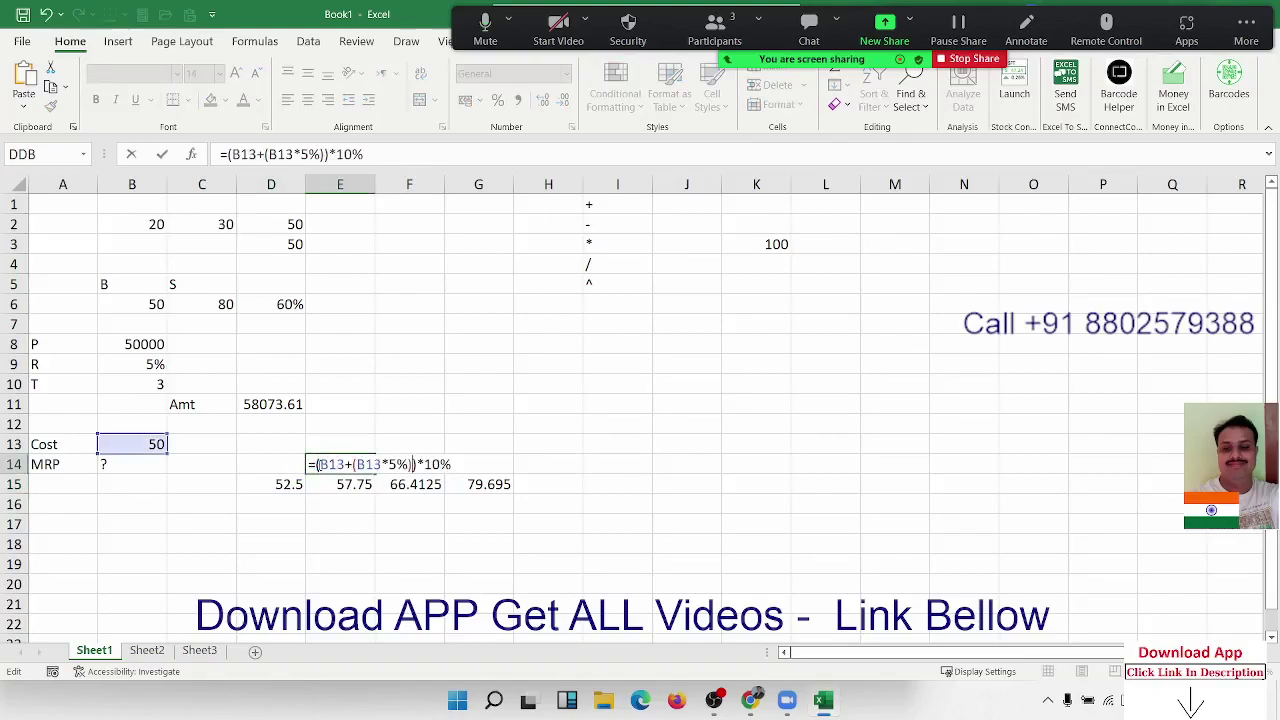
key("Return")
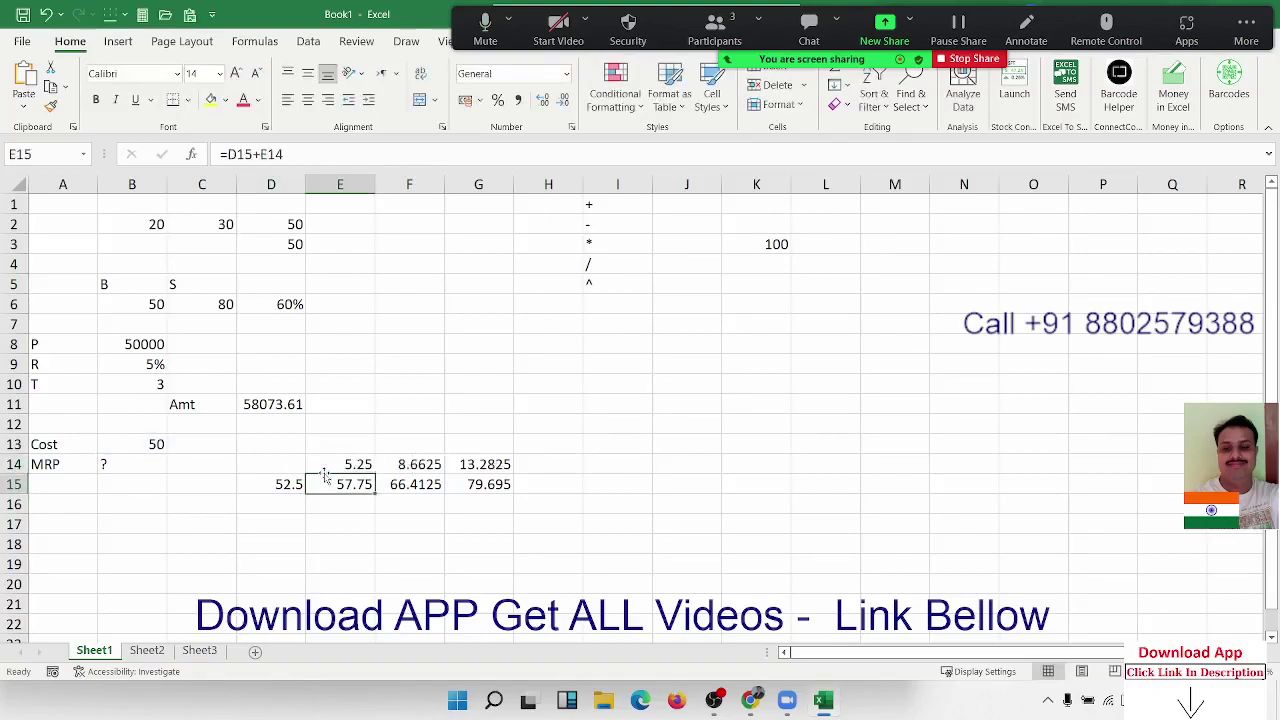
- Replace D15 in E15's formula with (B13+(B13*5%)) and clear D15's 52.5
double_click(240, 155)
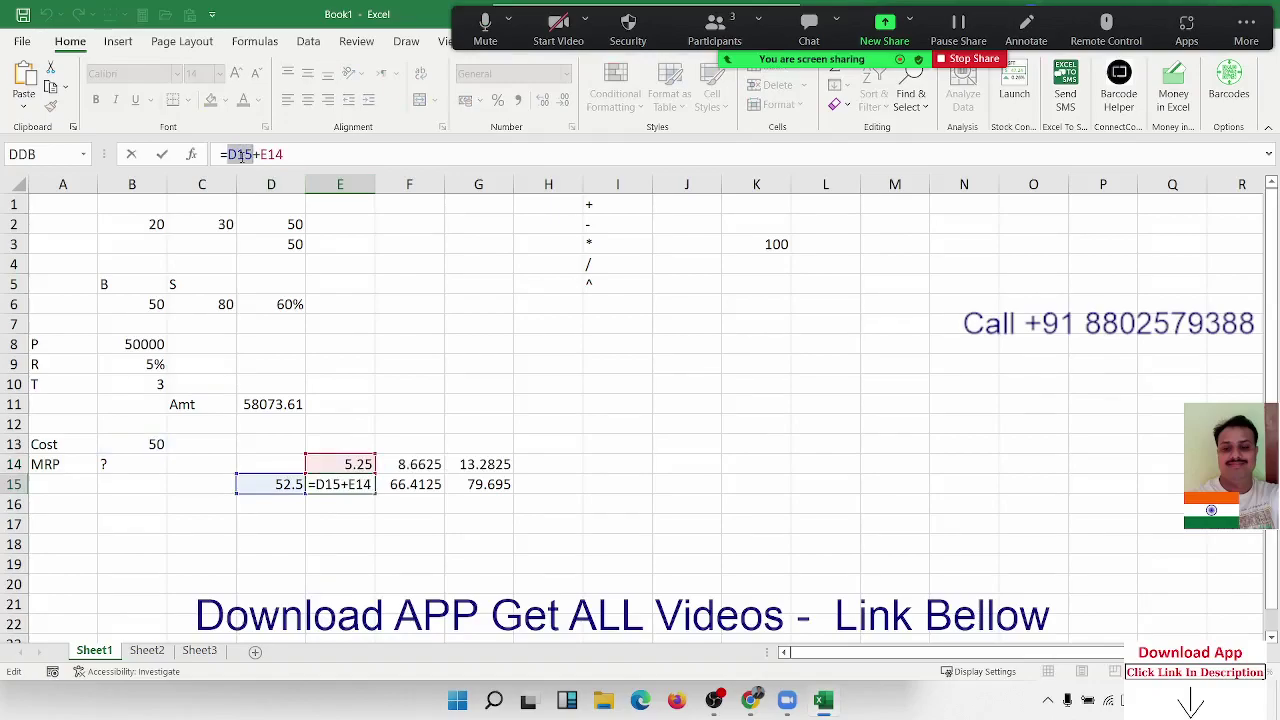
type("()")
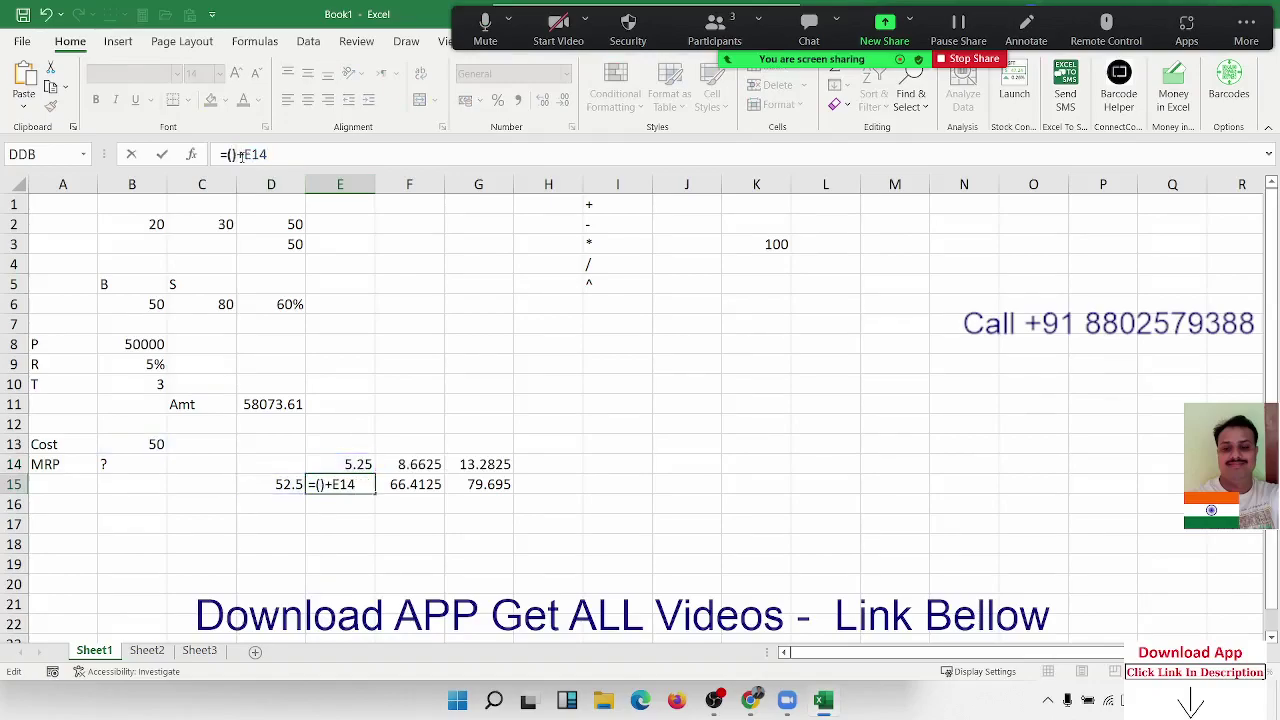
type("B13+(B13*5%)")
key("ctrl+Return")
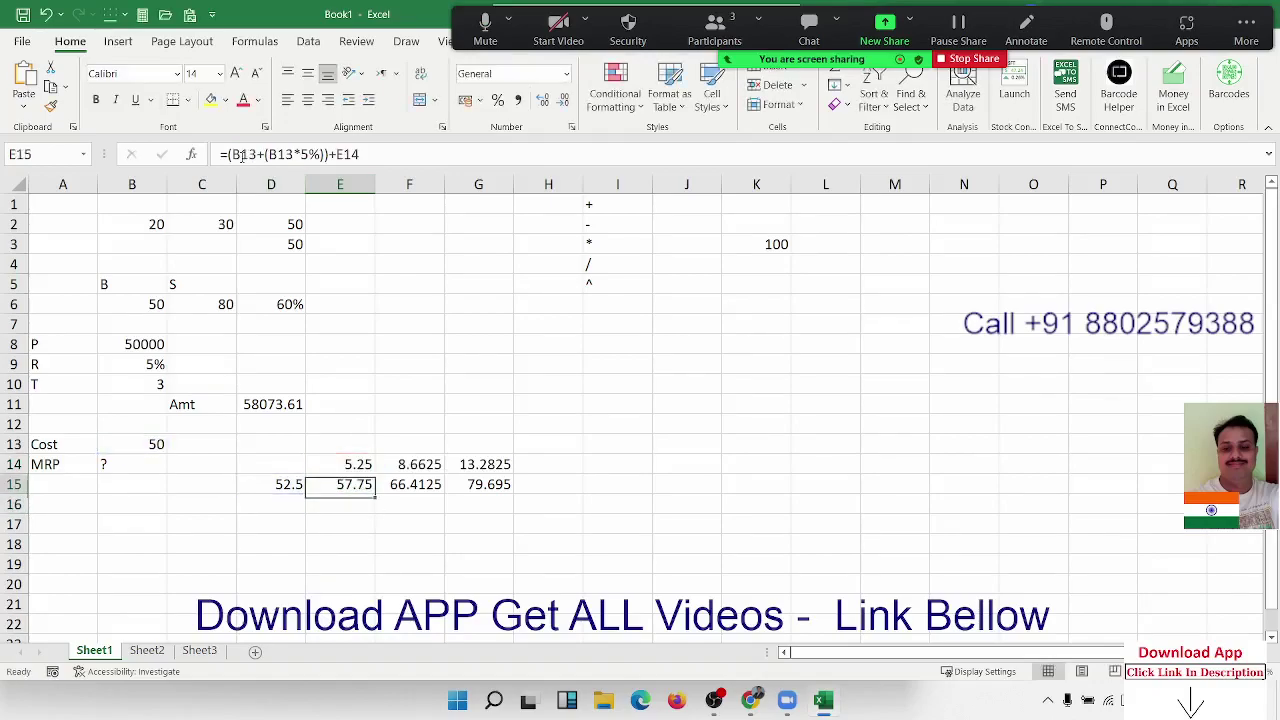
key("Left")
key("Delete")
key("Up")
key("Right")
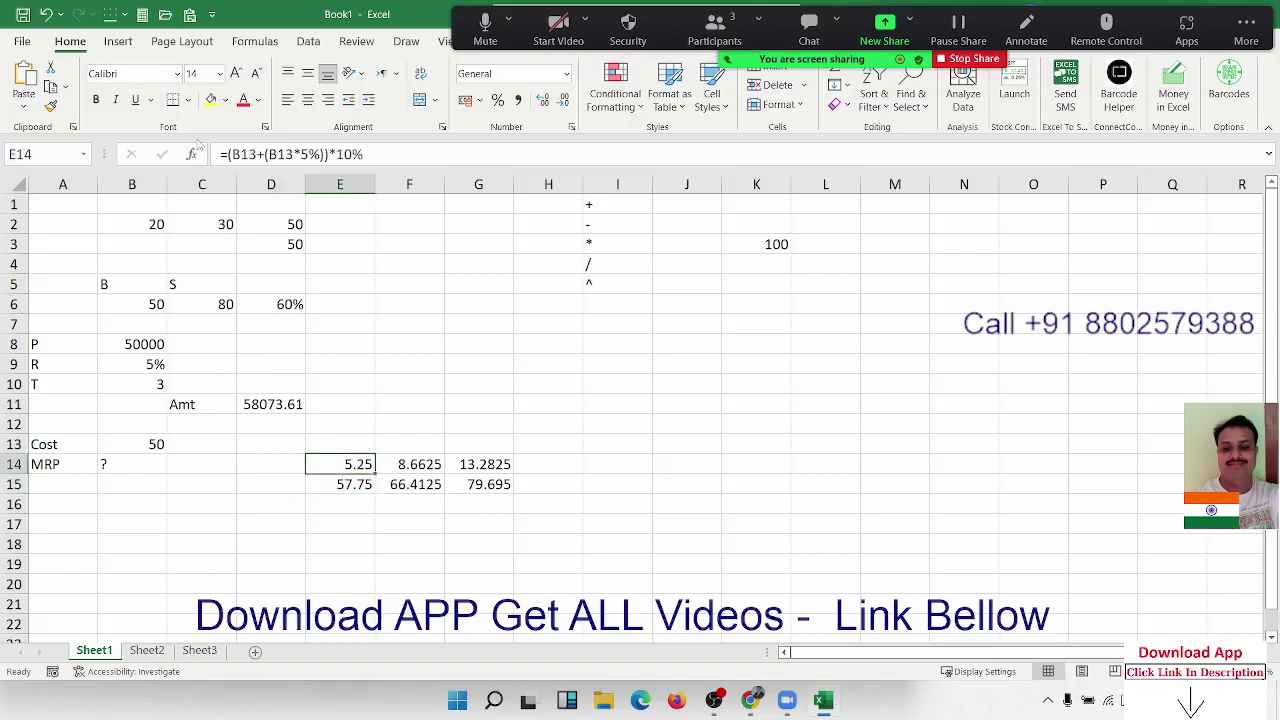
- Replace E14 in E15's formula with ((B13+(B13*5%))*10%), clear E14, and copy E15's expression
left_click(224, 154)
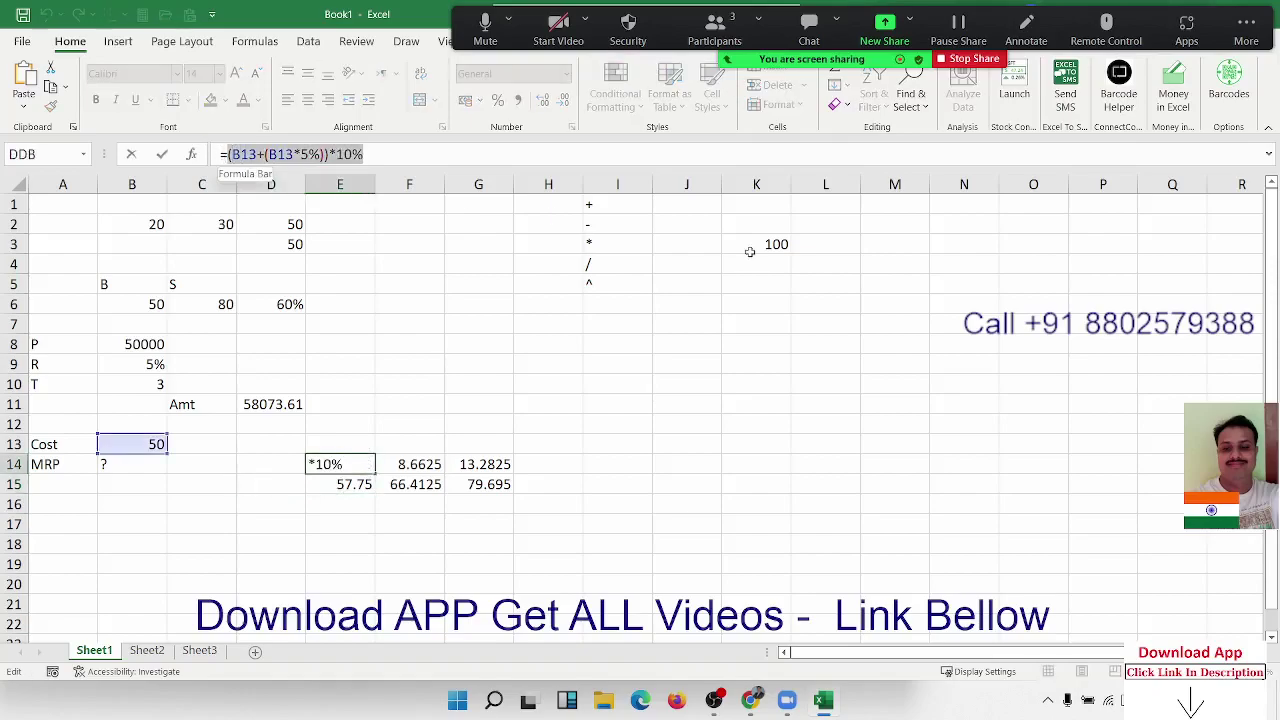
key("Escape")
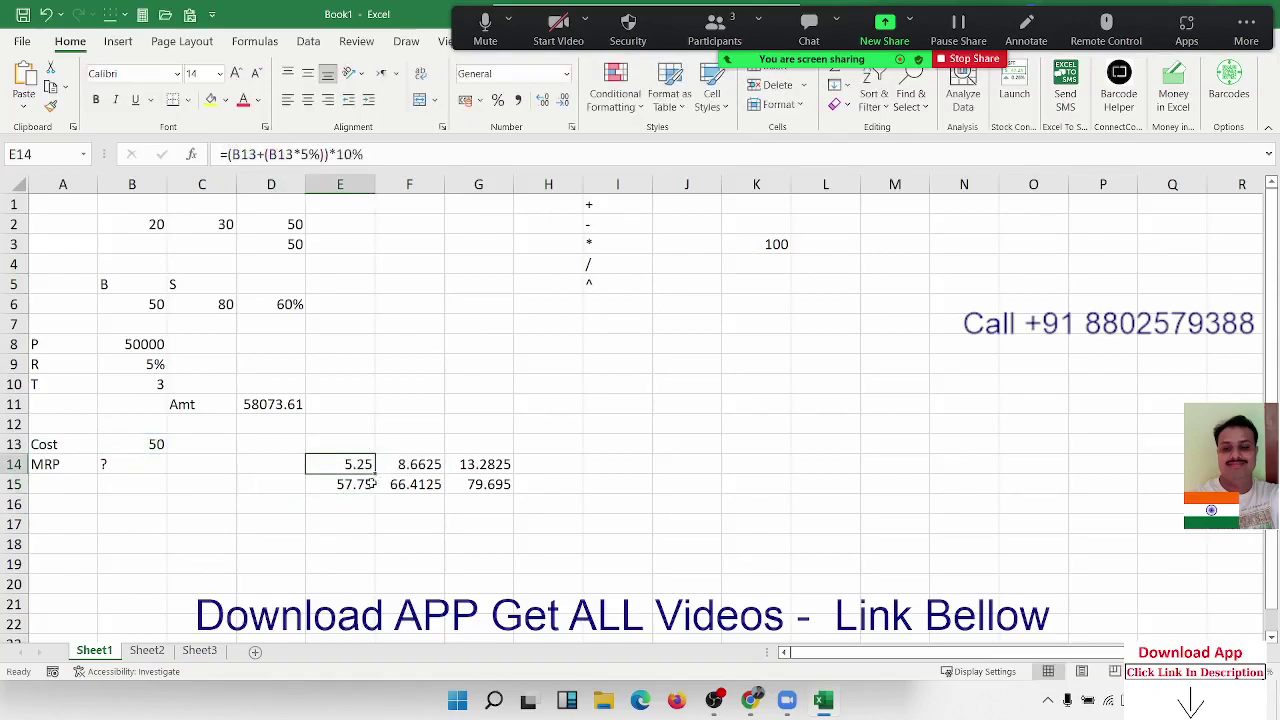
double_click(370, 483)
double_click(436, 485)
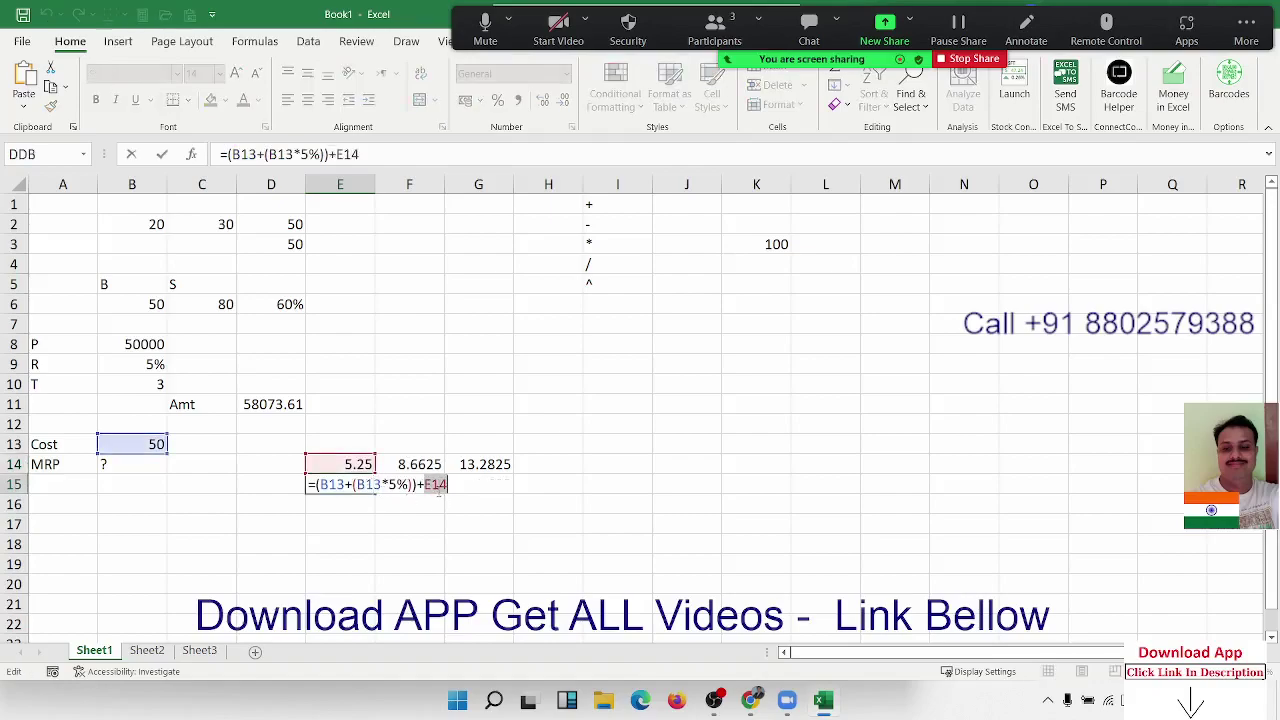
type("()")
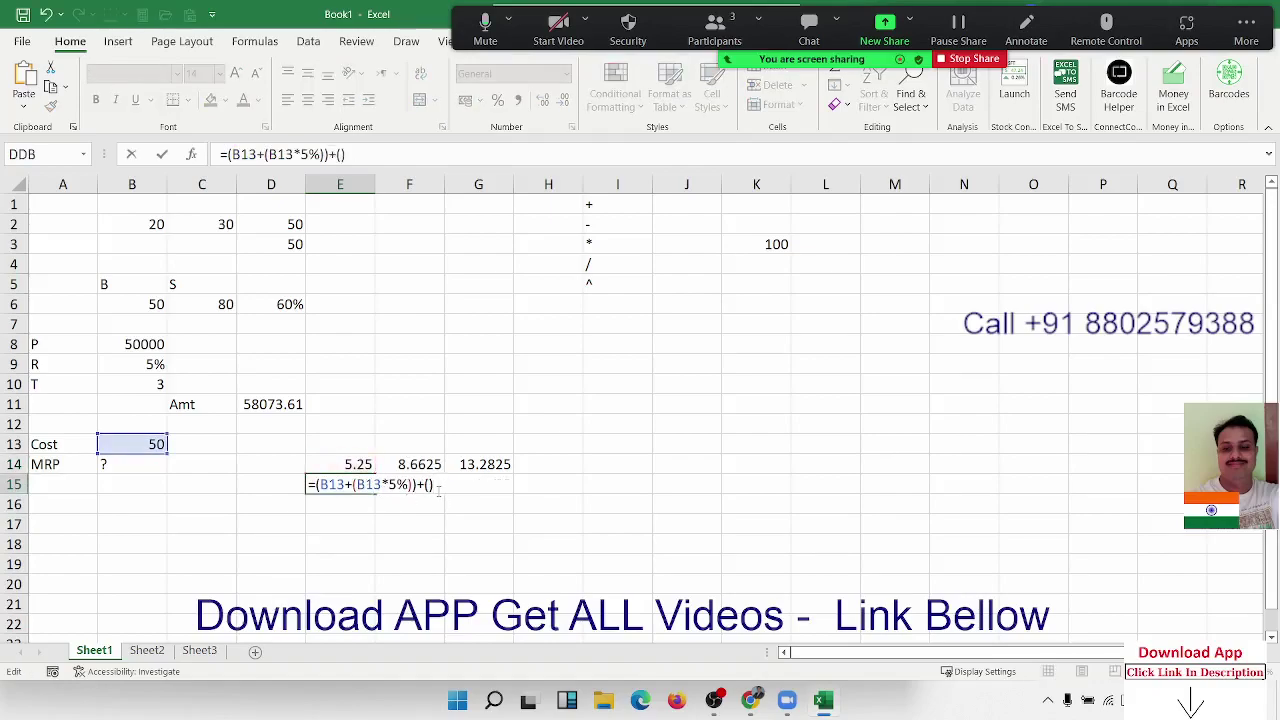
left_click(438, 489)
type("(B13+(B13*5%))*10%")
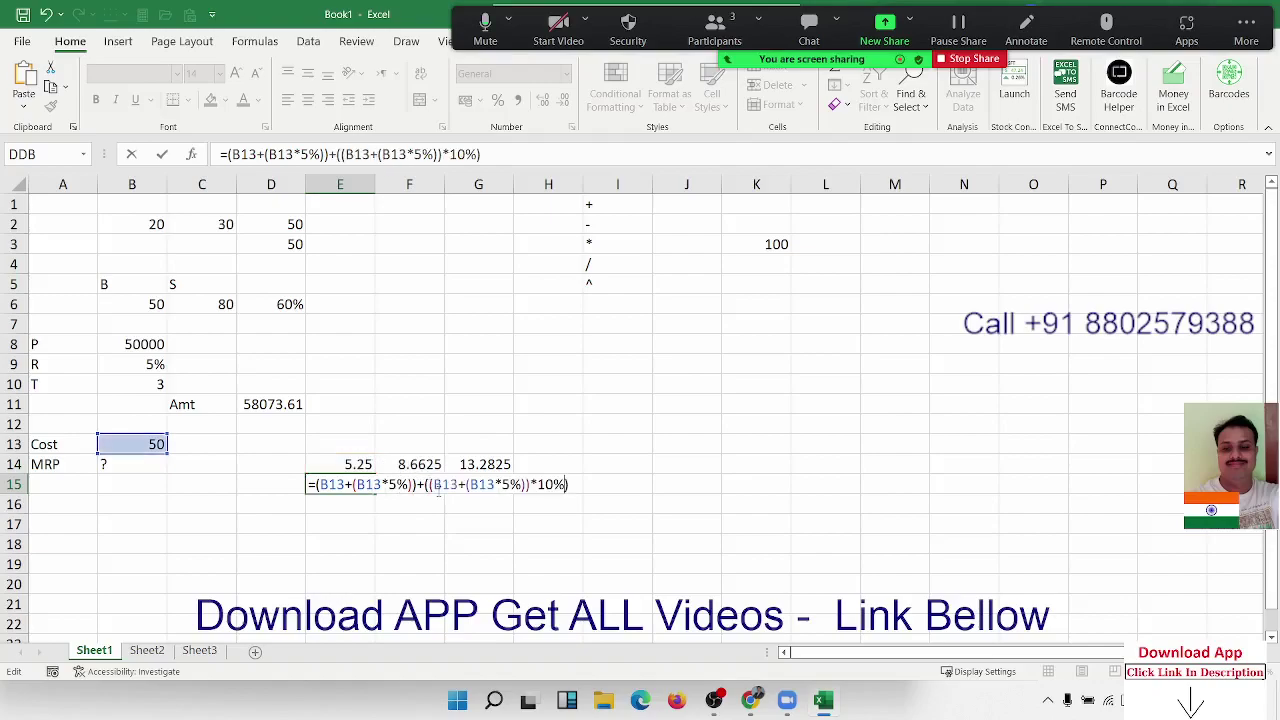
key("Return")
key("Up")
key("Up")
key("Delete")
key("Down")
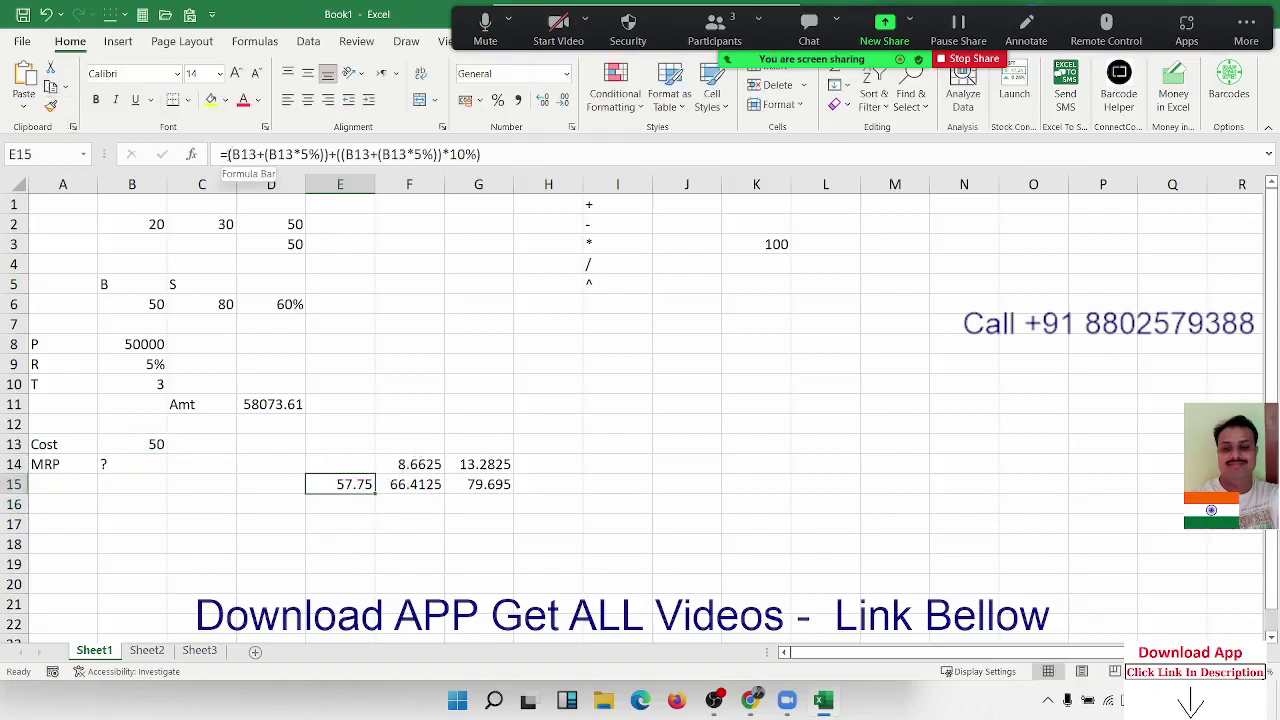
left_click_drag(229, 154, 579, 158)
key("ctrl+c")
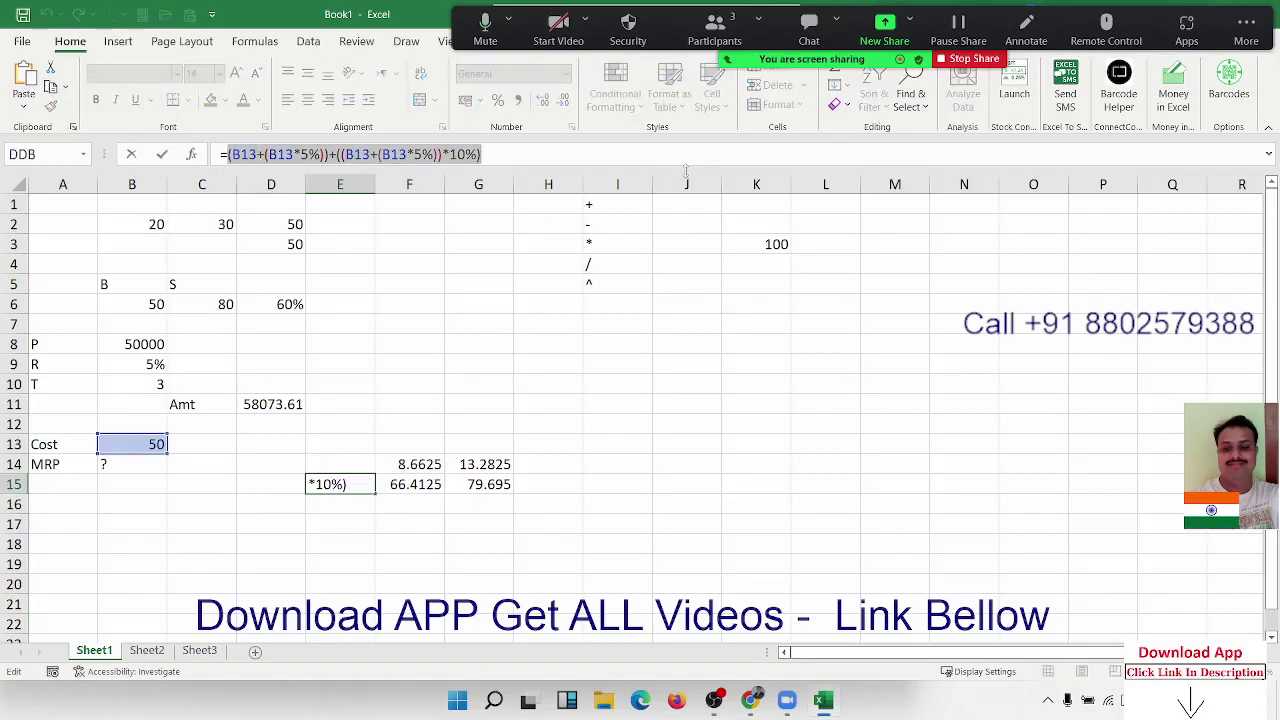
key("Escape")
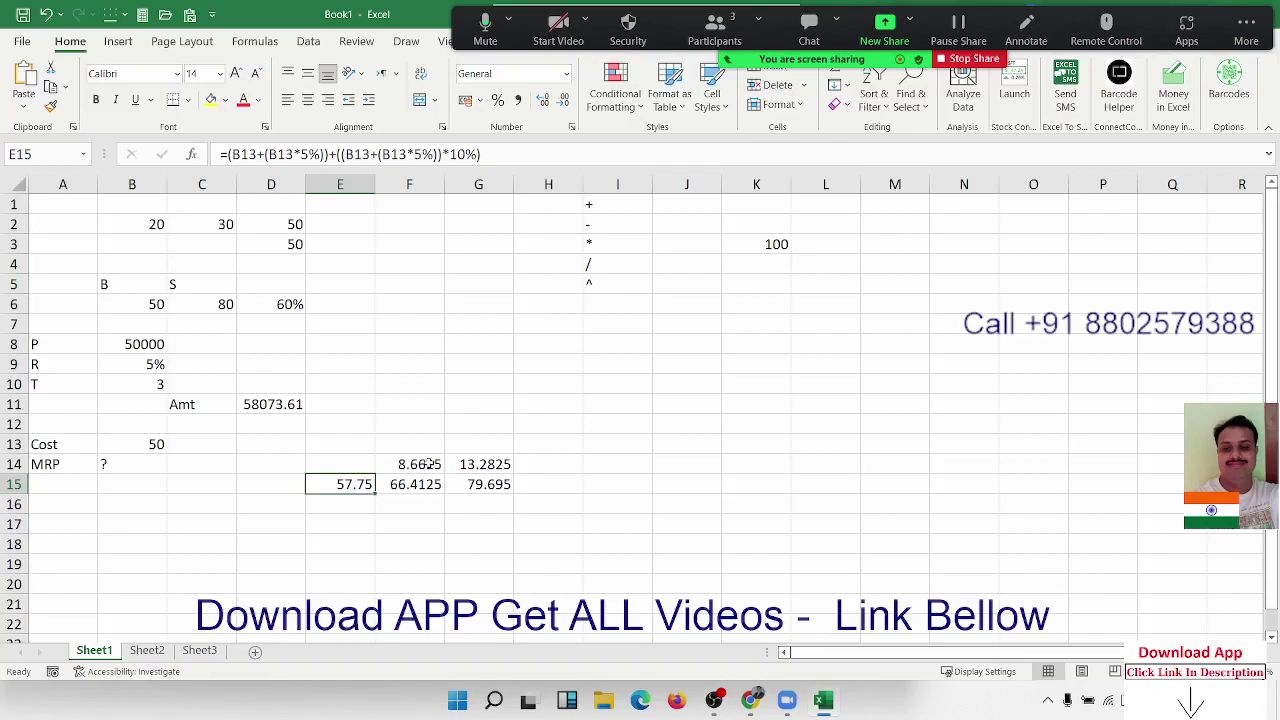
- Rewrite F14 as ((B13+(B13*5%))+((B13+(B13*5%))*10%))*15% using the pasted cost-based expression
double_click(427, 463)
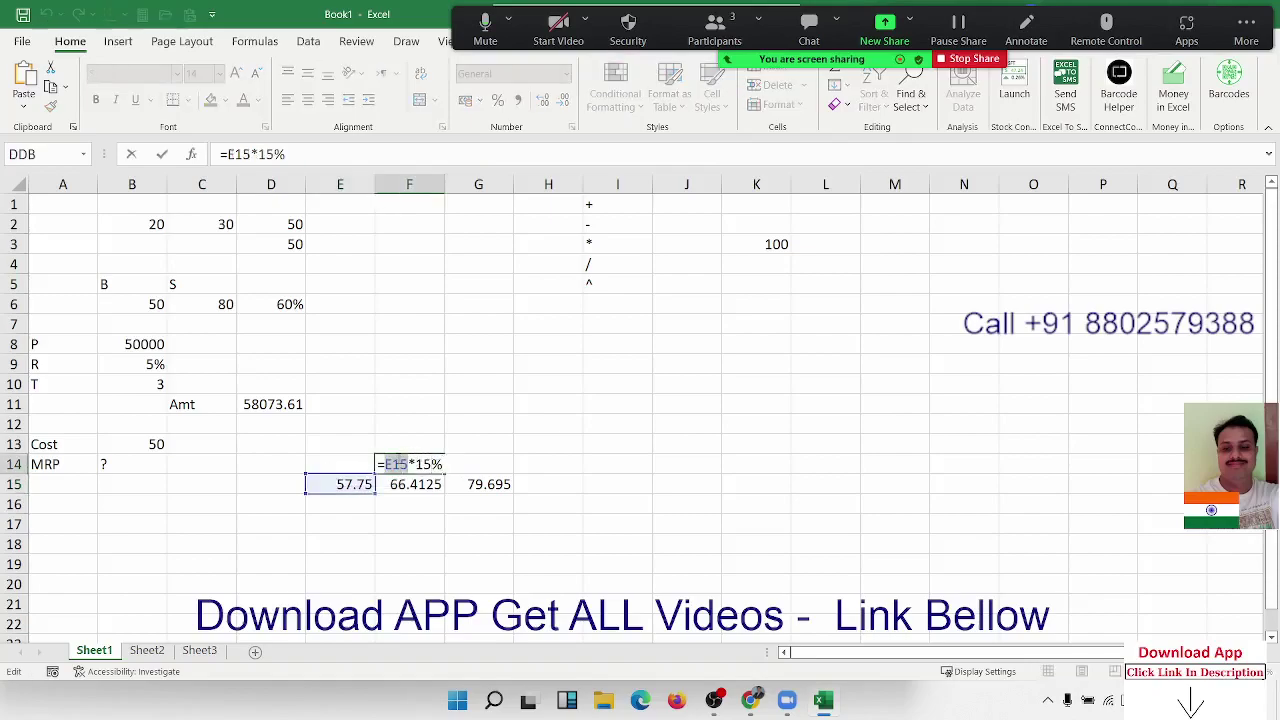
type("()")
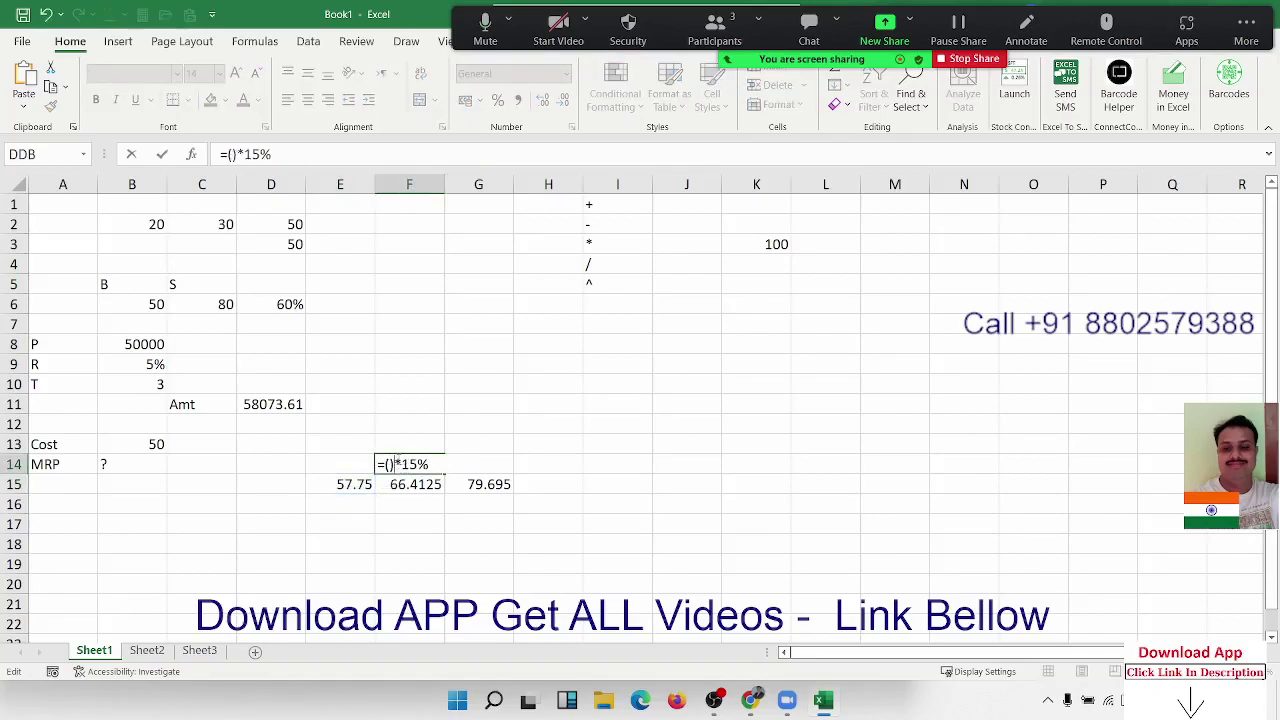
key("ctrl+v")
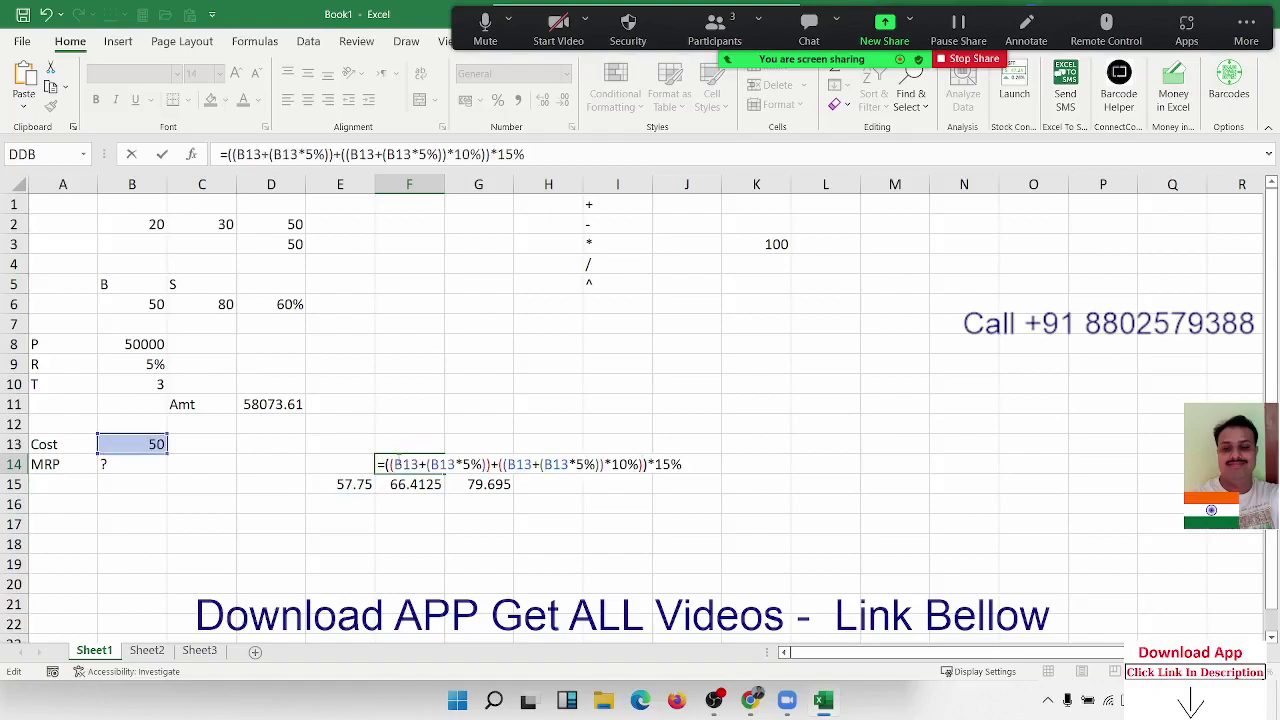
key("Return")
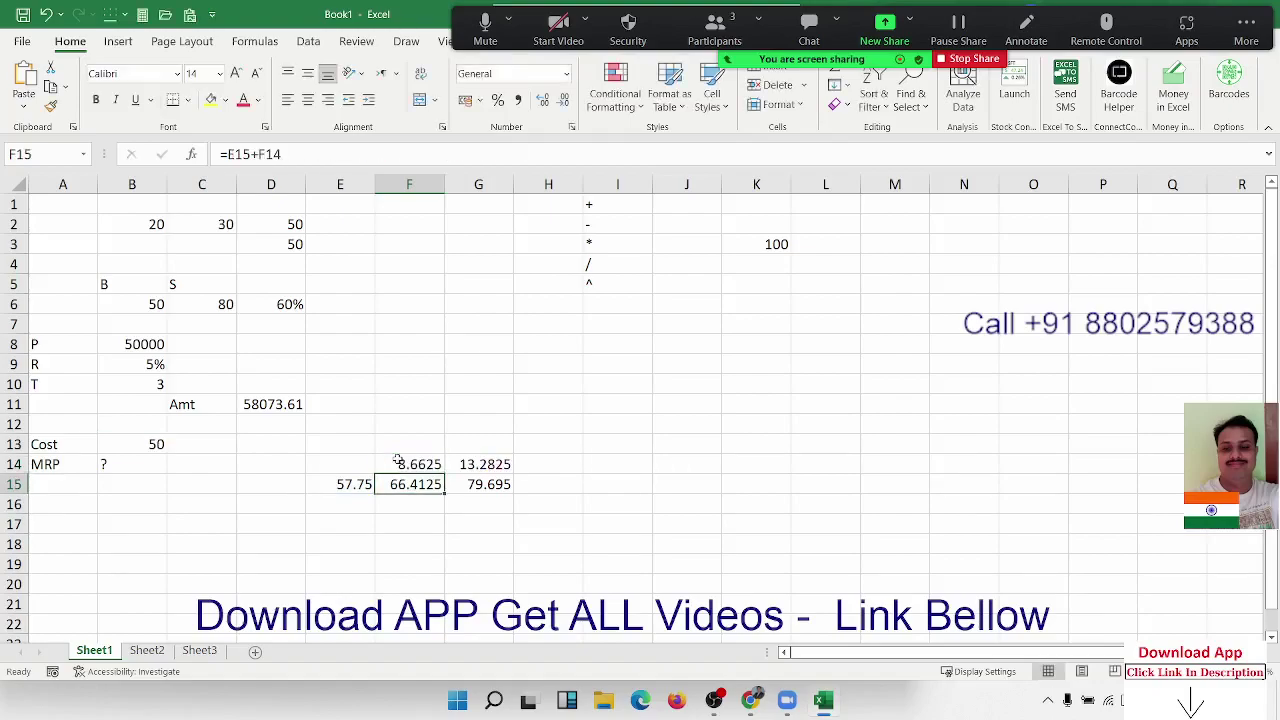
key("Left")
key("Right")
double_click(352, 484)
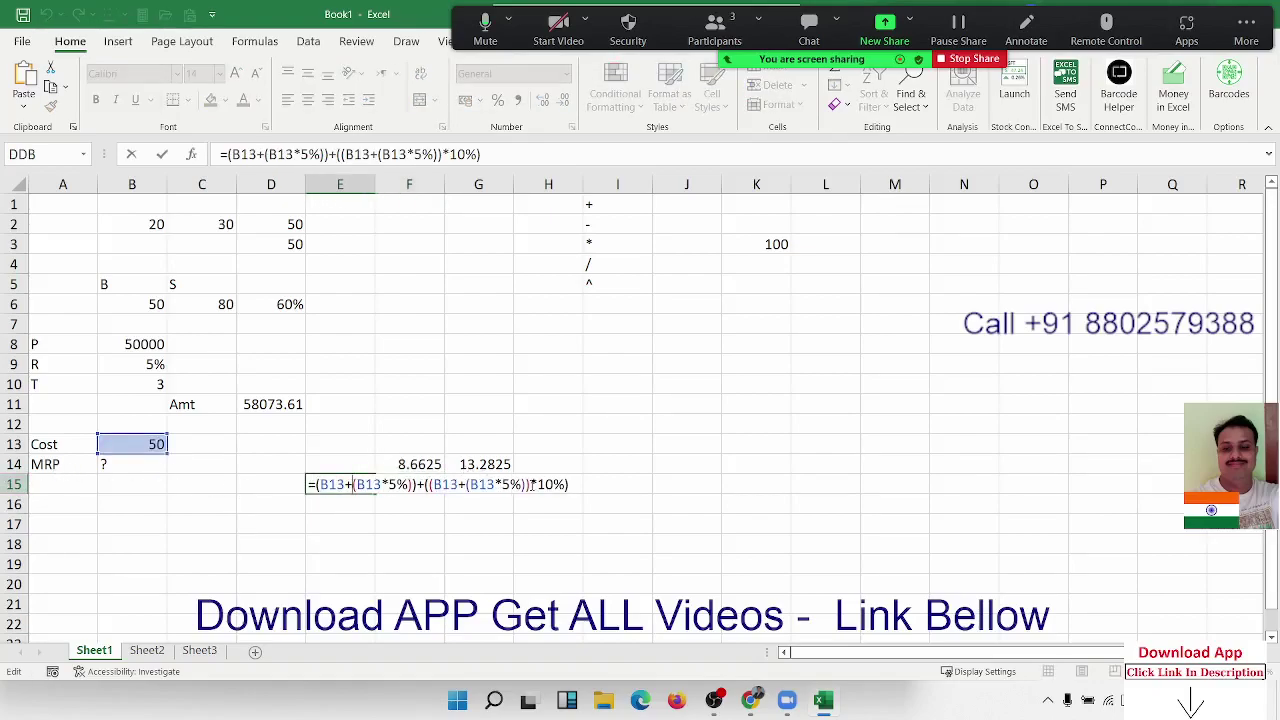
key("Escape")
left_click(425, 464)
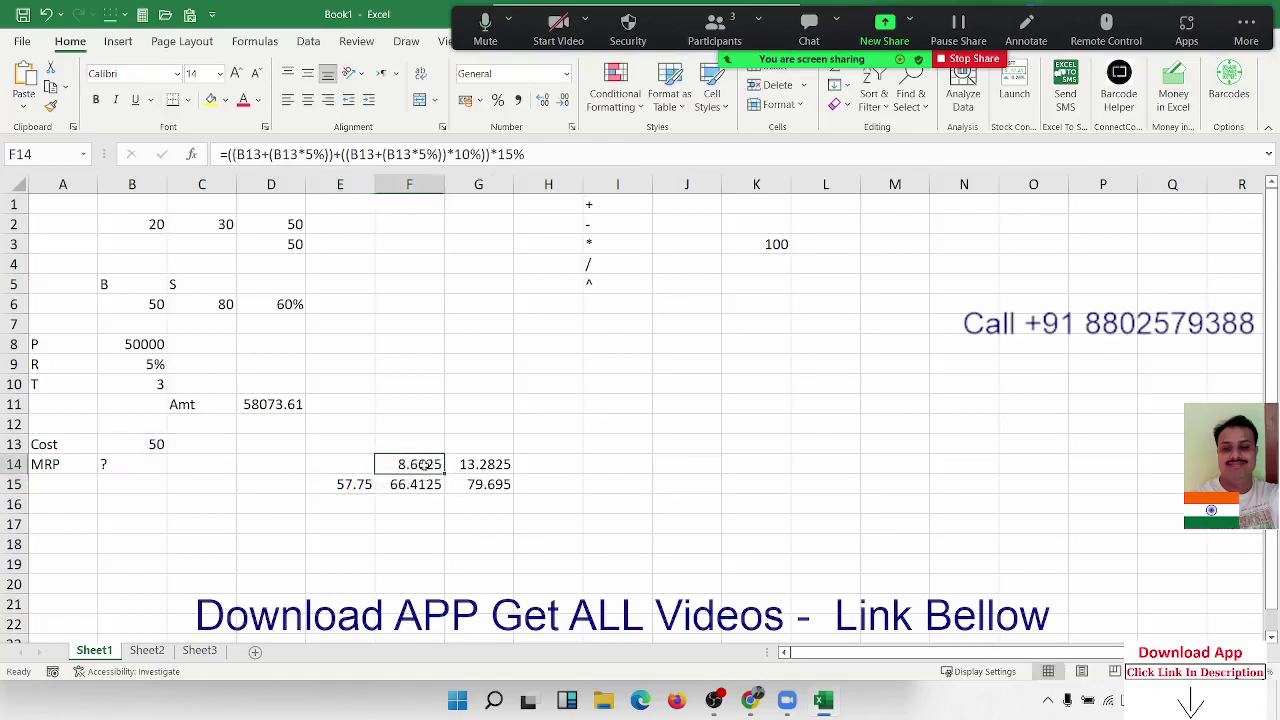
double_click(414, 484)
- Replace E15 in F15's formula with the pasted B13 expression in brackets, then clear E15
double_click(390, 484)
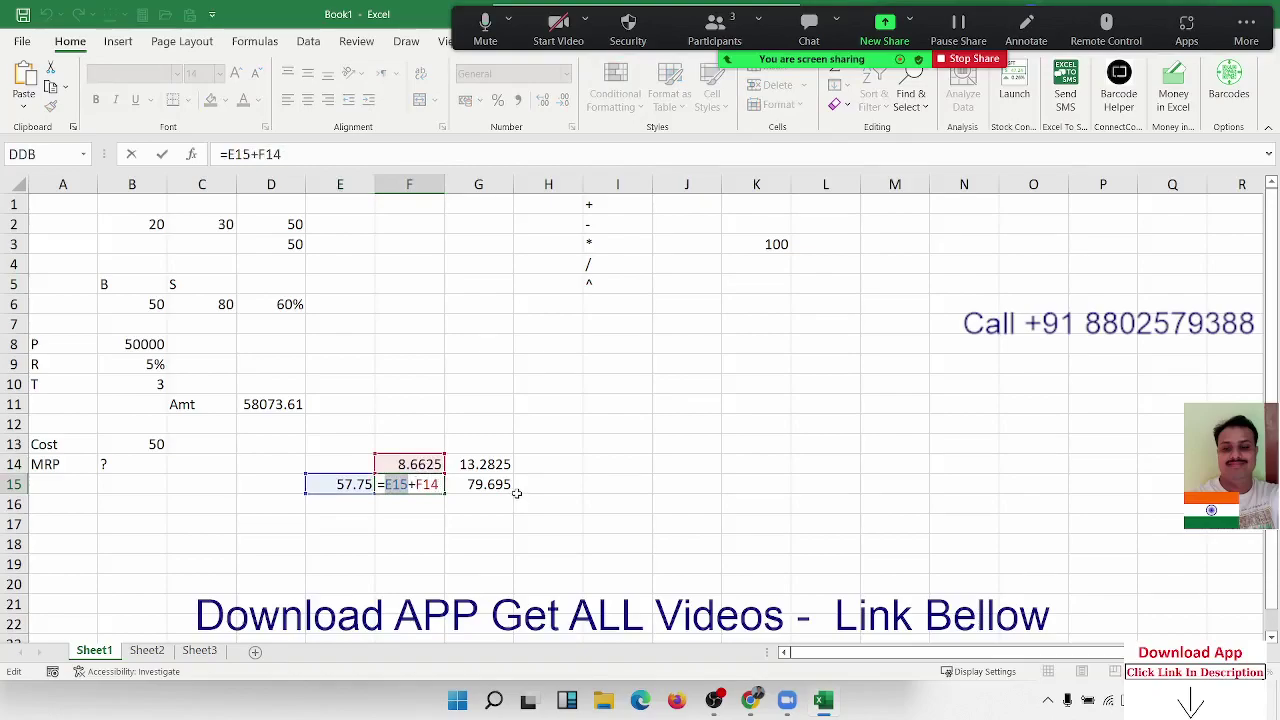
key("BackSpace")
type("(")
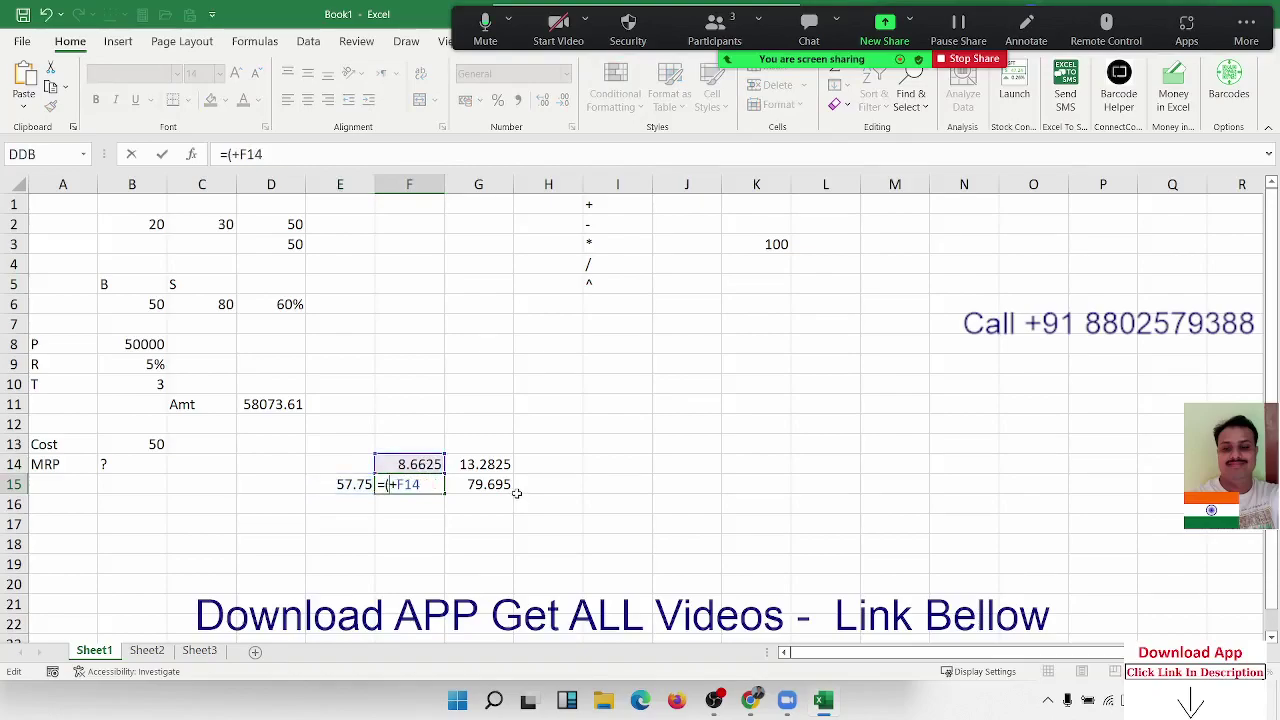
type(")")
key("Left")
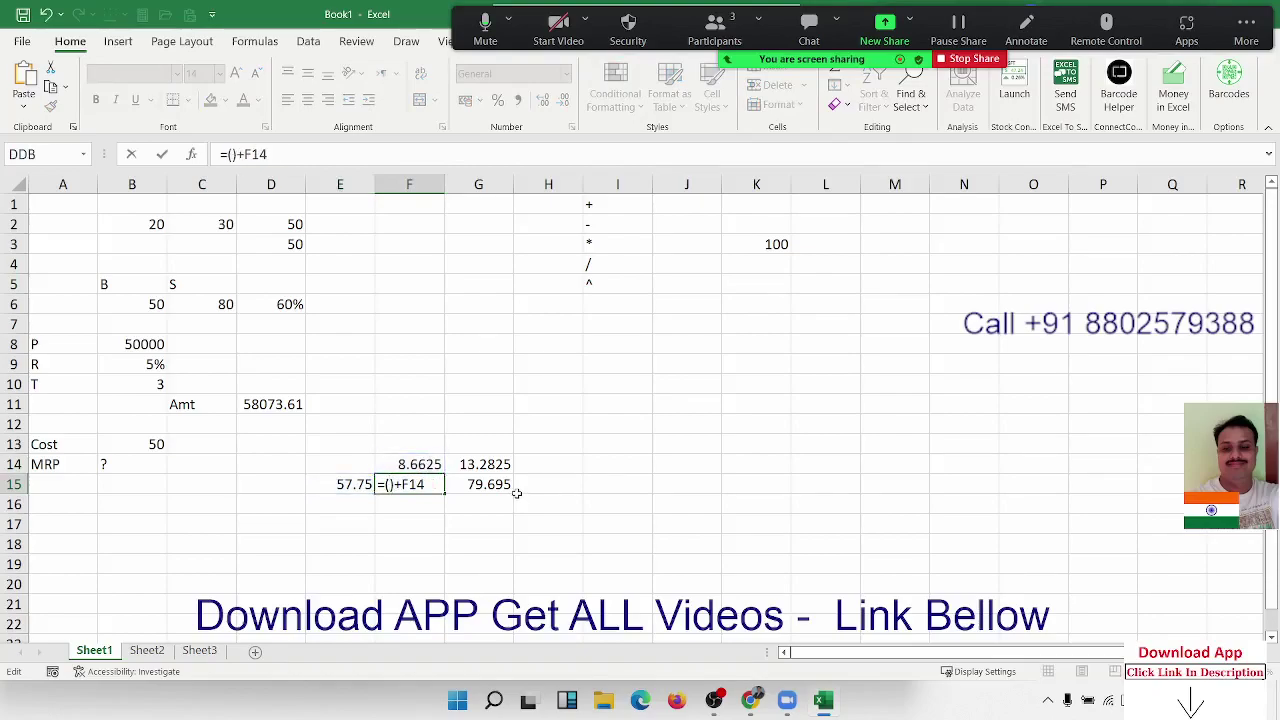
key("ctrl+v")
key("Return")
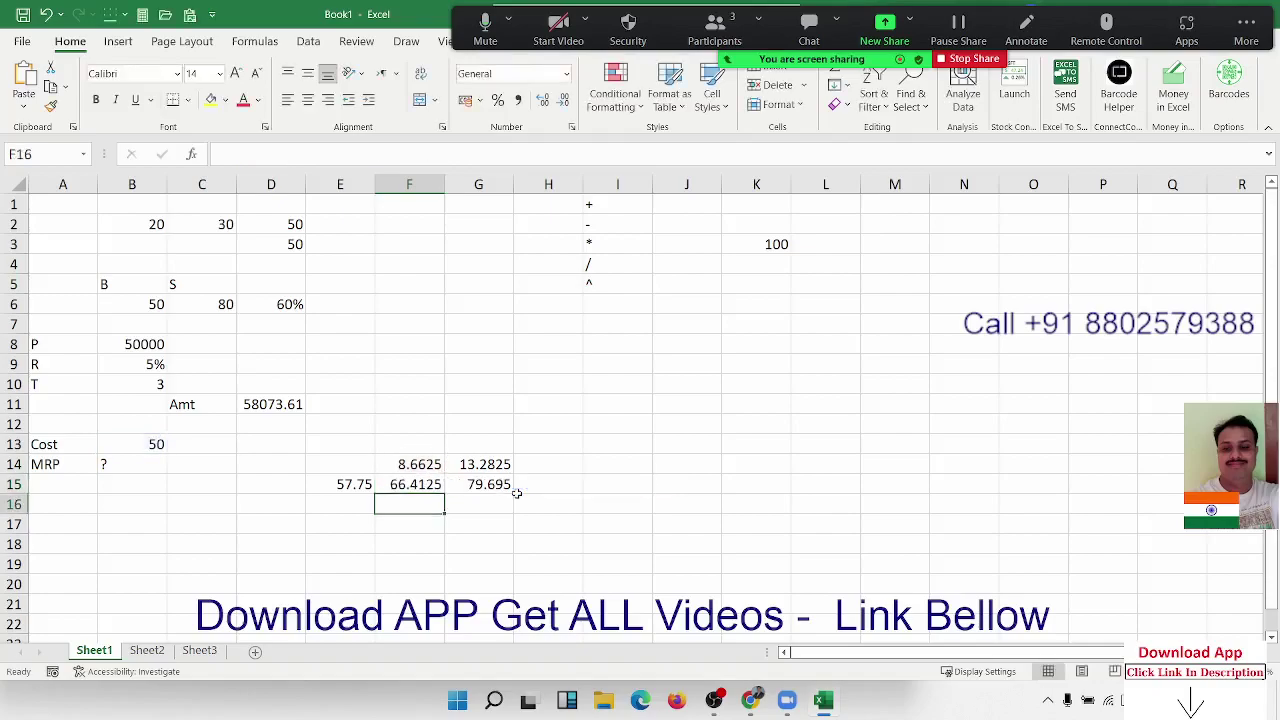
key("Up")
key("Left")
key("Delete")
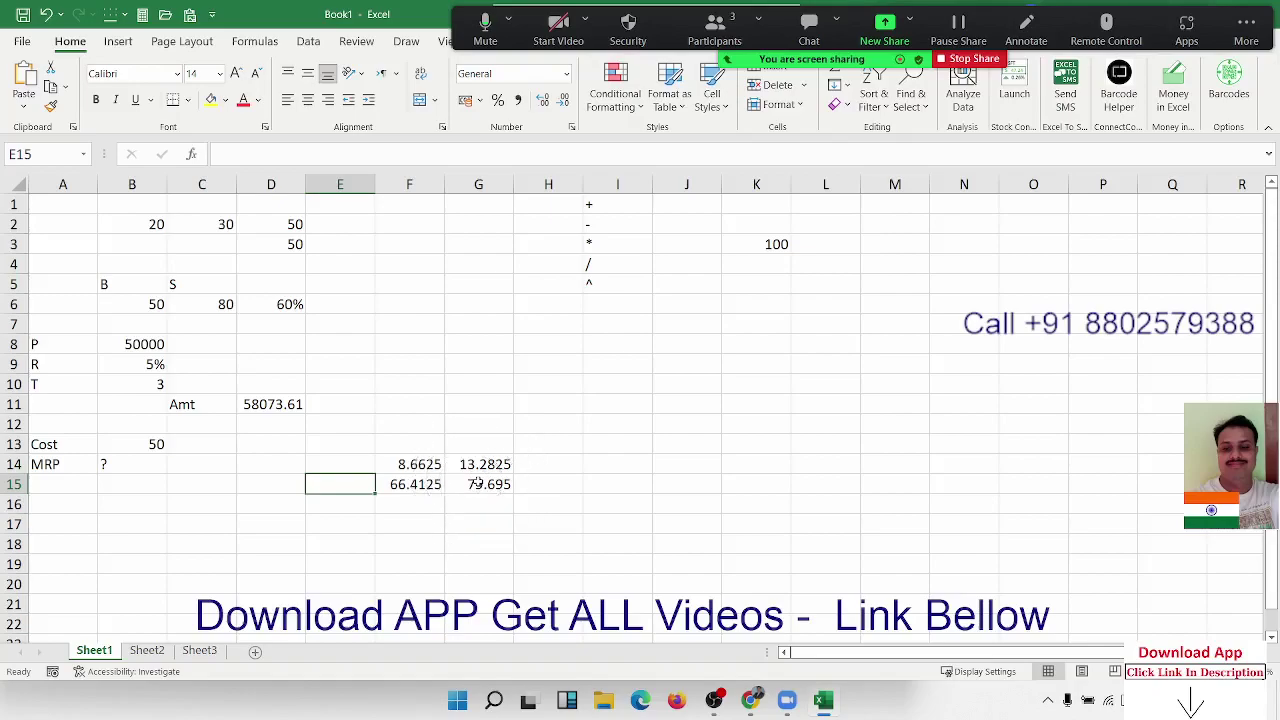
- Inspect F15's formula and select F14's B13-based 15% expression for reuse
left_click(414, 484)
left_click(530, 154)
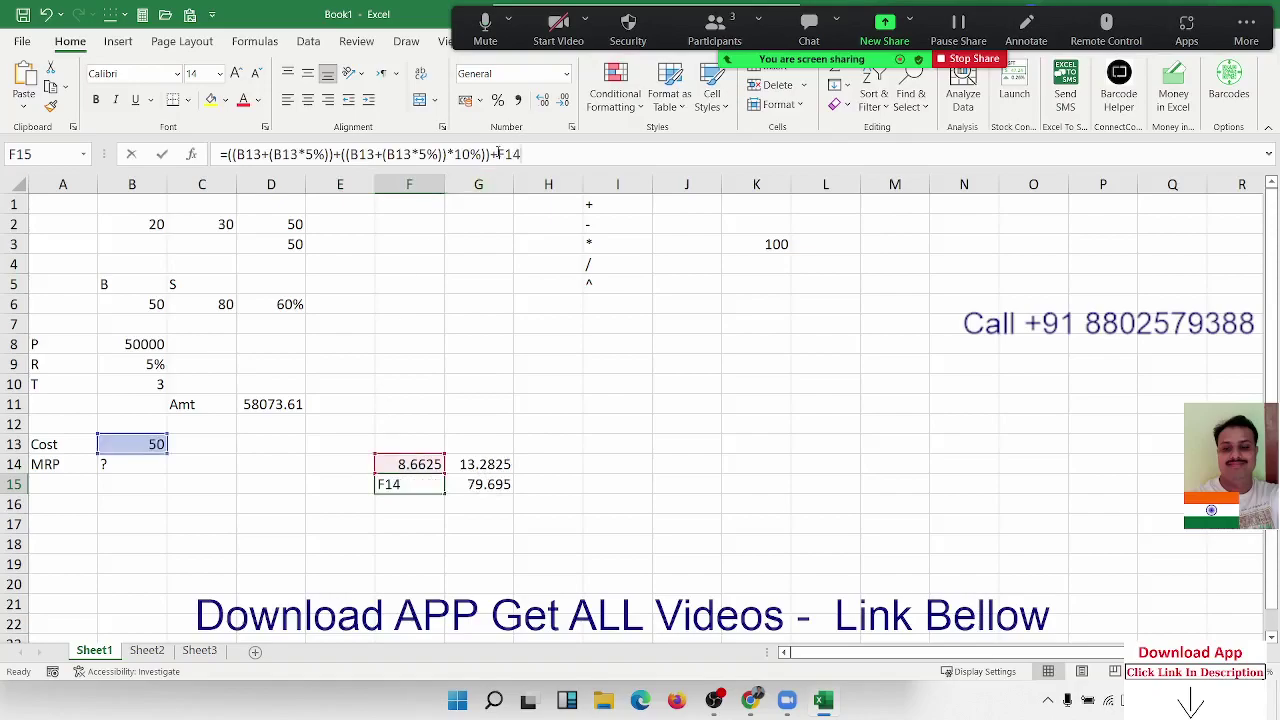
double_click(509, 154)
key("Escape")
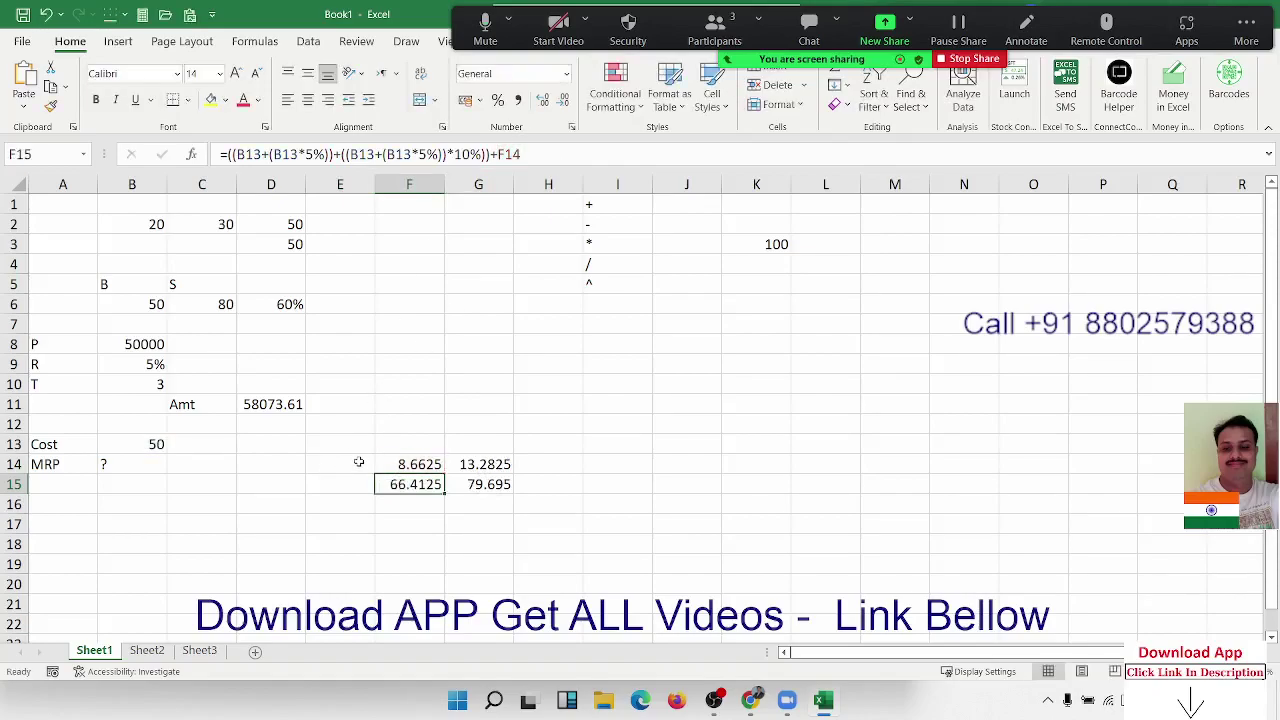
double_click(385, 465)
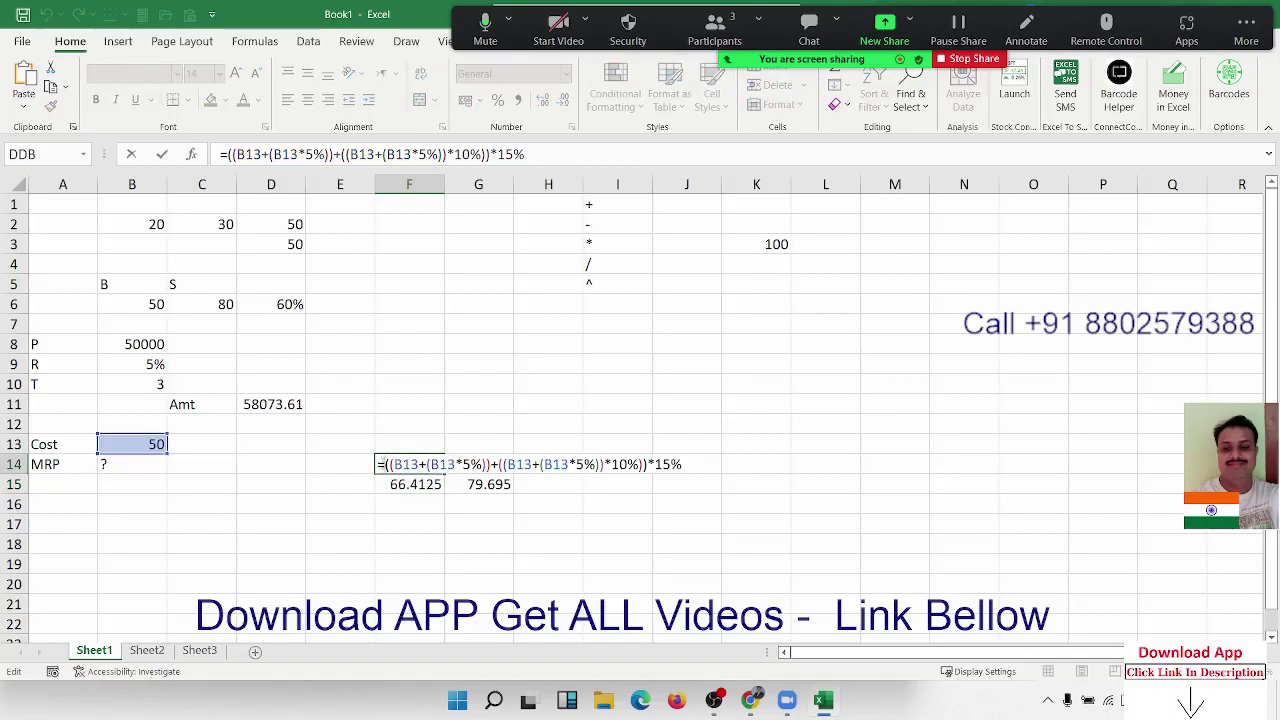
left_click_drag(386, 465, 717, 464)
key("ctrl+c")
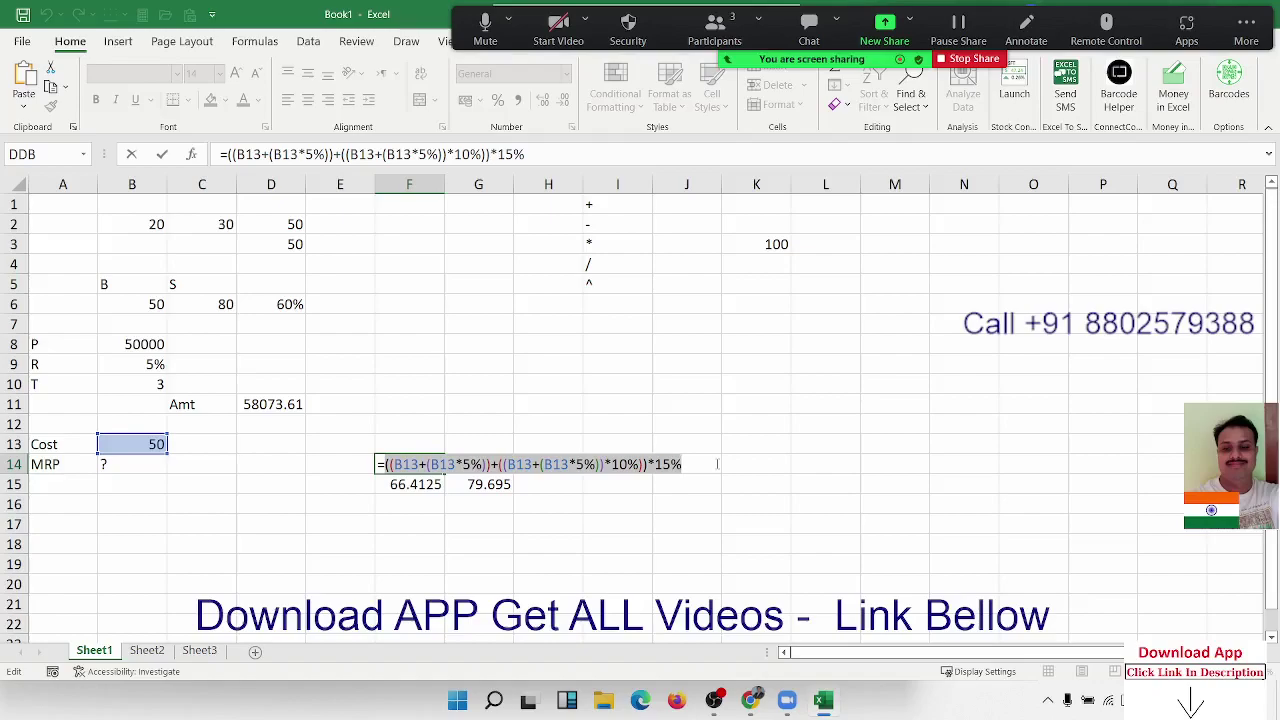
key("Escape")
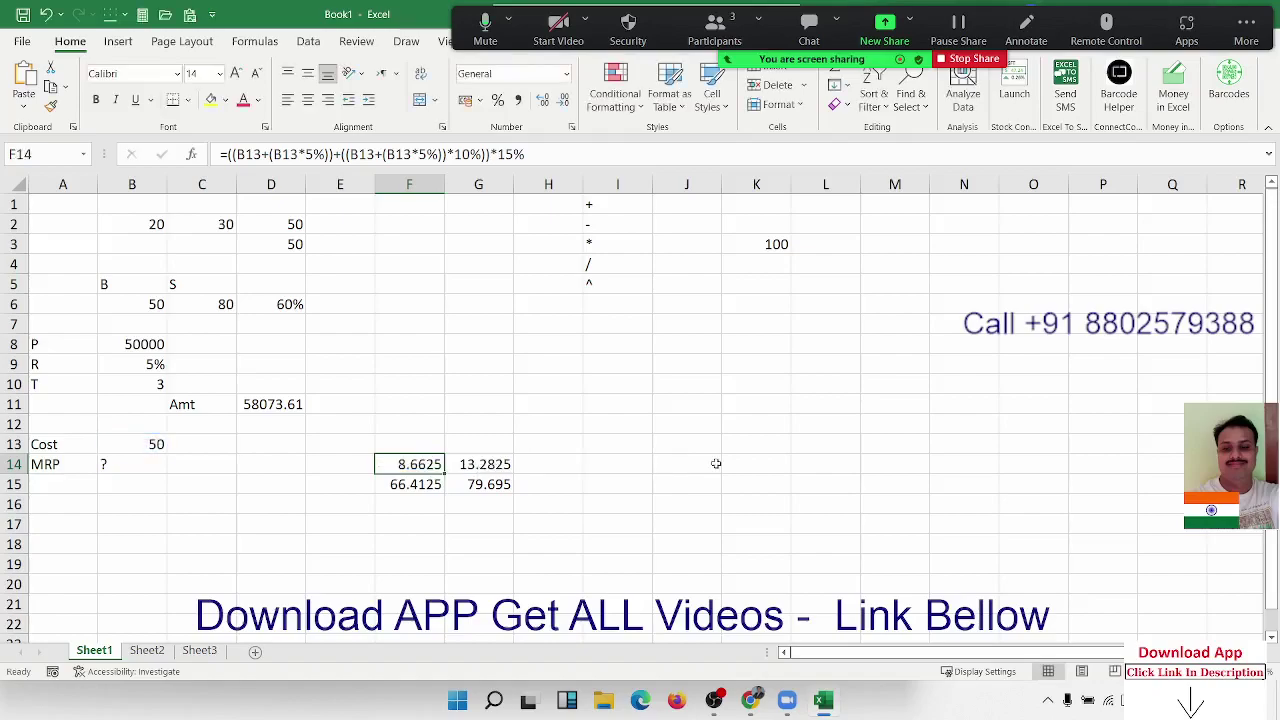
- Replace F14 in F15's formula with (pasted B13 expression*15%), then clear F14
left_click(409, 484)
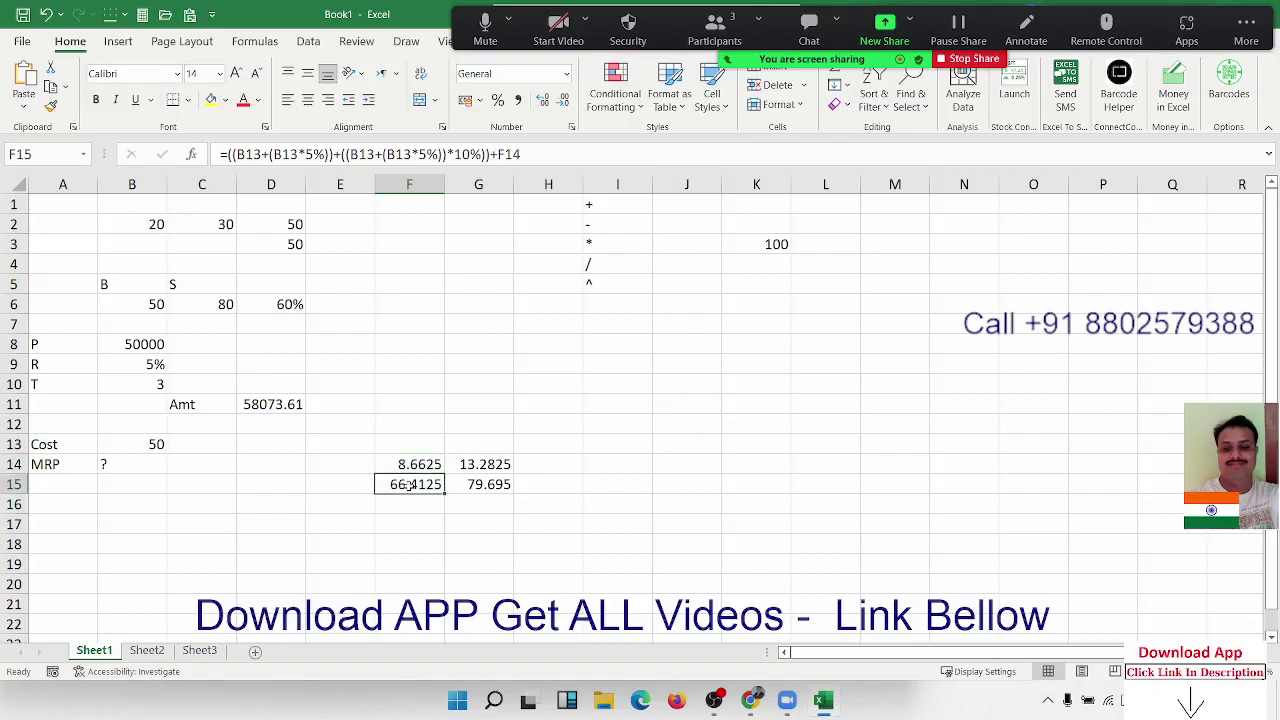
double_click(409, 484)
double_click(666, 485)
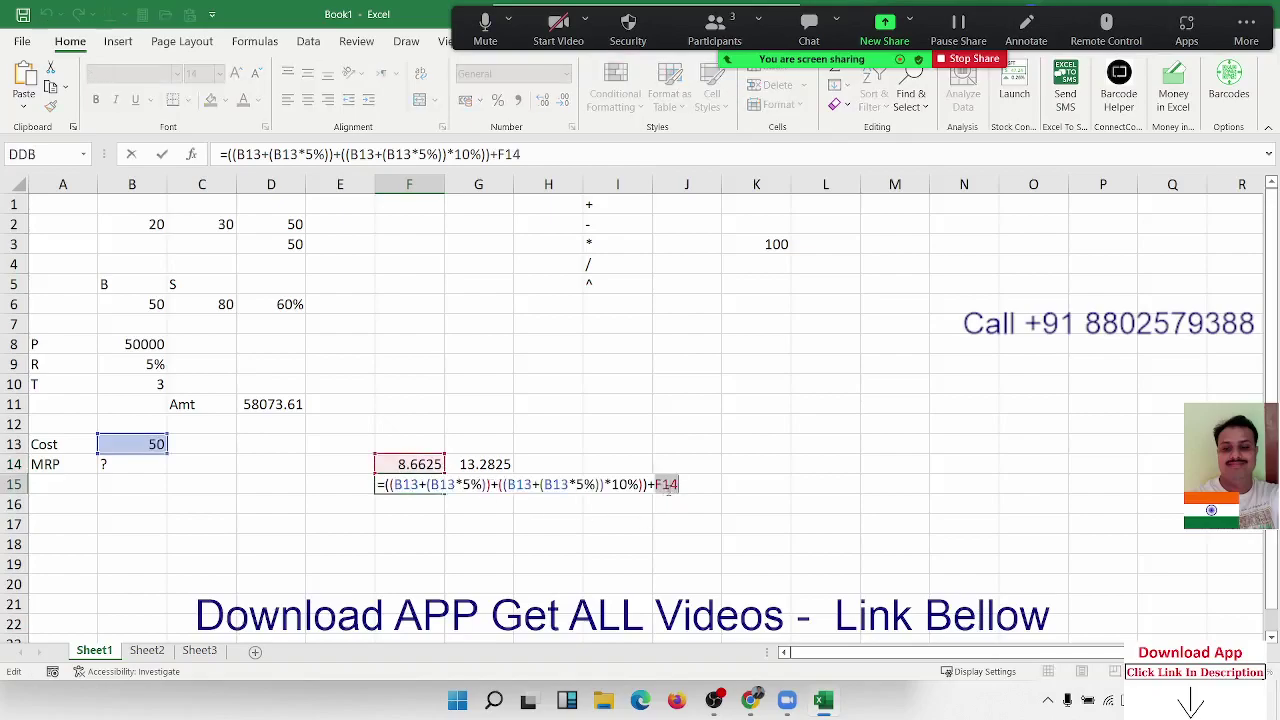
key("BackSpace")
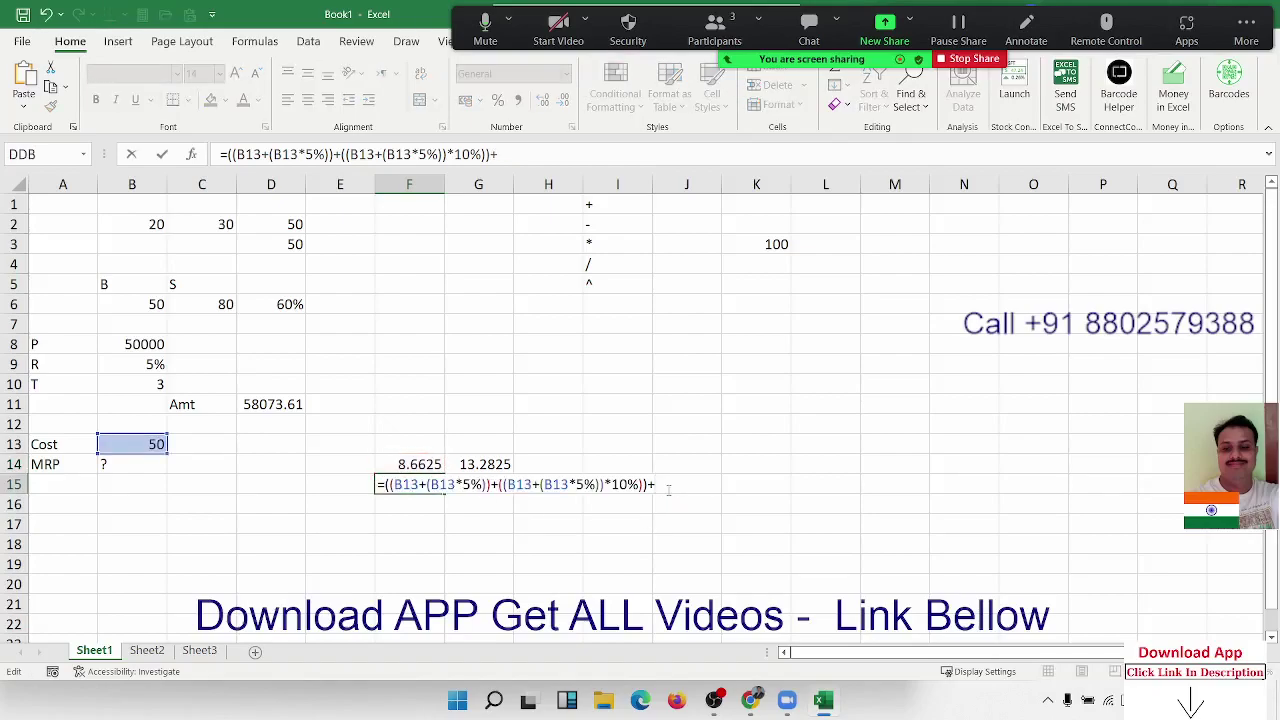
type("(")
key("ctrl+v")
type("*15%")
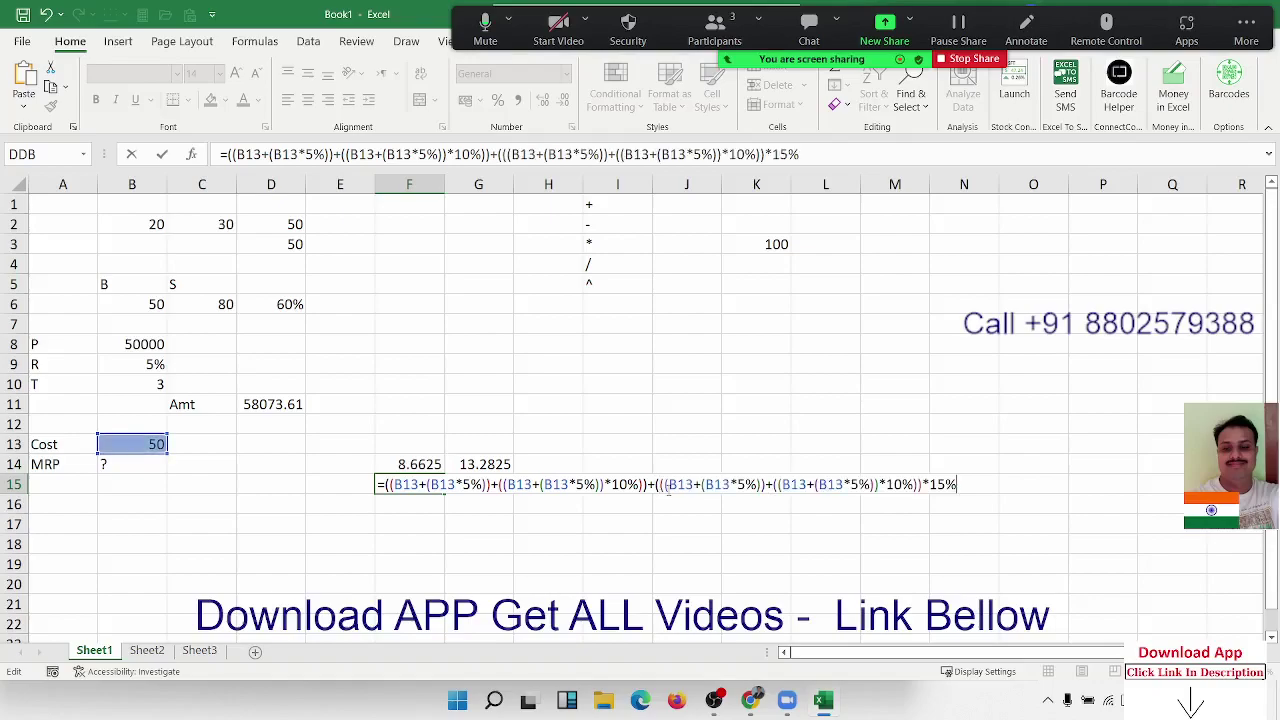
type(")")
key("Return")
key("Up")
key("Up")
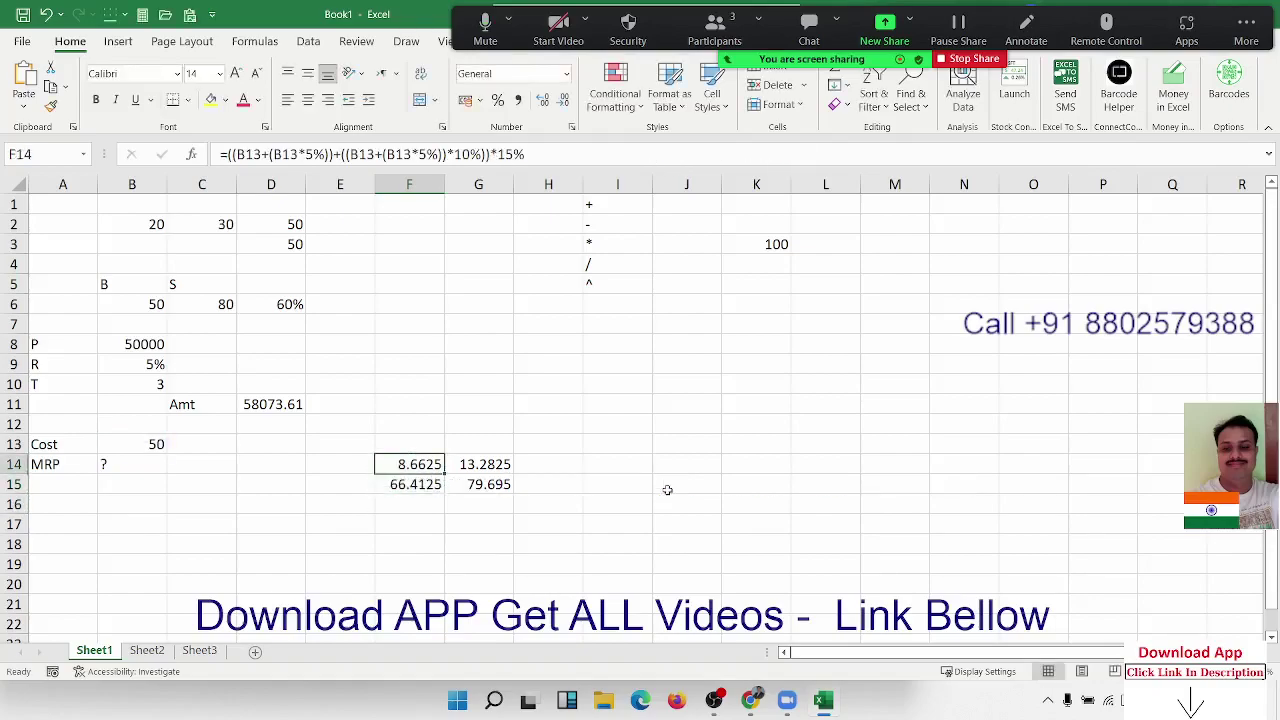
key("Delete")
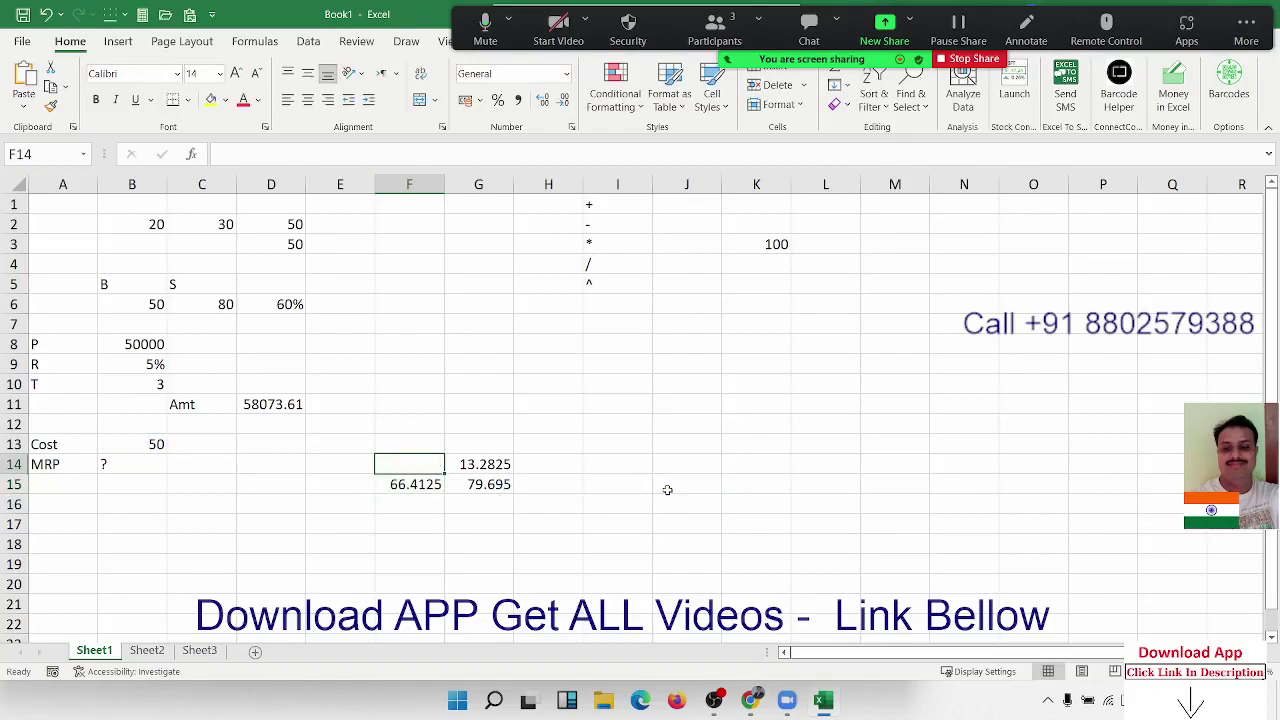
- Select F15's full cost-only formula text
key("Down")
double_click(420, 486)
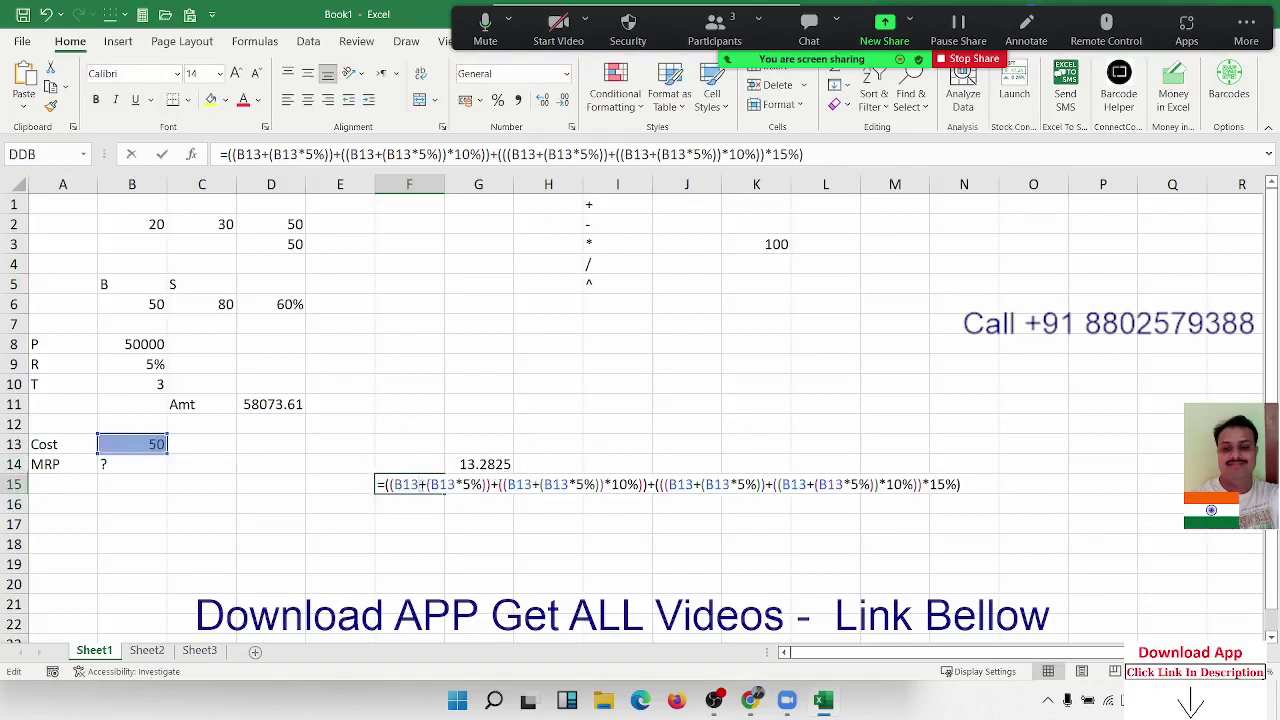
left_click_drag(382, 484, 1011, 485)
key("ctrl+c")
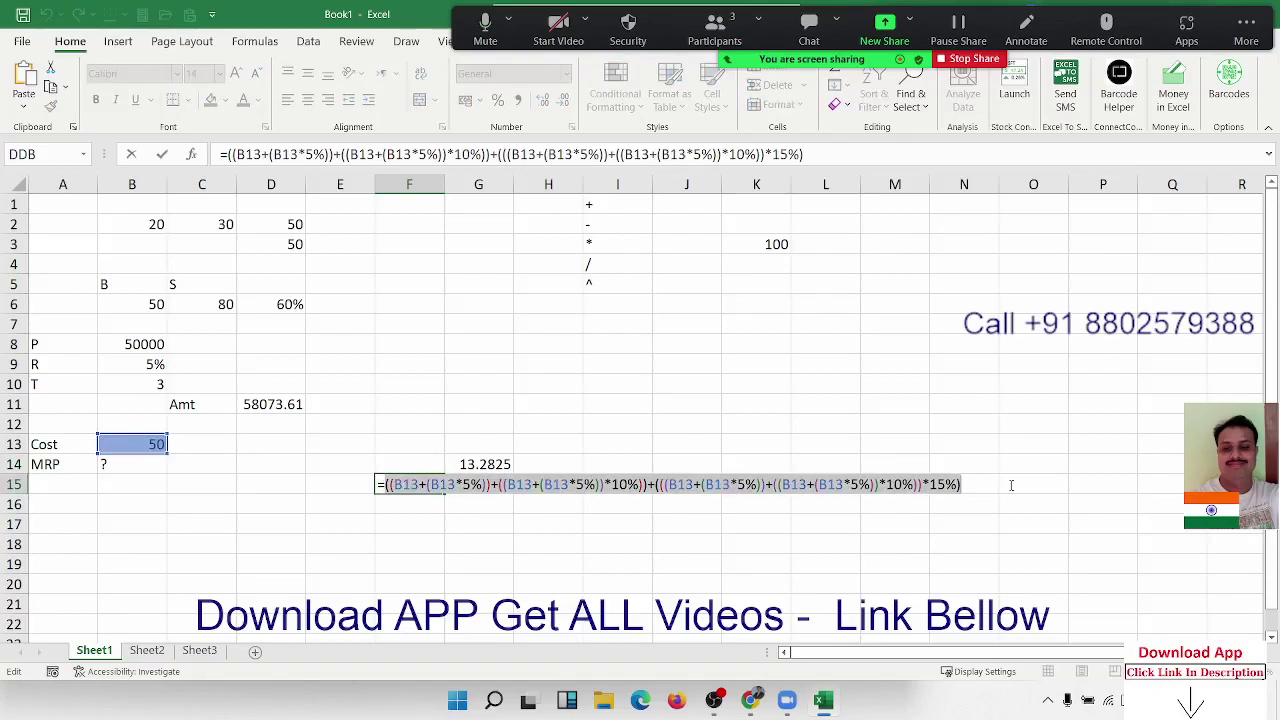
key("Escape")
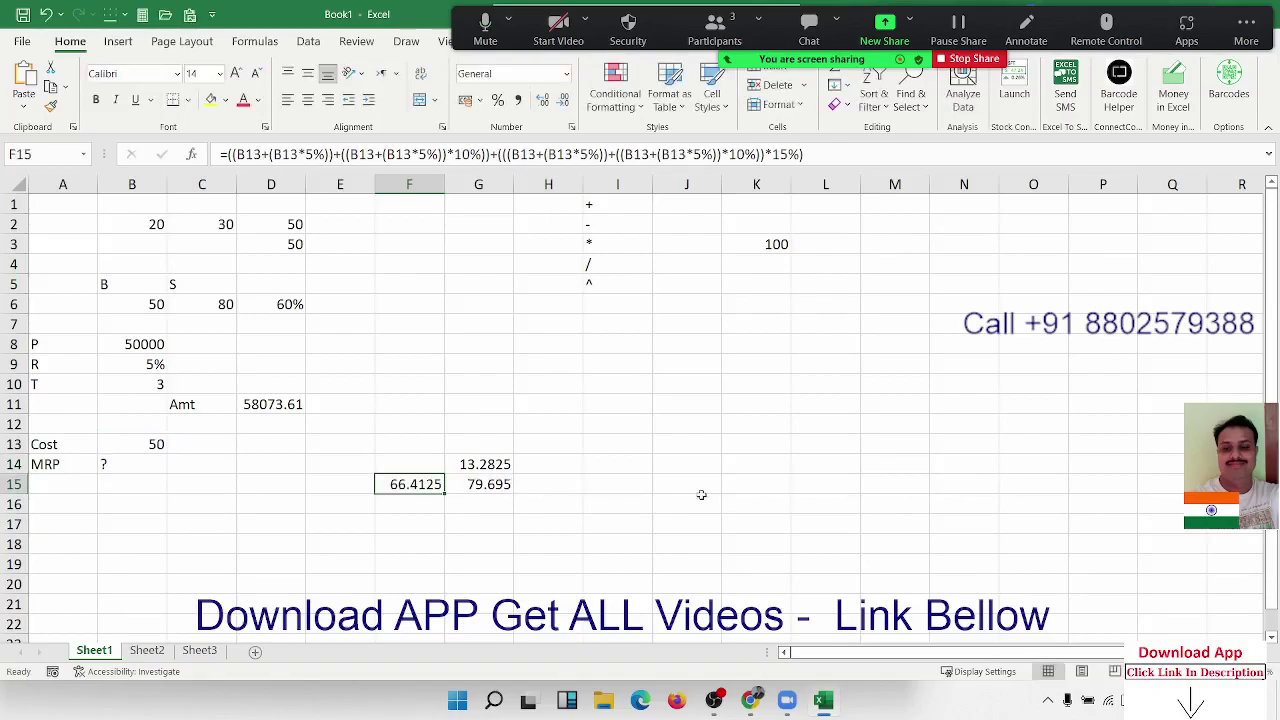
- Review G14 and G15, then swap G14's F15 reference for the bracketed B13-based expression
double_click(500, 465)
key("Return")
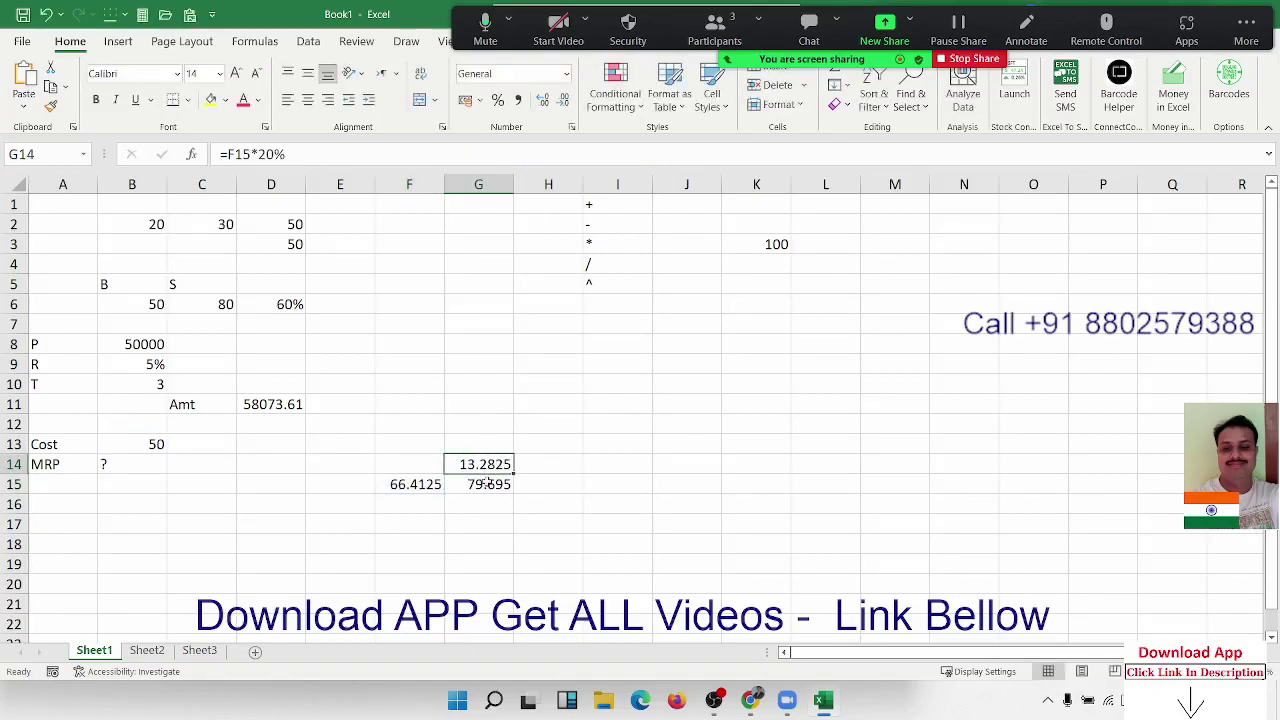
double_click(483, 479)
key("Escape")
double_click(485, 465)
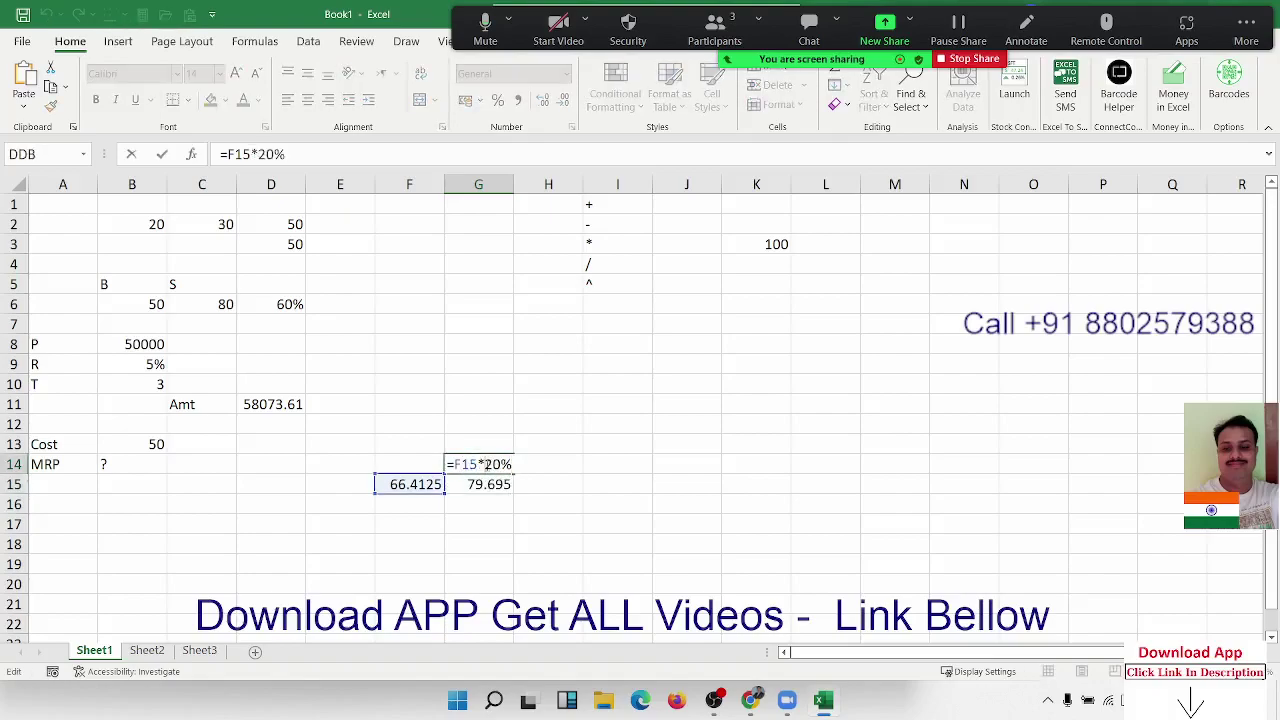
double_click(460, 465)
key("BackSpace")
type("()")
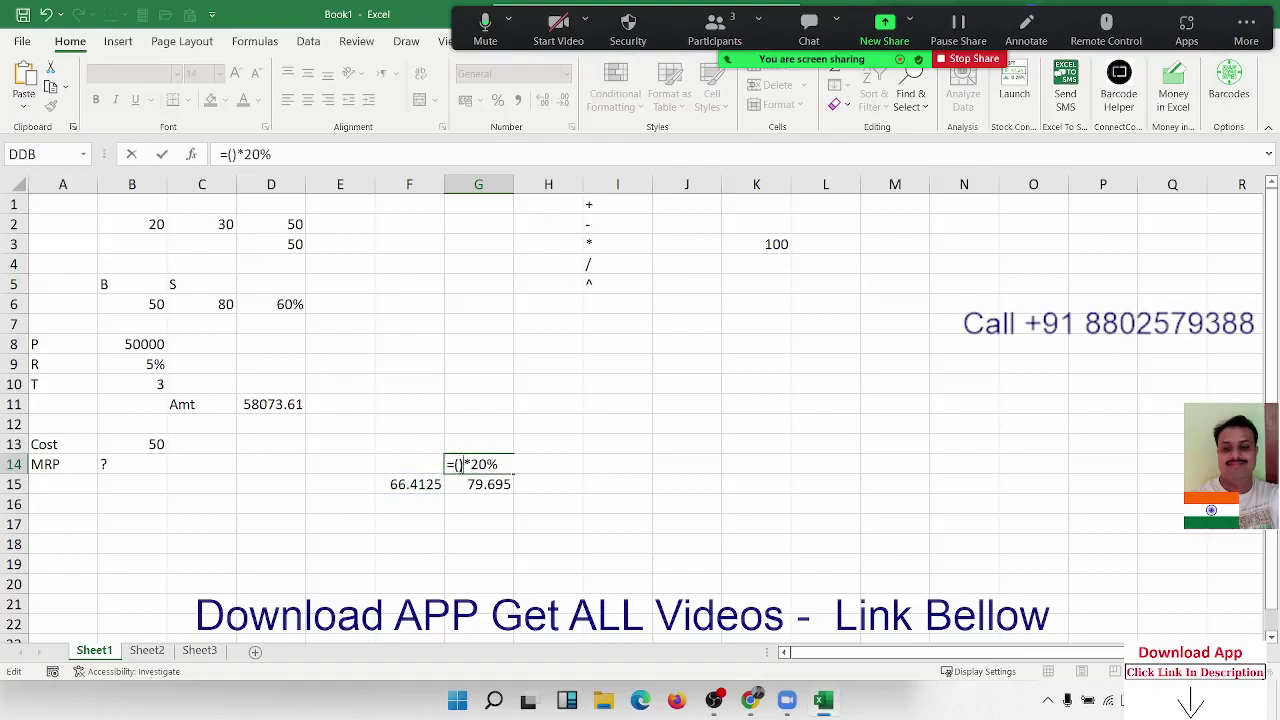
key("ctrl+v")
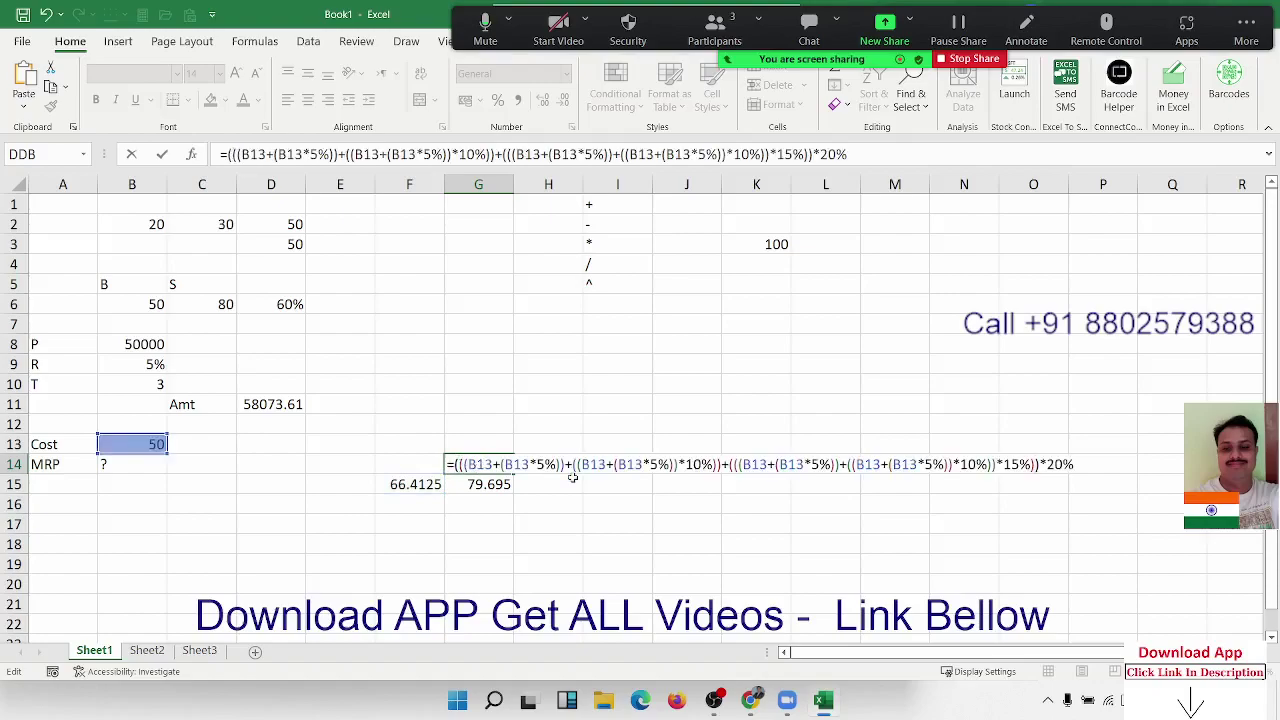
key("Return")
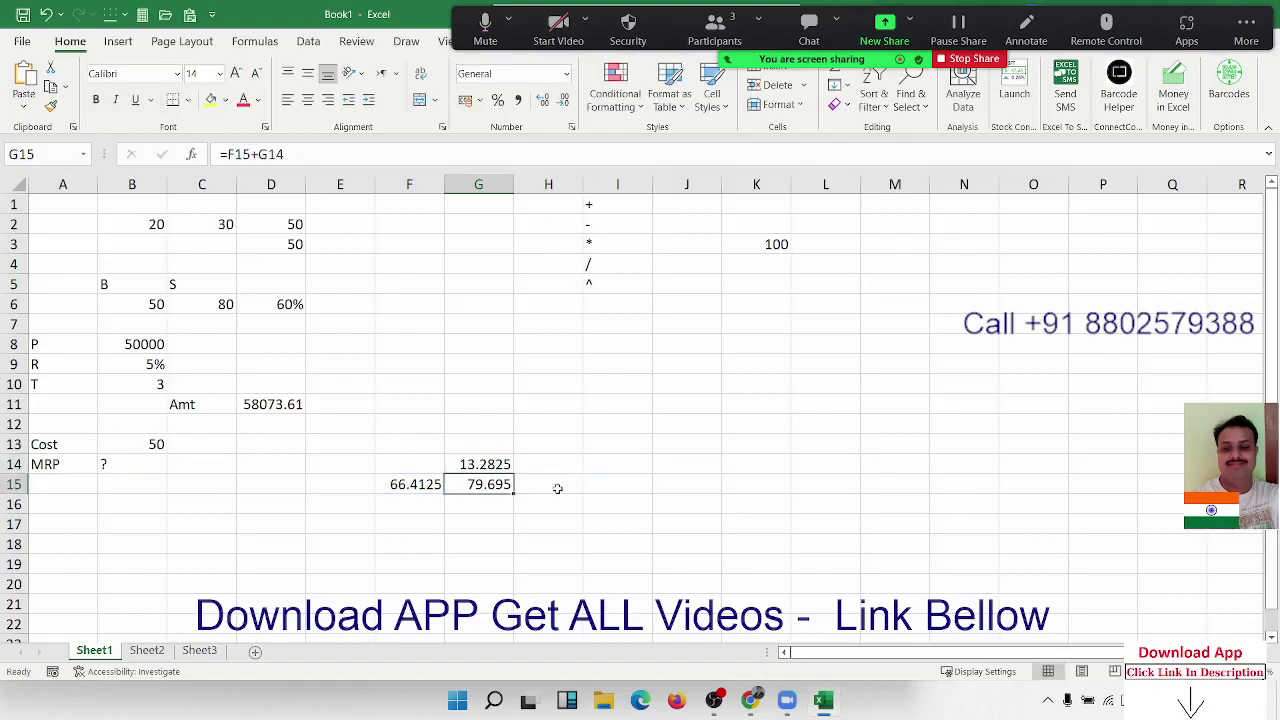
- Replace the F15 reference in G15's formula with the pasted B13-based expression
double_click(486, 484)
double_click(465, 484)
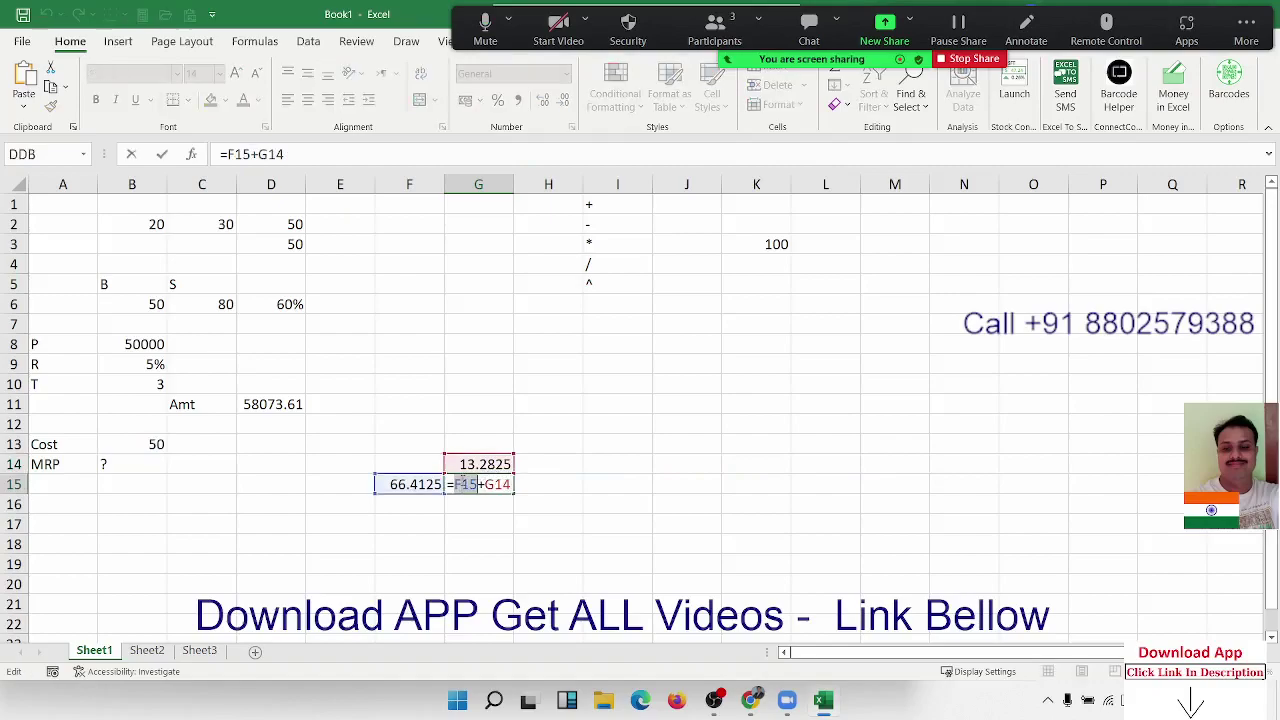
type("(")
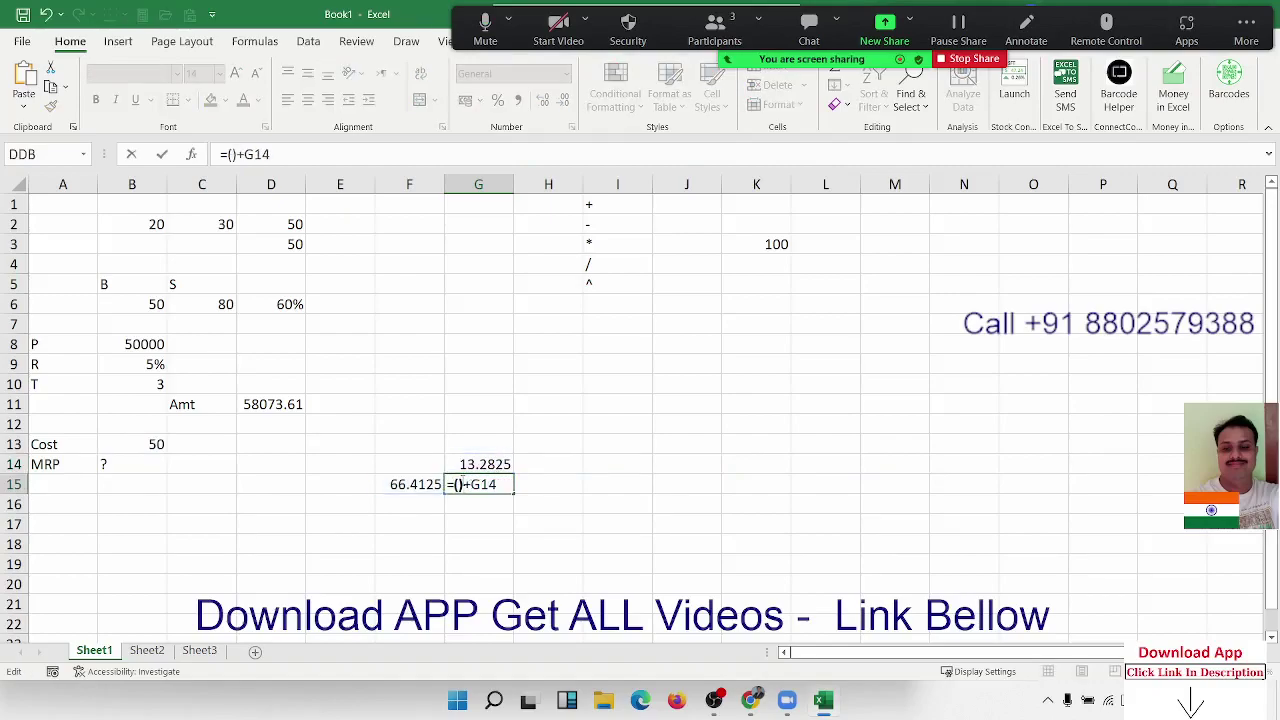
key("ctrl+v")
key("Return")
- Select G14's entire formula text for reuse in G15
key("Up")
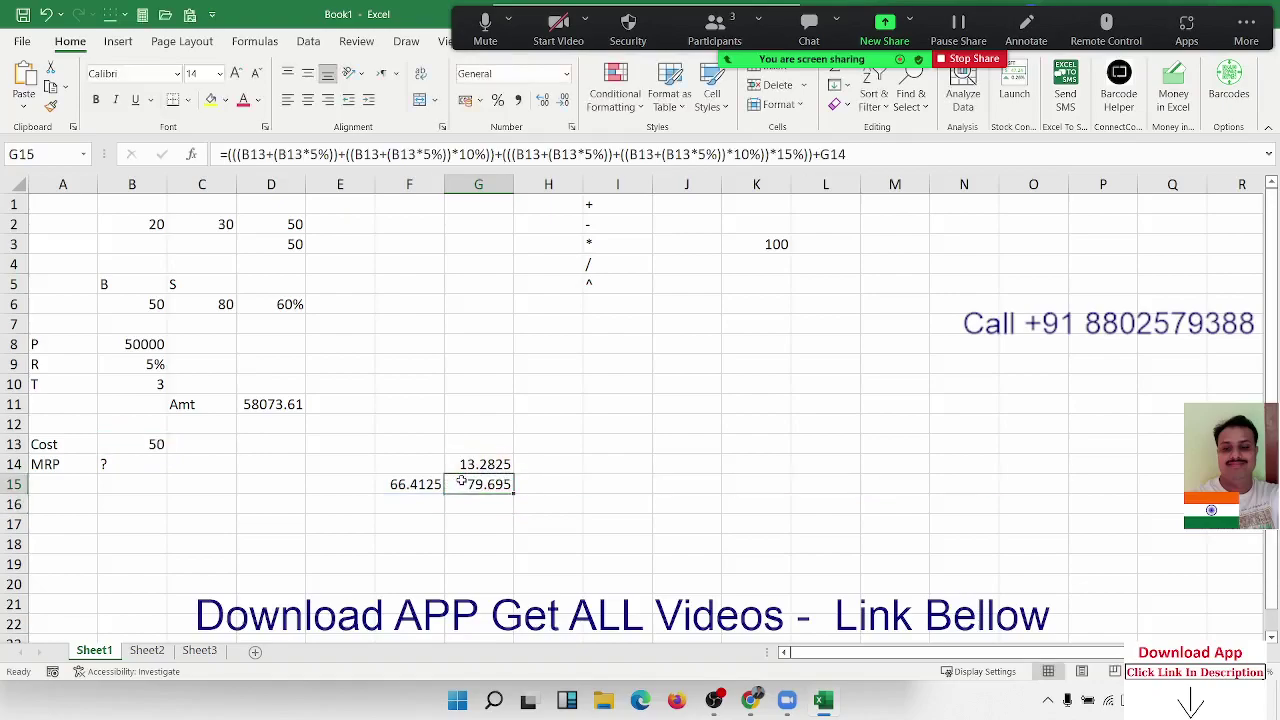
key("Left")
key("Right")
key("Up")
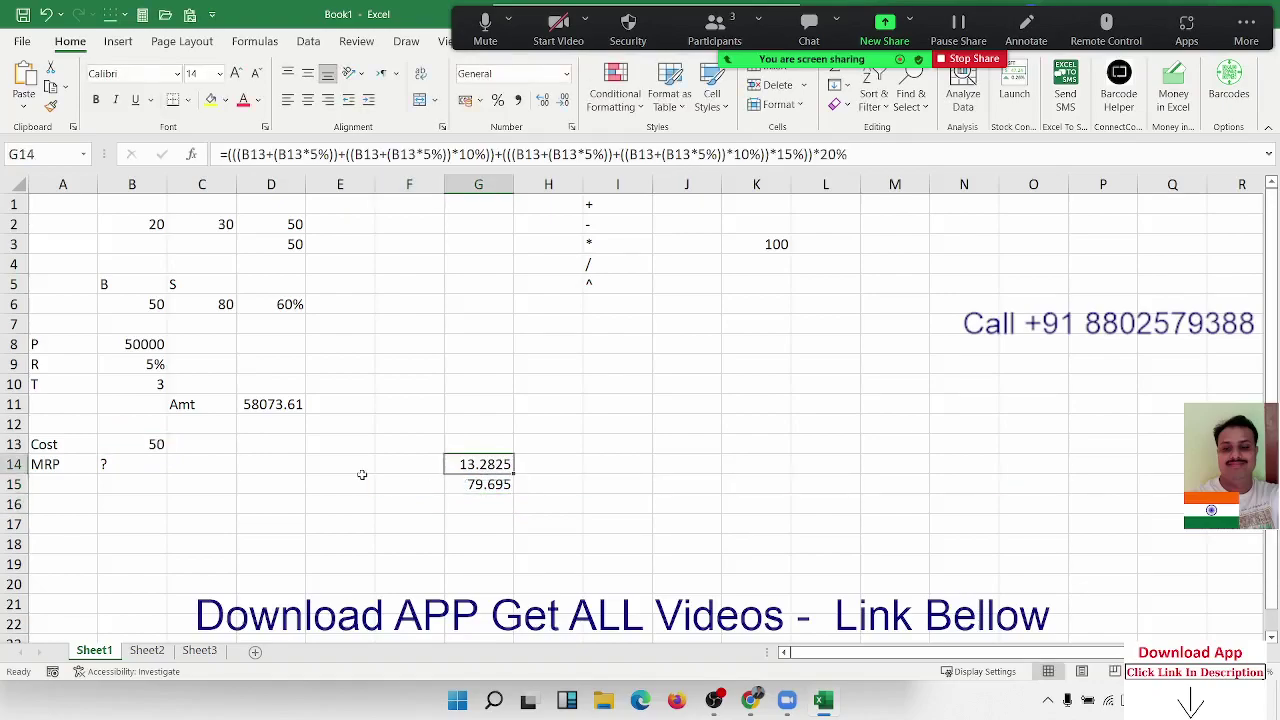
double_click(503, 464)
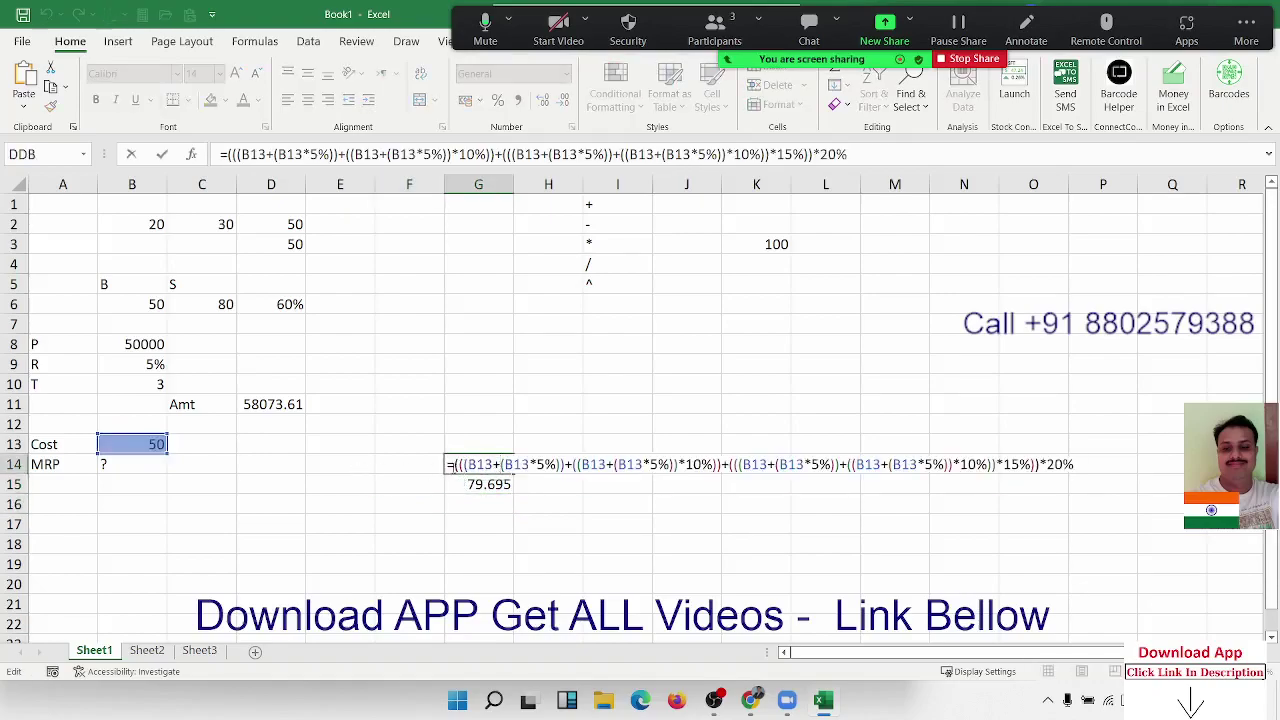
left_click_drag(449, 464, 1074, 464)
key("ctrl+c")
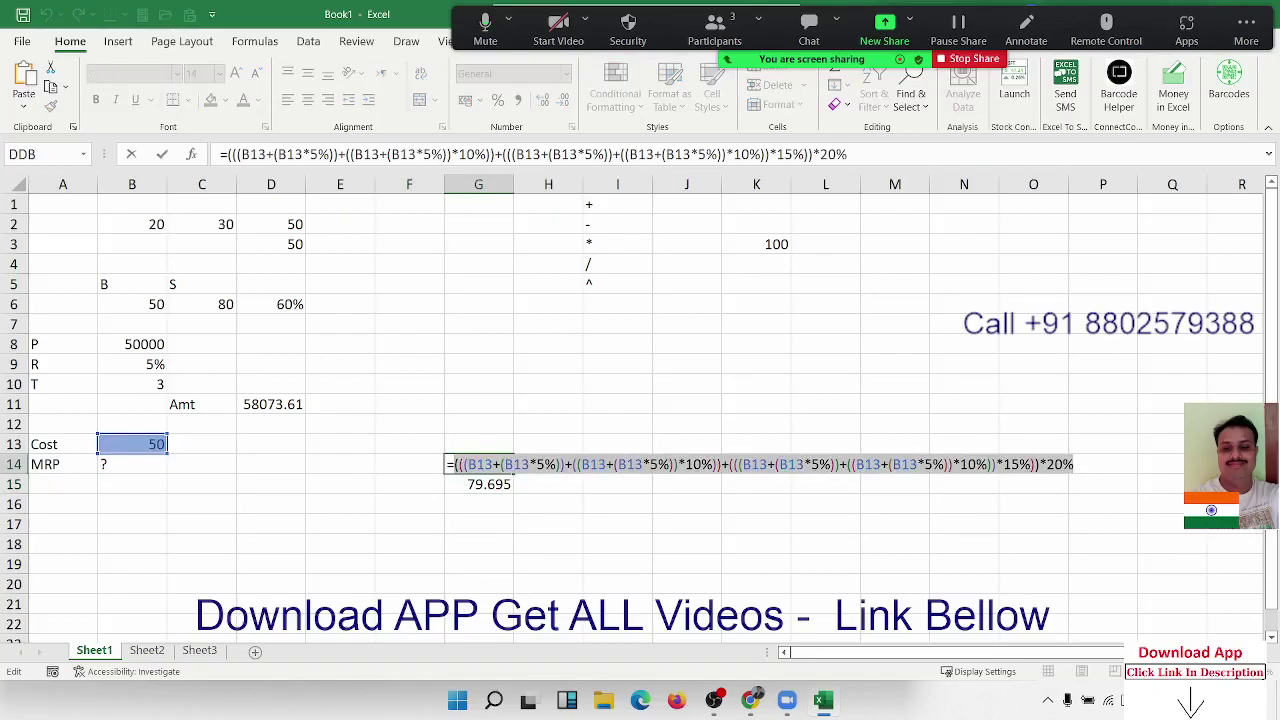
key("Escape")
- Swap G15's G14 reference for G14's full expression, then clear G14
double_click(478, 486)
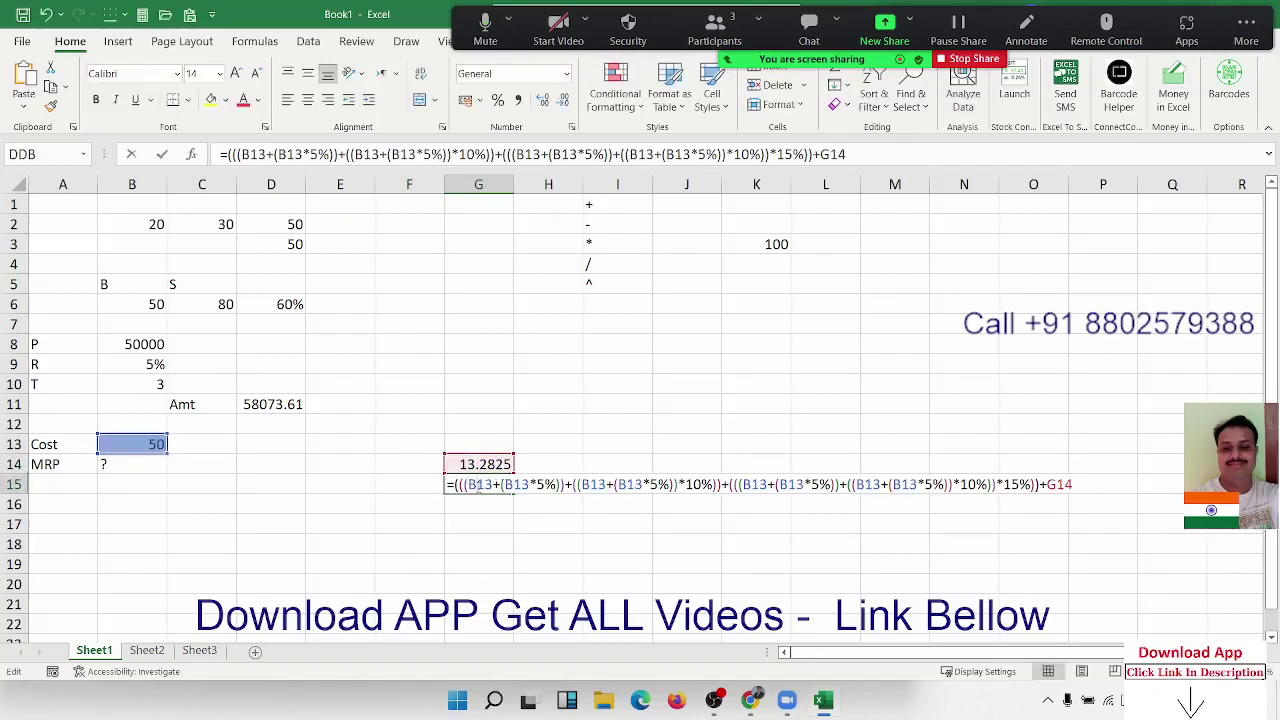
double_click(1066, 484)
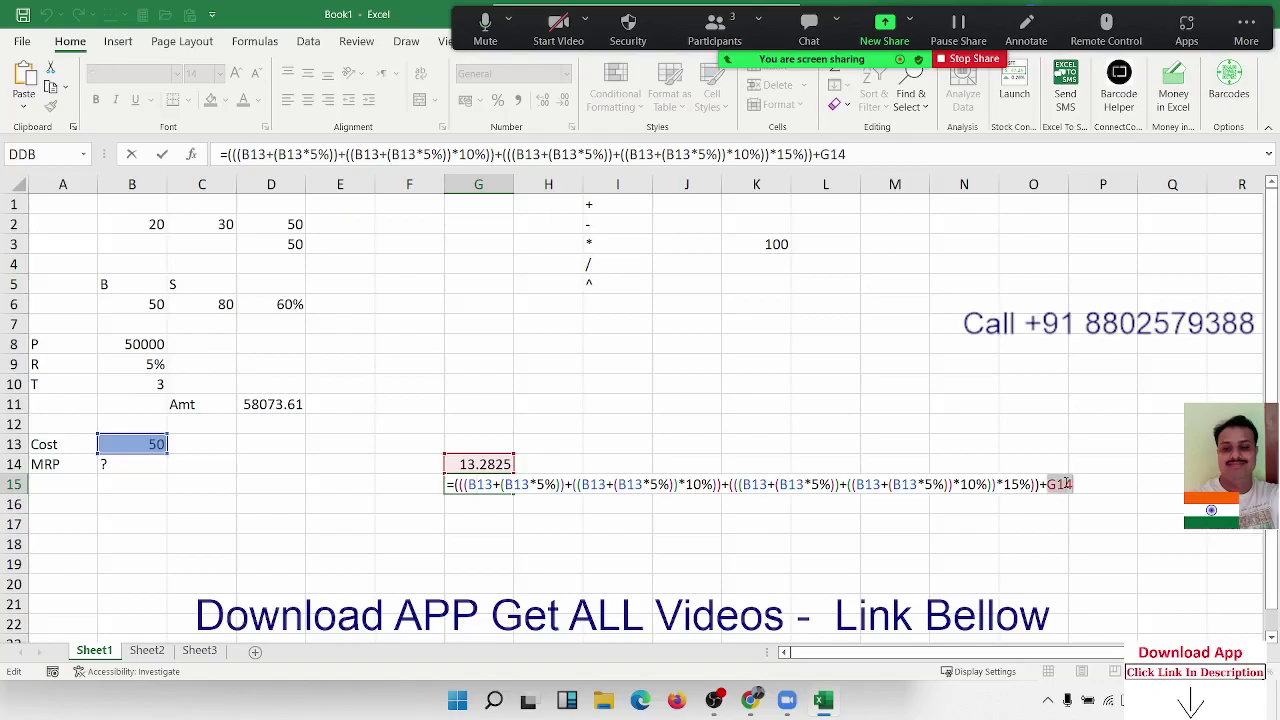
key("BackSpace")
type("(")
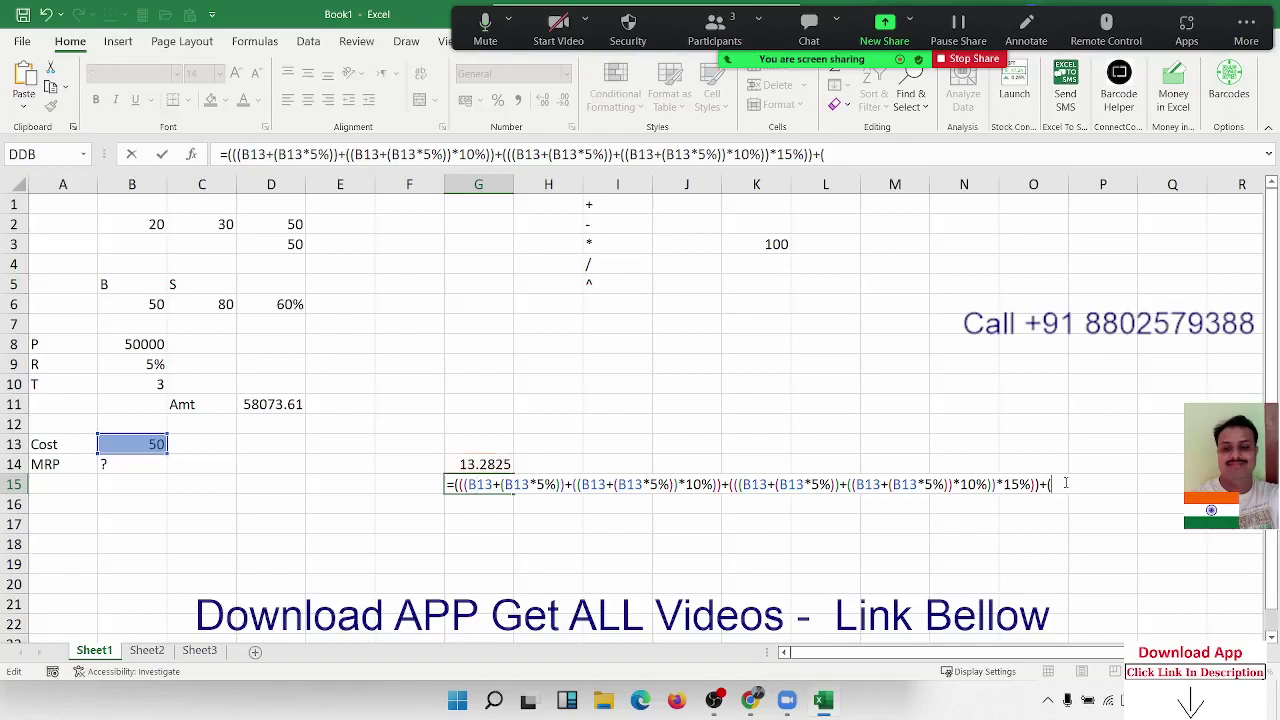
key("ctrl+v")
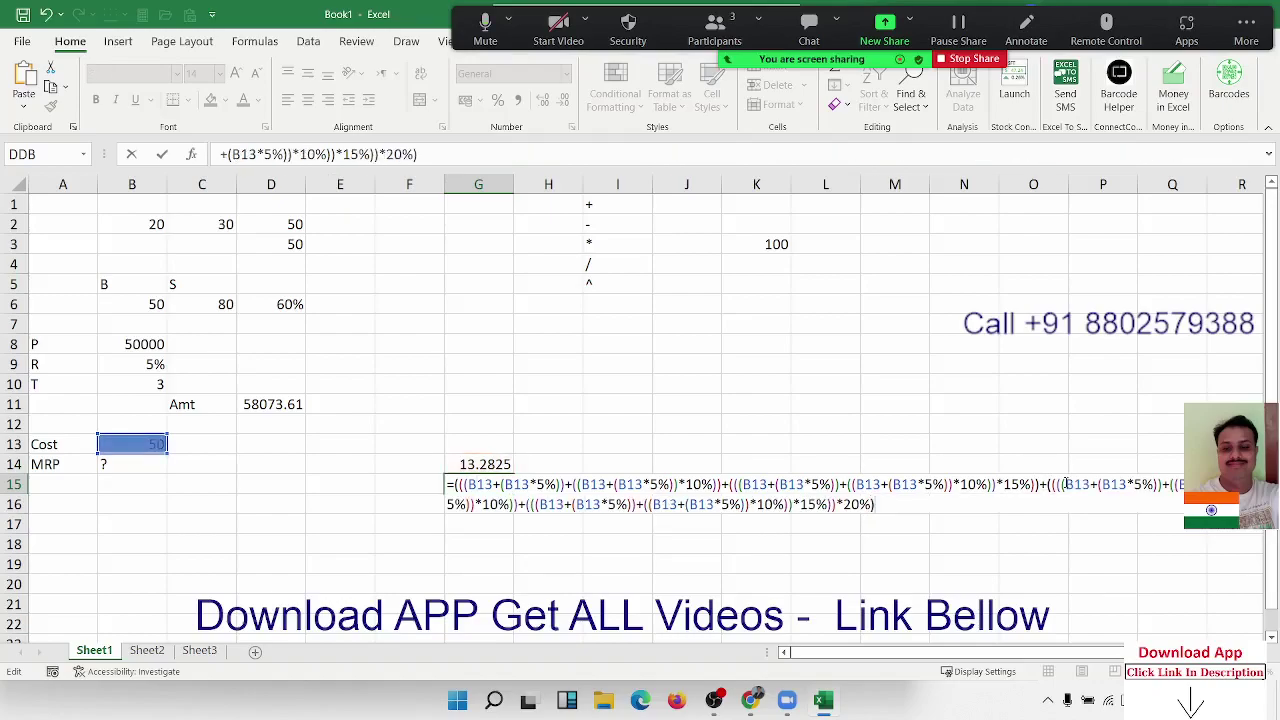
key("Return")
key("Up")
key("Up")
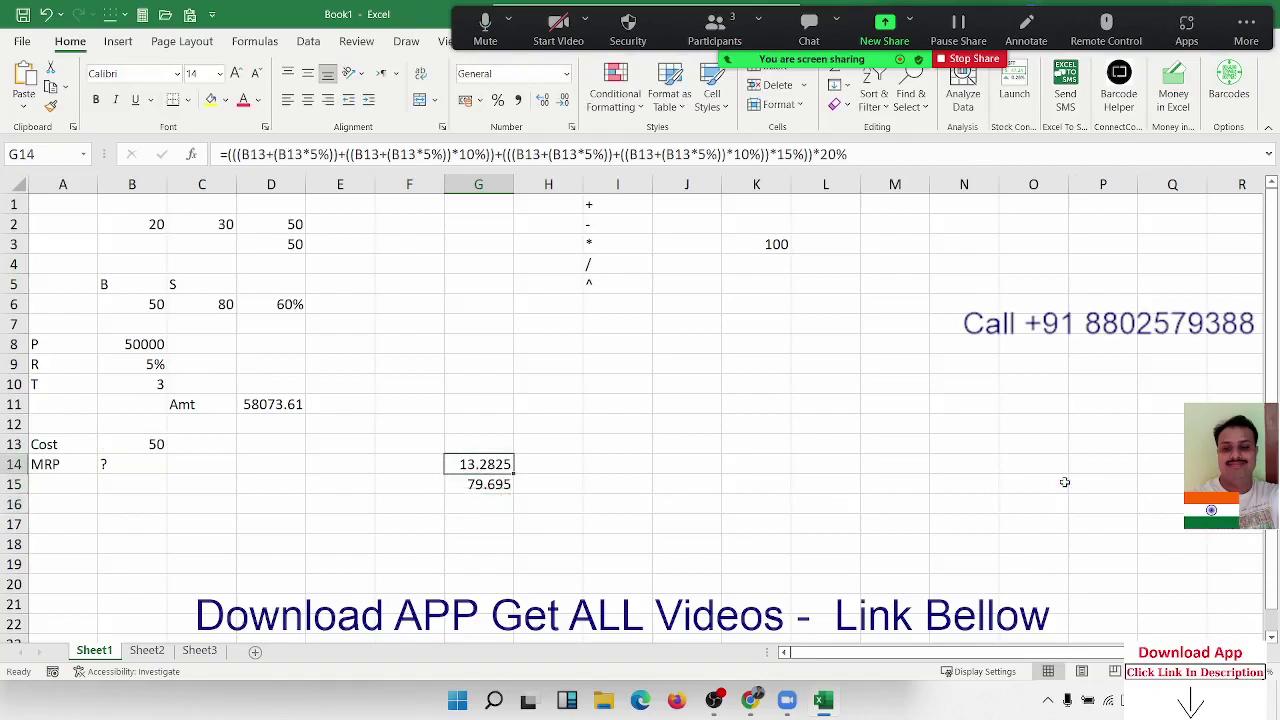
key("Delete")
key("Down")
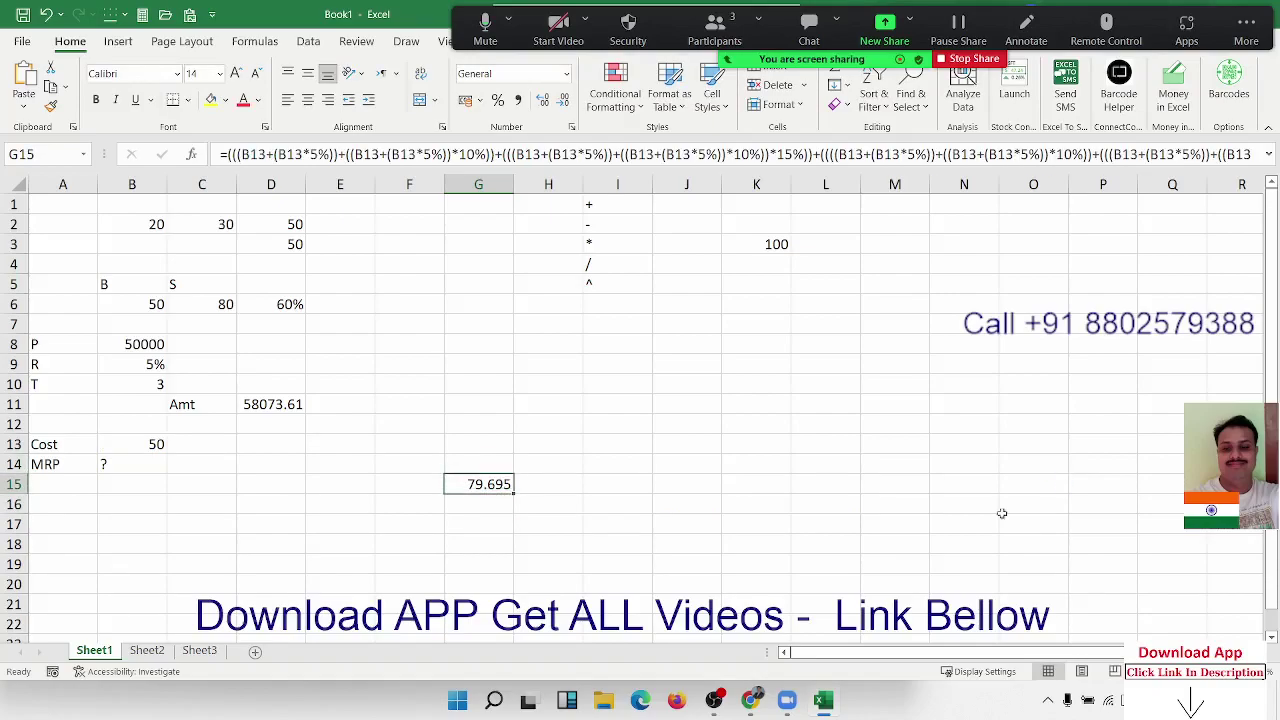
- Drag G15's formula onto B14, replacing the question mark, and check its B13 references
left_click_drag(478, 496, 134, 462)
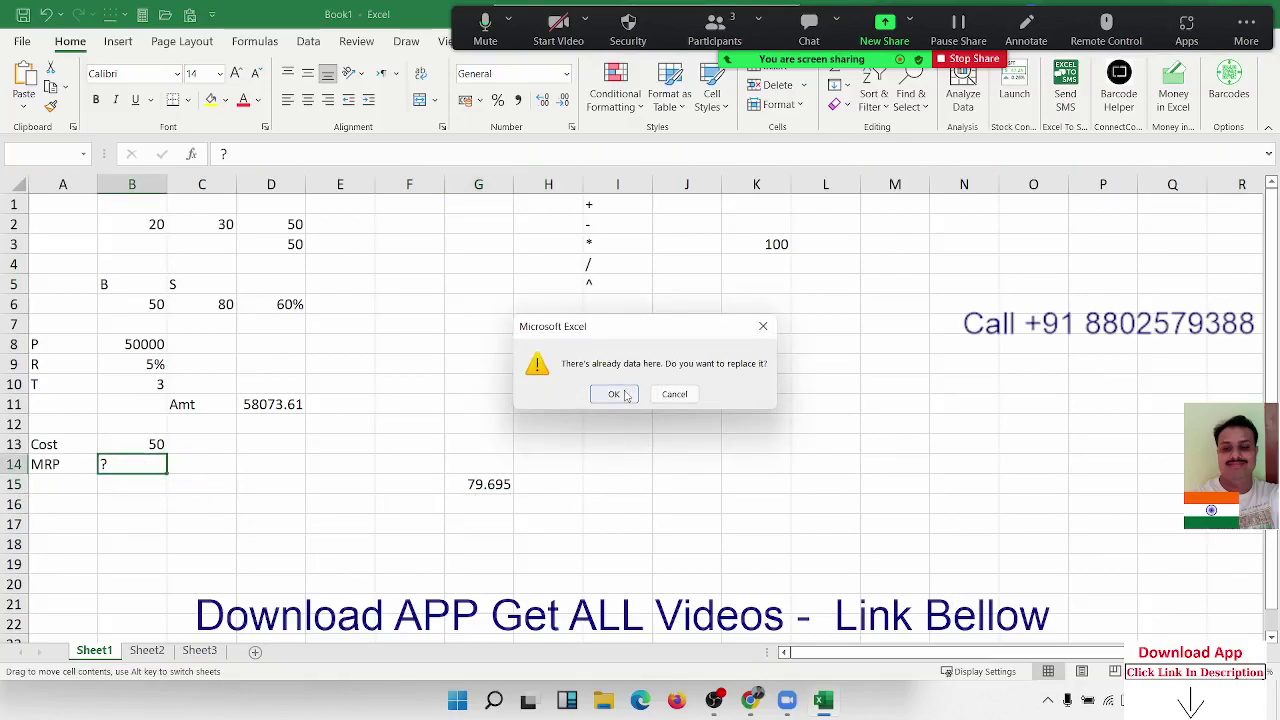
left_click(616, 393)
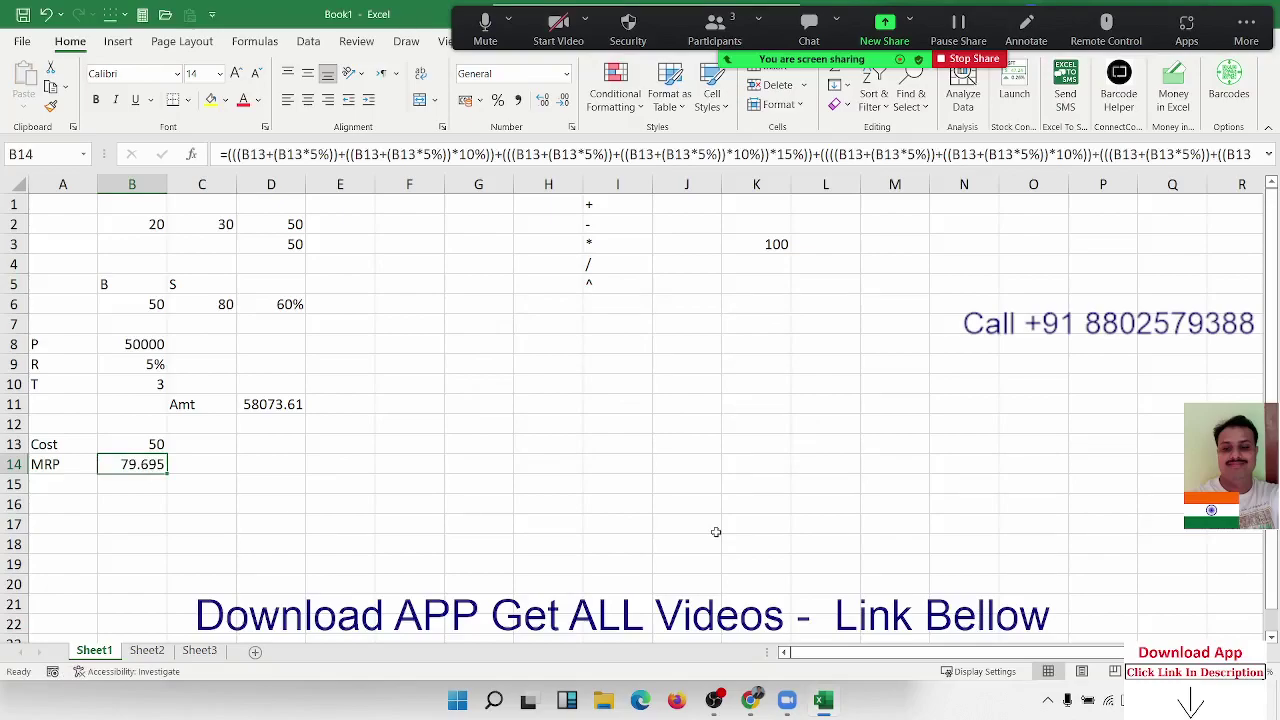
double_click(163, 466)
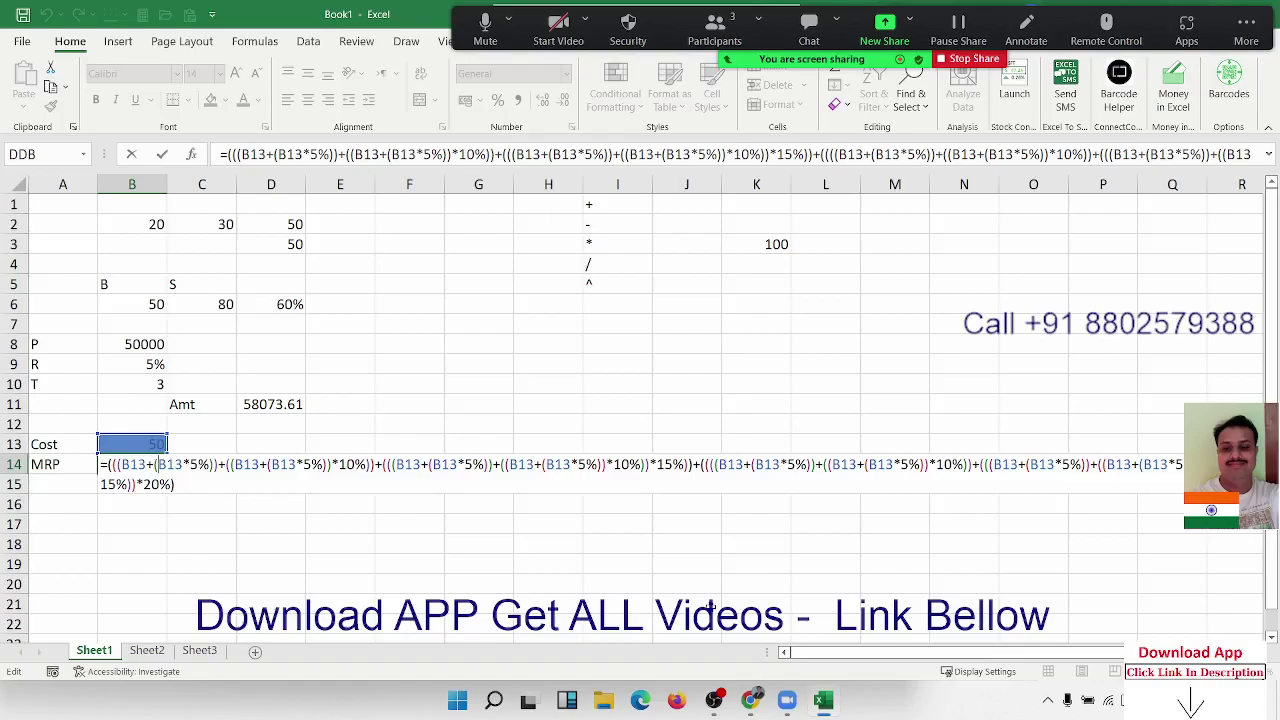
key("ctrl+Return")
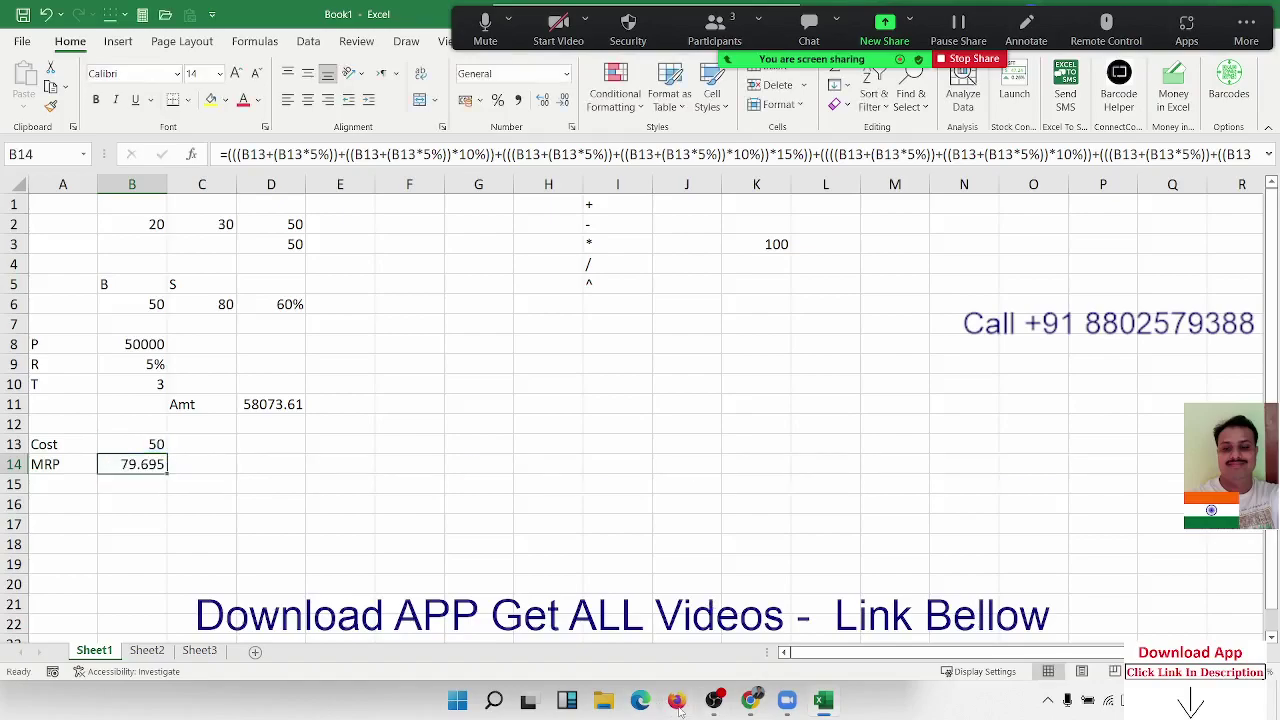
- Switch to the Formulas ribbon to reach the formula auditing tools
left_click(679, 708)
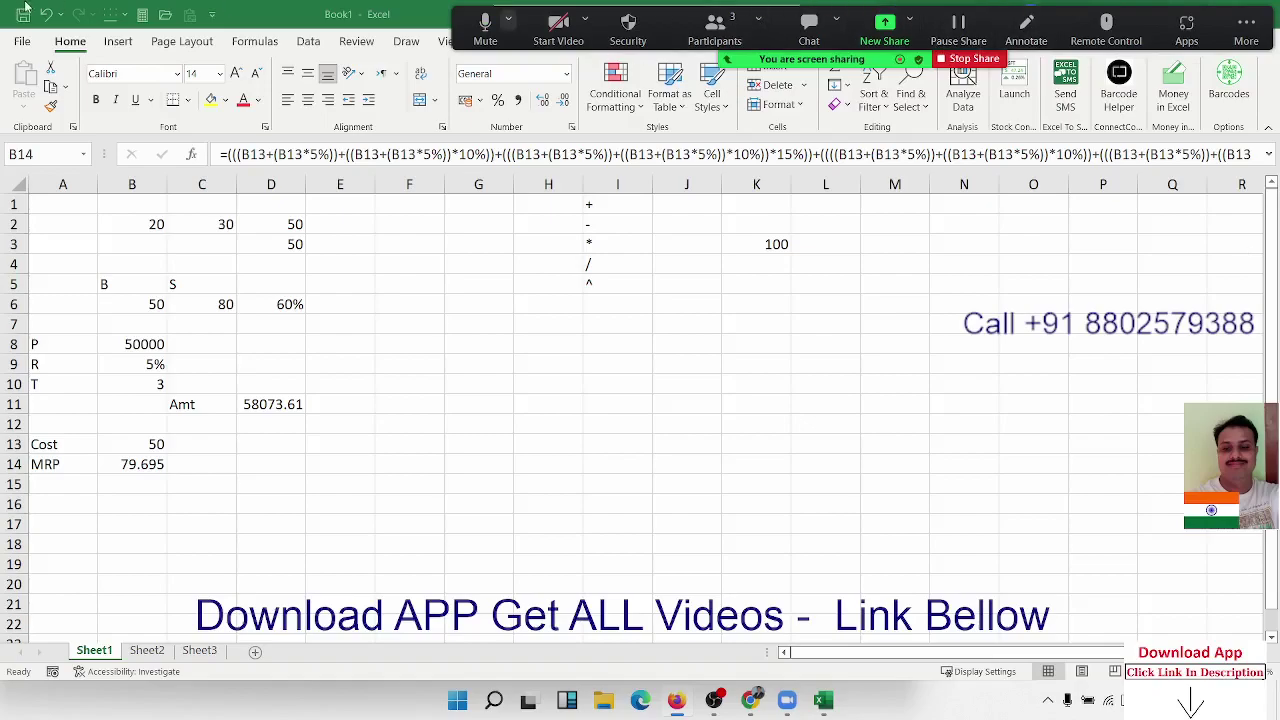
left_click(232, 43)
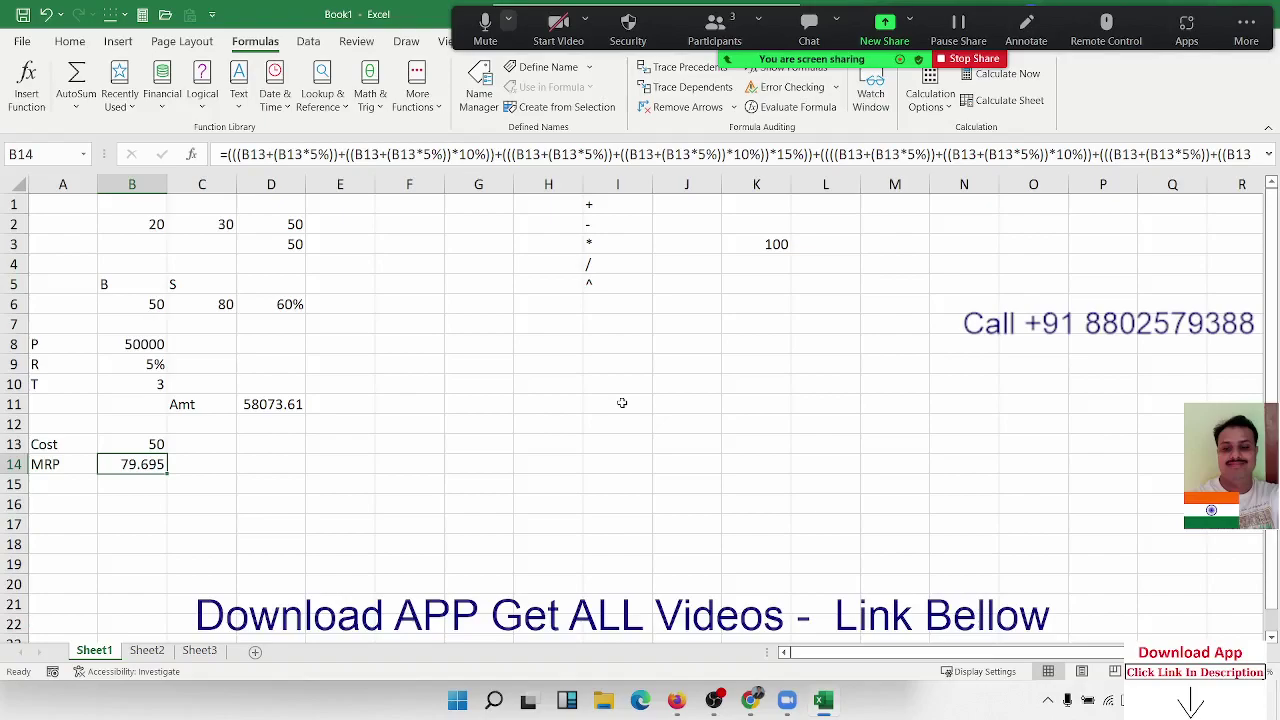
double_click(142, 467)
key("Return")
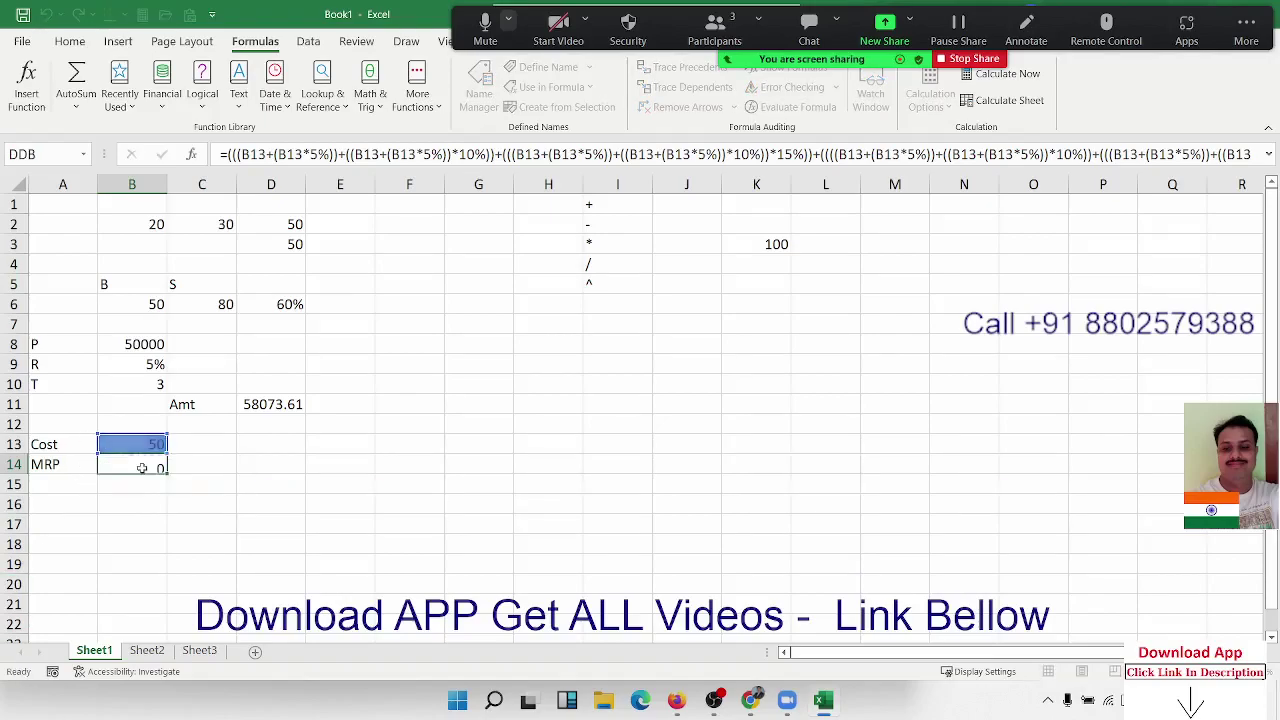
left_click(142, 467)
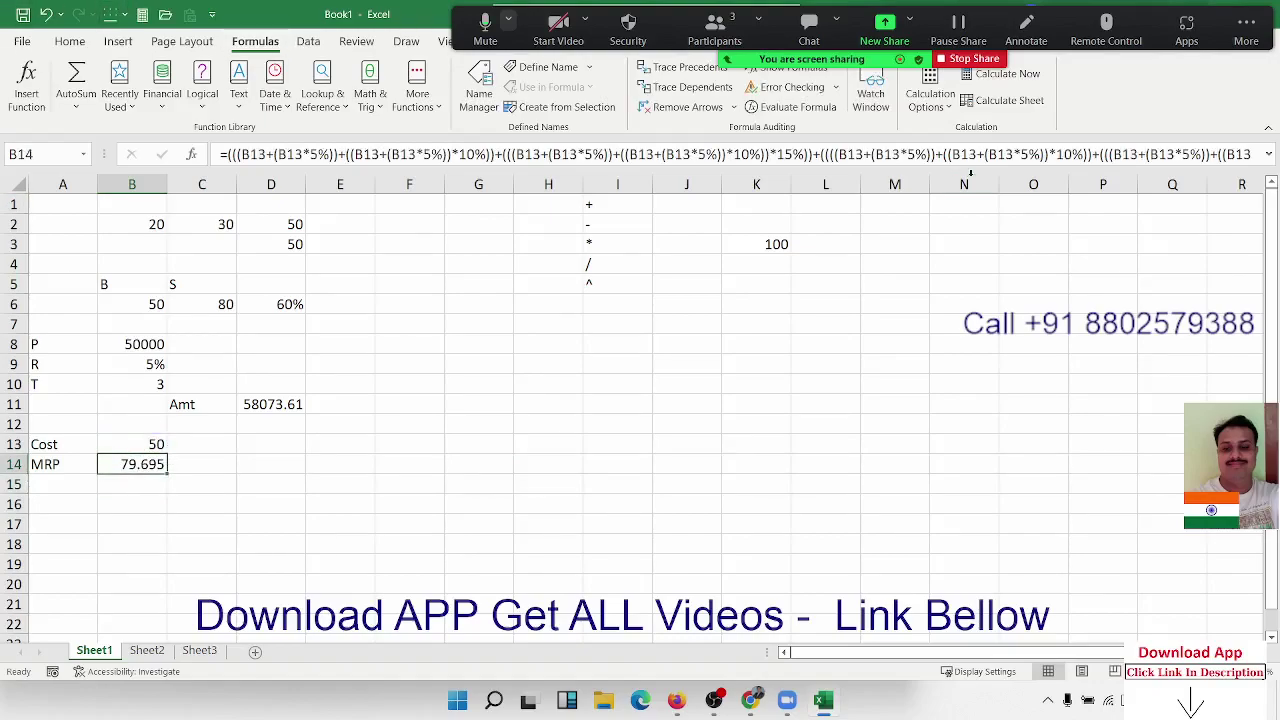
left_click(800, 108)
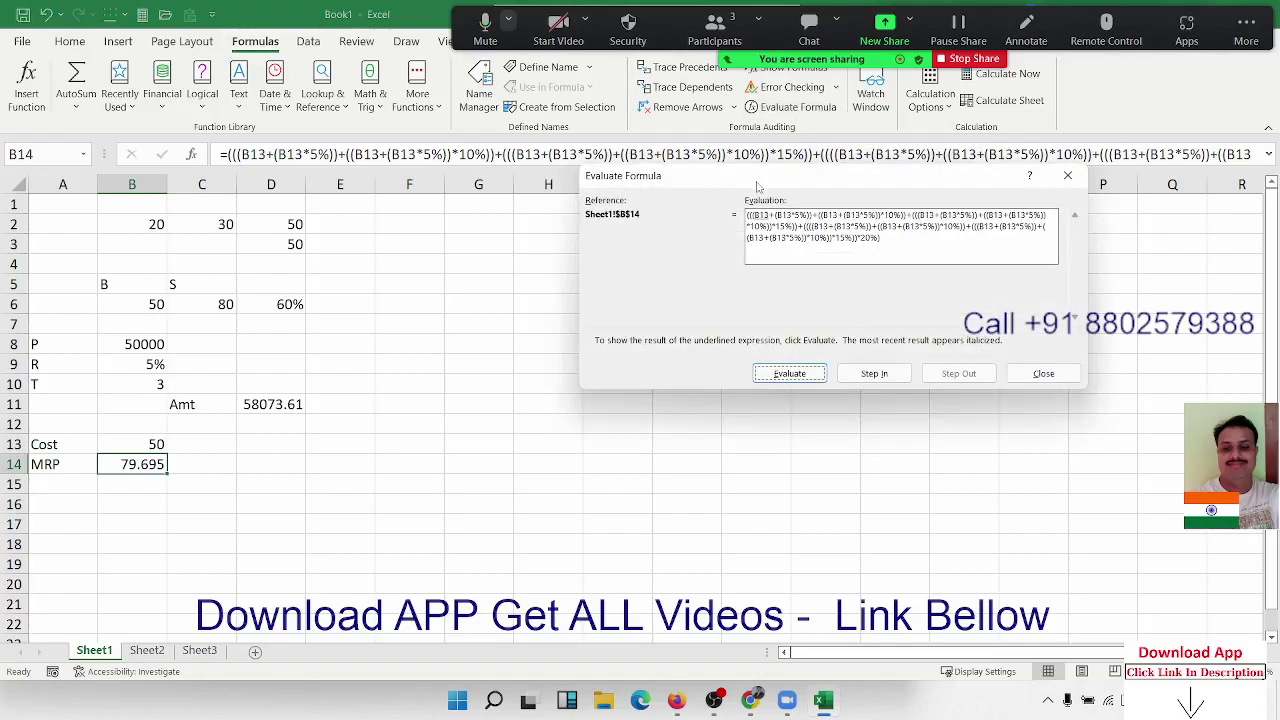
left_click_drag(757, 187, 593, 261)
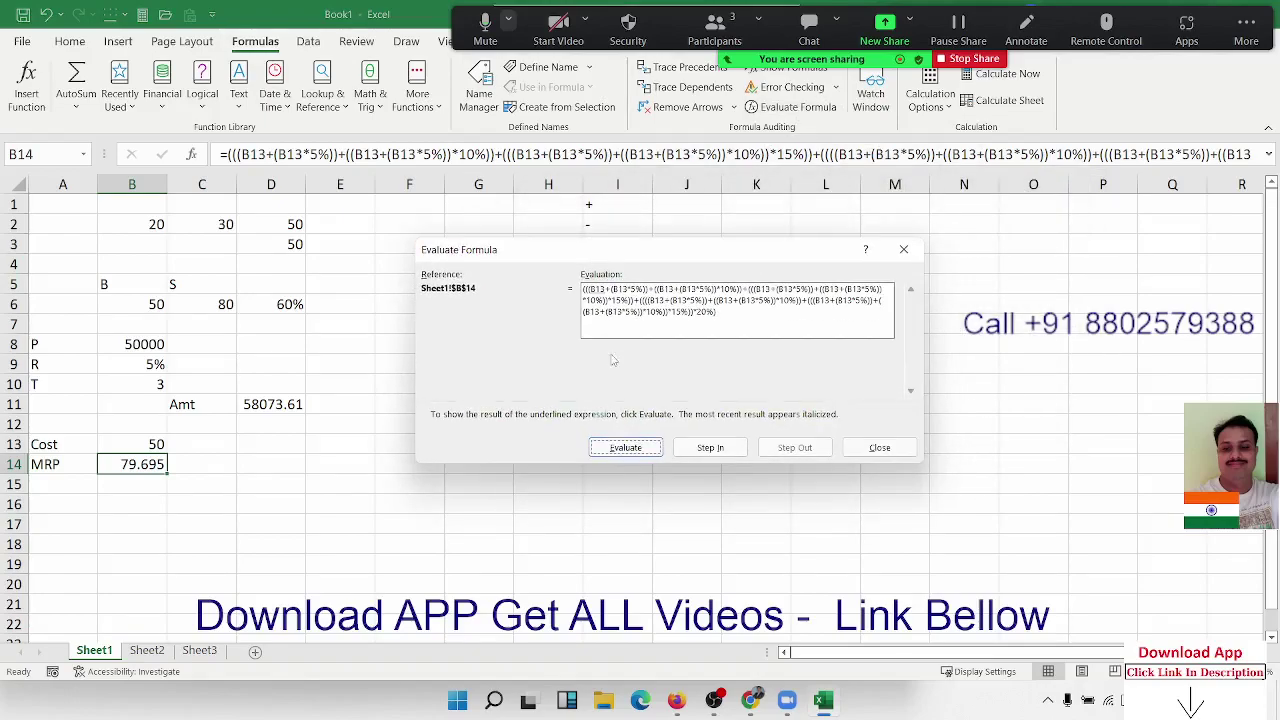
left_click(624, 450)
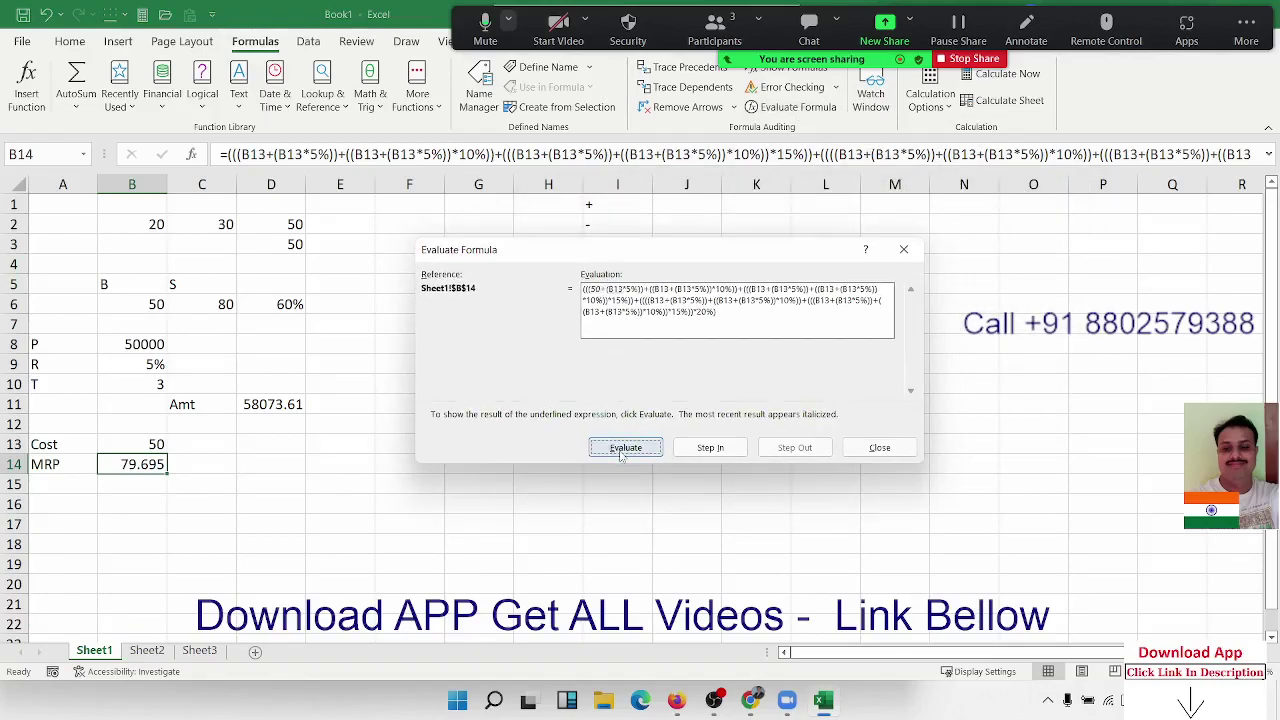
left_click(622, 450)
left_click(622, 450)
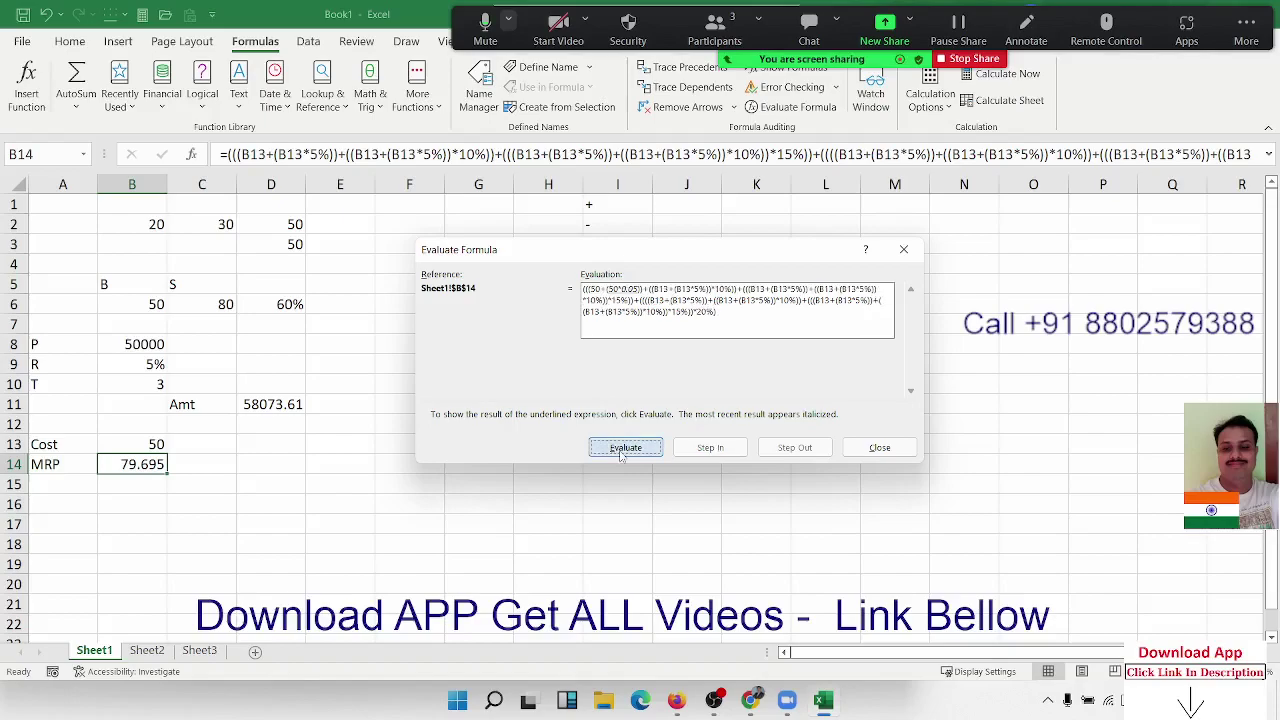
left_click(622, 450)
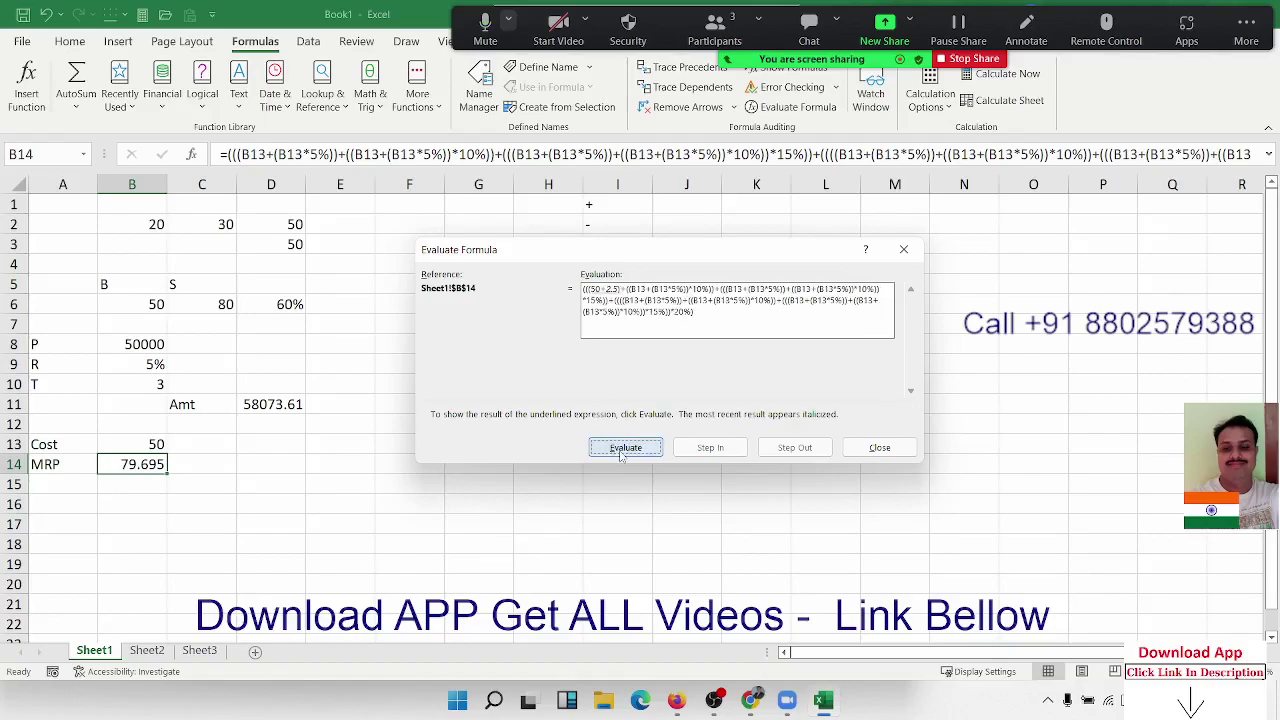
left_click(622, 450)
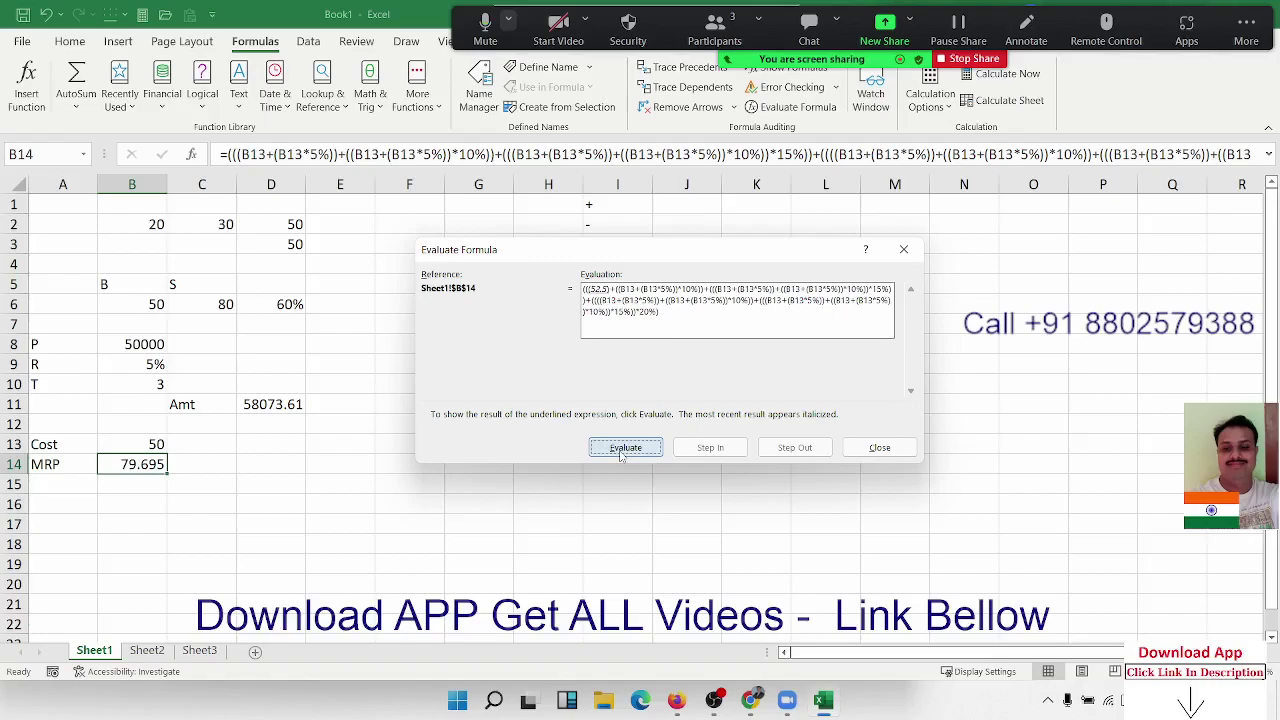
left_click(622, 450)
left_click(622, 450)
left_click(622, 450)
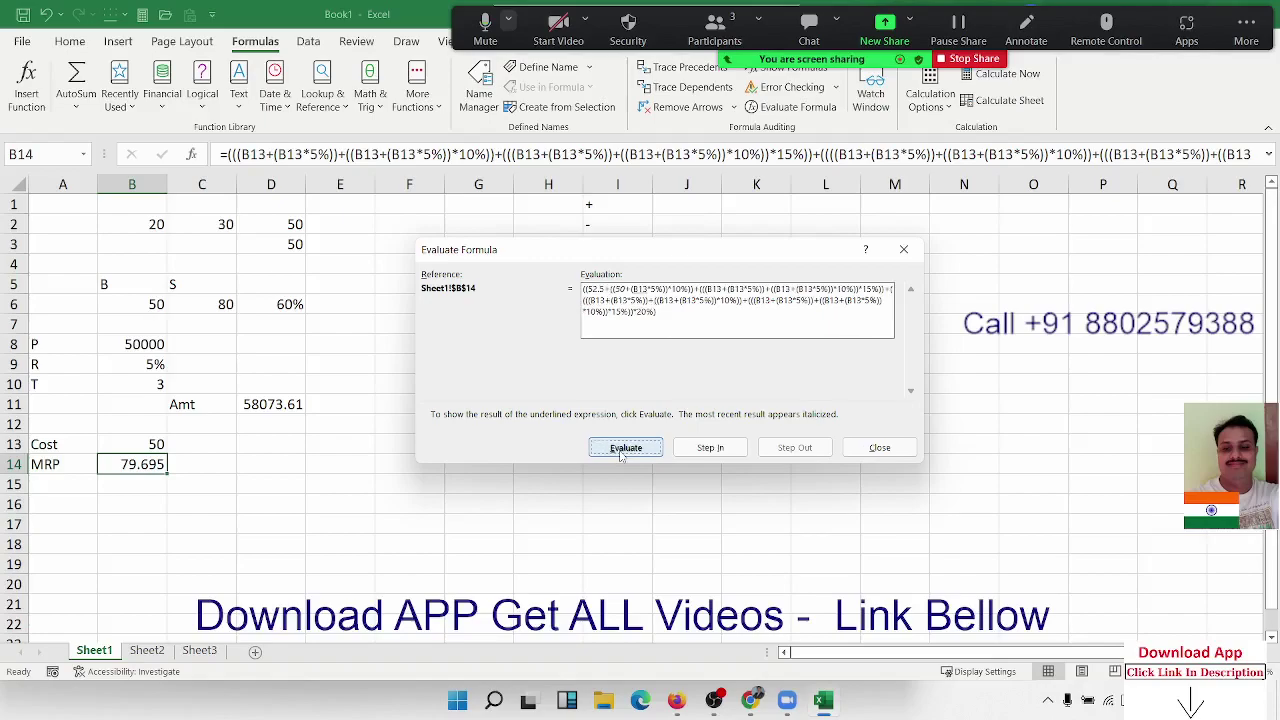
left_click(622, 450)
left_click(622, 450)
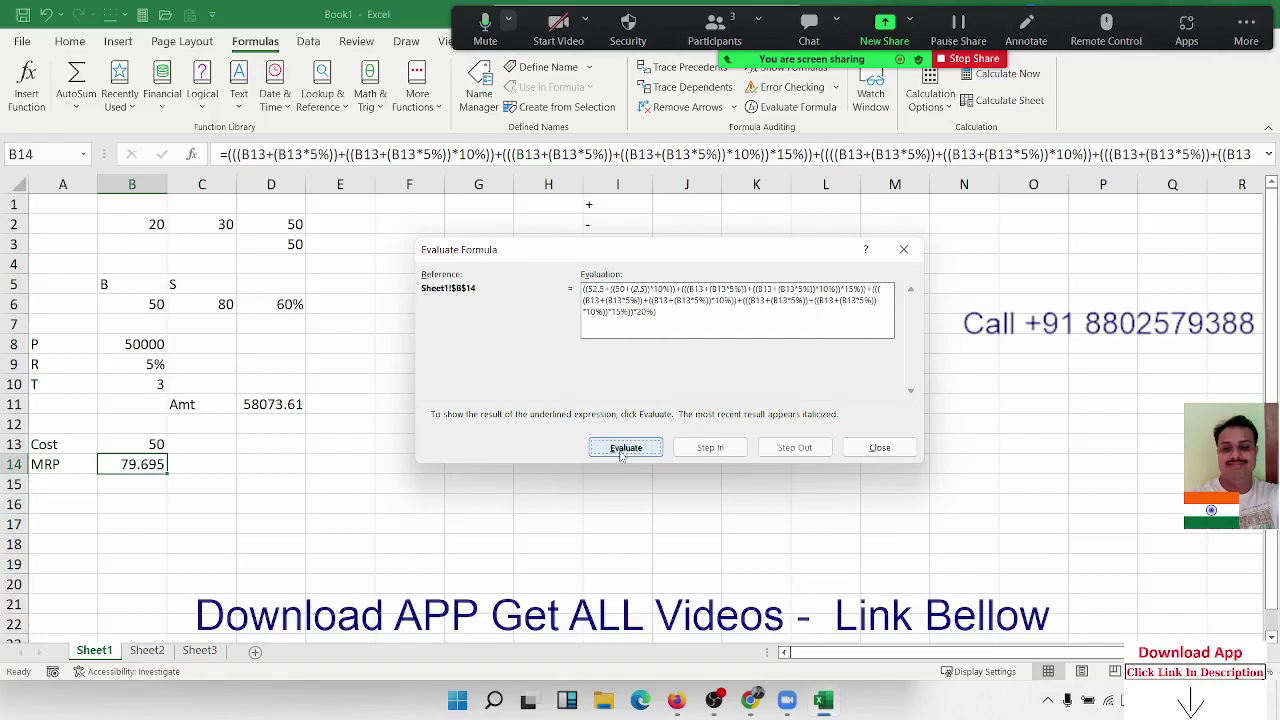
left_click(622, 450)
left_click(622, 450)
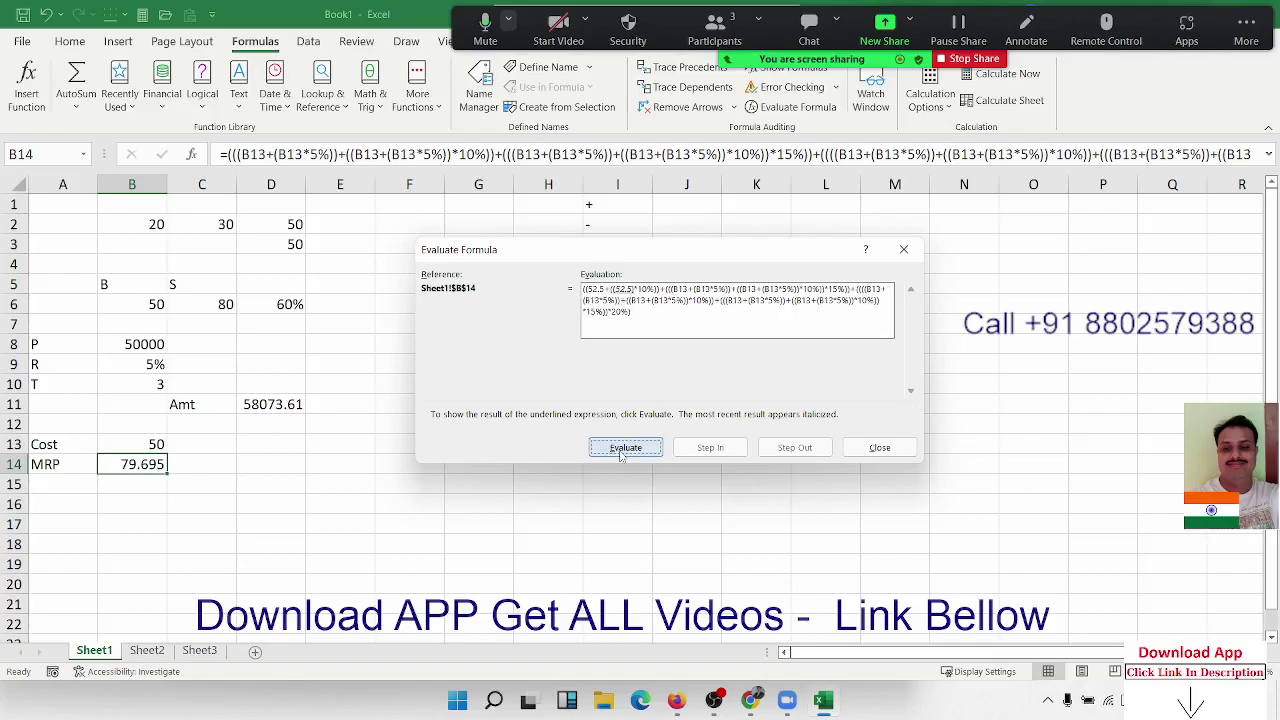
left_click(622, 450)
left_click(622, 450)
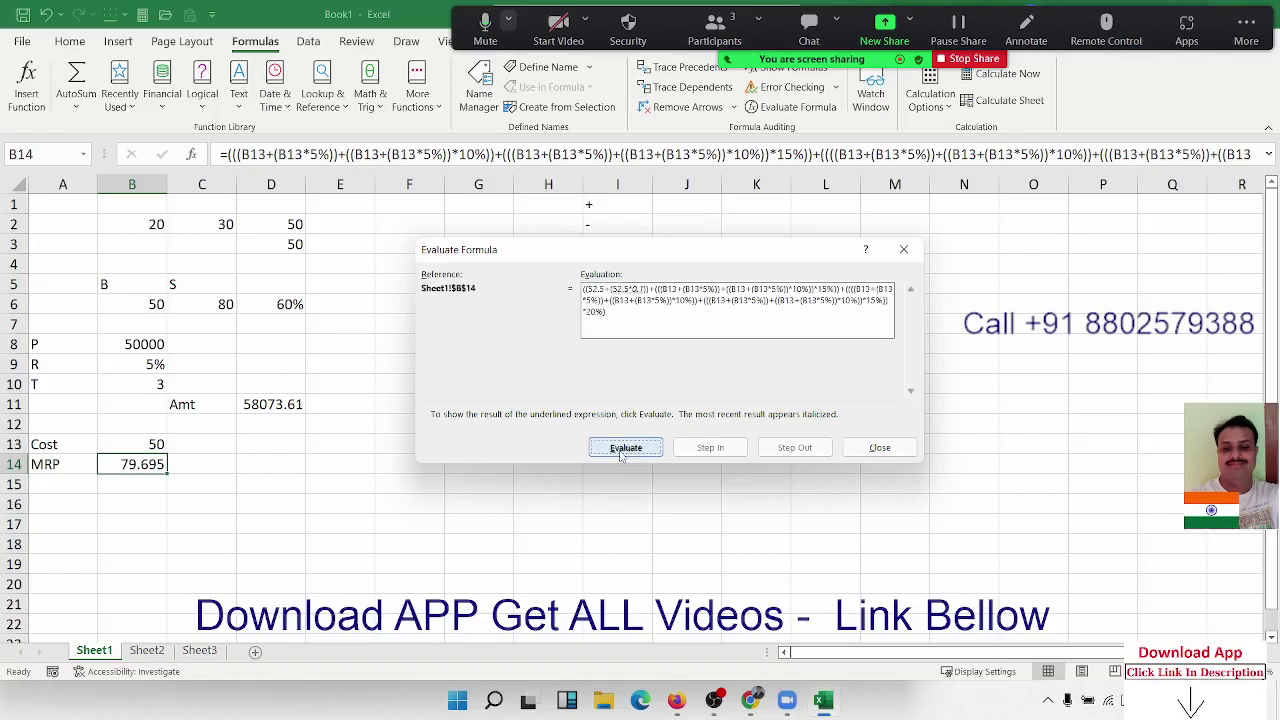
left_click(622, 450)
left_click(622, 450)
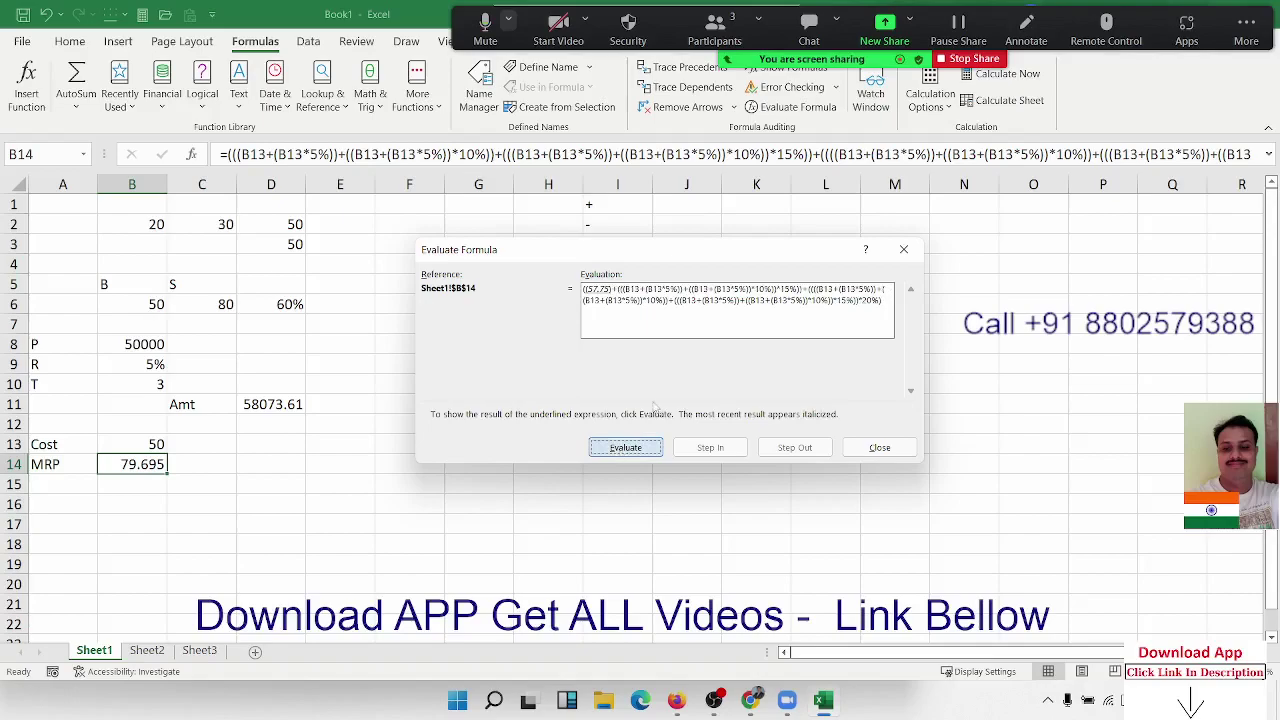
left_click(903, 249)
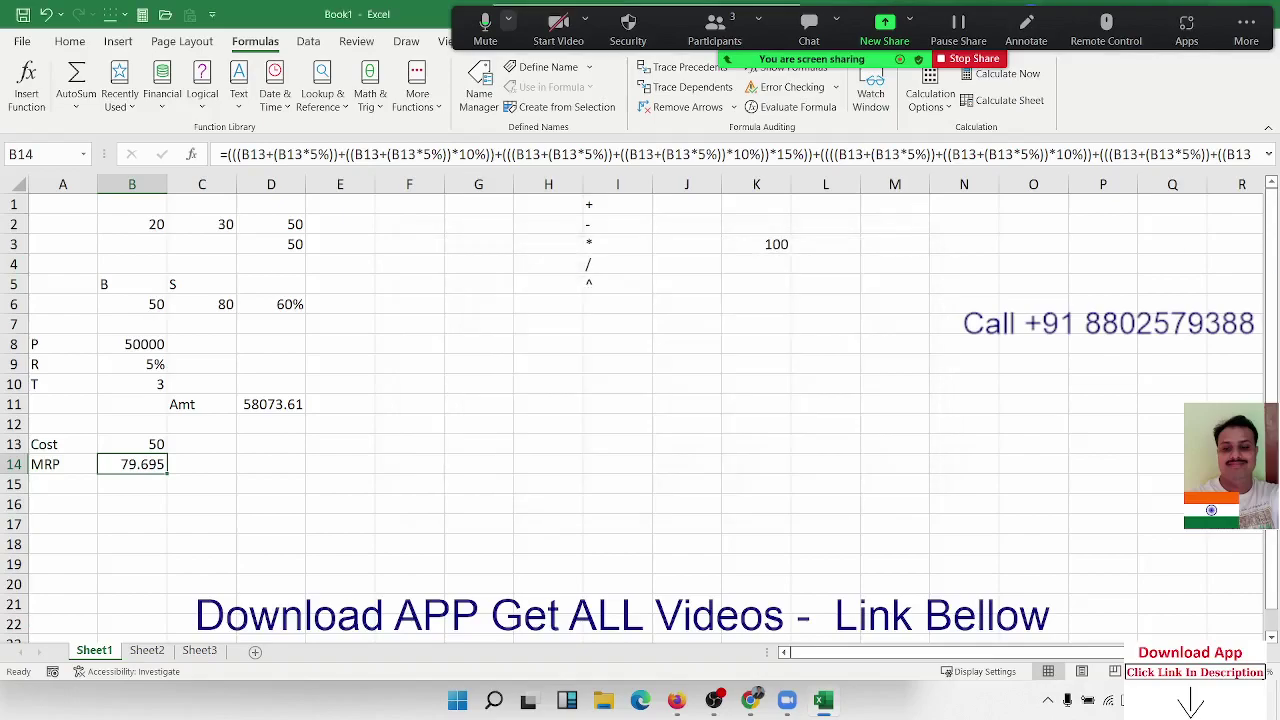
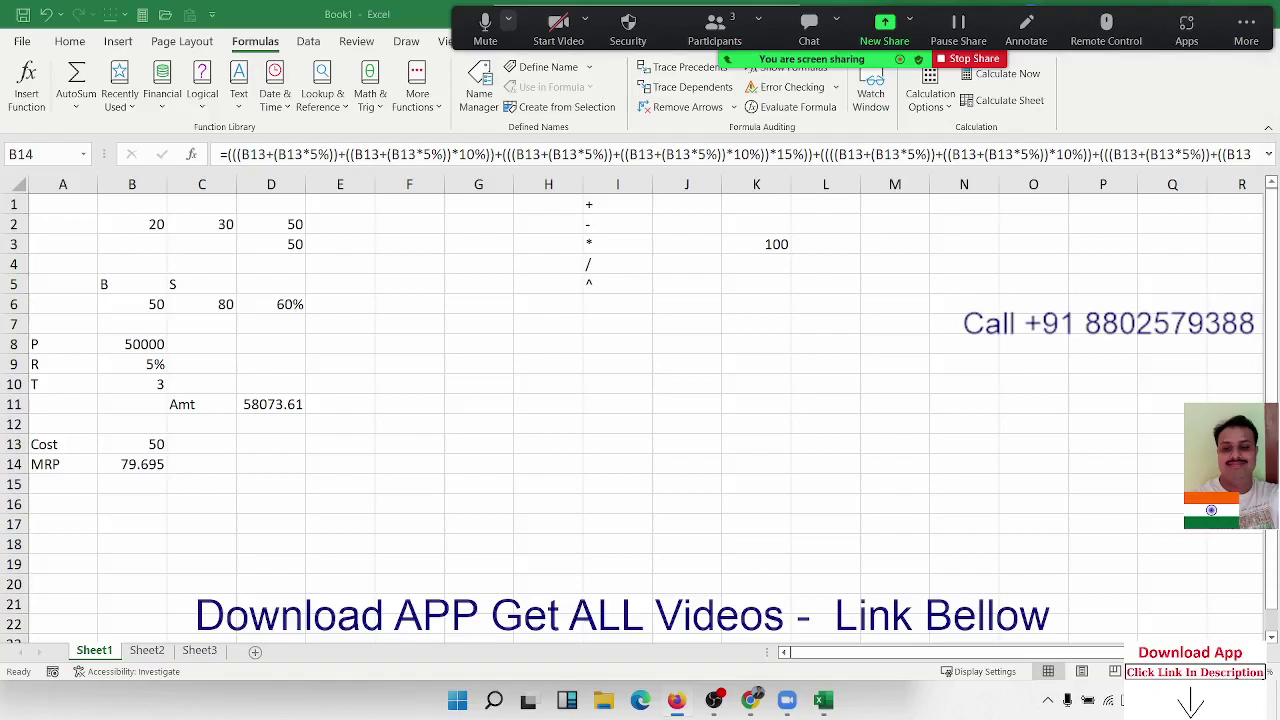
- Bring WhatsApp Web in front of Excel and choose to attach a Document to the chat
mouse_move(740, 700)
left_click(735, 672)
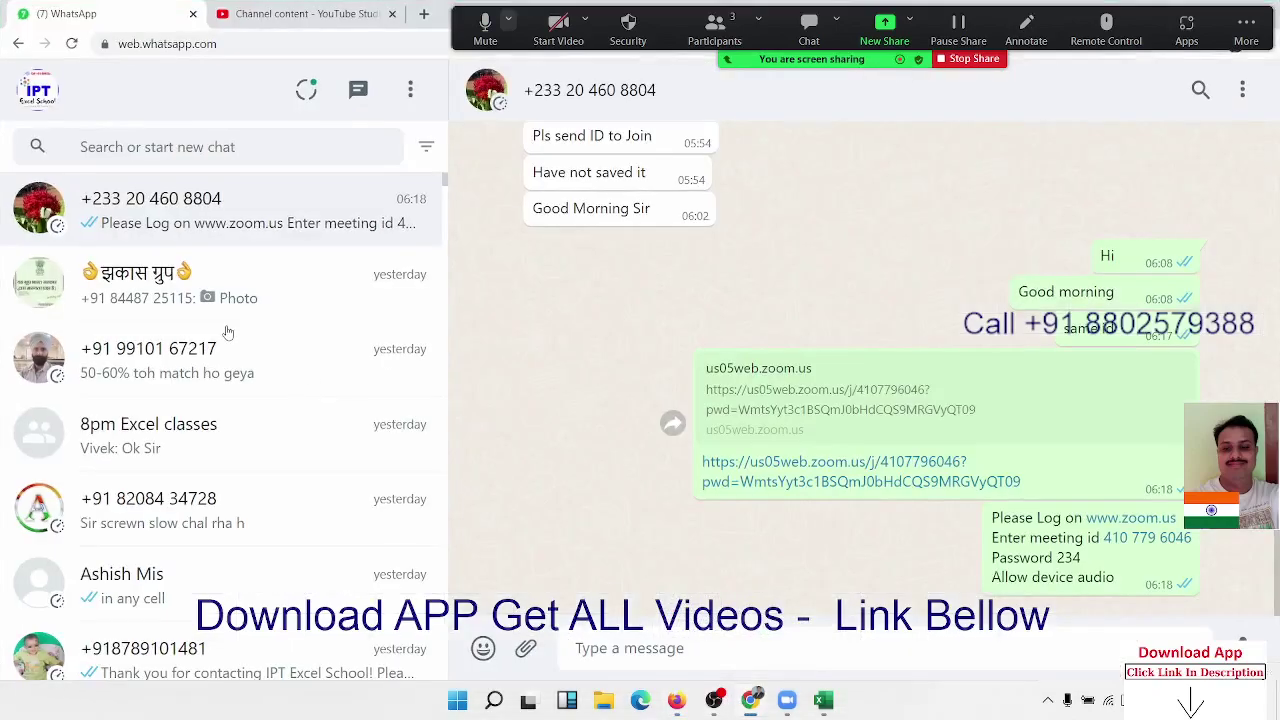
left_click(526, 648)
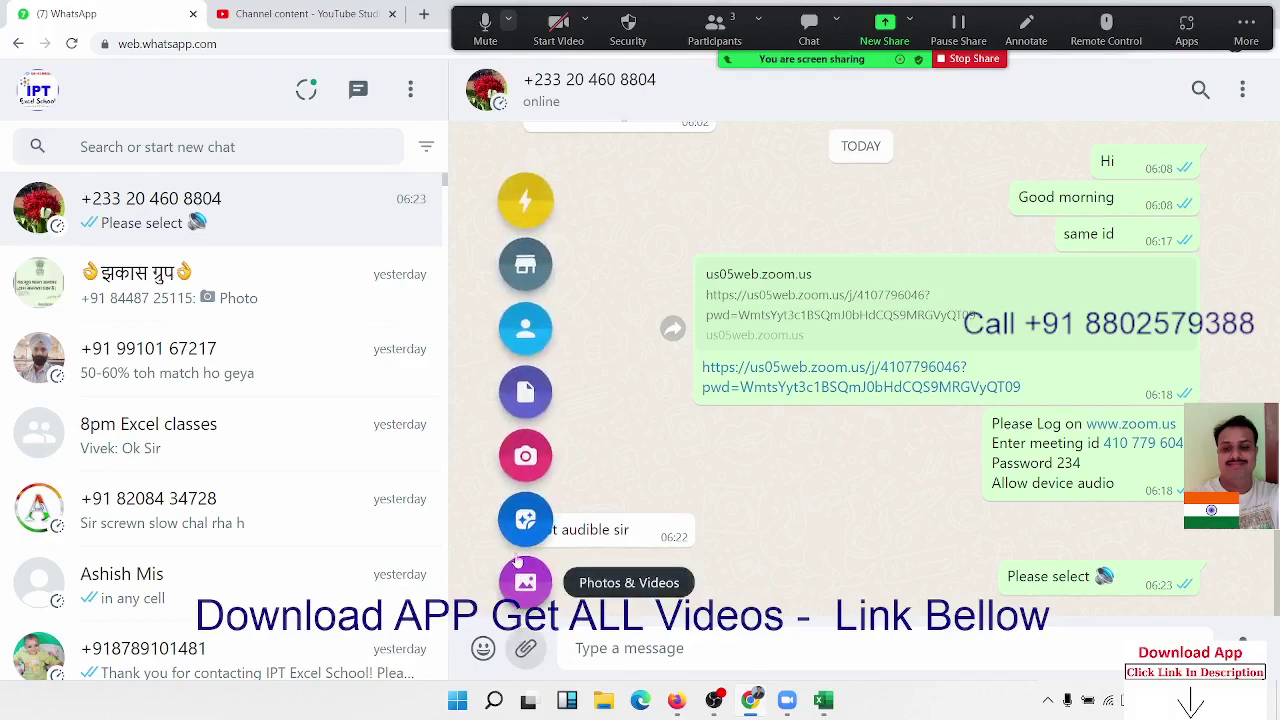
left_click(534, 410)
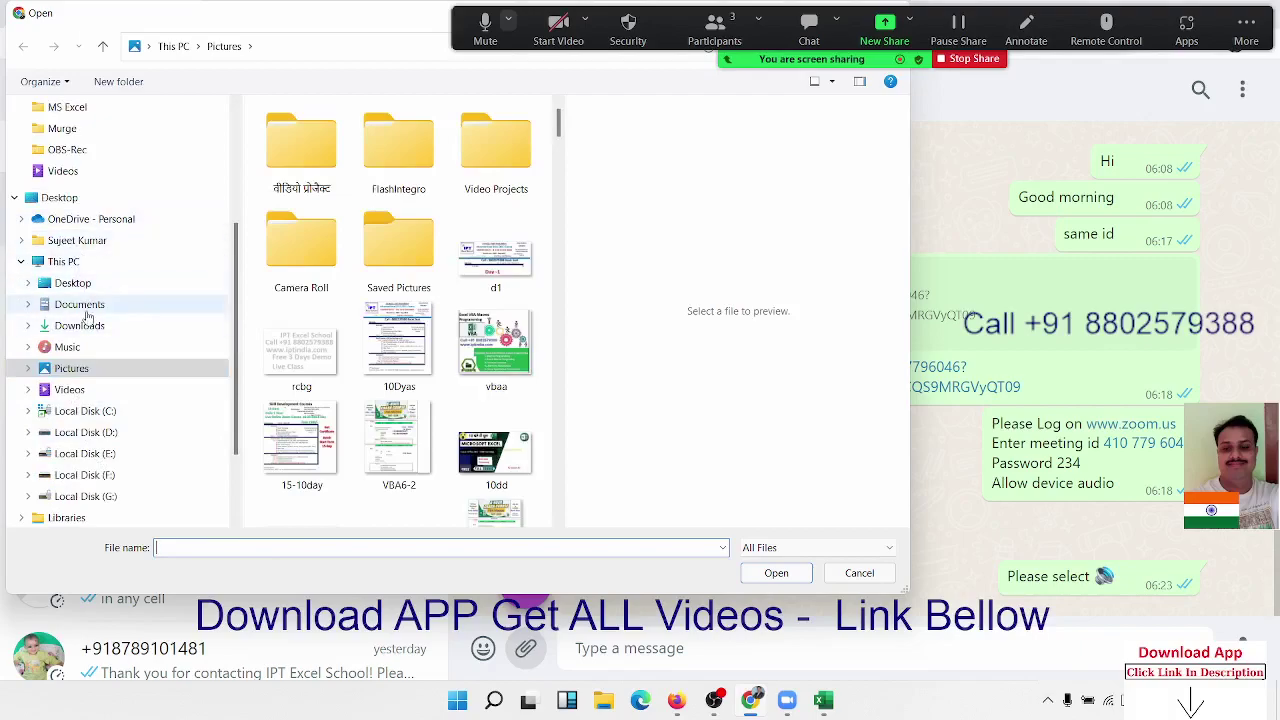
- Browse from Documents to the Downloads folder in the Open dialog
left_click(88, 306)
left_click(211, 549)
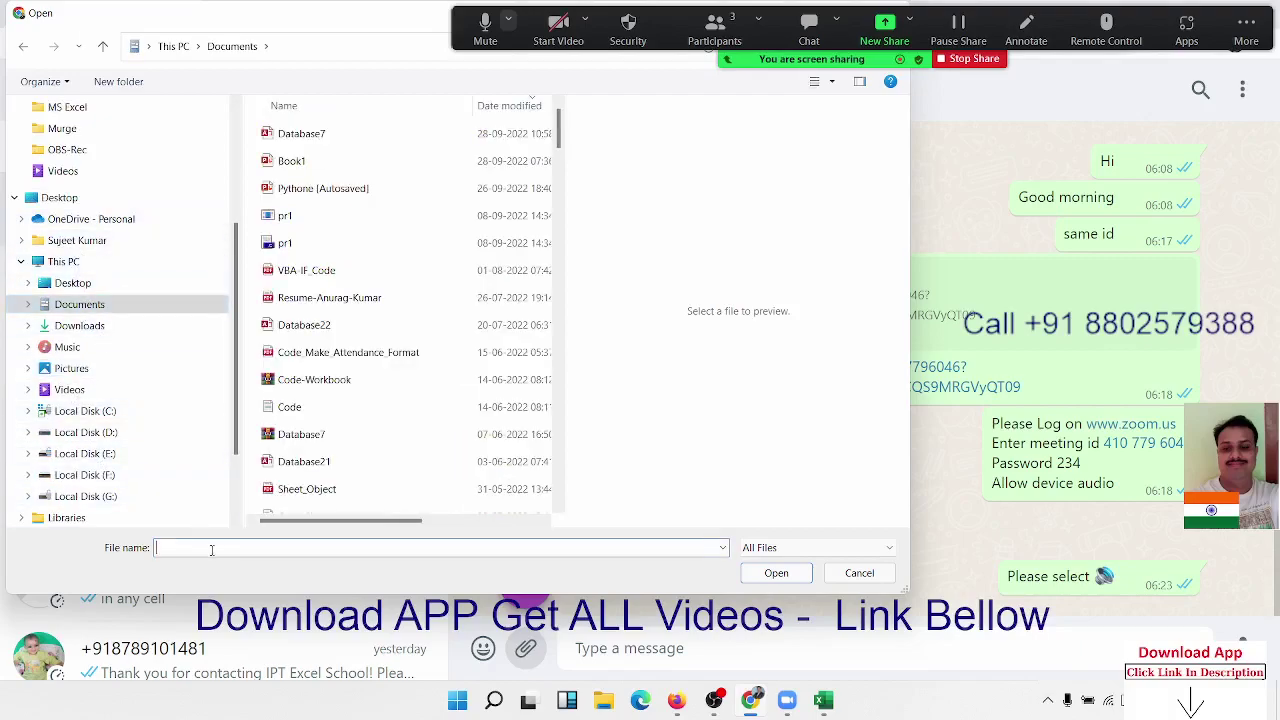
type("ma")
left_click(96, 307)
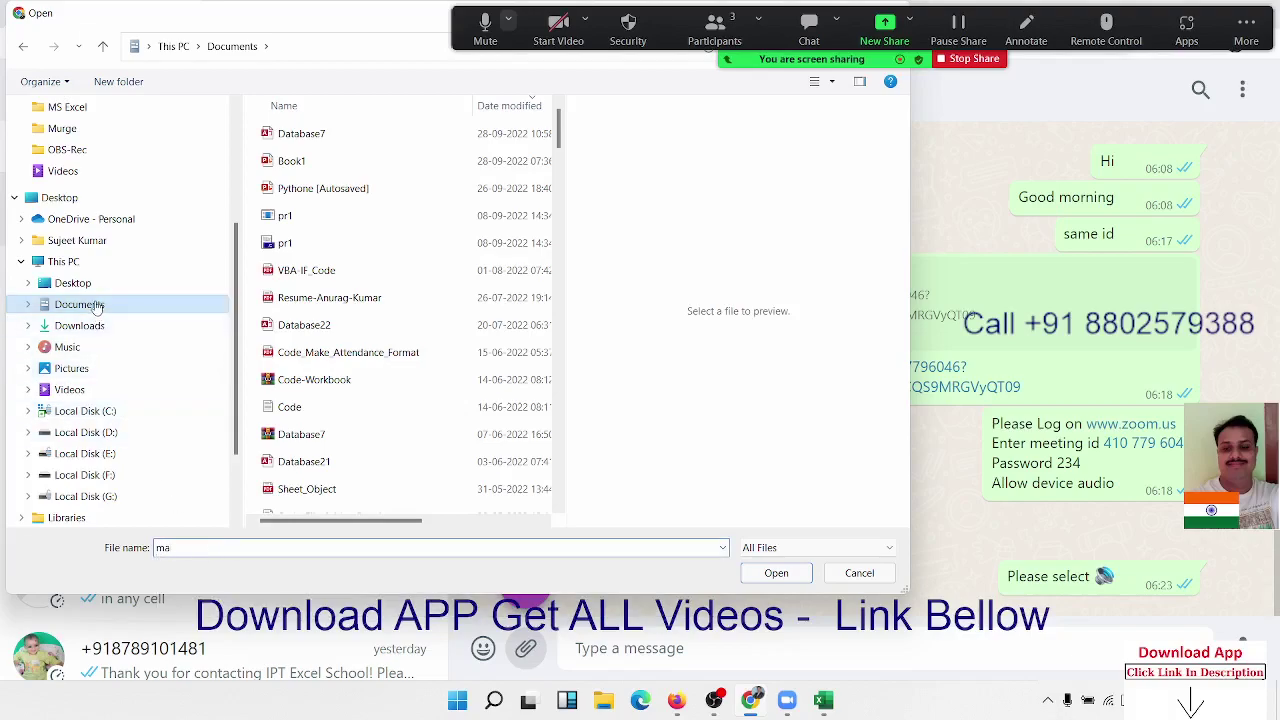
left_click(85, 326)
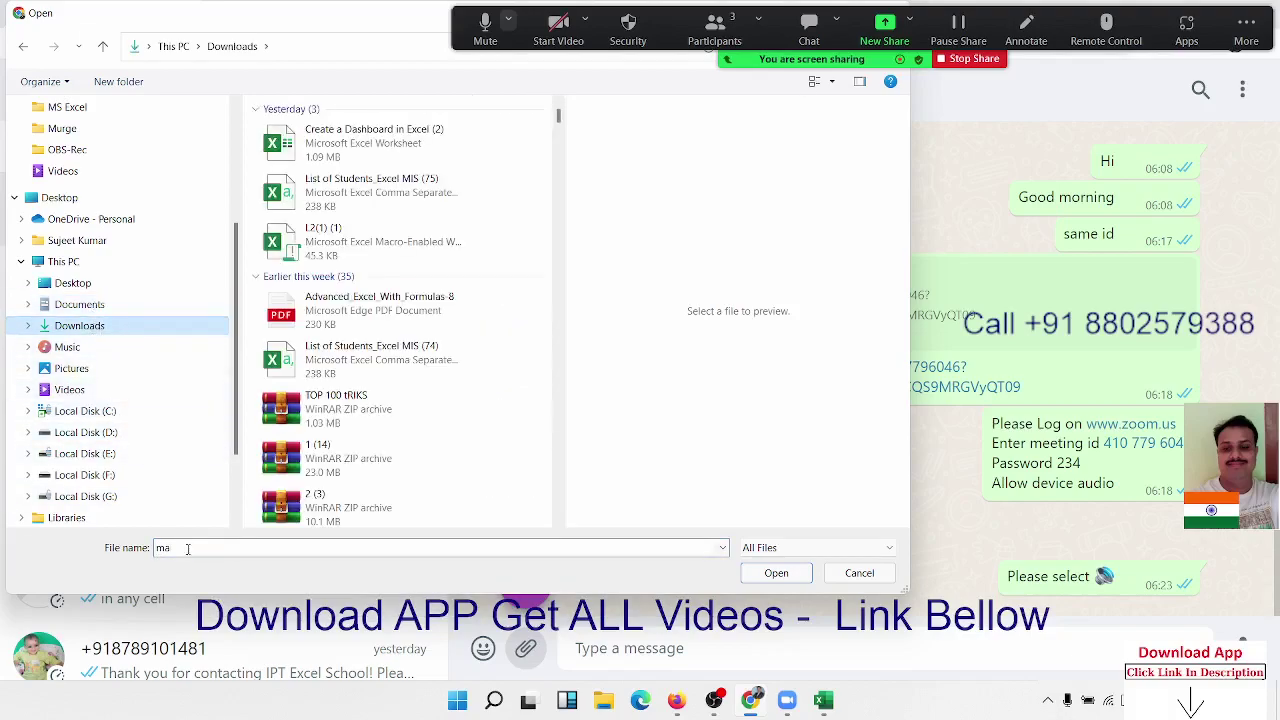
left_click(187, 549)
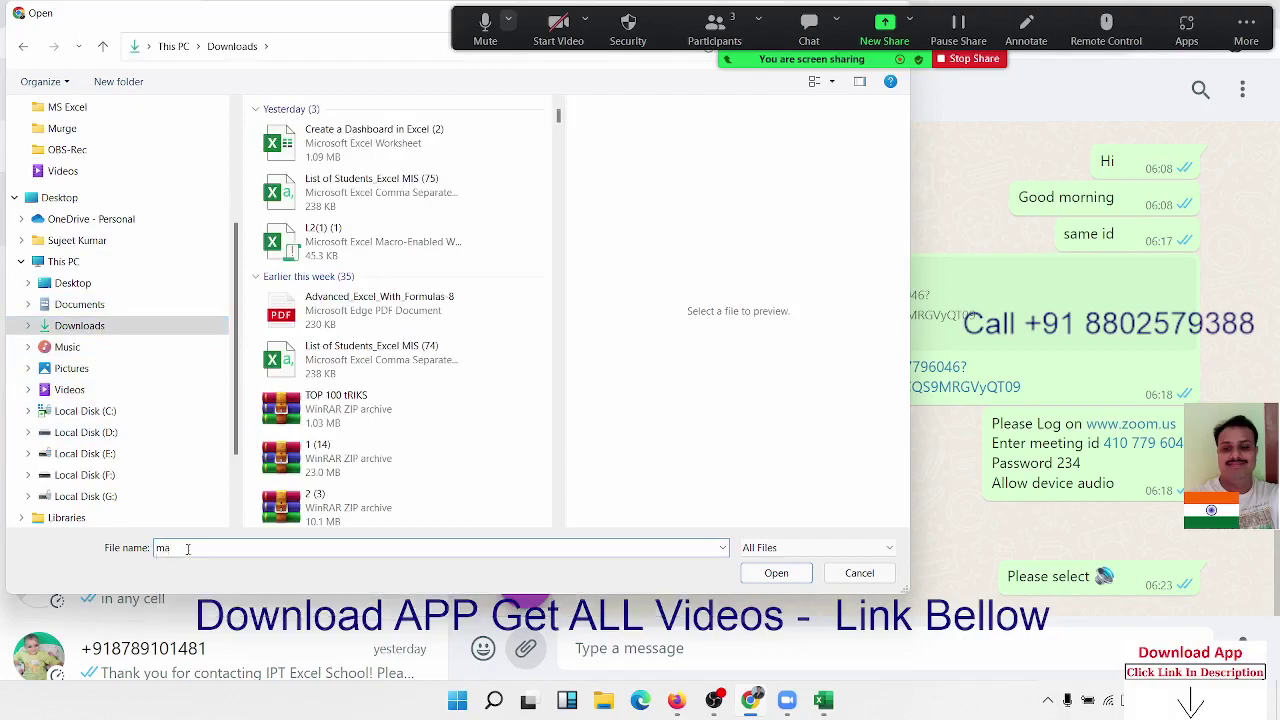
type("t")
key("BackSpace")
key("BackSpace")
key("BackSpace")
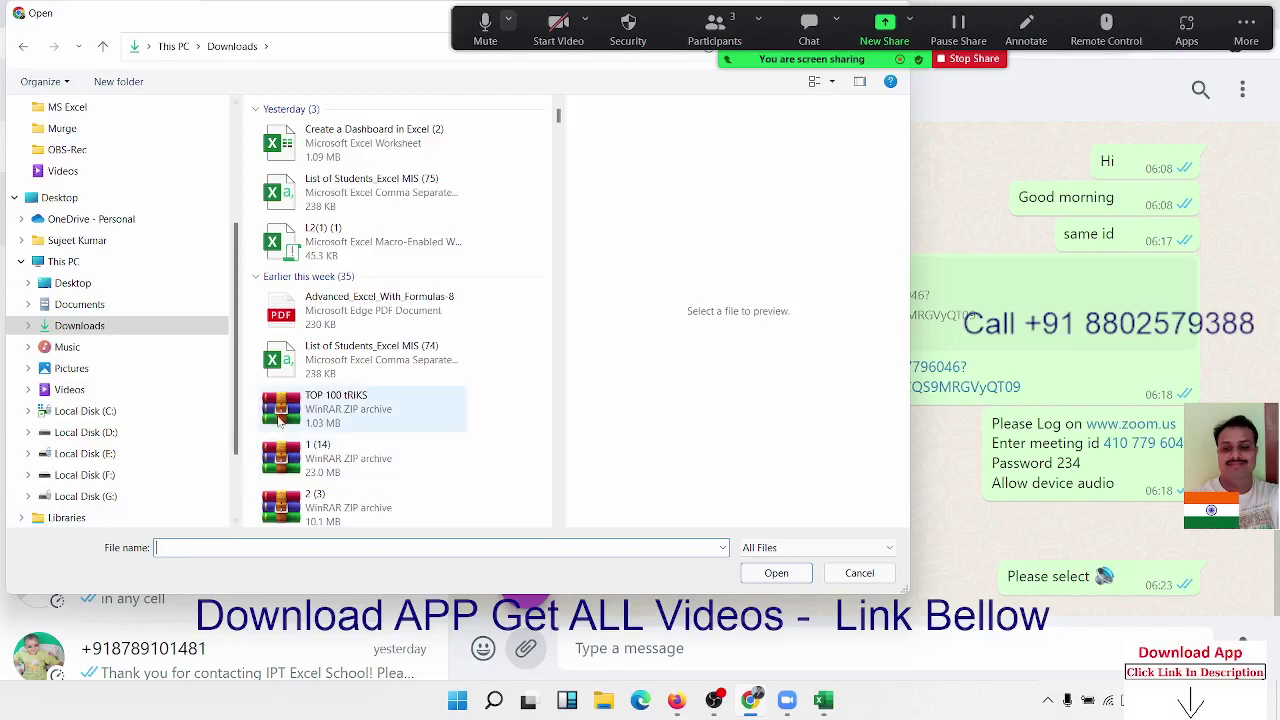
- Type 'Math' as the file name and confirm Math_Formulas.pdf from the suggestions
left_click(318, 394)
key("m")
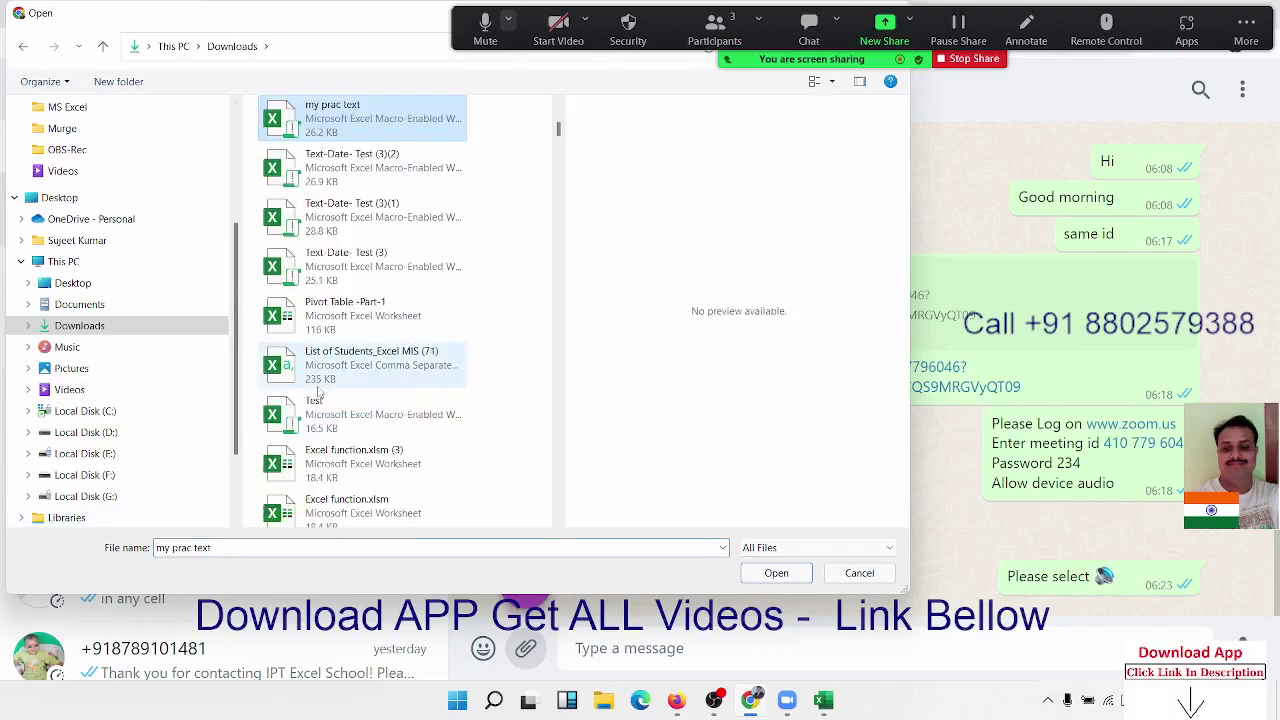
key("a")
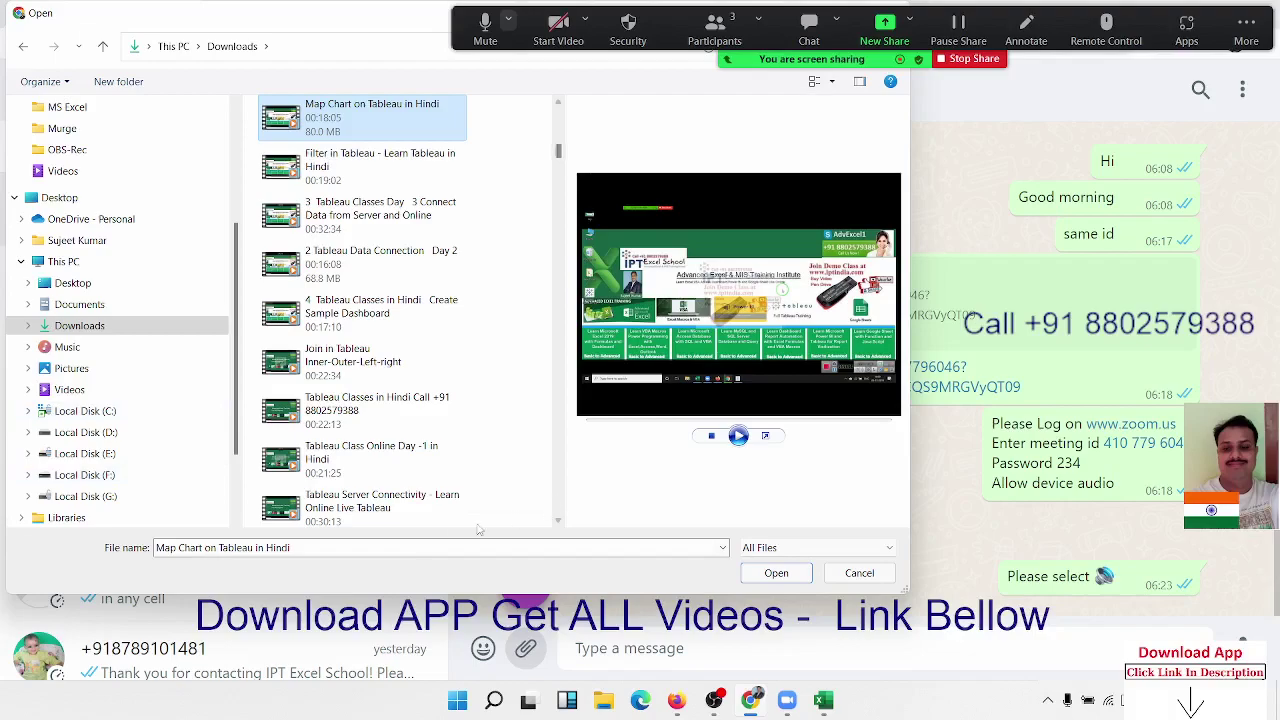
left_click(407, 551)
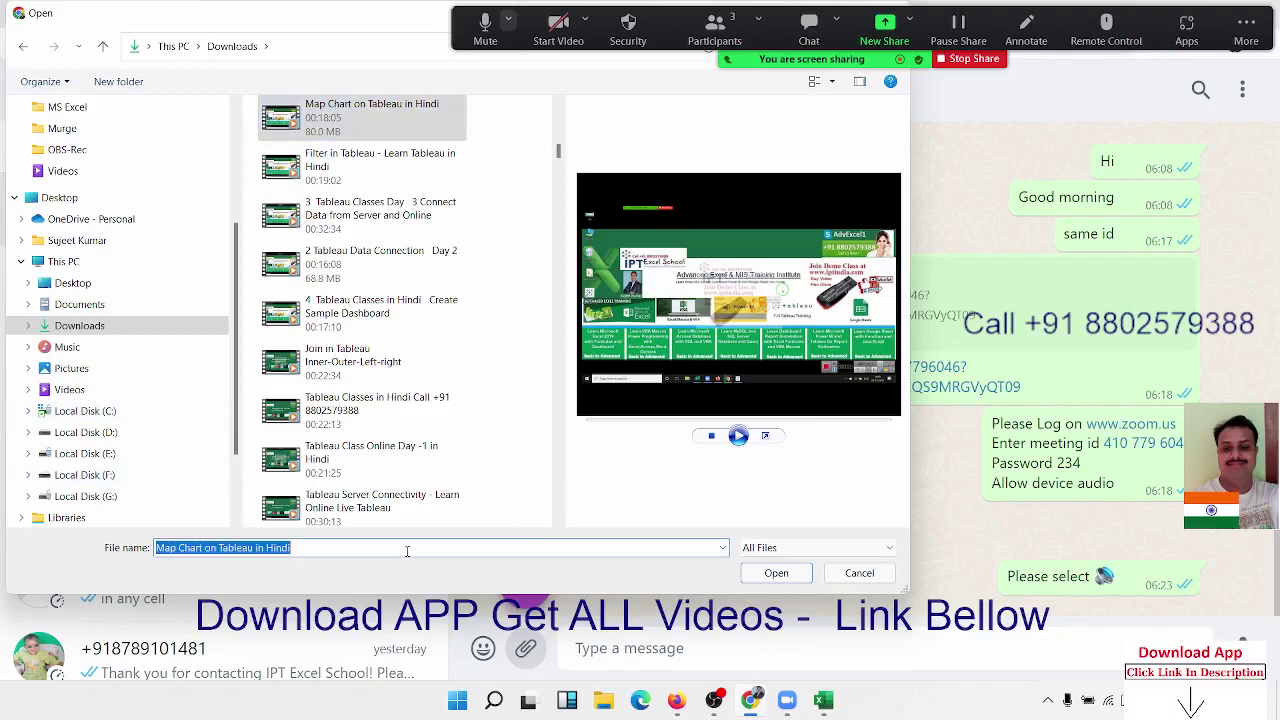
type("Math")
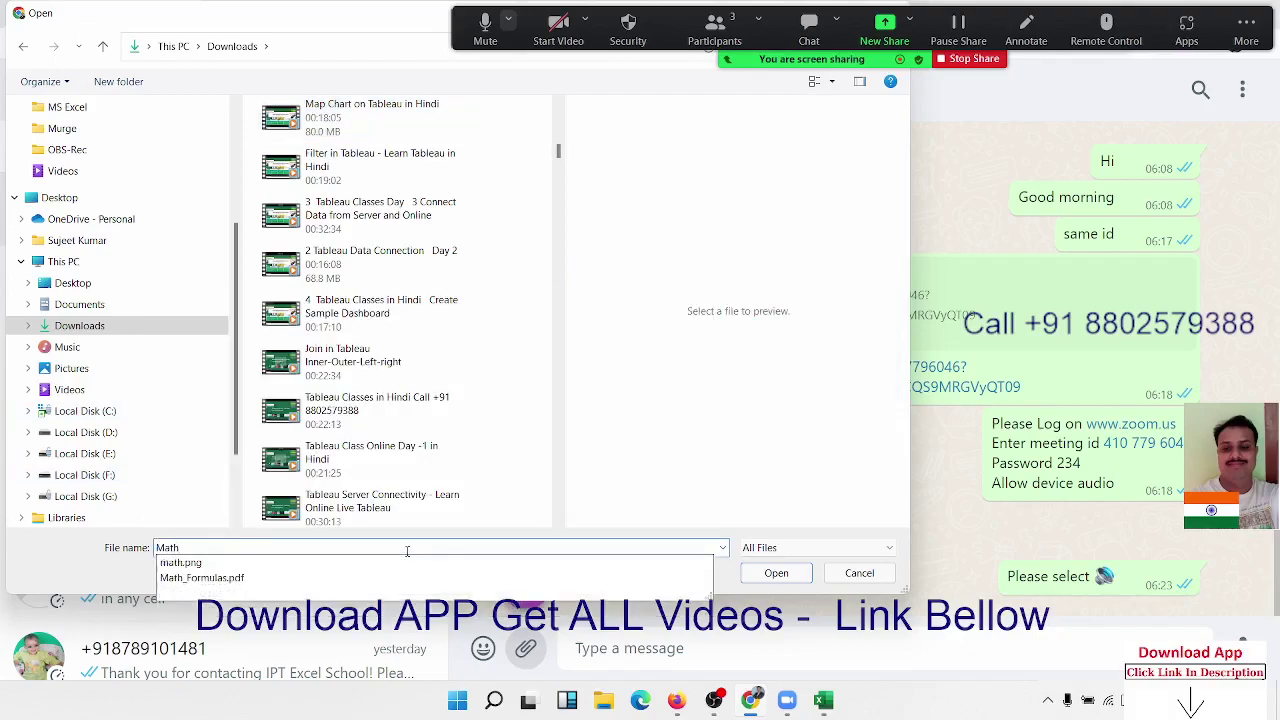
key("Down")
key("Down")
key("Return")
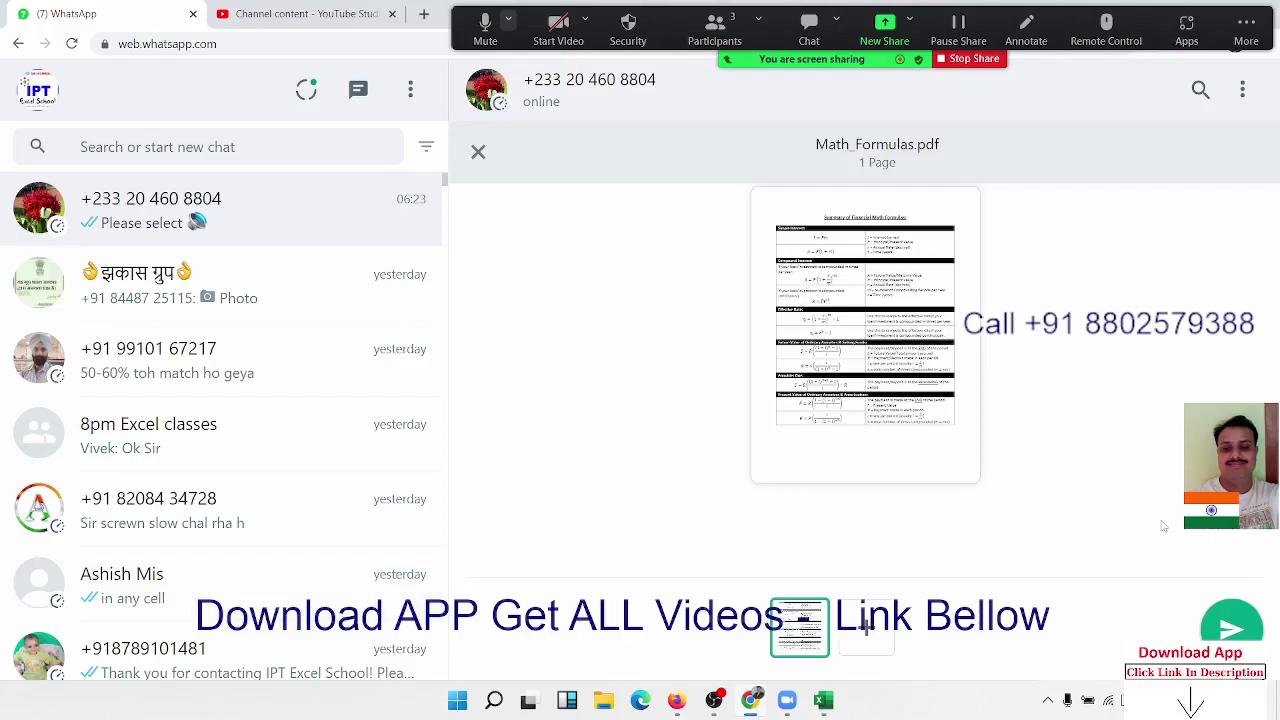
- Send Math_Formulas.pdf in the chat, download it, and open the downloaded PDF in the browser
left_click(1219, 607)
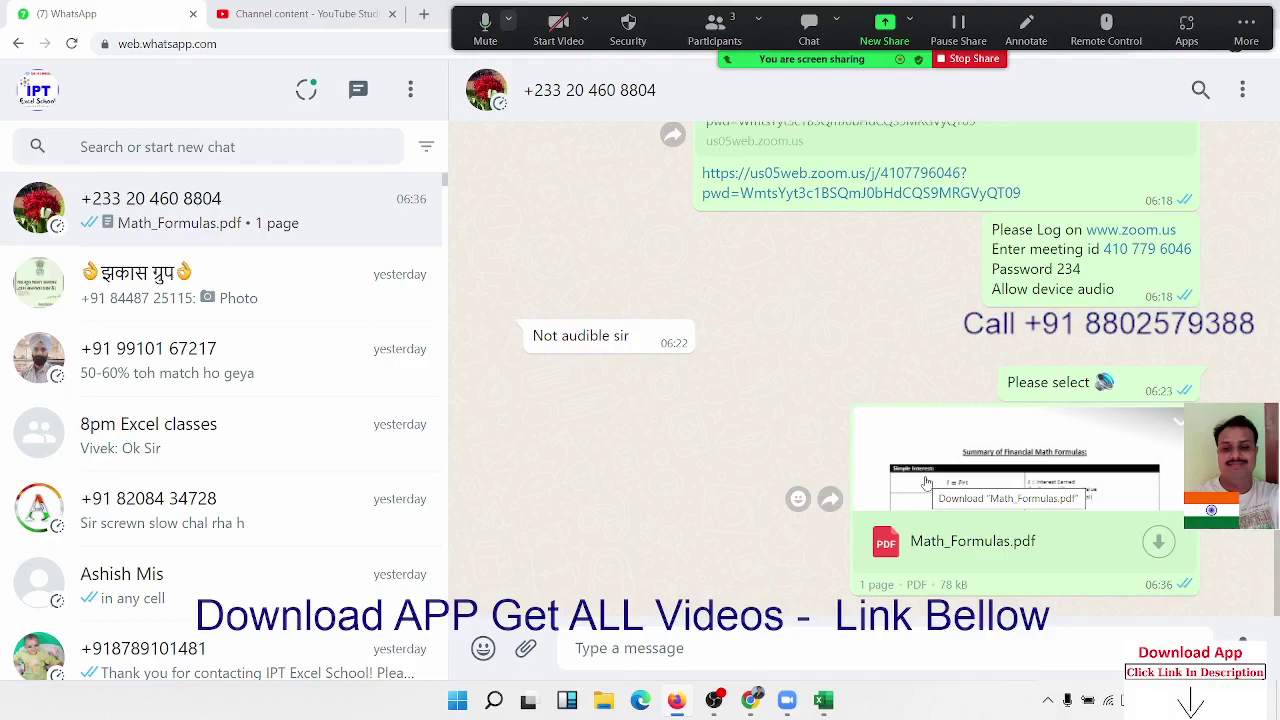
left_click(926, 483)
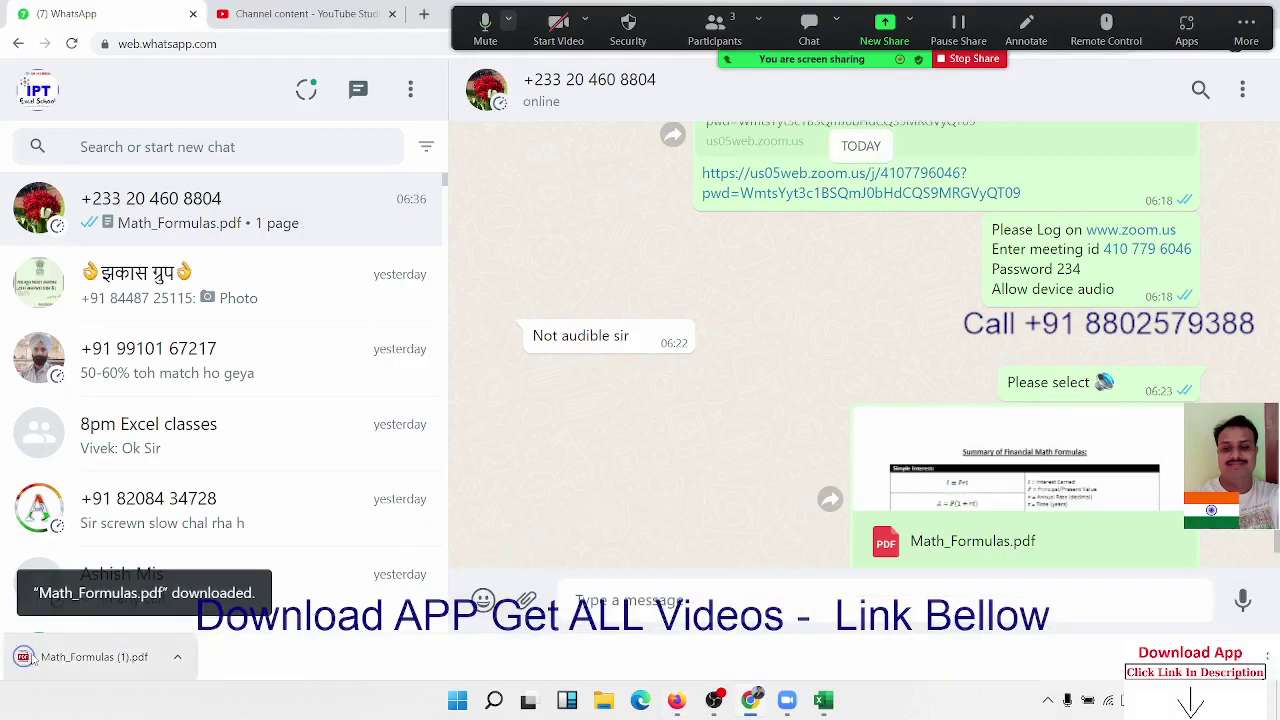
left_click(33, 660)
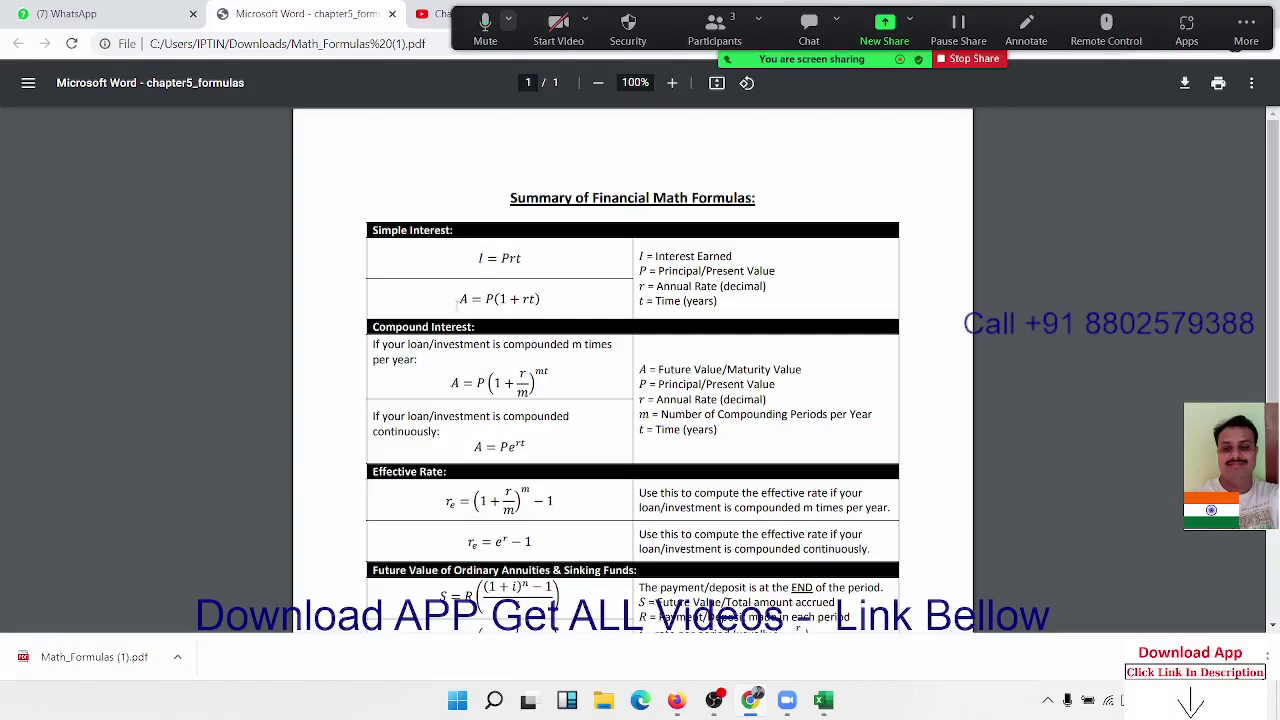
- Highlight A, rt and the whole A = P(1 + rt), then Prt in I = Prt, and return to Excel
double_click(463, 299)
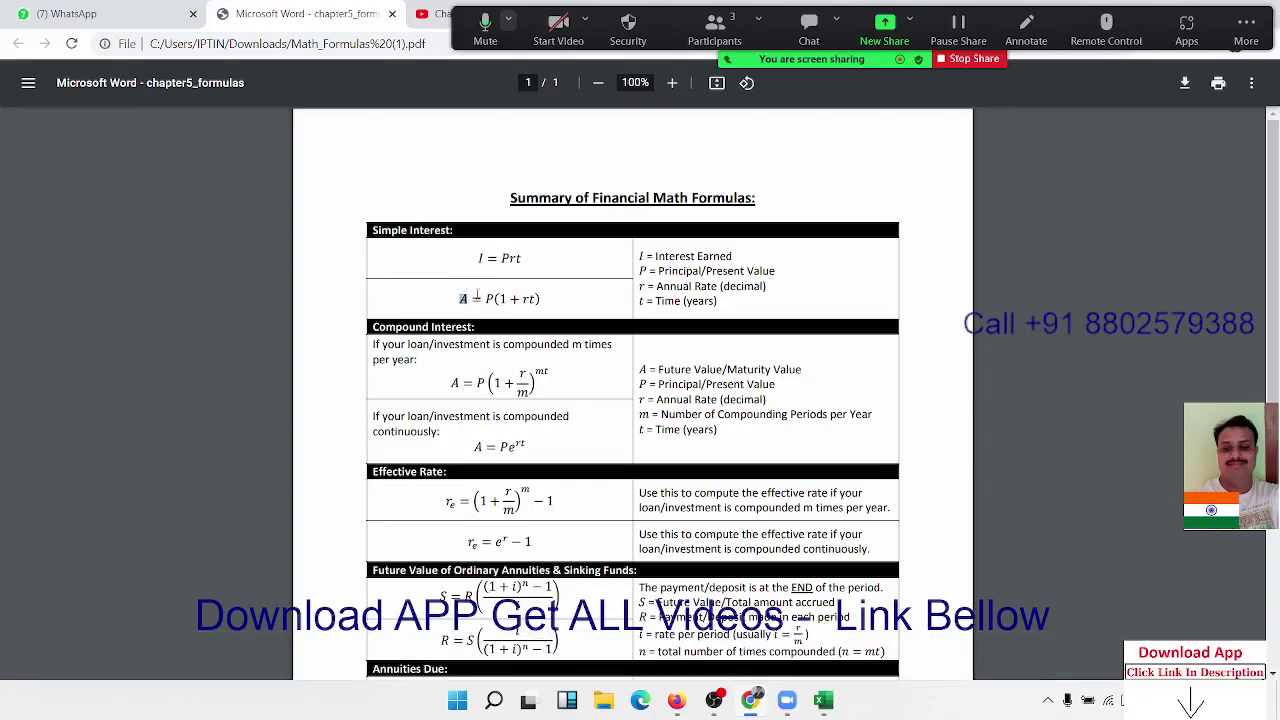
left_click_drag(519, 299, 533, 303)
left_click(731, 310)
left_click_drag(543, 299, 460, 299)
left_click_drag(500, 258, 521, 258)
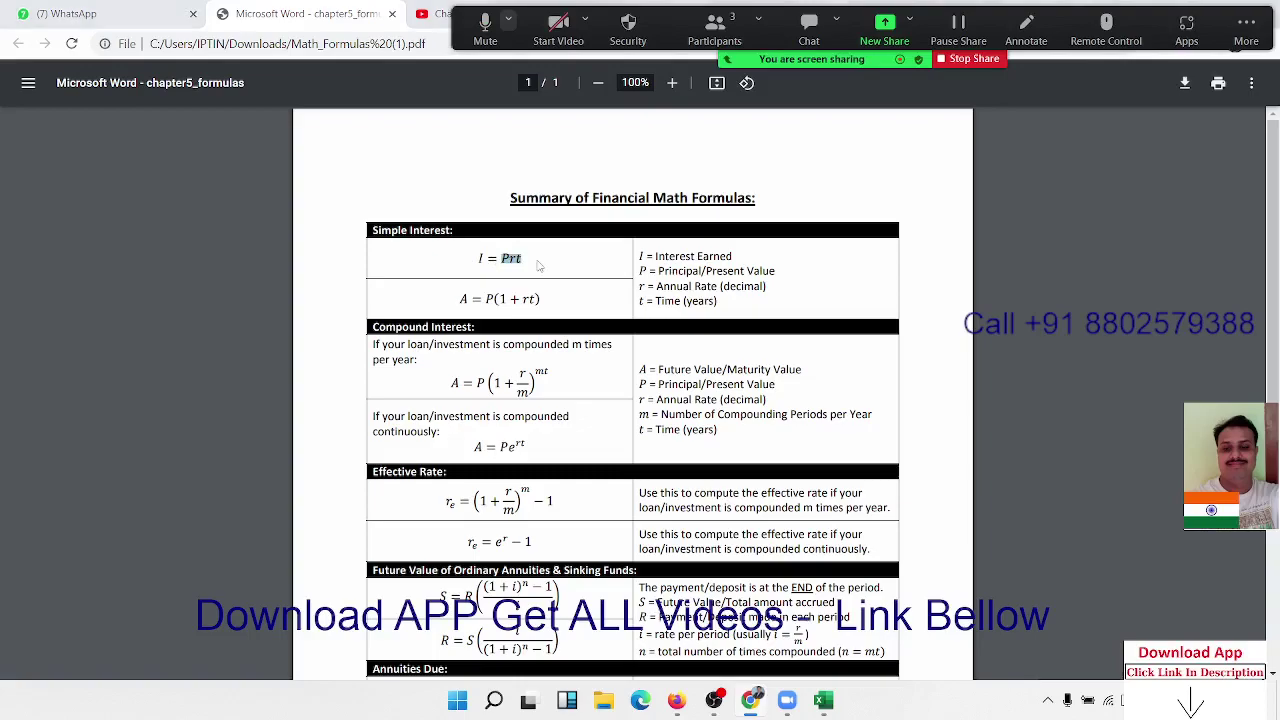
key("alt+Tab")
key("alt+Tab")
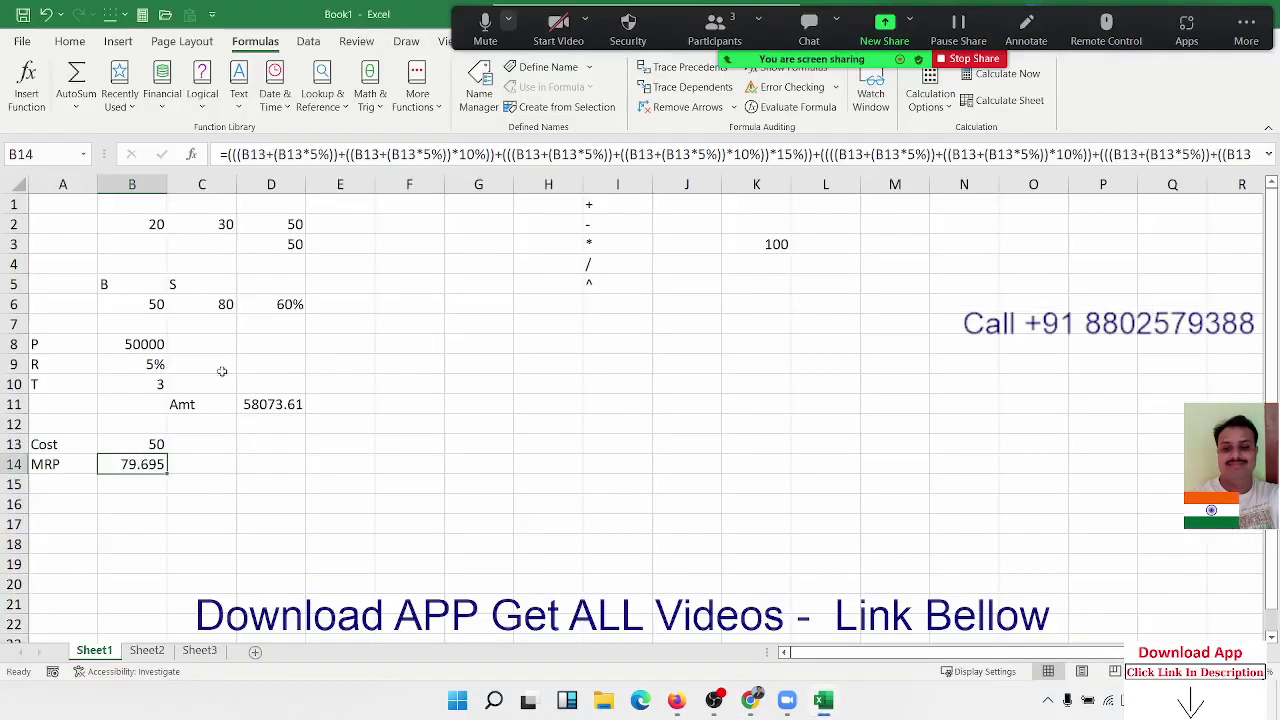
- Label A17 as P with principal 50000 and A18 as r with rate 7%
scroll(205, 385, "down", 3)
left_click(76, 318)
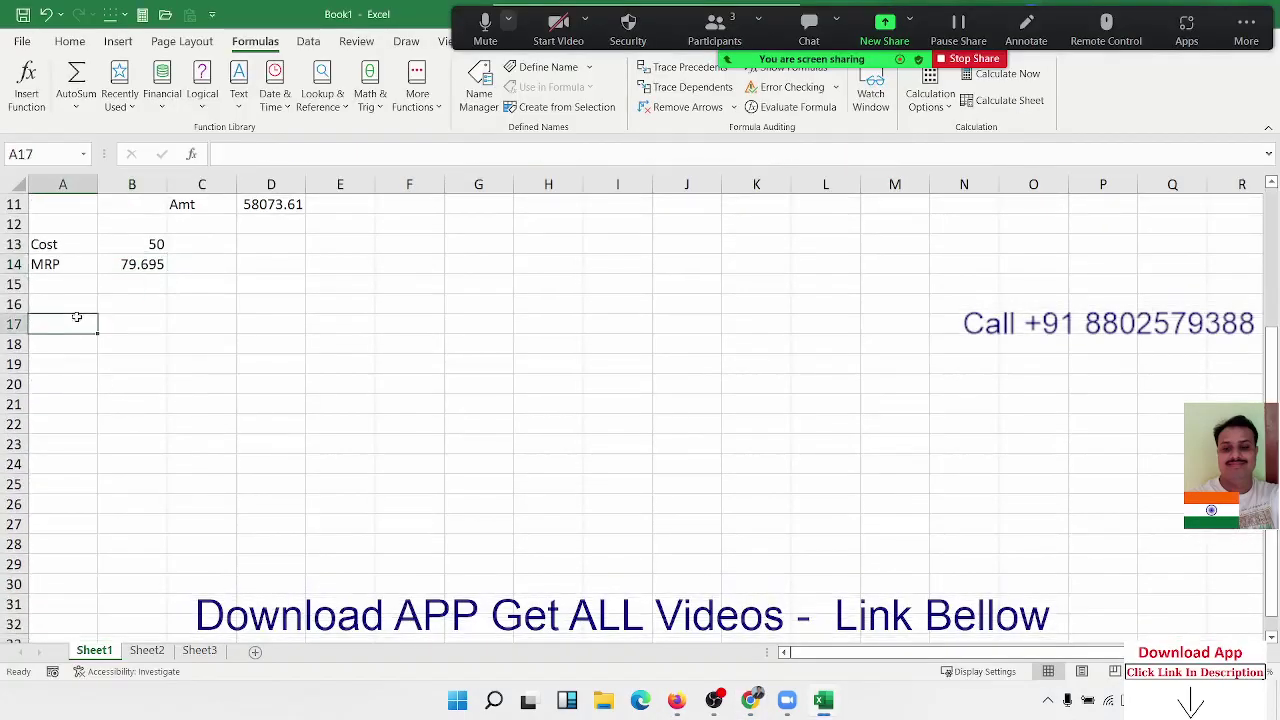
type("P")
key("Tab")
type("5")
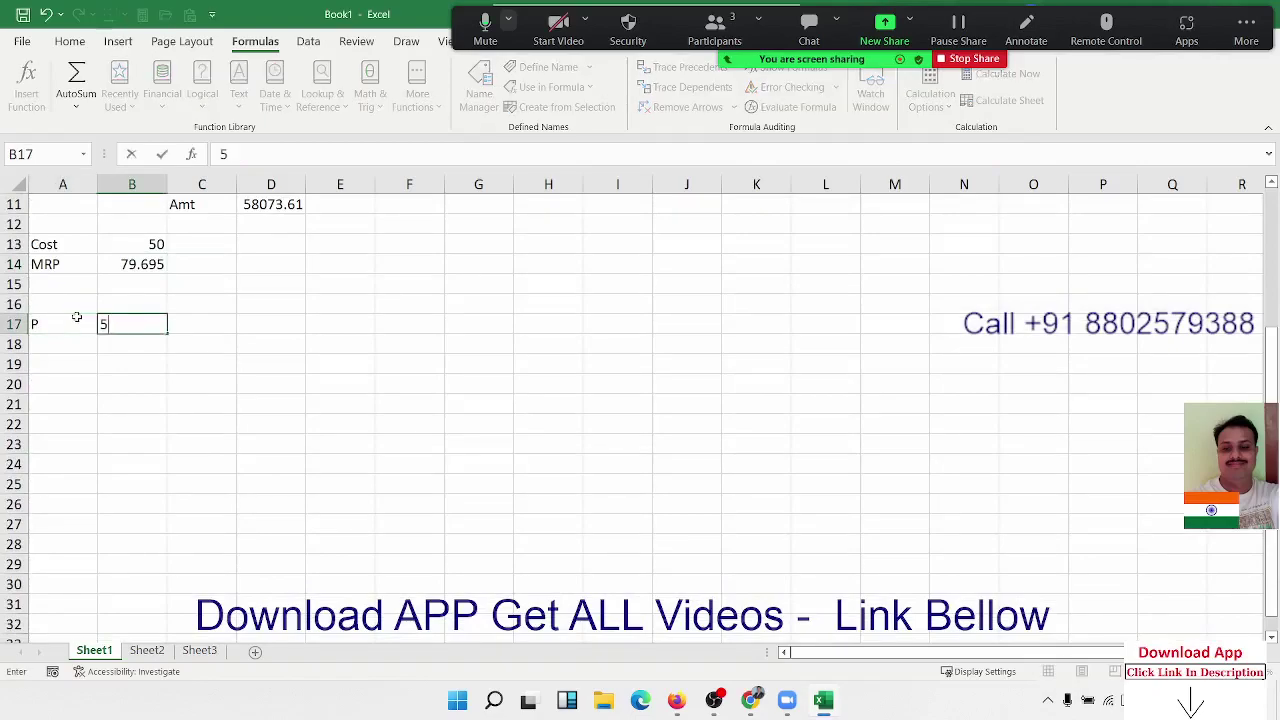
type("0000")
key("Return")
key("Left")
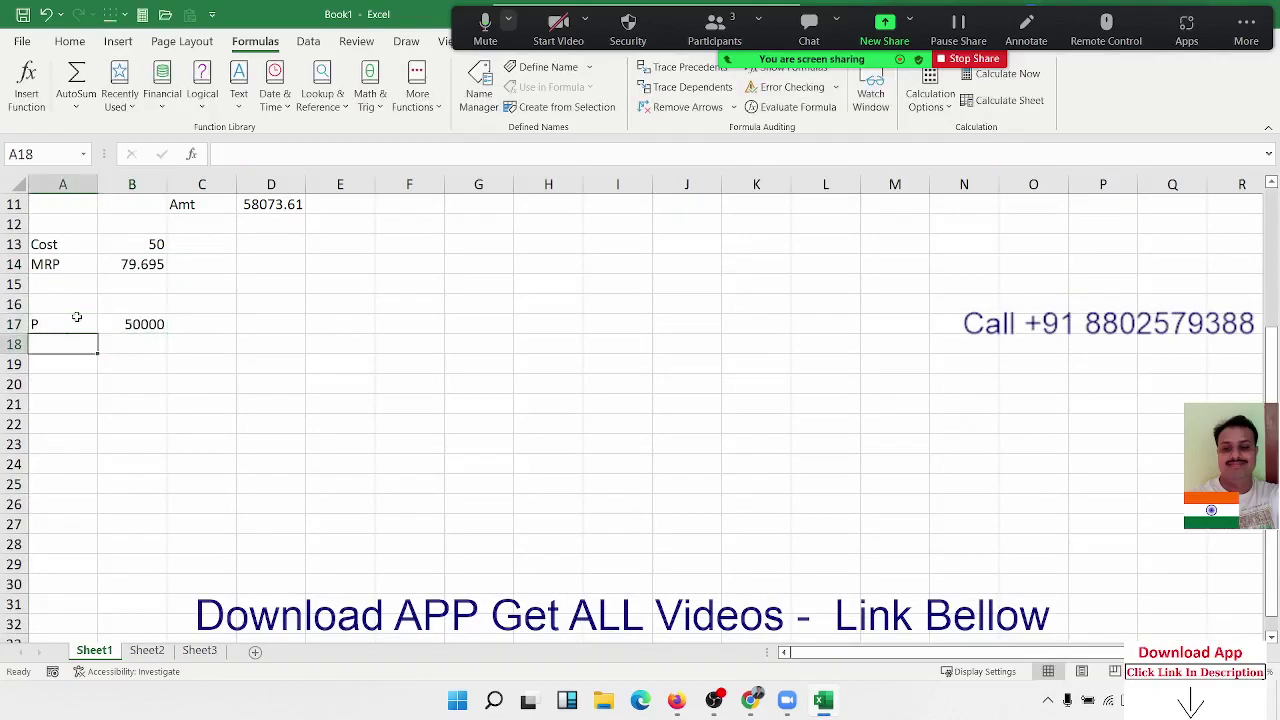
type("r")
key("Tab")
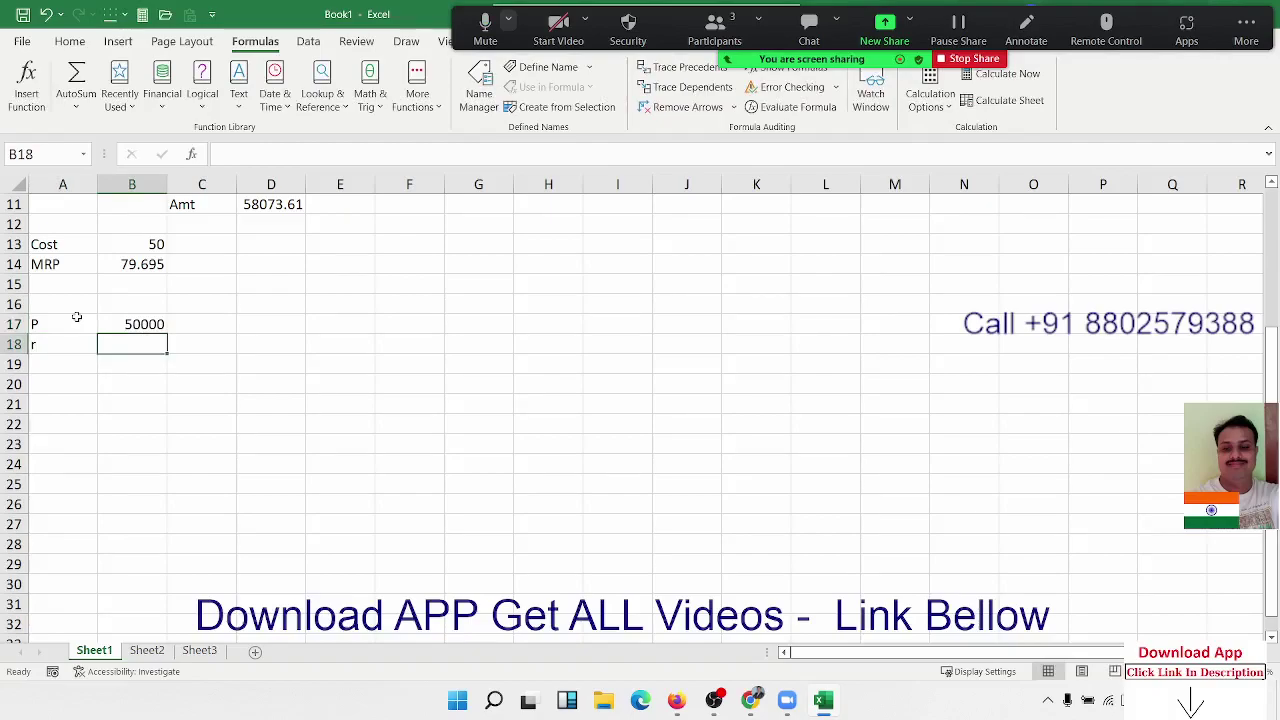
type("7%")
key("Return")
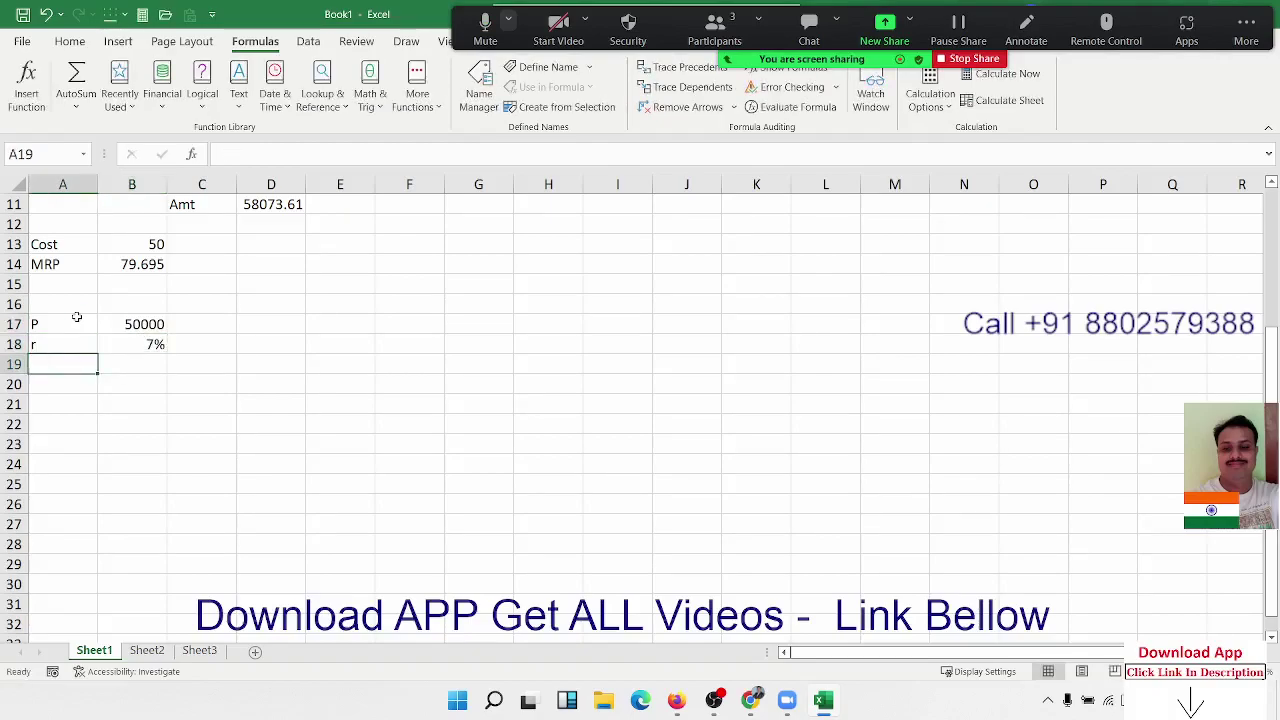
- Enter label t with time 3 in row 19, settle on C20, and switch to the PDF
type("t")
key("Tab")
type("3")
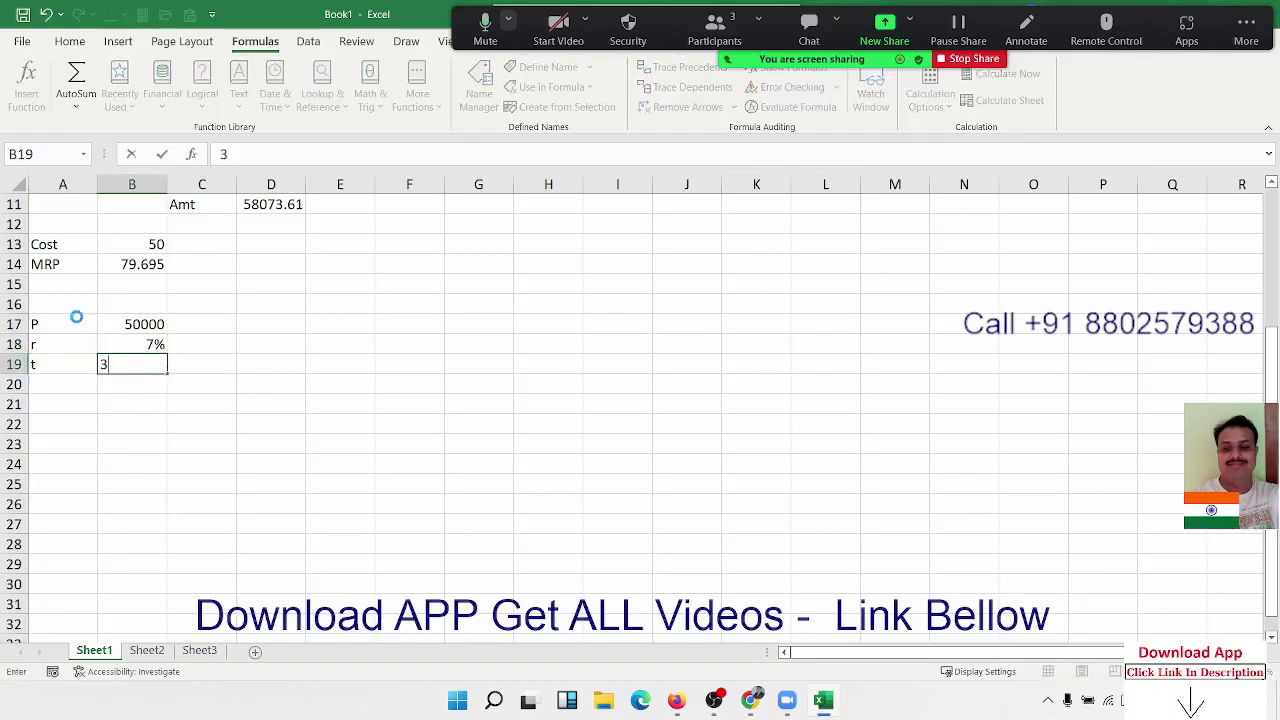
key("Right")
key("Right")
key("Down")
key("Left")
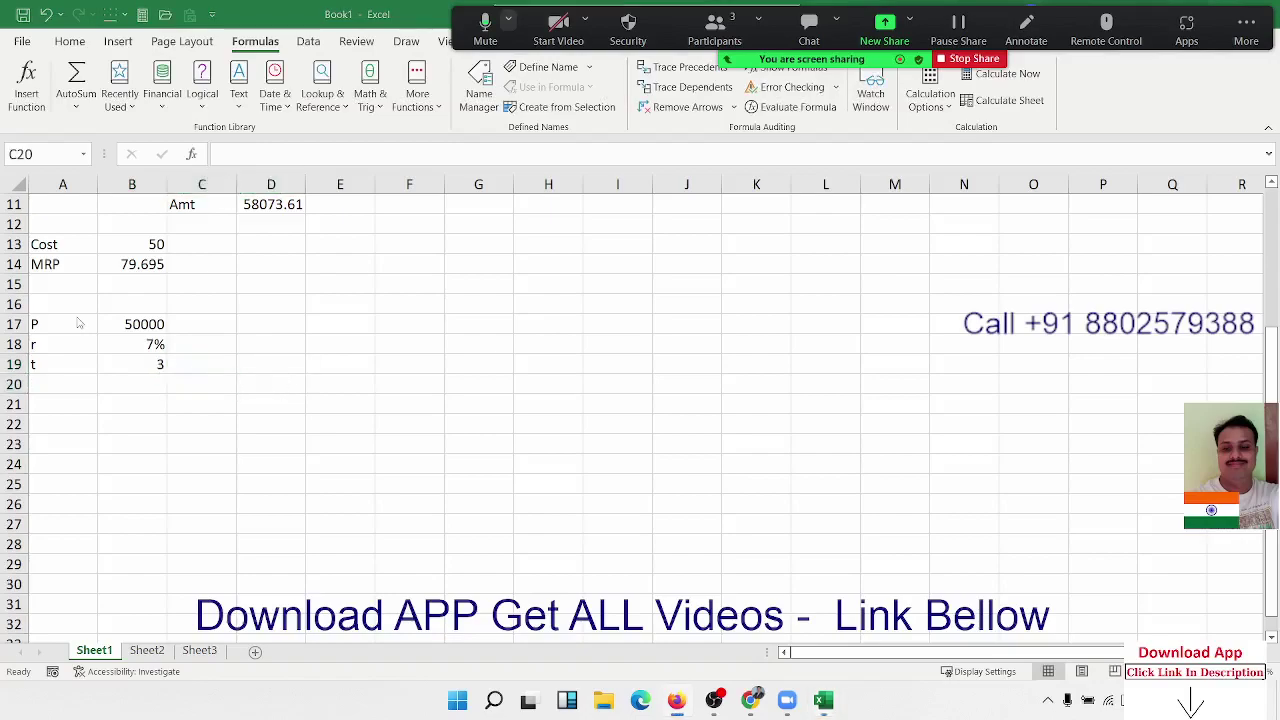
key("alt+Tab")
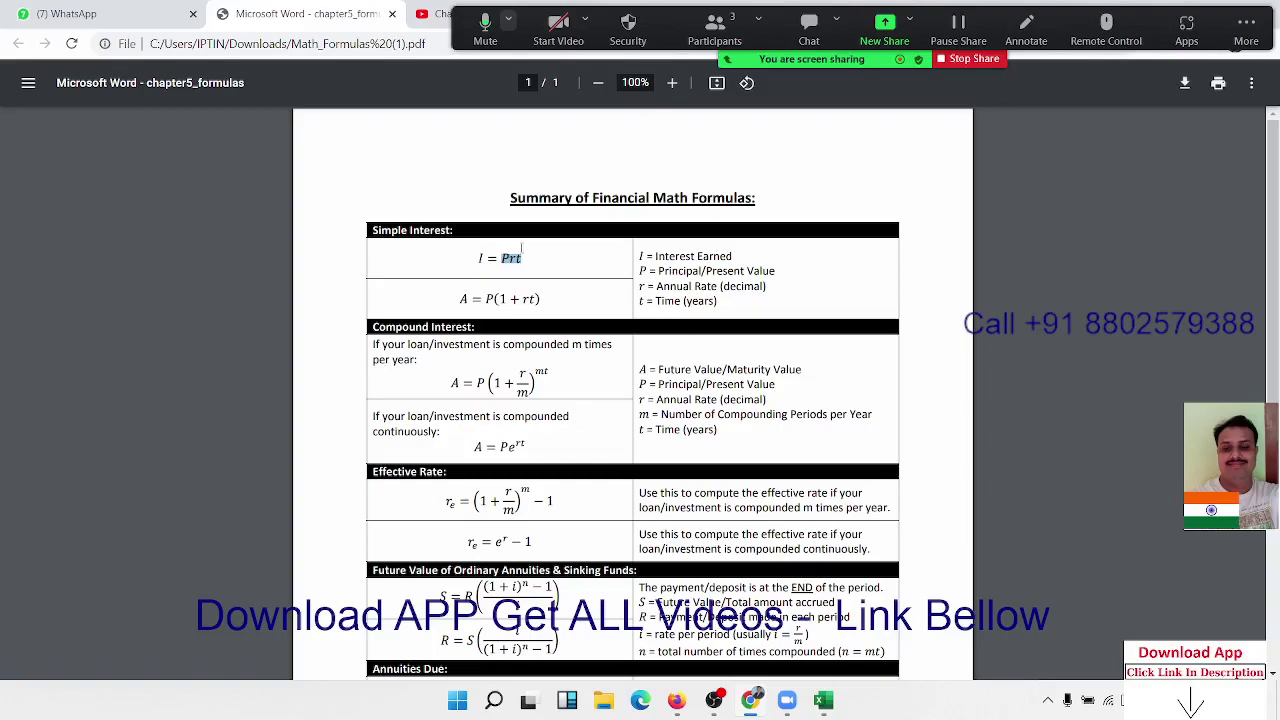
- Briefly highlight part of A = P(1 + rt) in the PDF, then return to Excel
left_click_drag(499, 298, 471, 298)
left_click(578, 297)
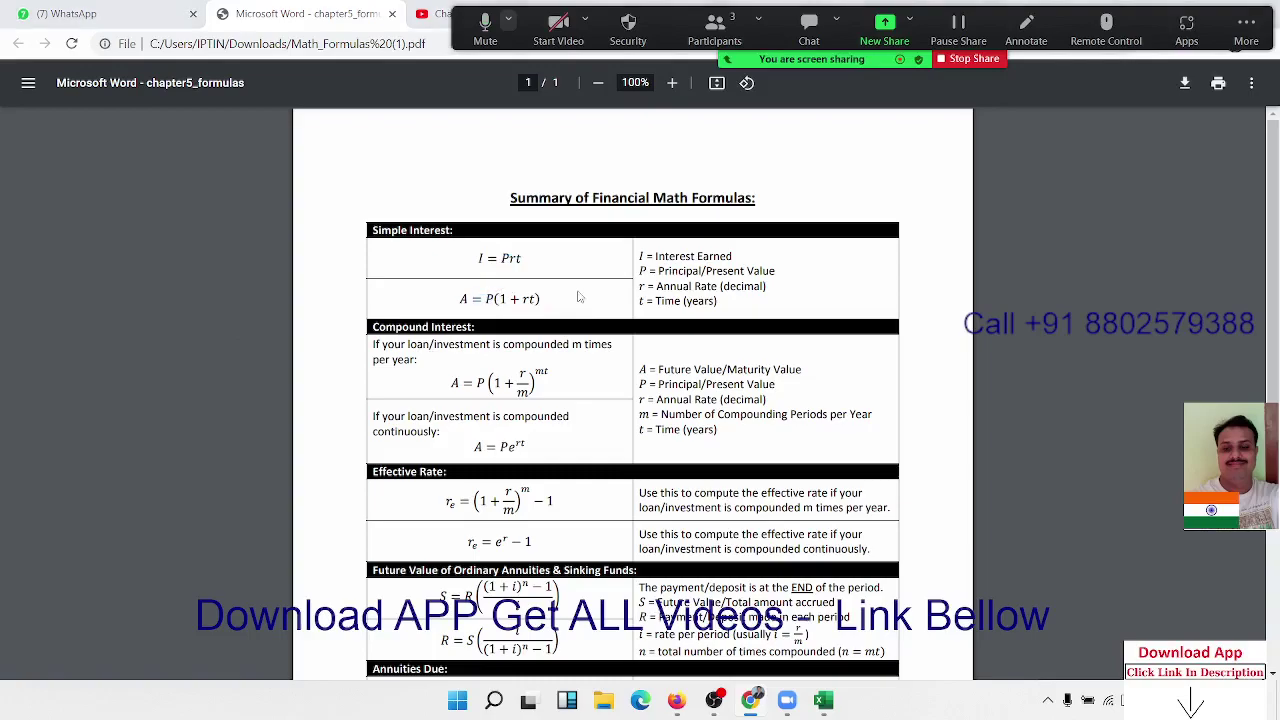
key("alt+Tab")
key("Tab")
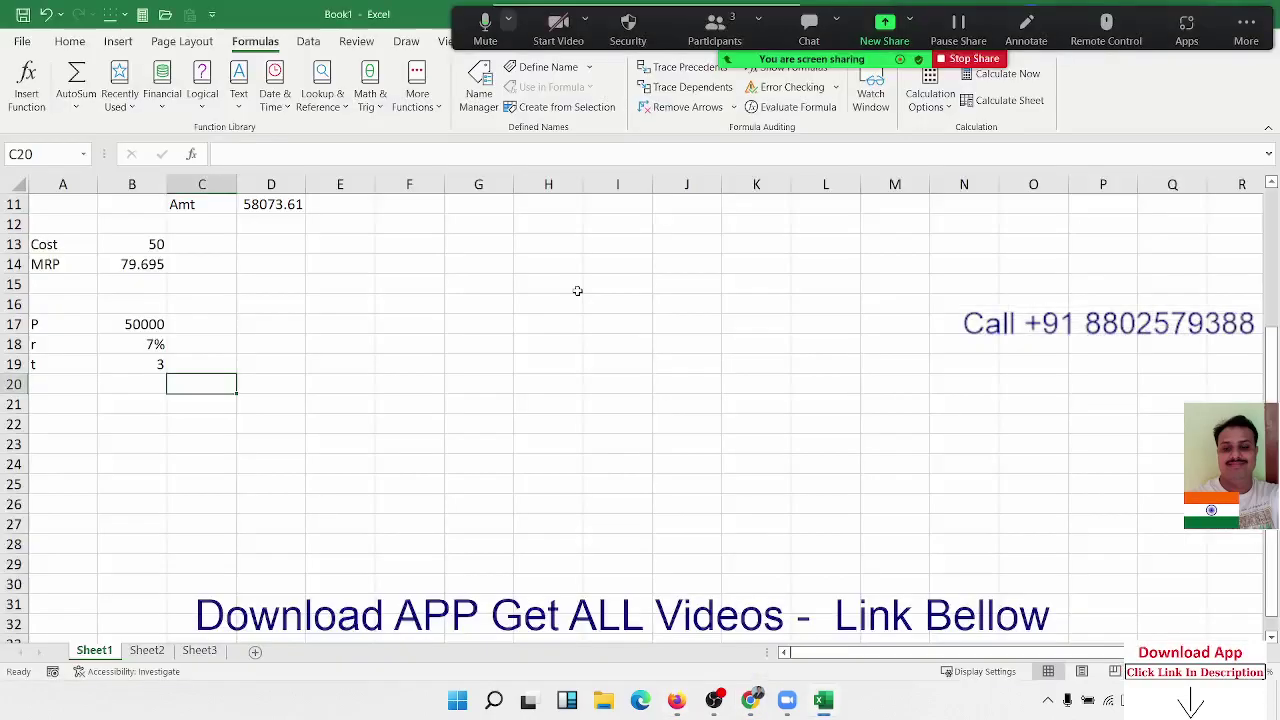
- Build =B17*B18*B19 in C20 by pointing at the cells, giving 10500, then return to the PDF
type("=")
key("Up")
key("Up")
key("Left")
key("Up")
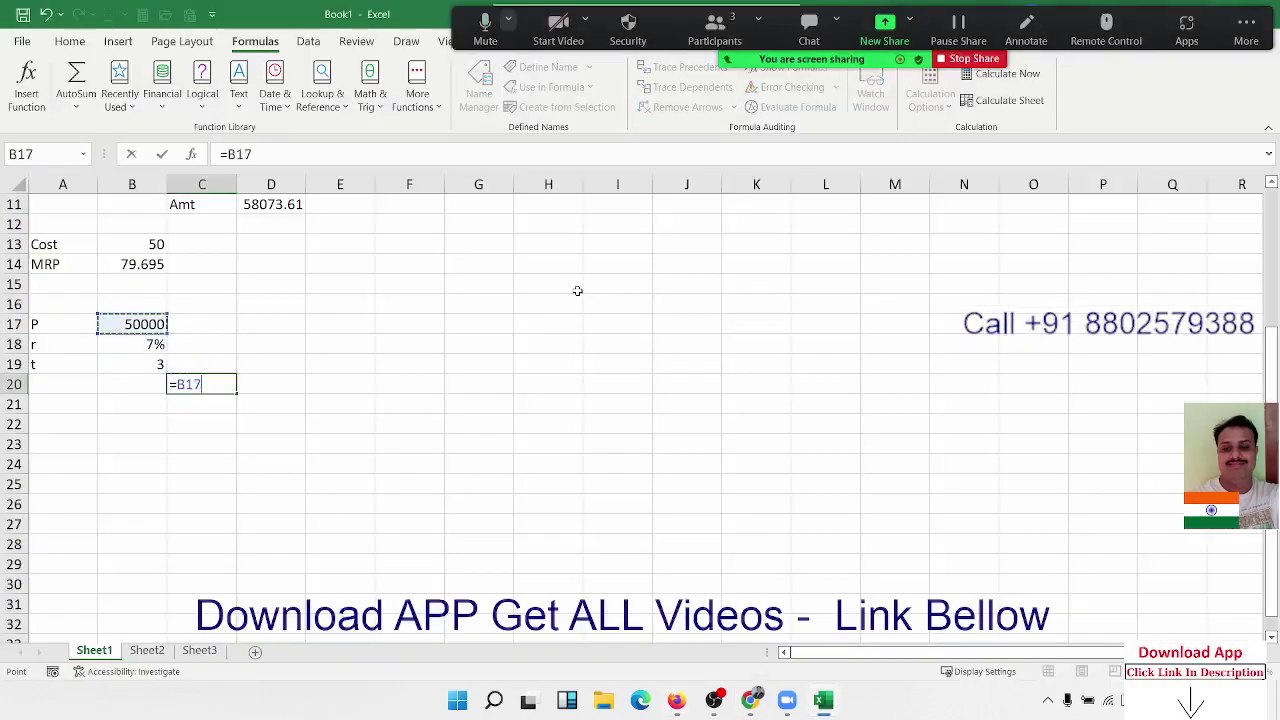
type("*")
key("Up")
key("Left")
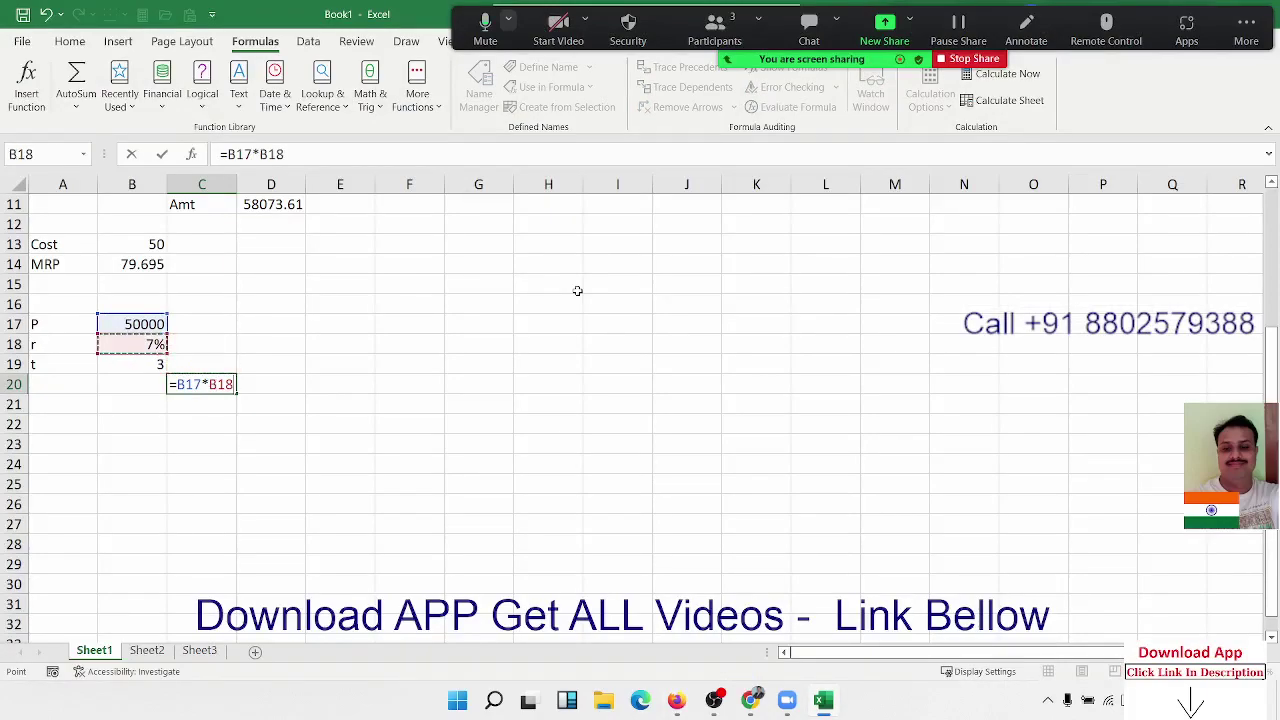
type("*")
key("Up")
key("Left")
key("ctrl+Return")
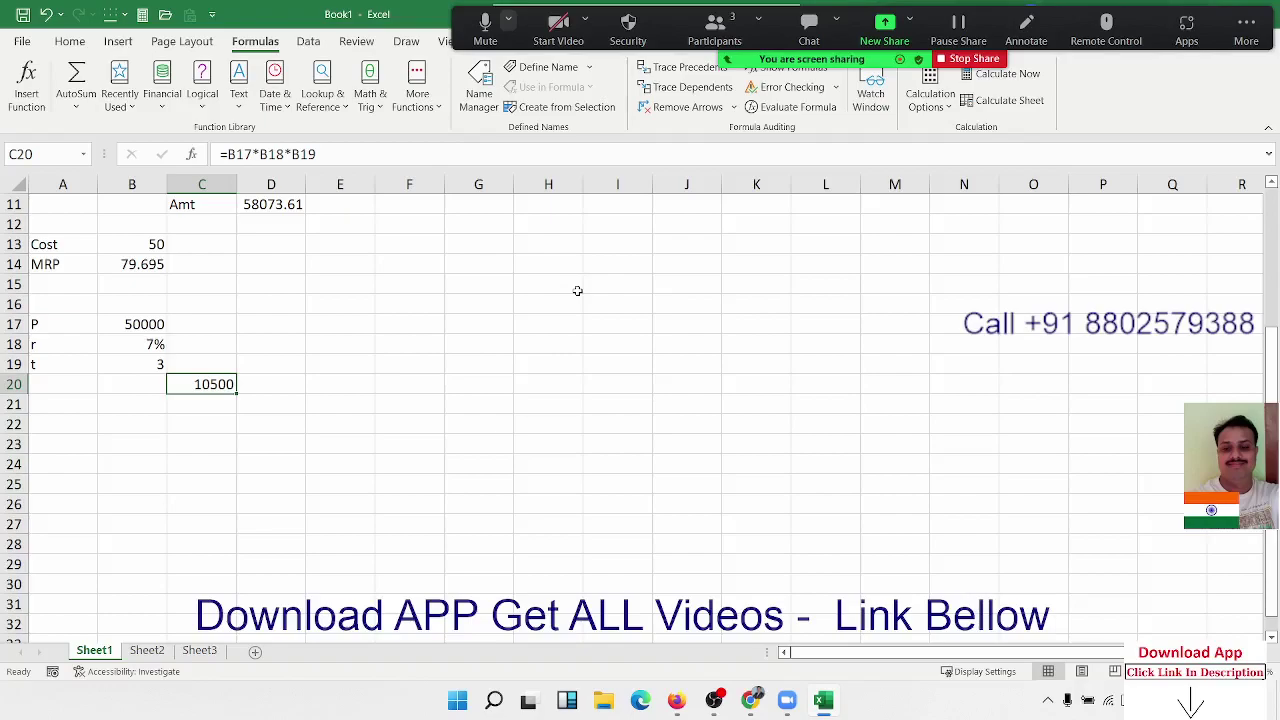
key("alt+Tab")
key("alt+Tab")
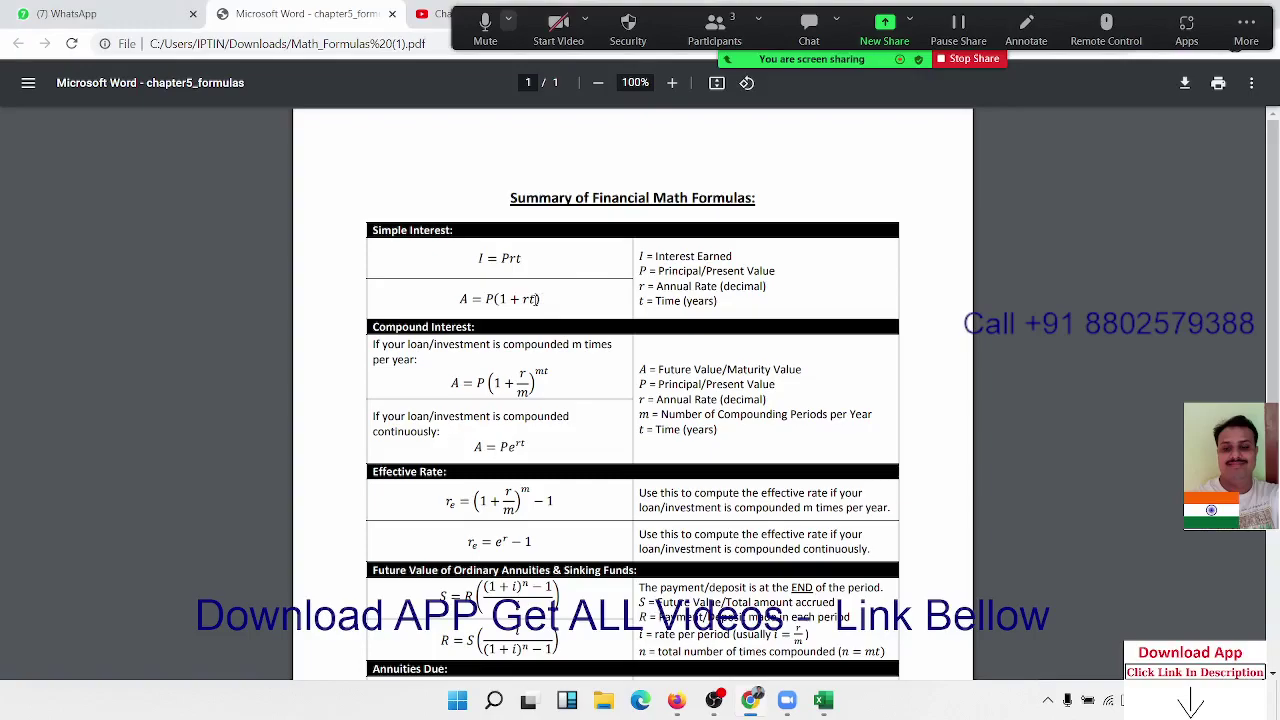
- Highlight the Simple Interest formulas and the compounding-periods definition of m, scrolling through the PDF
left_click_drag(720, 300, 641, 286)
left_click(640, 302)
left_click_drag(705, 414, 857, 414)
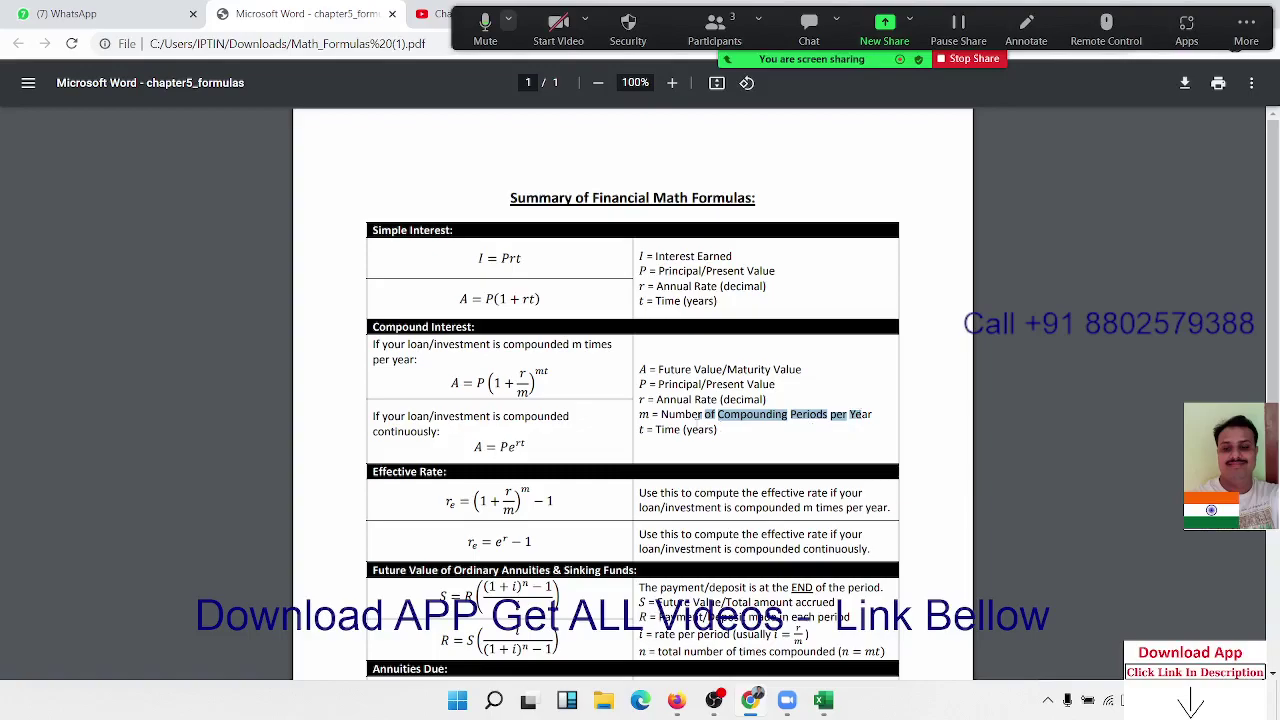
left_click(490, 388)
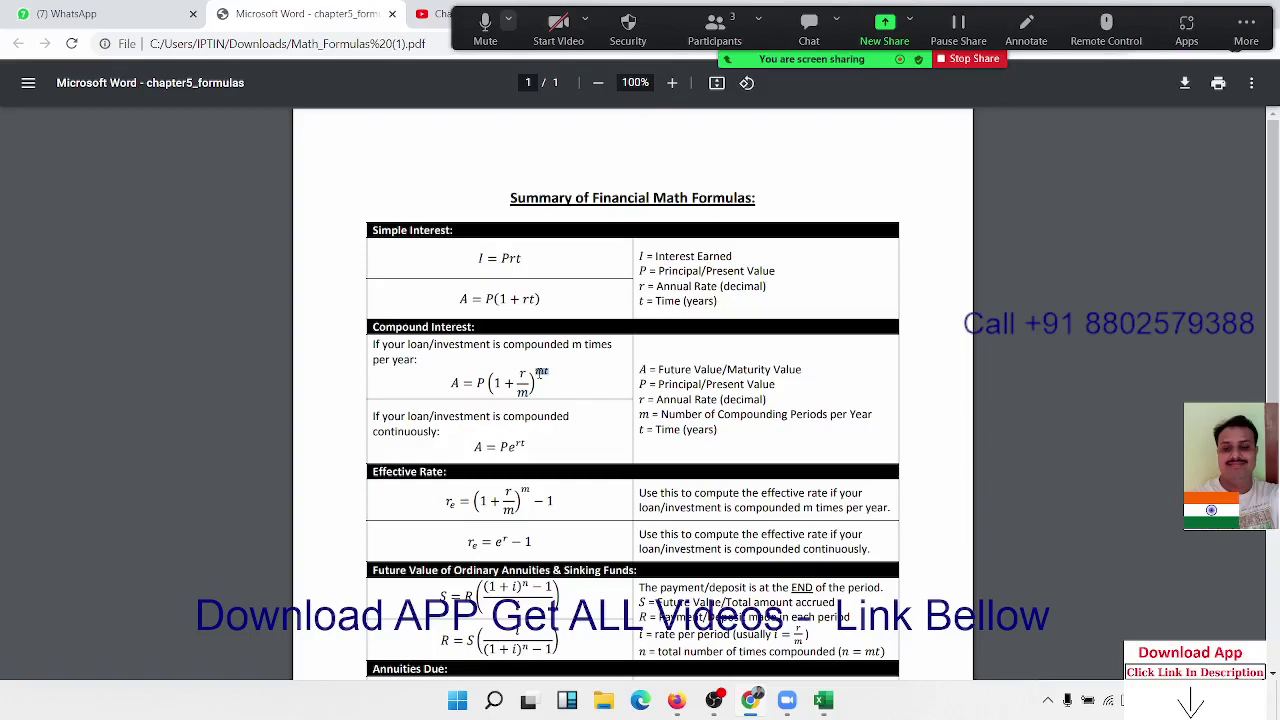
scroll(541, 372, "down", 3)
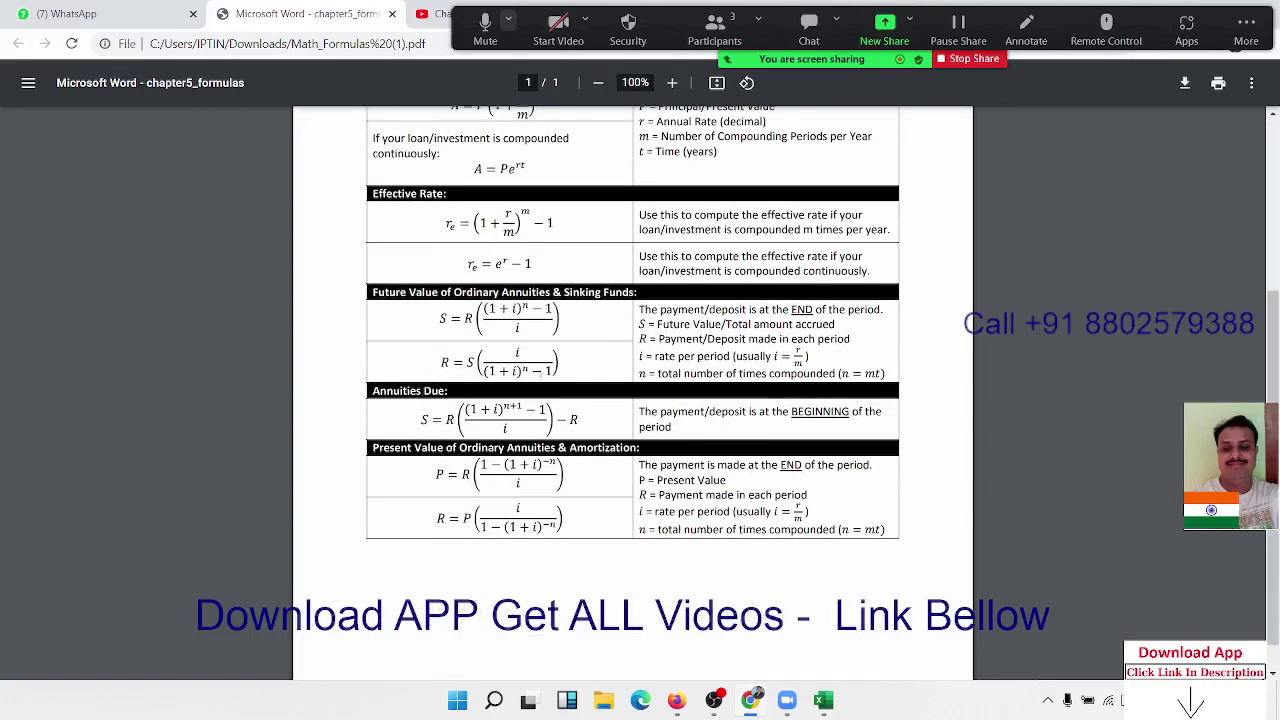
scroll(541, 372, "up", 3)
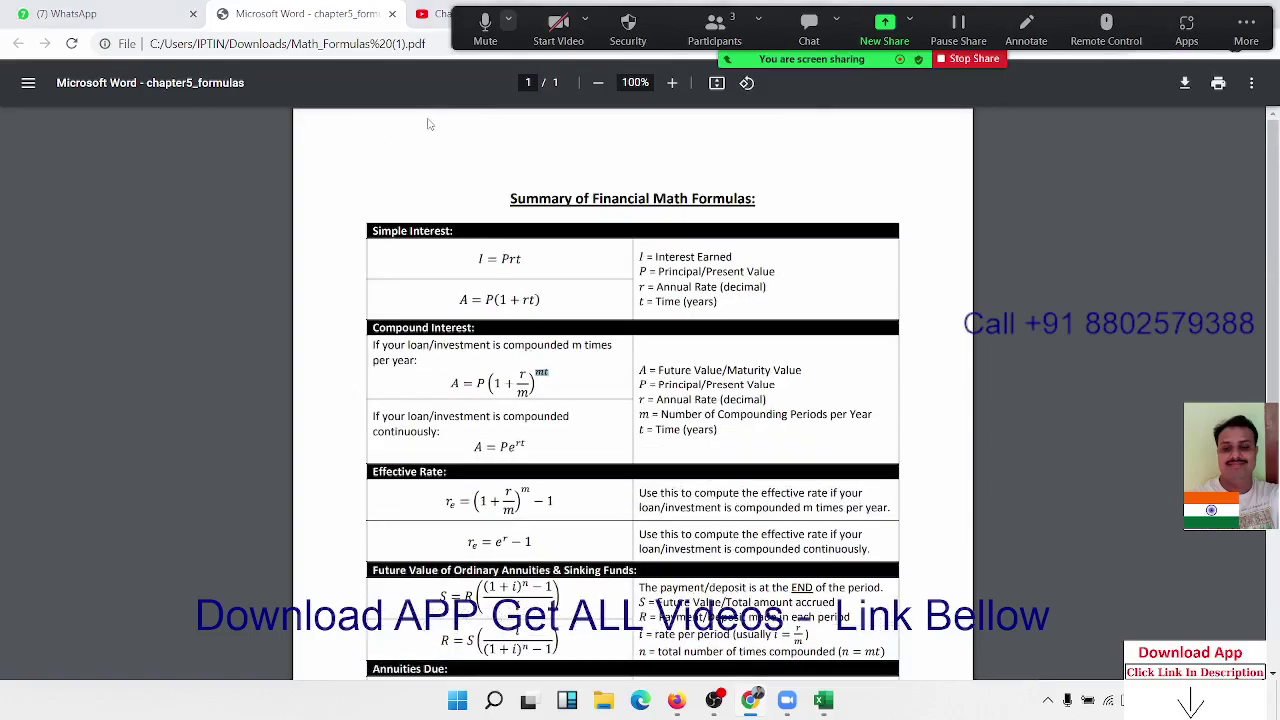
- Return to Excel and select cells E26 and E19
key("alt+Tab")
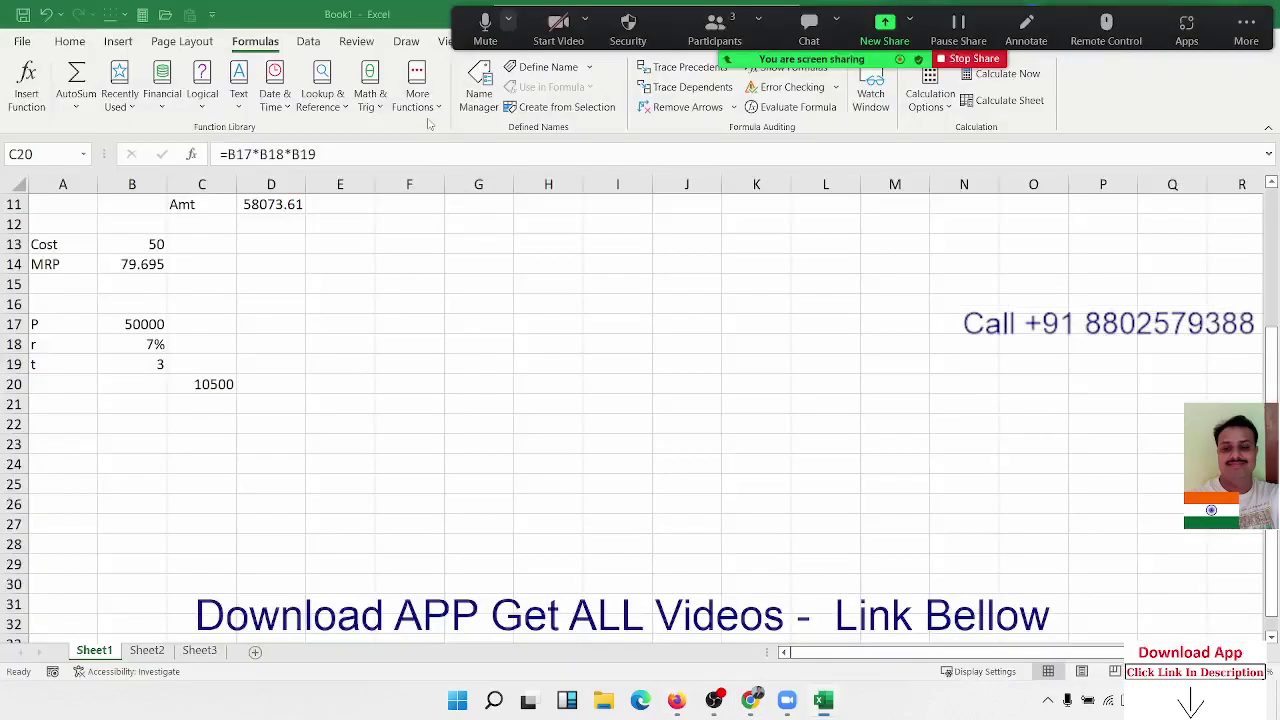
left_click(320, 513)
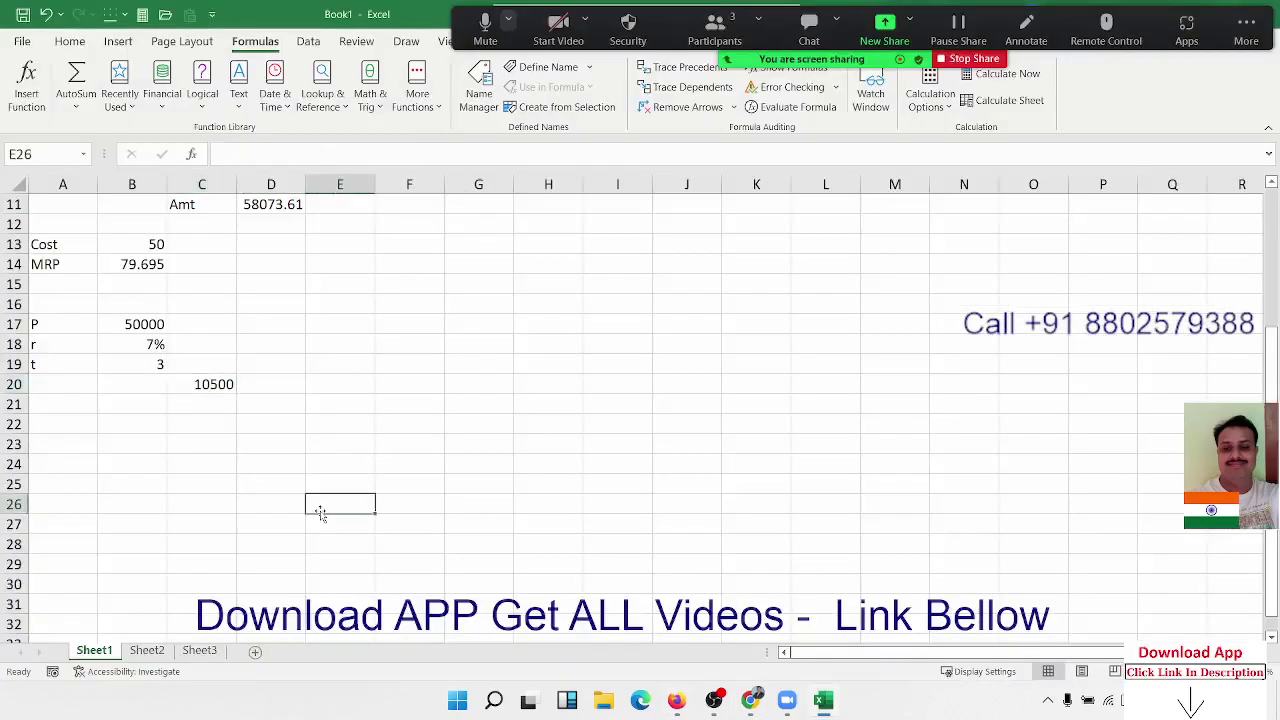
left_click(328, 357)
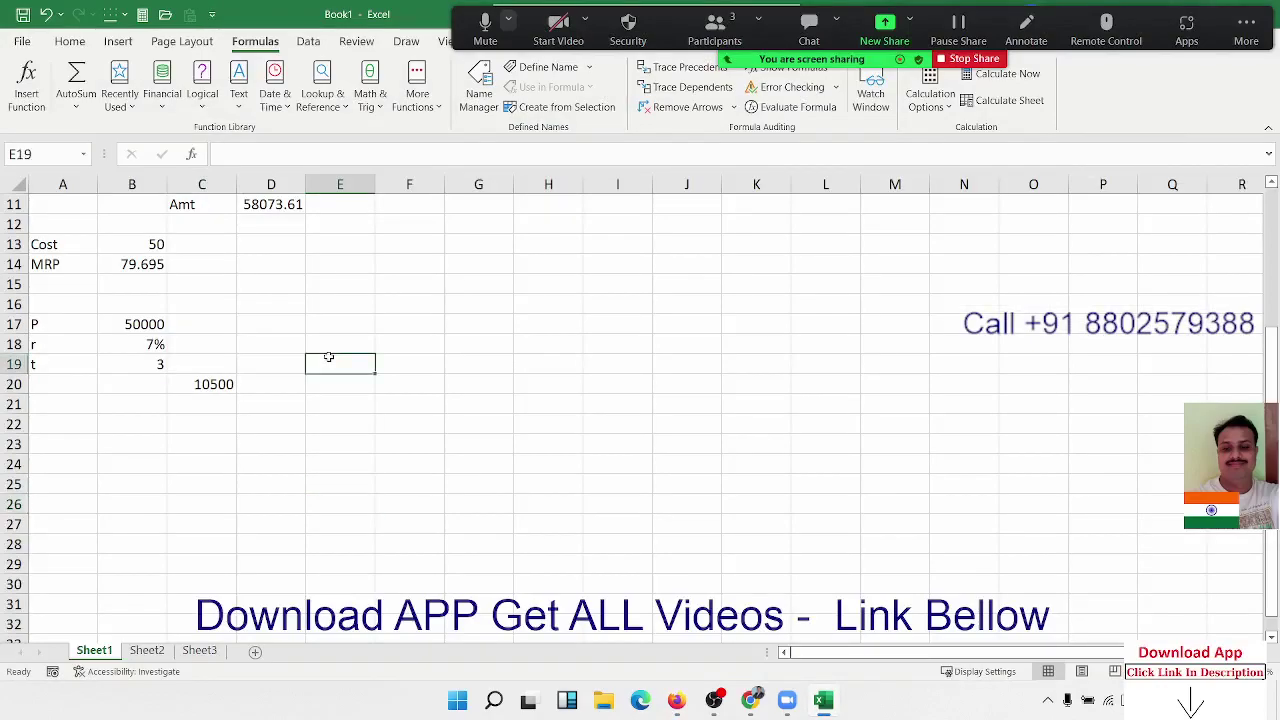